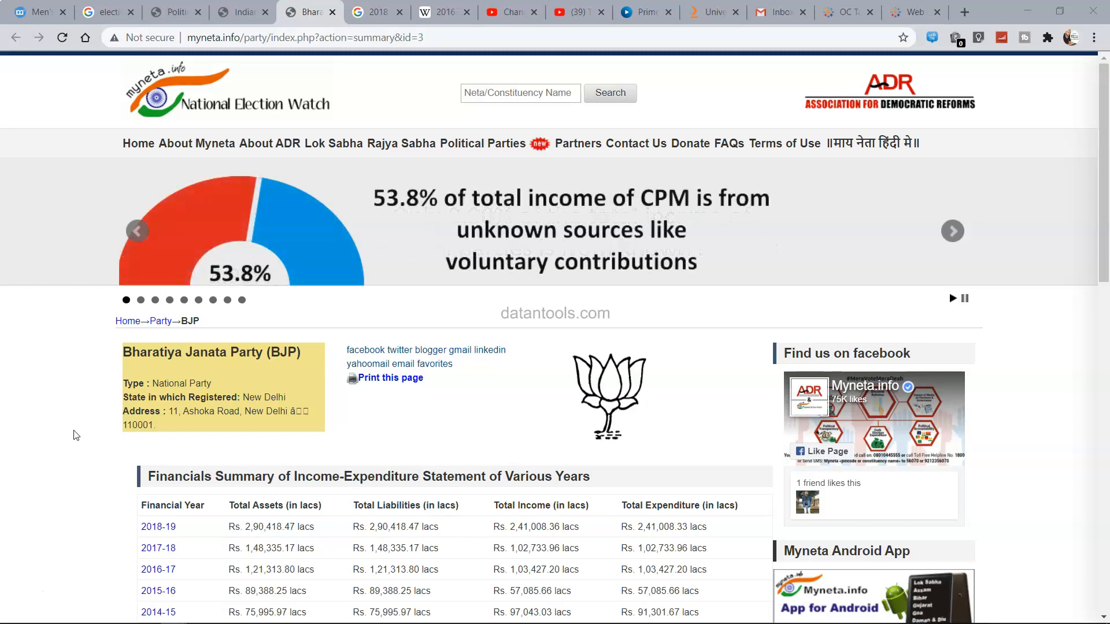
- Examine the BJP page's financial summary of income and expenditure for the various years
scroll(74, 435, "down", 1)
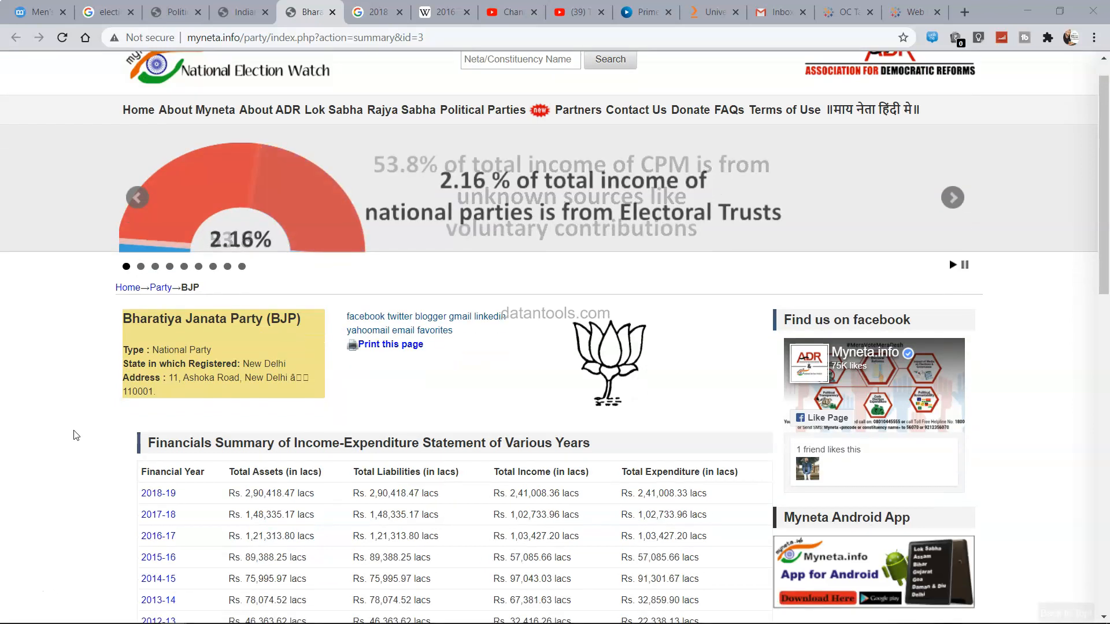
scroll(74, 435, "down", 1)
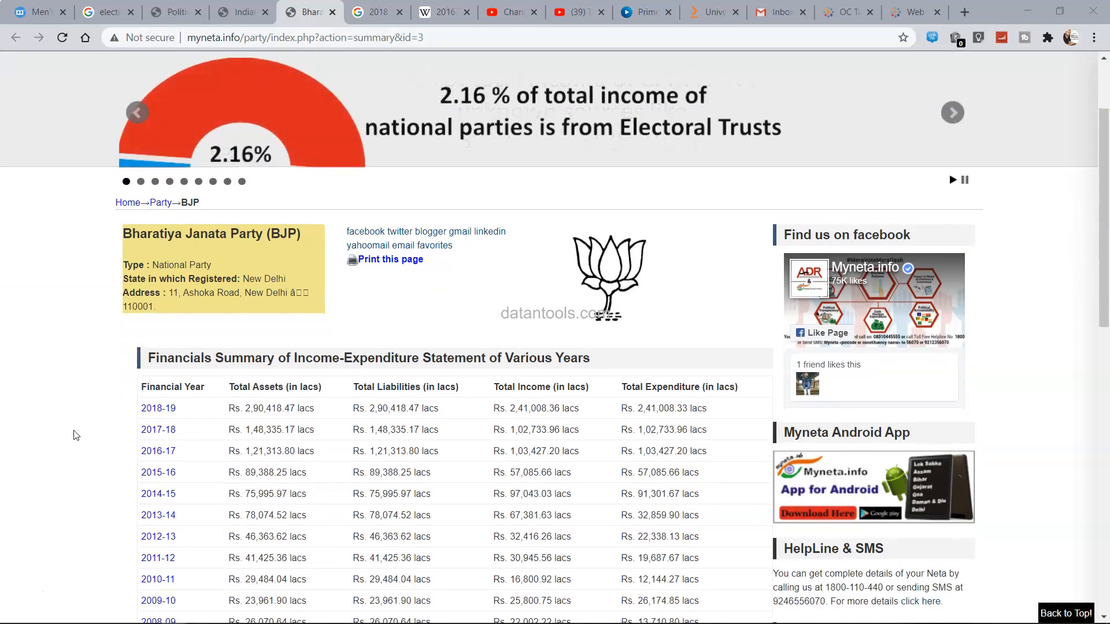
scroll(74, 435, "down", 2)
scroll(74, 435, "down", 2)
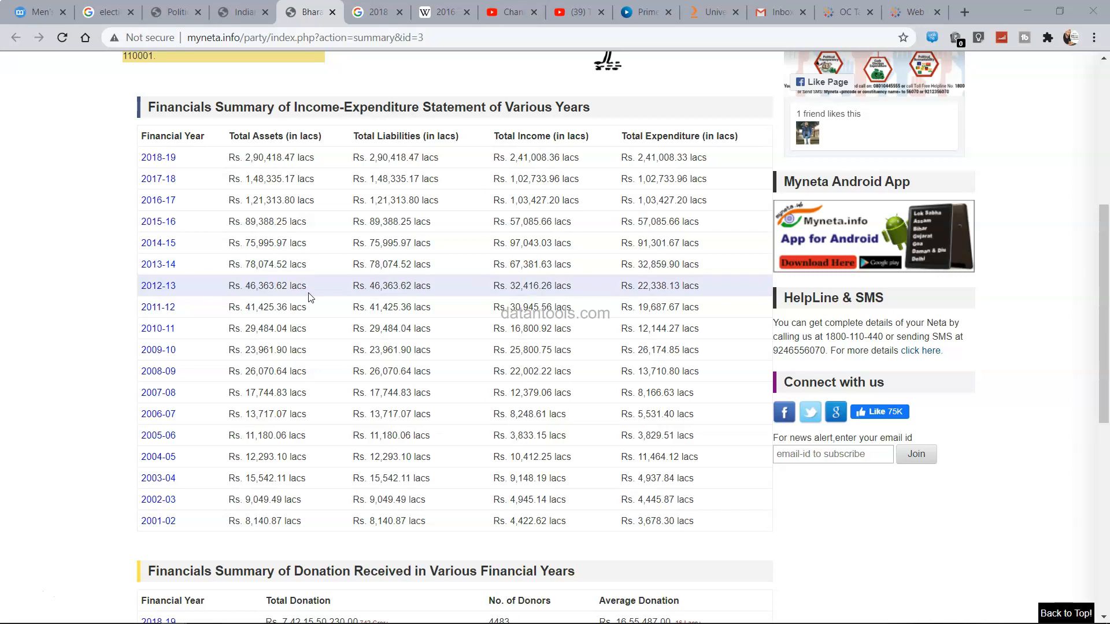
scroll(310, 298, "up", 5)
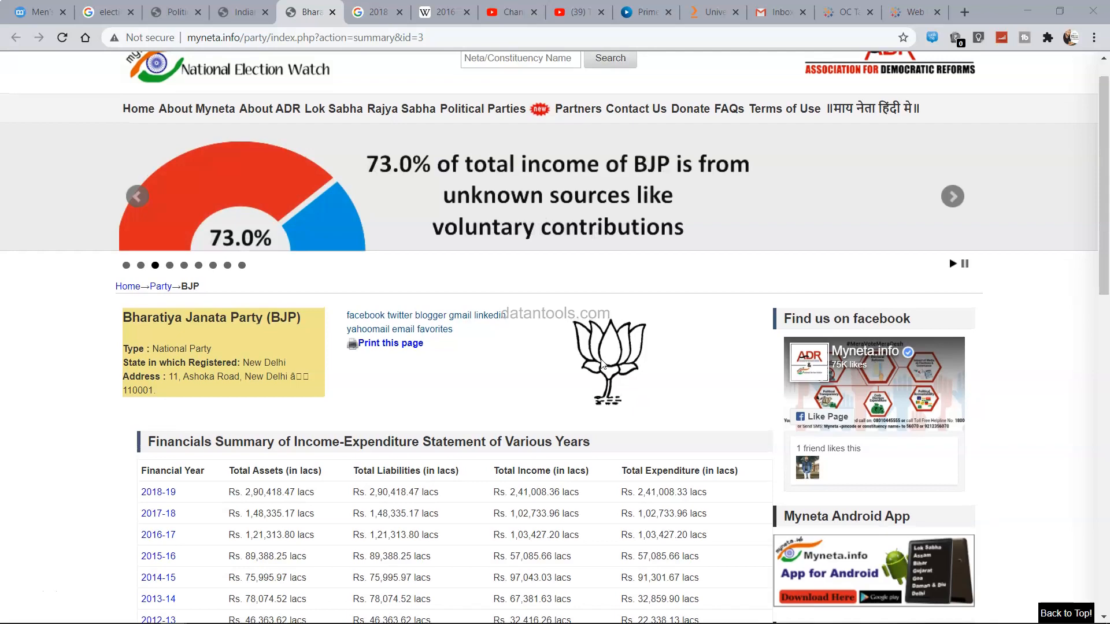
- Examine the income-expenditure and donation tables on the Indian National Congress page
key("ctrl+shift+Tab")
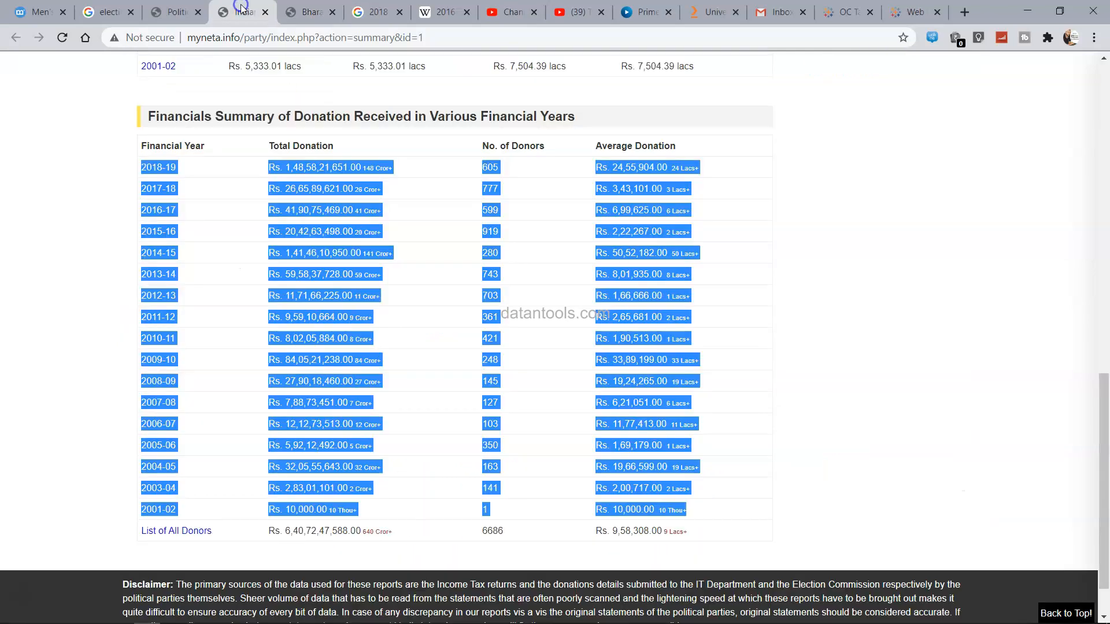
scroll(332, 241, "up", 13)
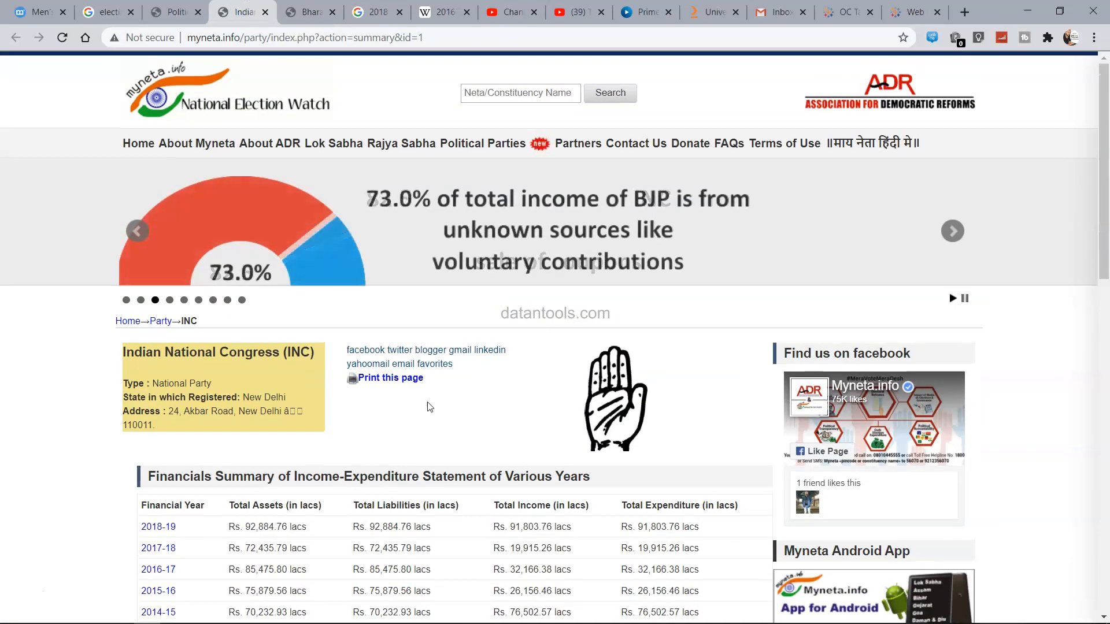
scroll(443, 408, "down", 1)
scroll(442, 409, "down", 5)
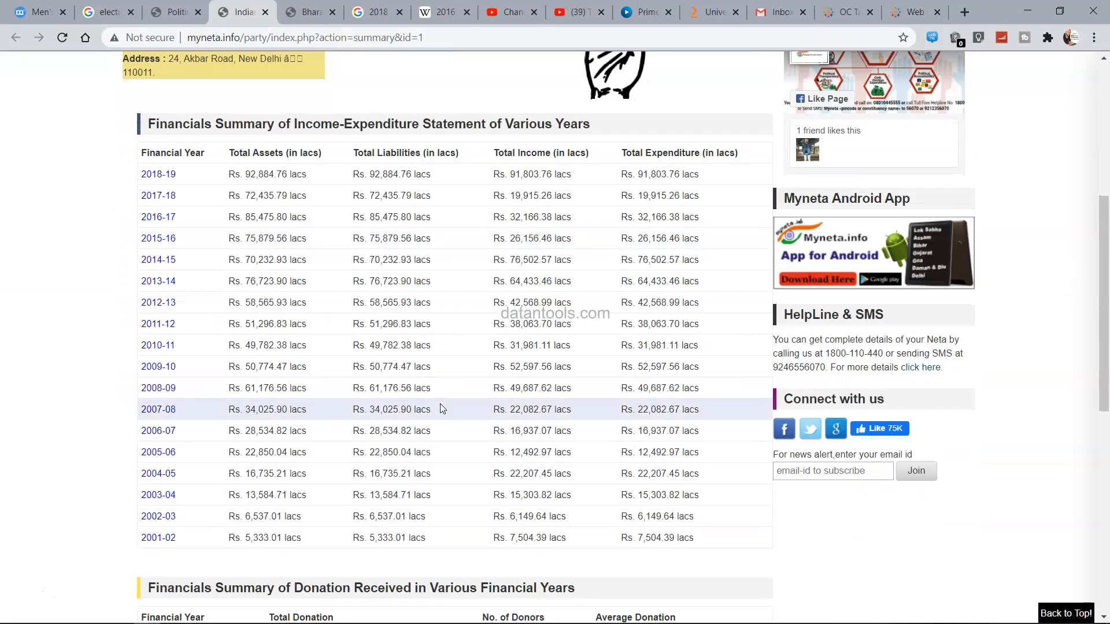
scroll(94, 408, "down", 7)
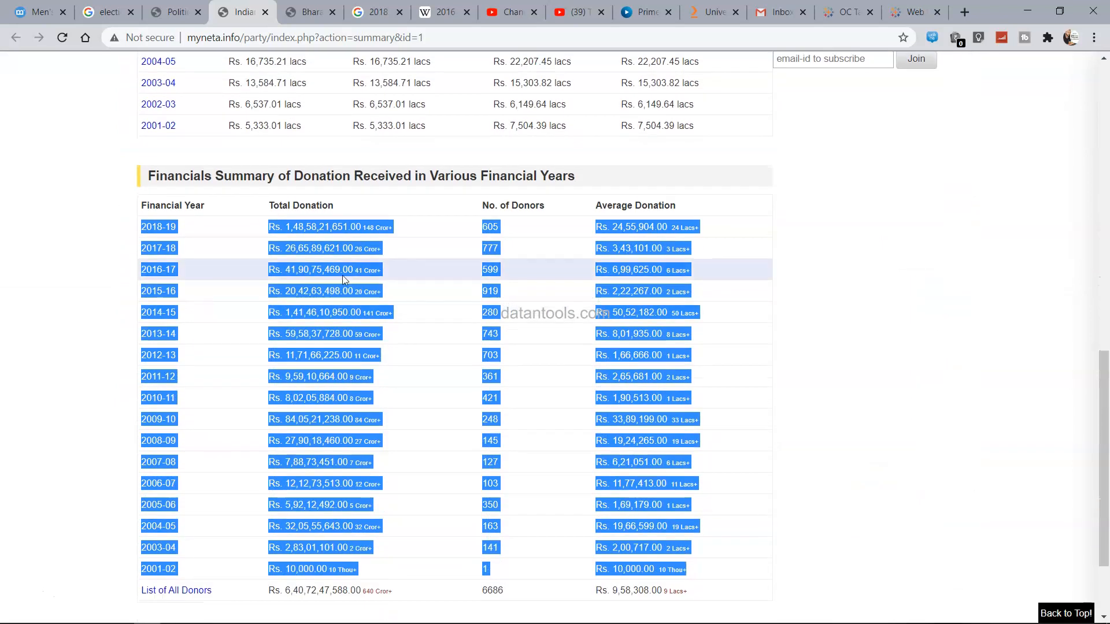
left_click(73, 342)
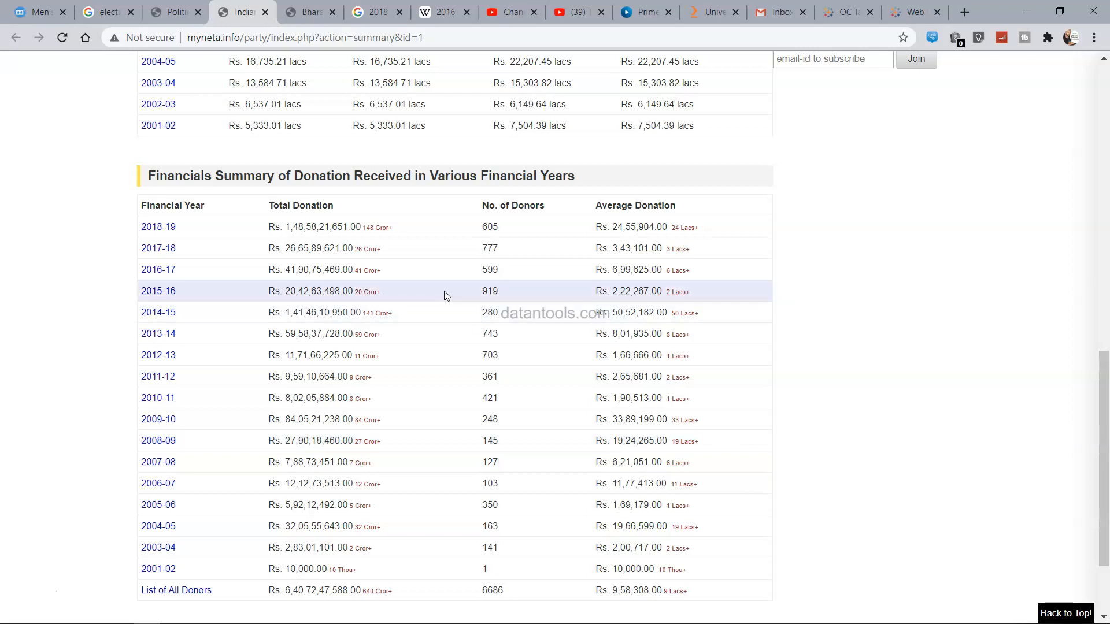
key("Home")
- Copy the BJP donation table from its header row down to 2003-04, without the List of All Donors row
key("ctrl+Tab")
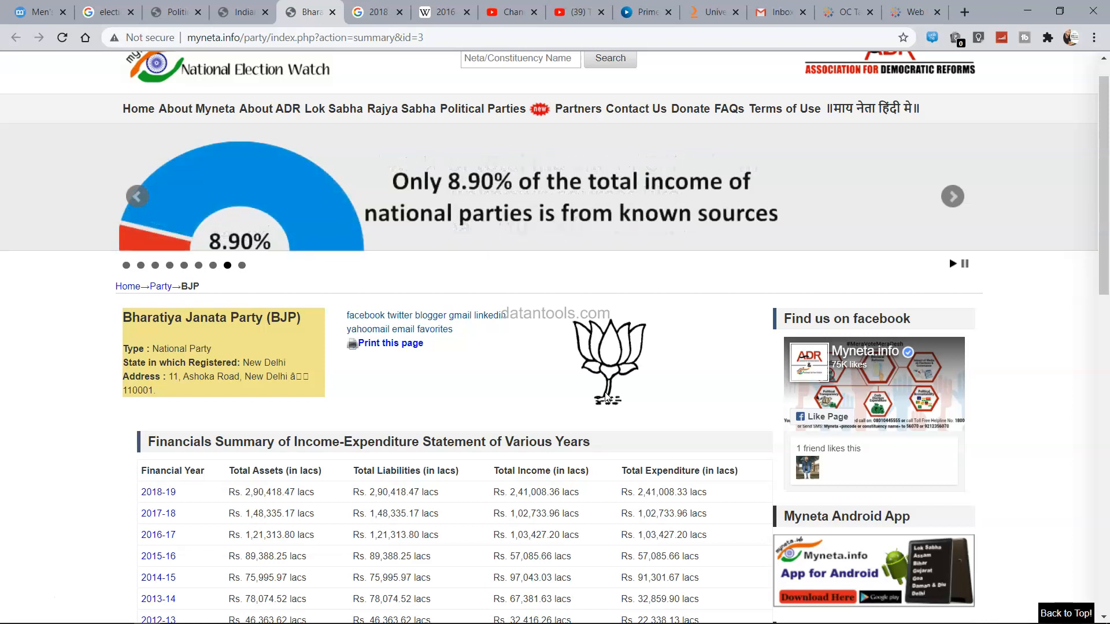
scroll(606, 397, "down", 12)
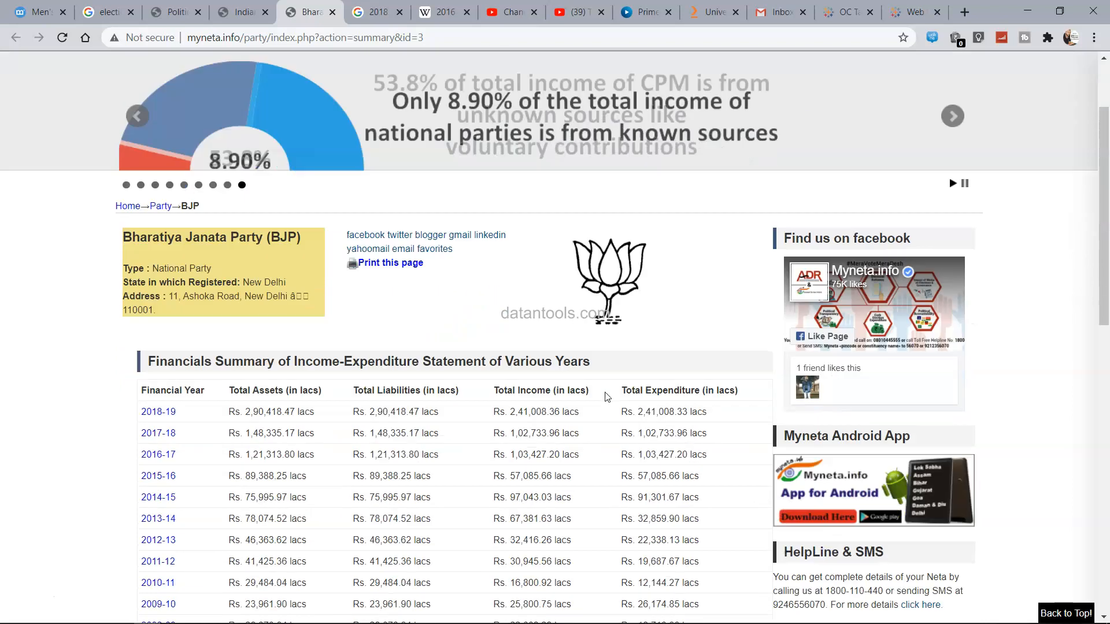
scroll(604, 394, "down", 2)
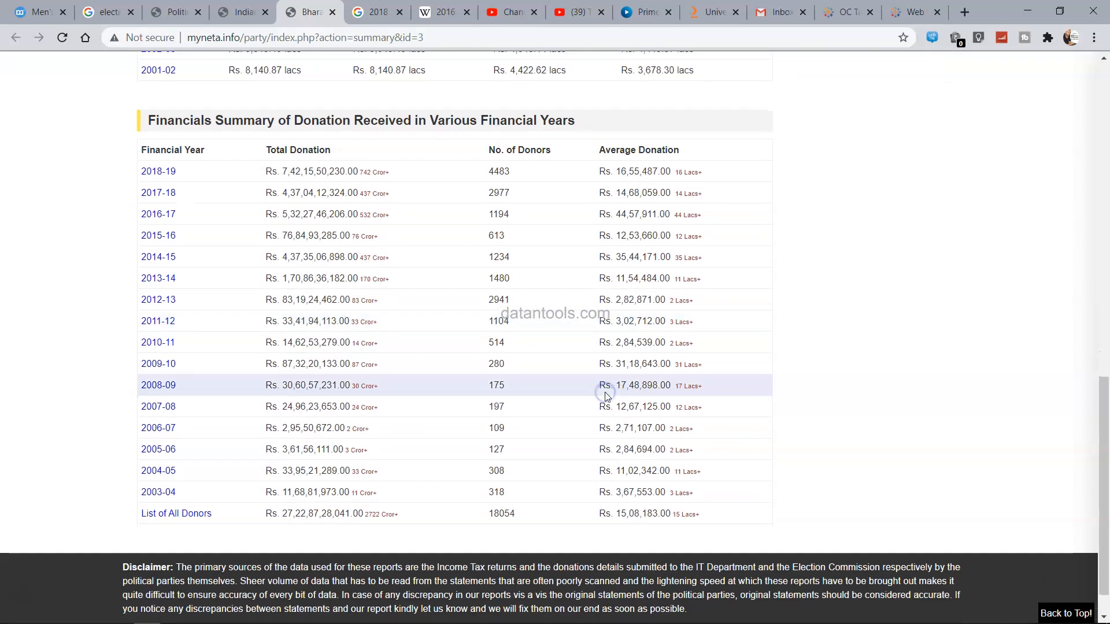
left_click_drag(143, 150, 710, 489)
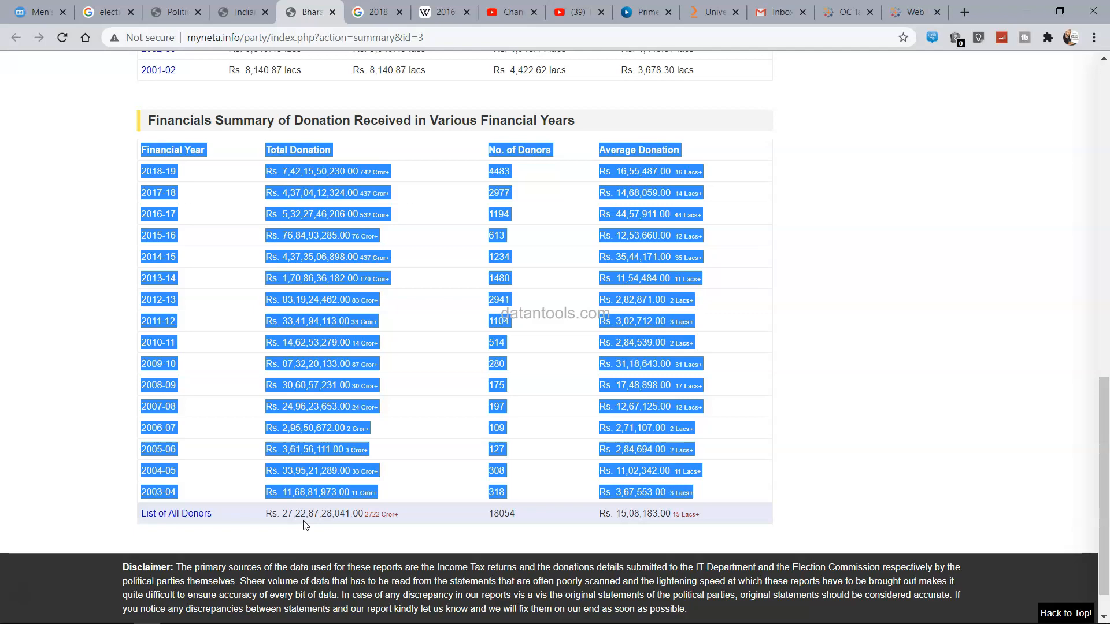
- Launch Excel with a new blank workbook
key("super+r")
type("excel")
key("Return")
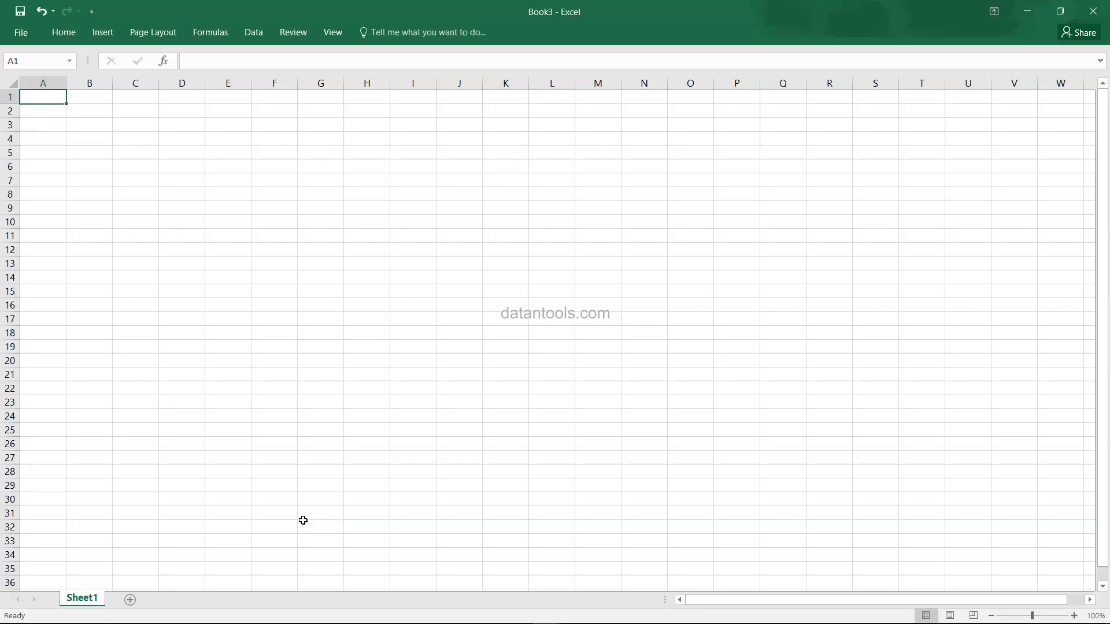
- Paste the copied BJP donation table as plain text starting at cell B1
key("alt")
left_click(96, 104)
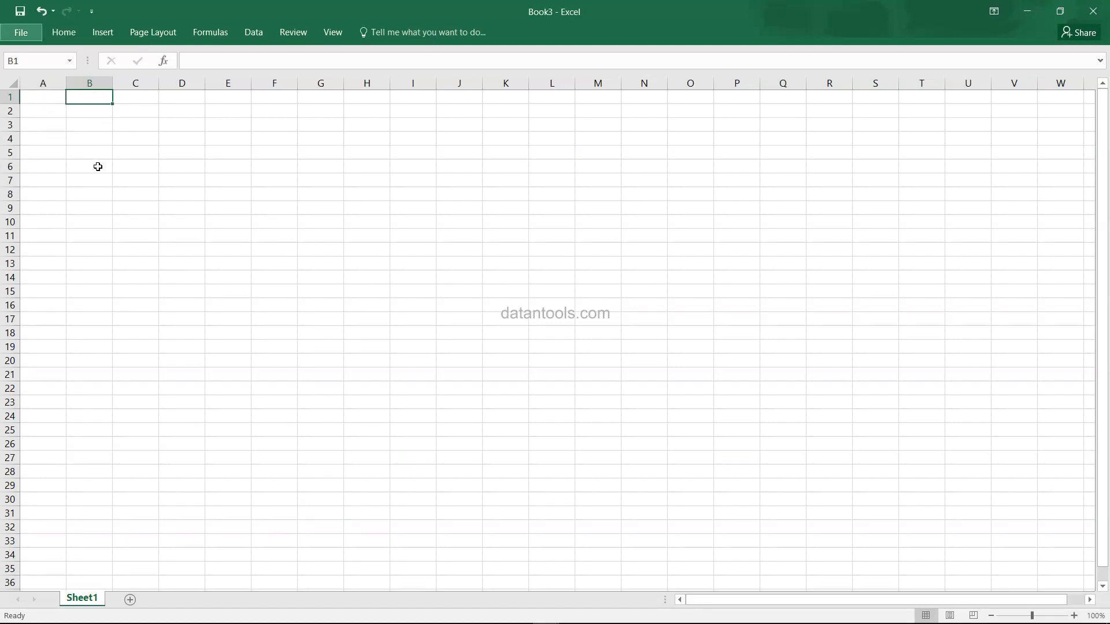
key("ctrl+alt+v")
key("Down")
key("Down")
key("Return")
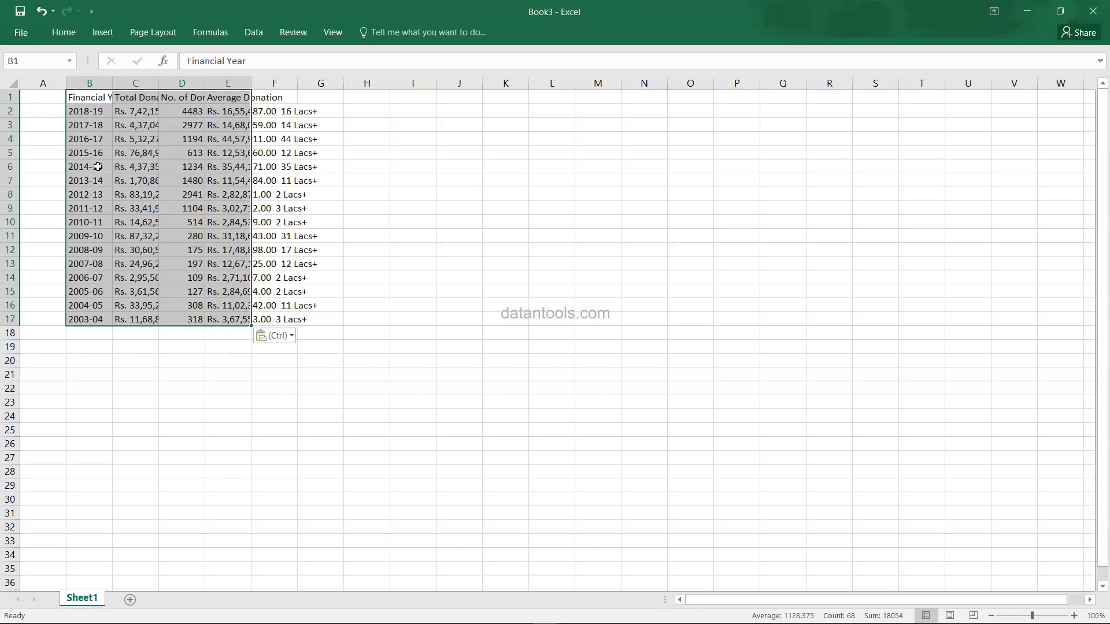
- Fit the widths of columns B through E to their contents
double_click(112, 83)
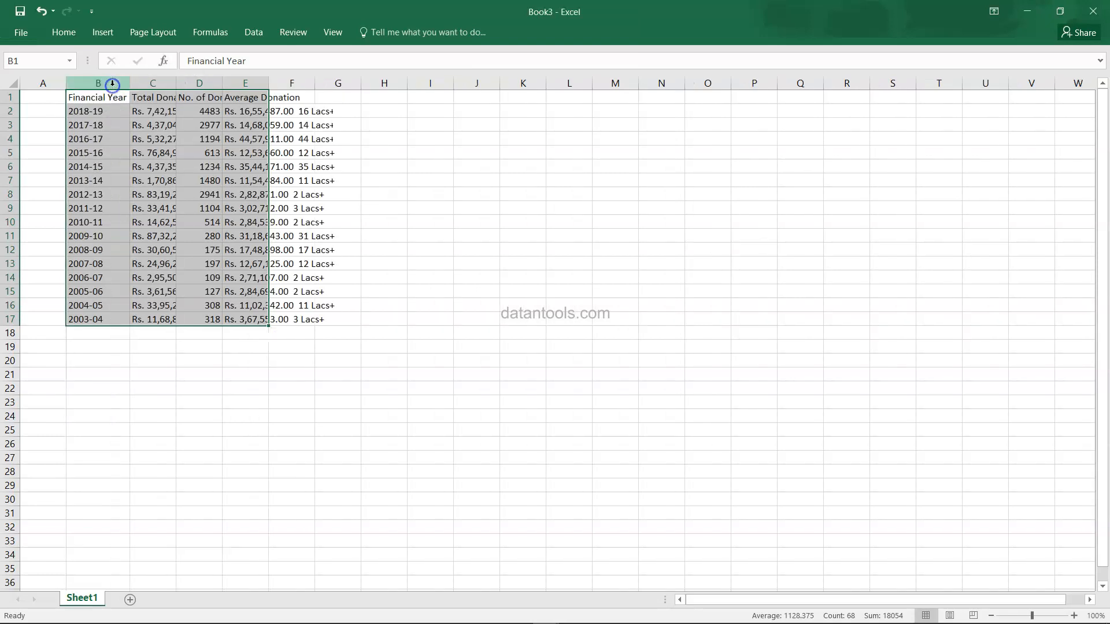
double_click(176, 84)
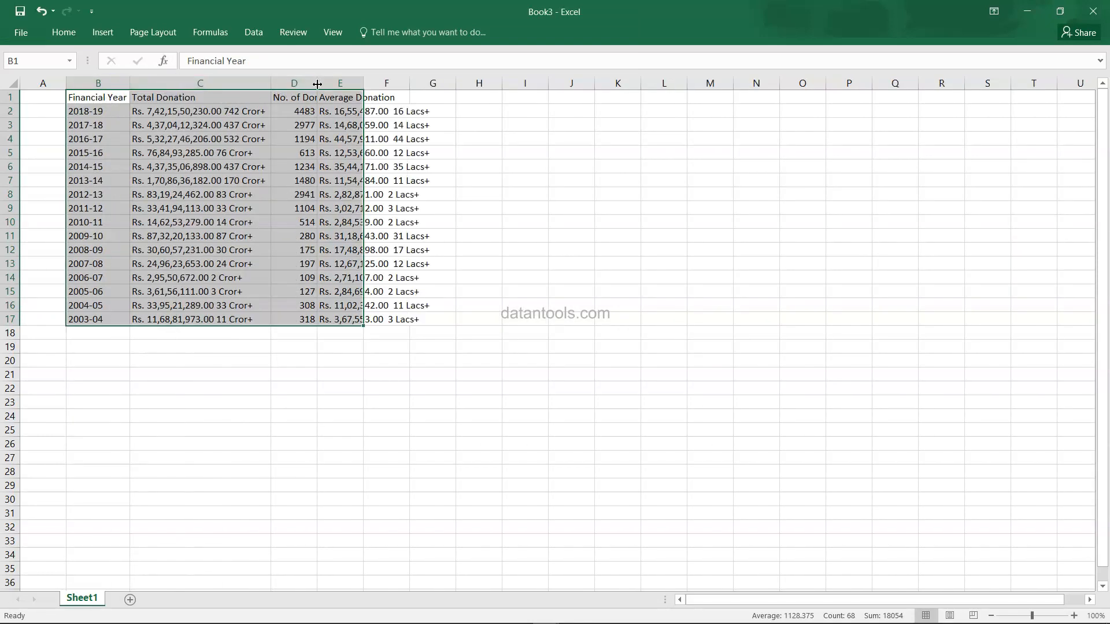
double_click(317, 84)
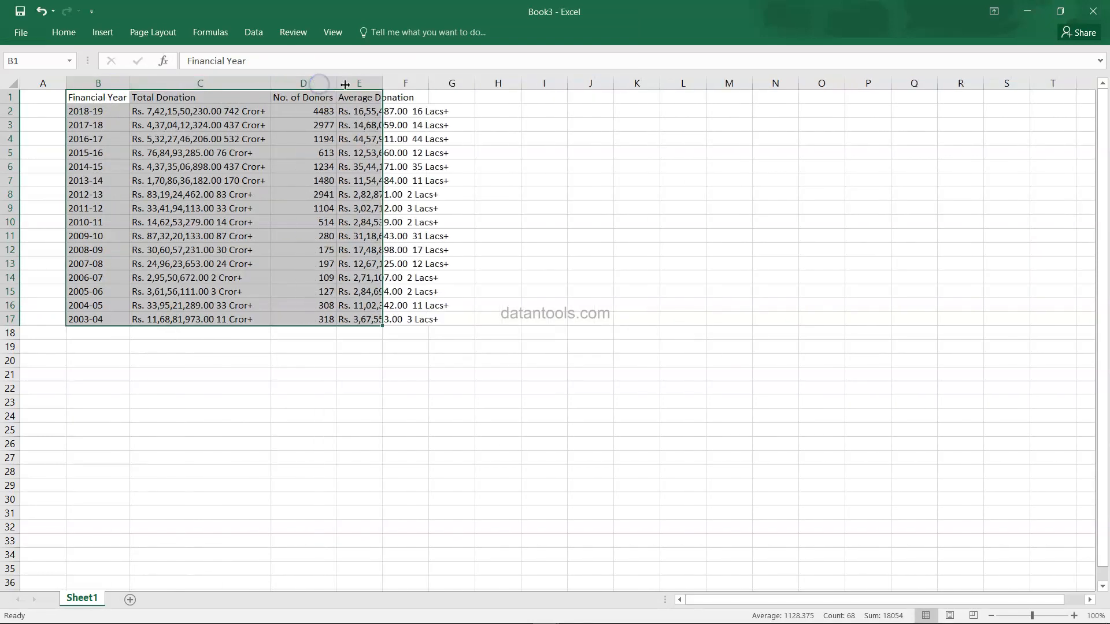
double_click(384, 85)
key("alt+Tab")
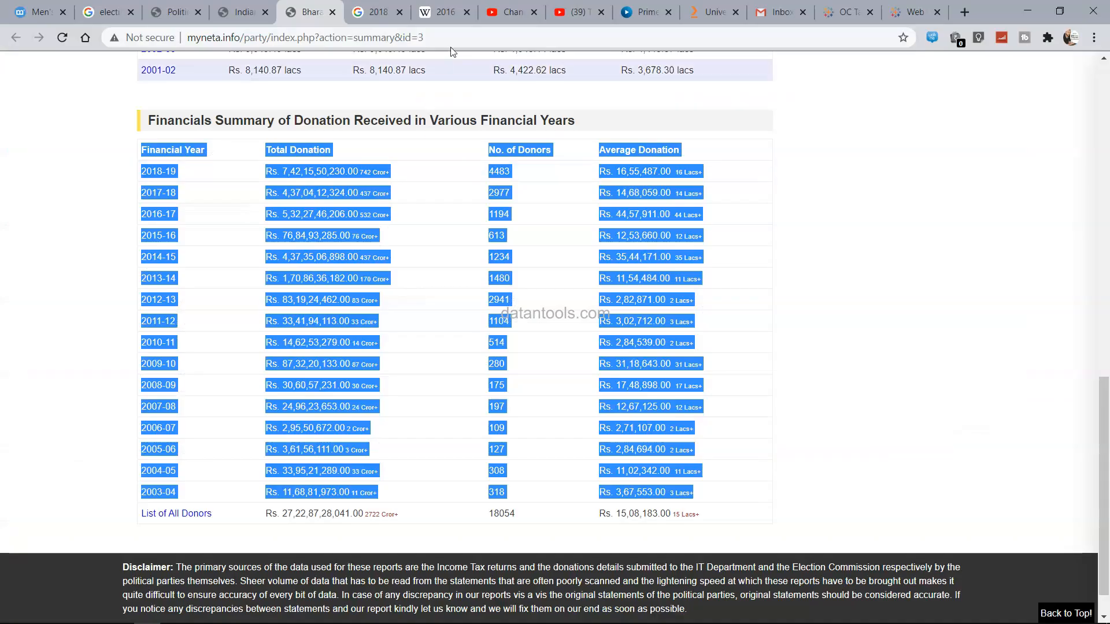
key("alt+Tab")
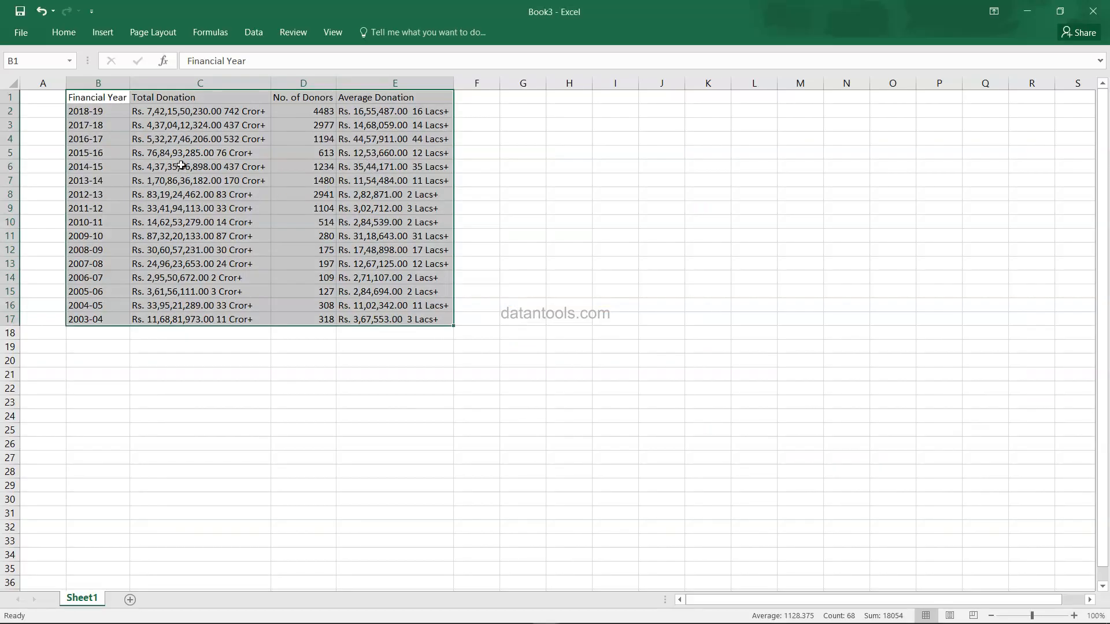
- Enter the header Party in cell A1 and BJP in cell A2
left_click(46, 97)
type("Party")
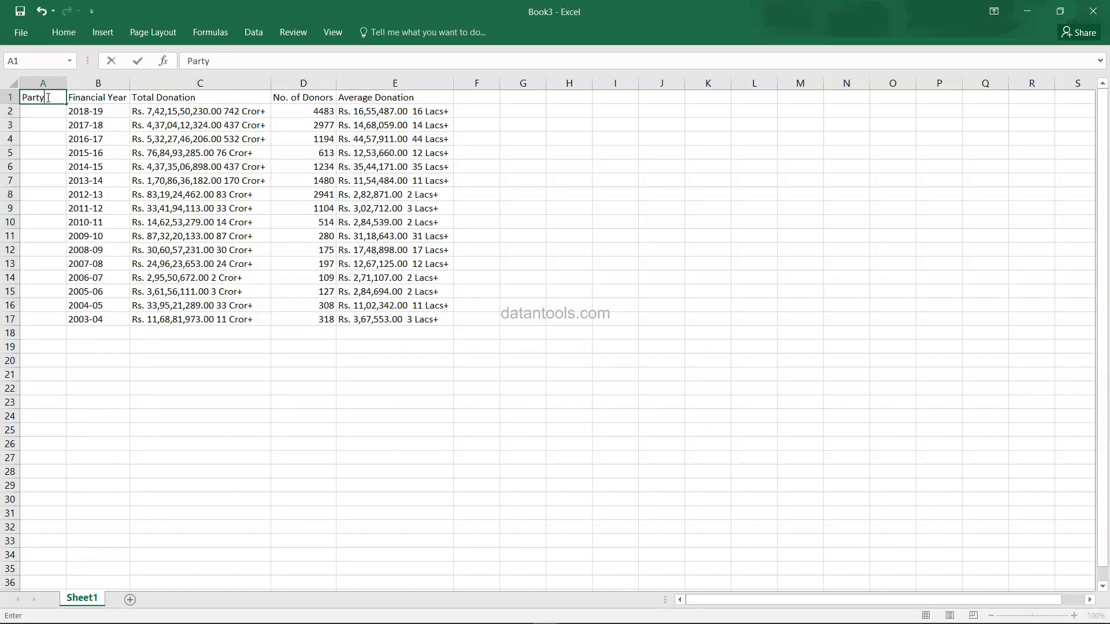
key("Return")
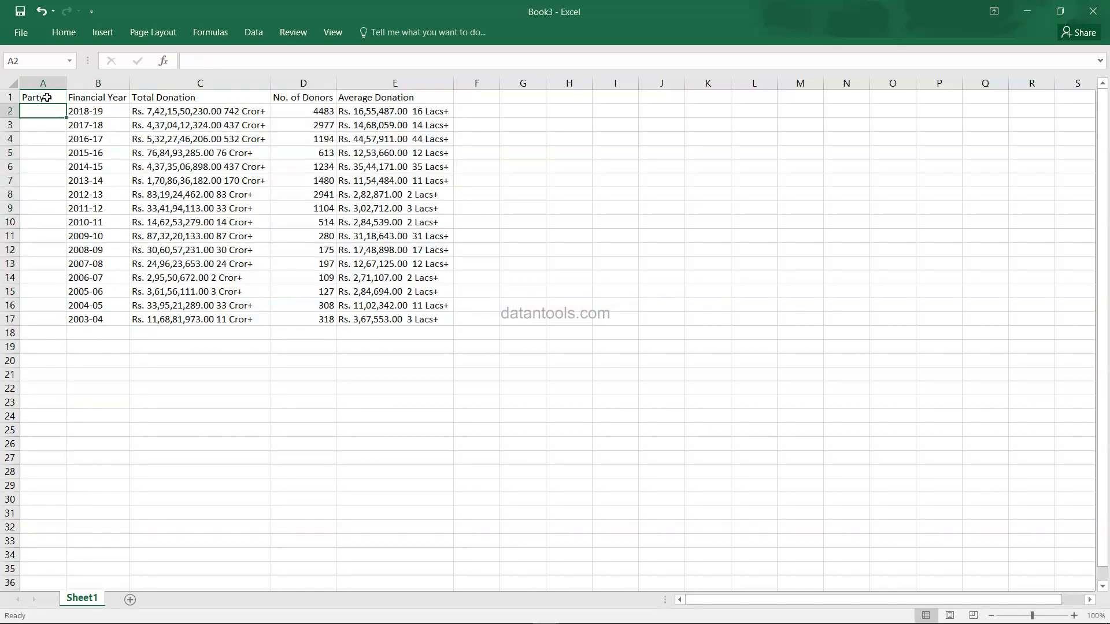
type("BJP")
key("Return")
- Fill BJP down the Party column from A2 to the last data row, A17
key("Right")
key("Down")
key("ctrl+Down")
key("Left")
key("ctrl+shift+Up")
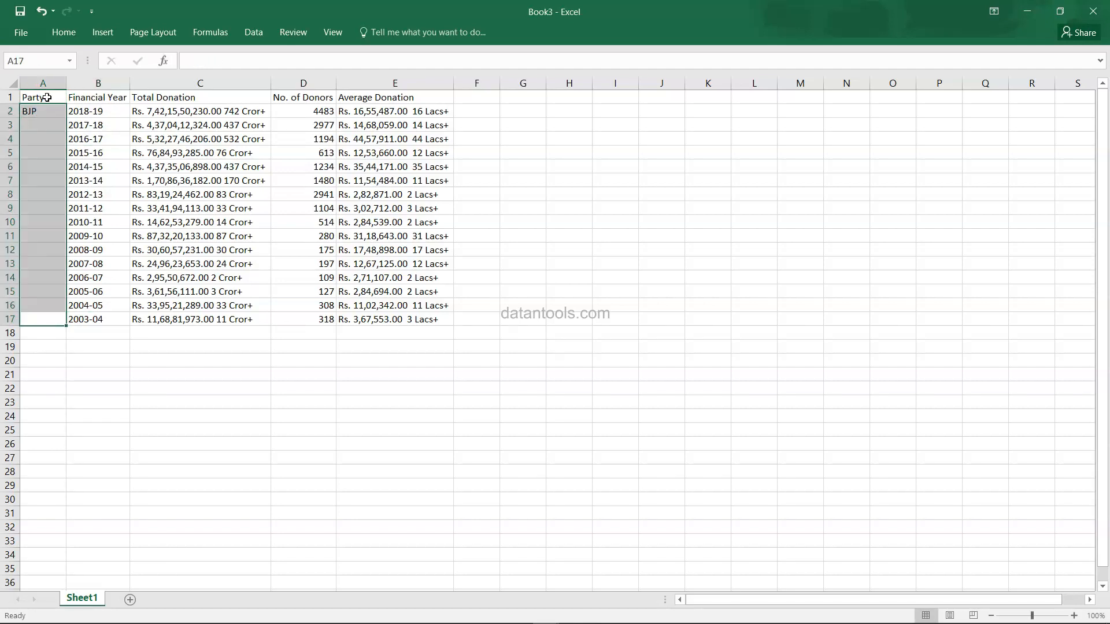
key("ctrl+d")
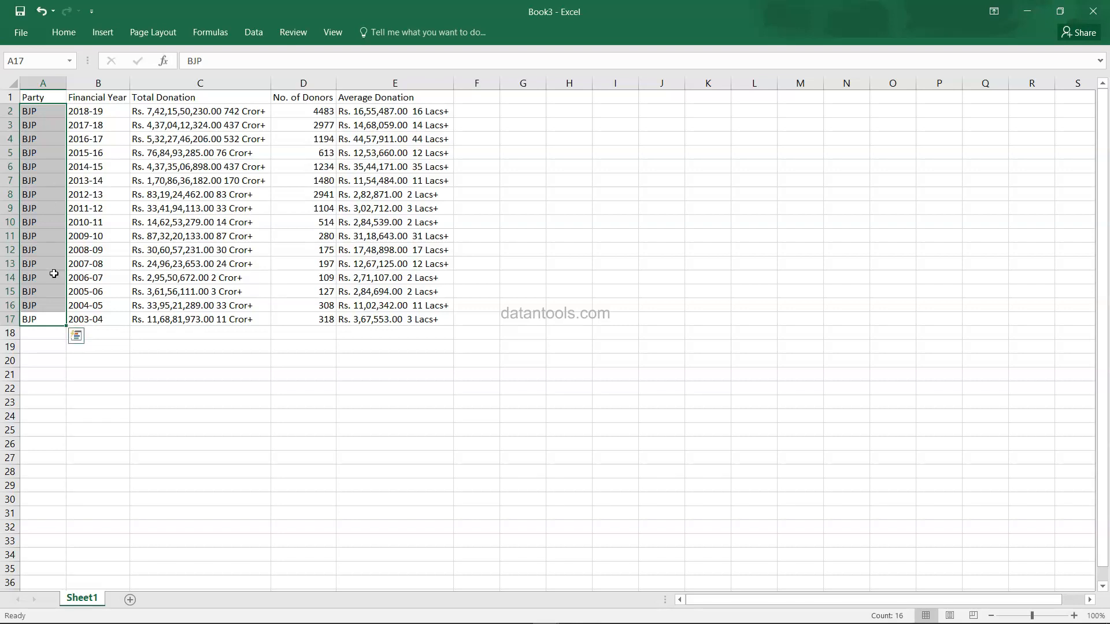
- Enter Congress in cell A18, directly below the last BJP row
left_click(51, 338)
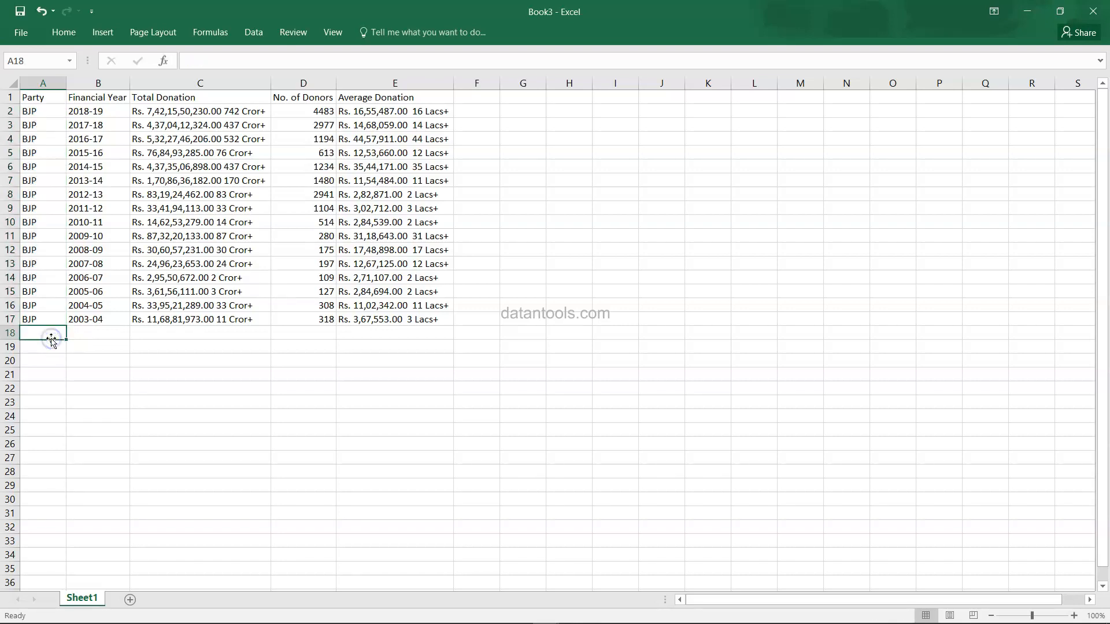
double_click(52, 338)
type("Congres")
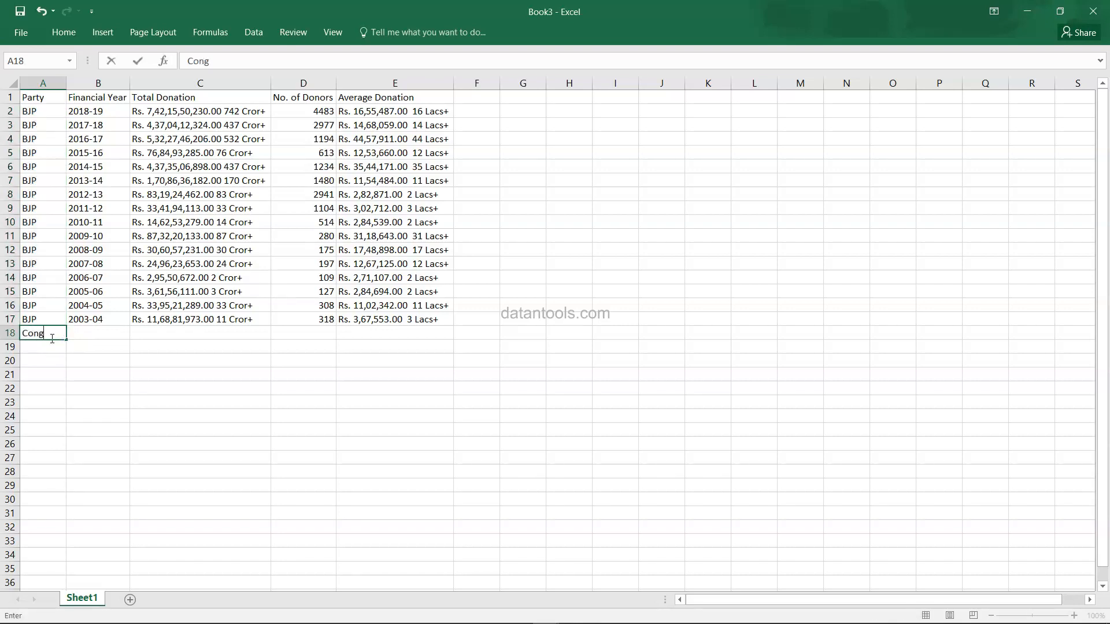
key("Tab")
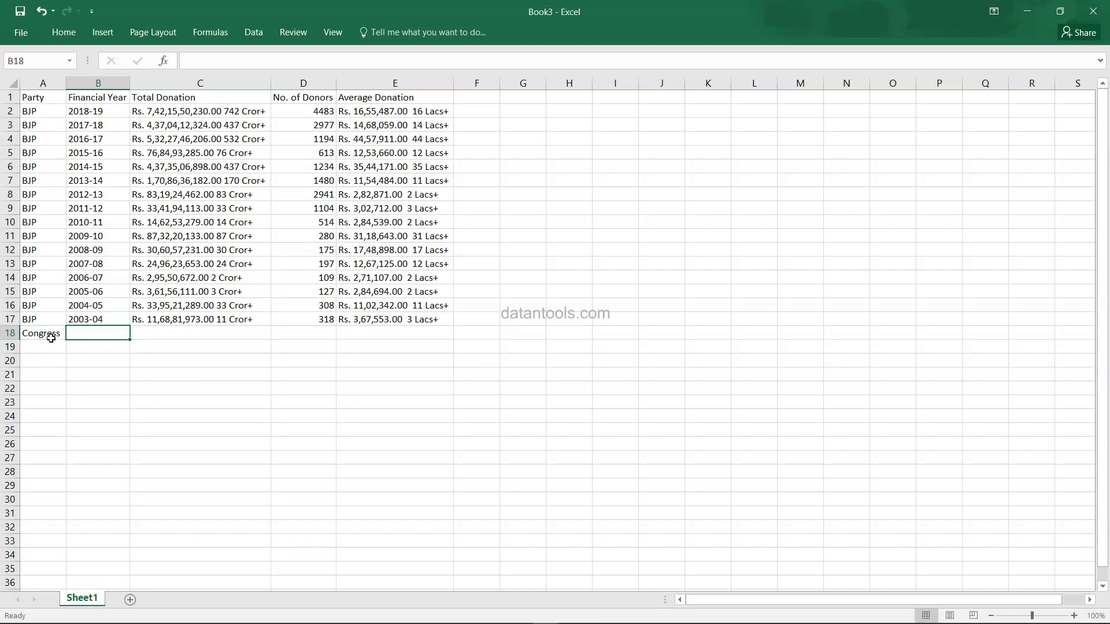
- In the browser, copy the Congress donation rows from 2018-19 to 2001-02, without the header and the List of All Donors row
key("alt+Tab")
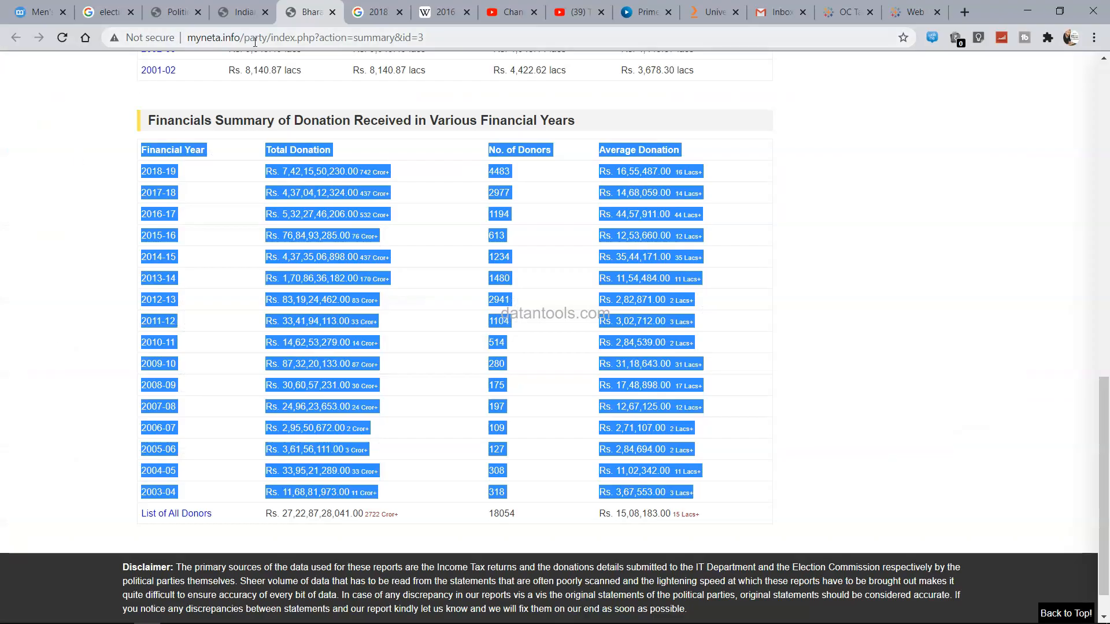
left_click(250, 12)
scroll(51, 460, "down", 5)
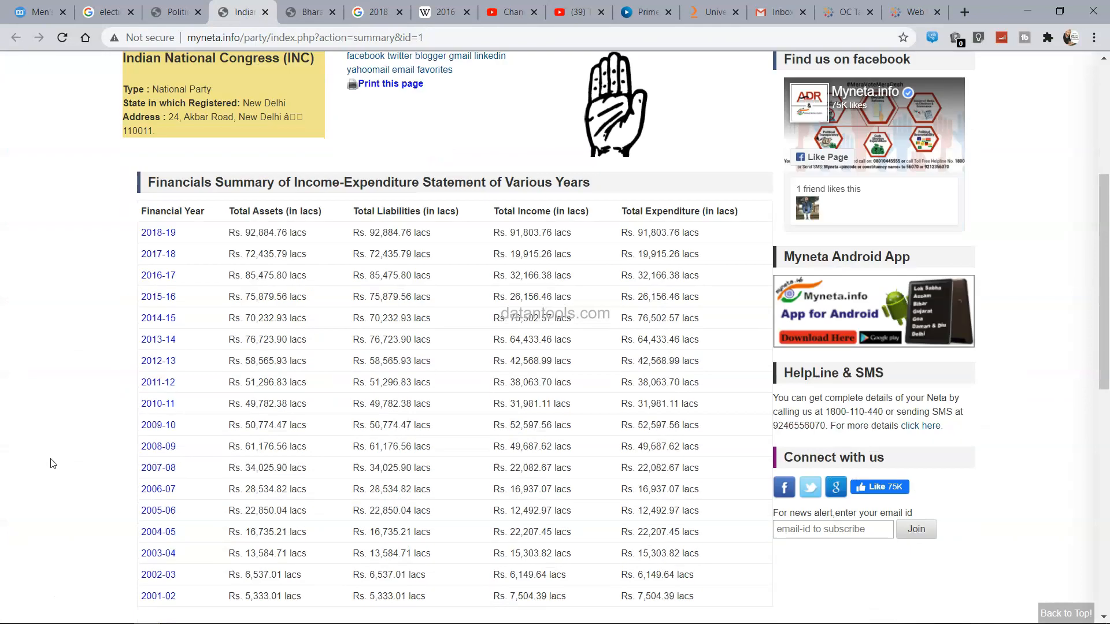
scroll(52, 463, "down", 8)
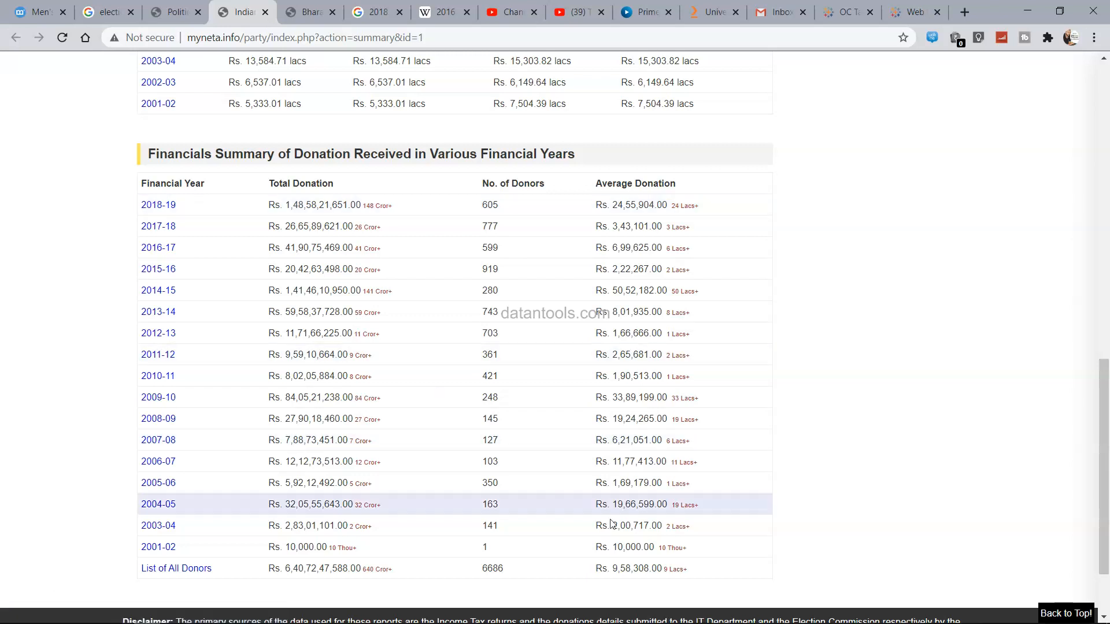
left_click(703, 548)
left_click_drag(702, 548, 143, 206)
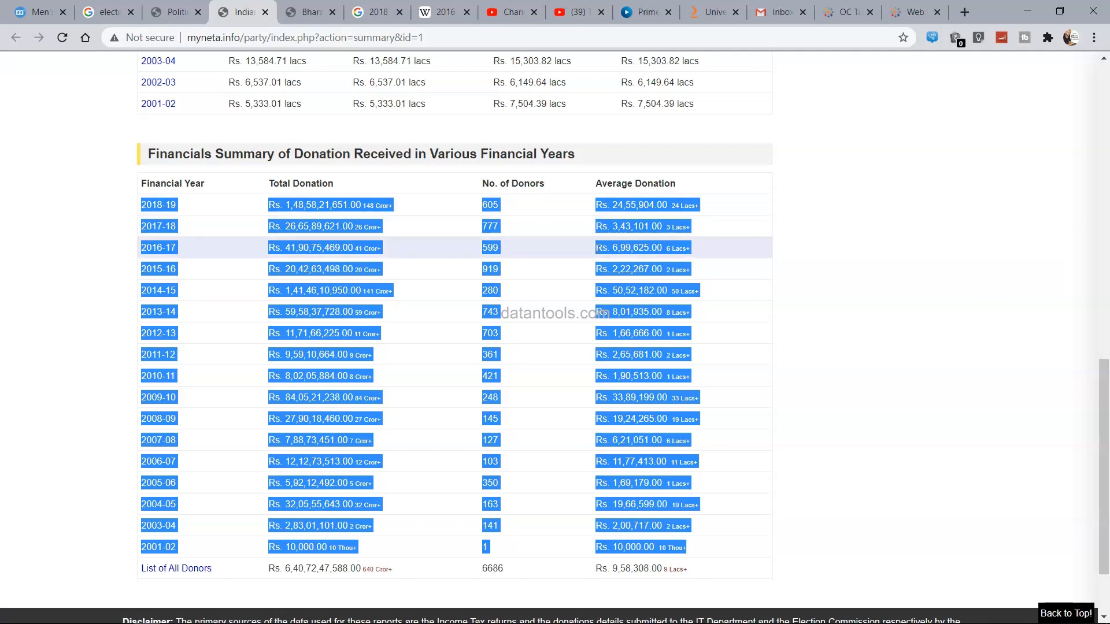
- Back in Excel, paste the copied Congress donation rows as plain text starting at cell B18
key("alt+Tab")
key("alt+e")
key("s")
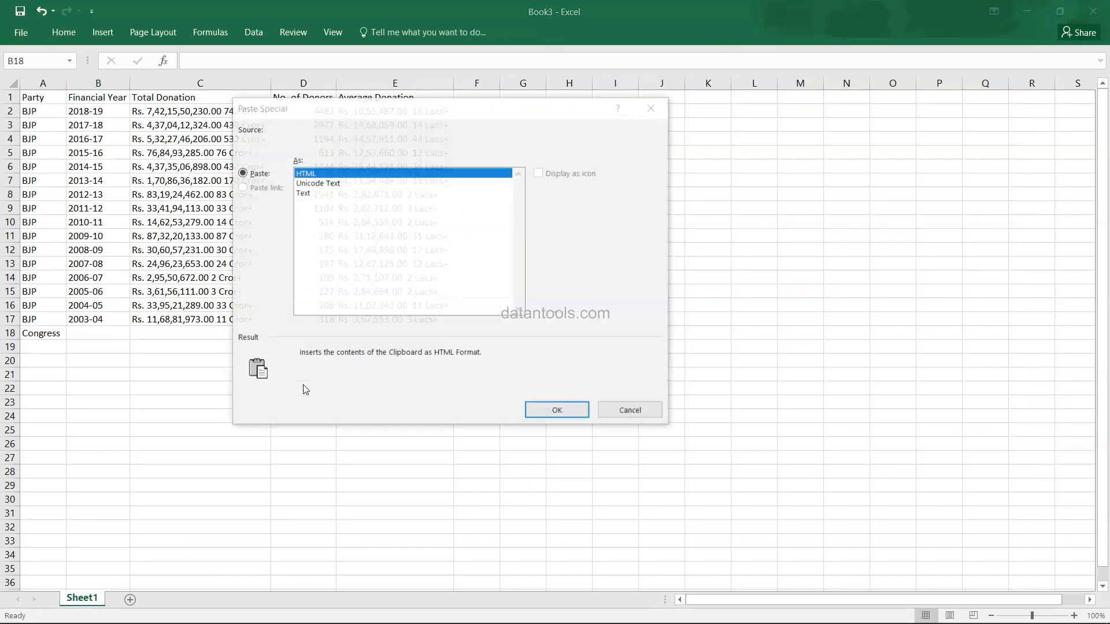
key("Down")
key("Down")
key("Return")
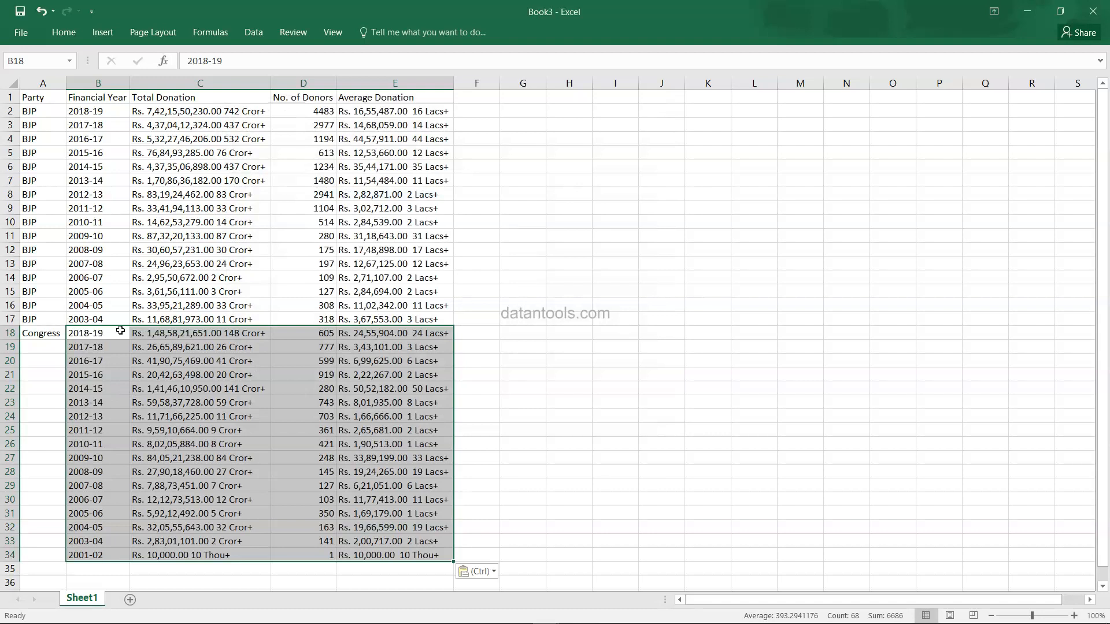
left_click(114, 319)
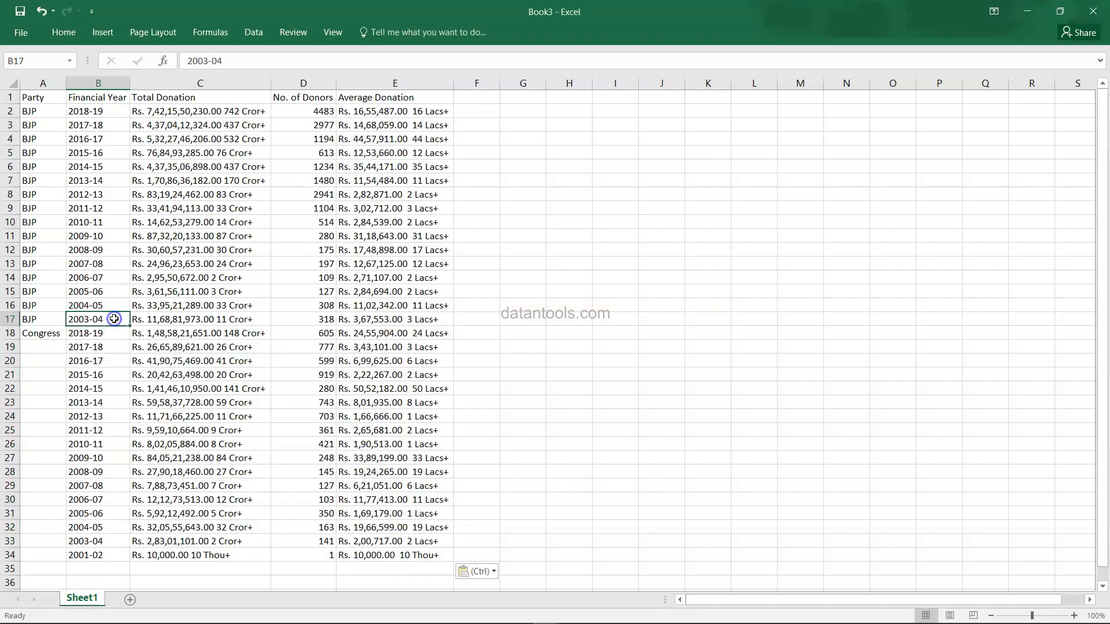
- Examine the last BJP row and the last Congress row, comparing the earliest financial years they cover
left_click(10, 319)
scroll(17, 346, "down", 3)
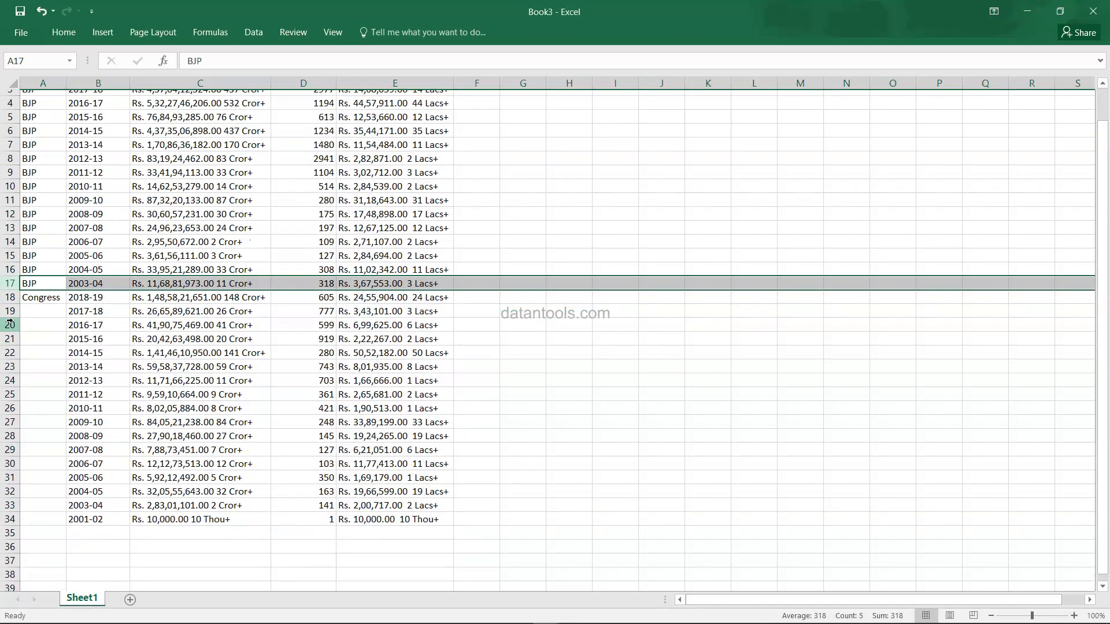
left_click(10, 435)
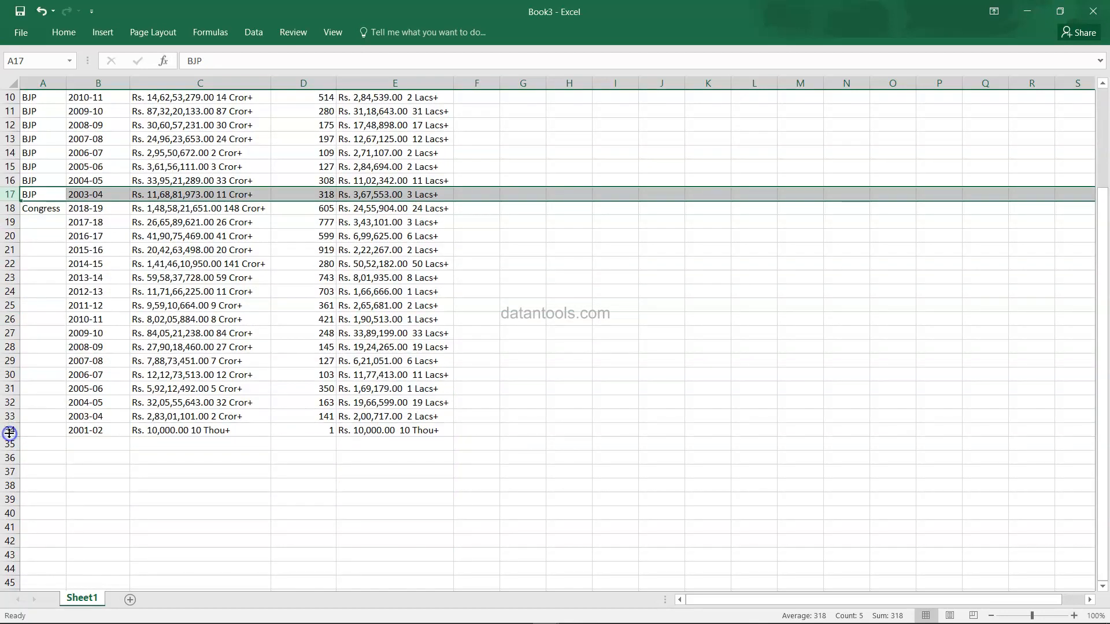
left_click(12, 425)
left_click(12, 430)
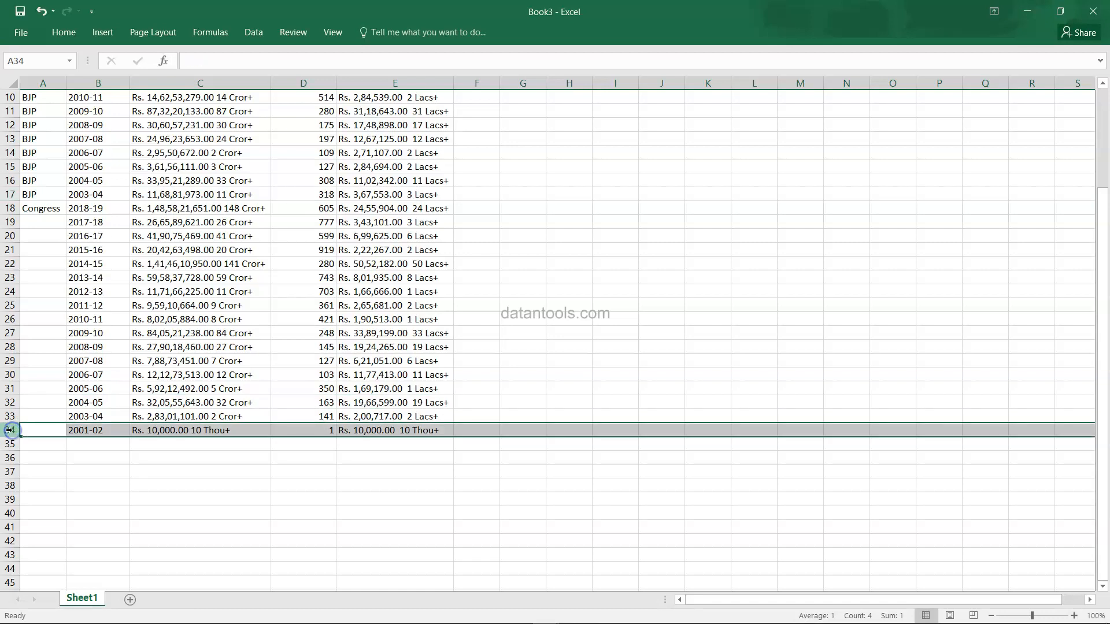
left_click(155, 428)
left_click(114, 431)
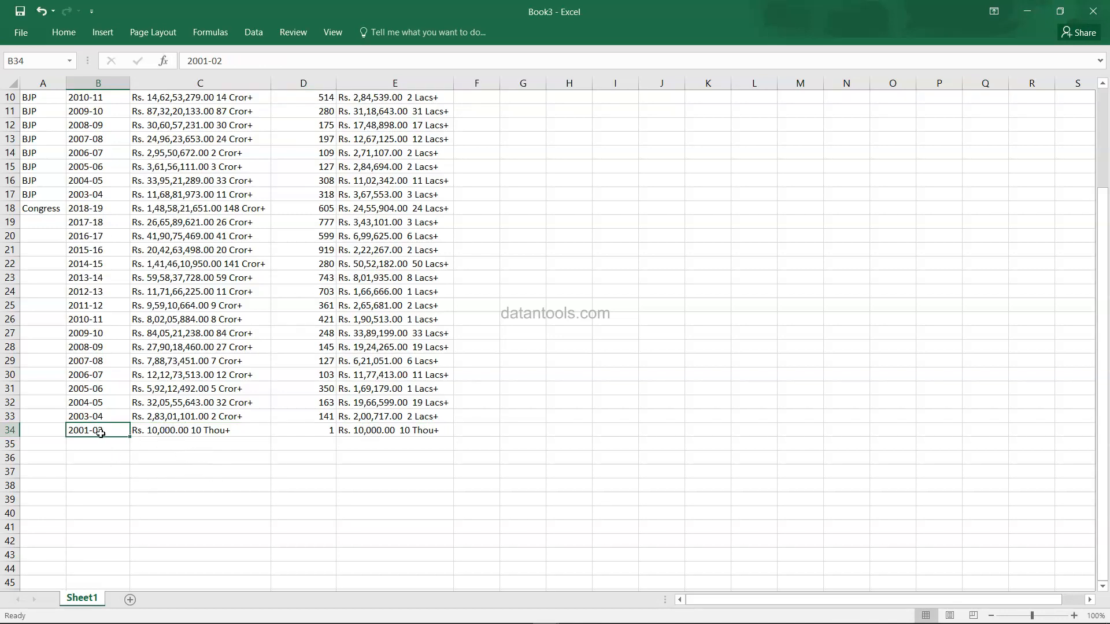
left_click(183, 435)
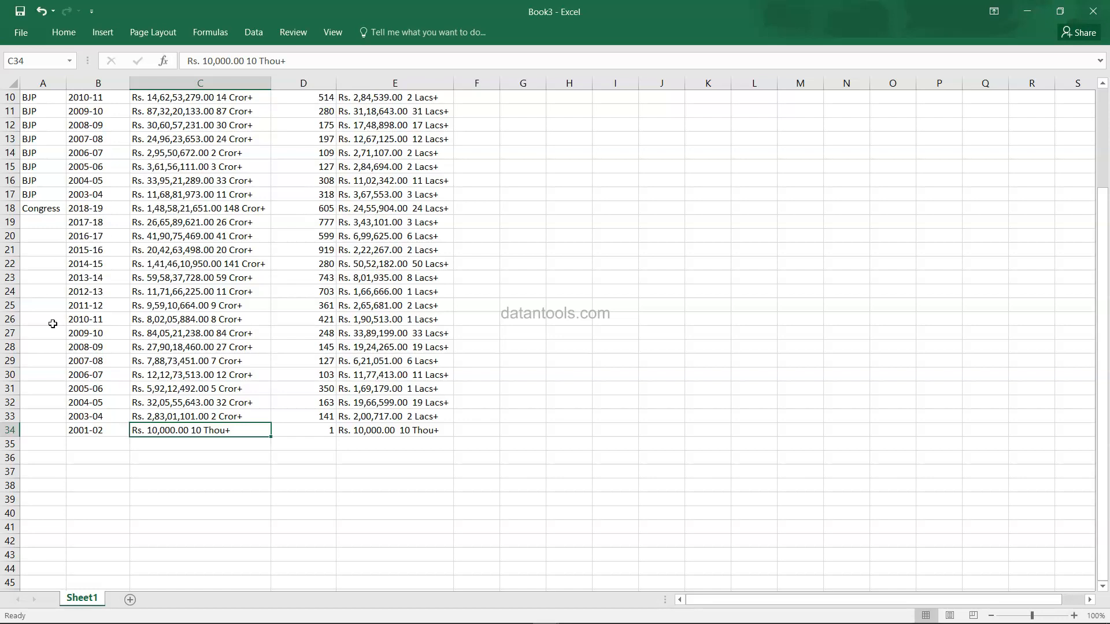
- Fill Congress down the Party column from A18 to the last data row, A34
left_click_drag(45, 211, 44, 416)
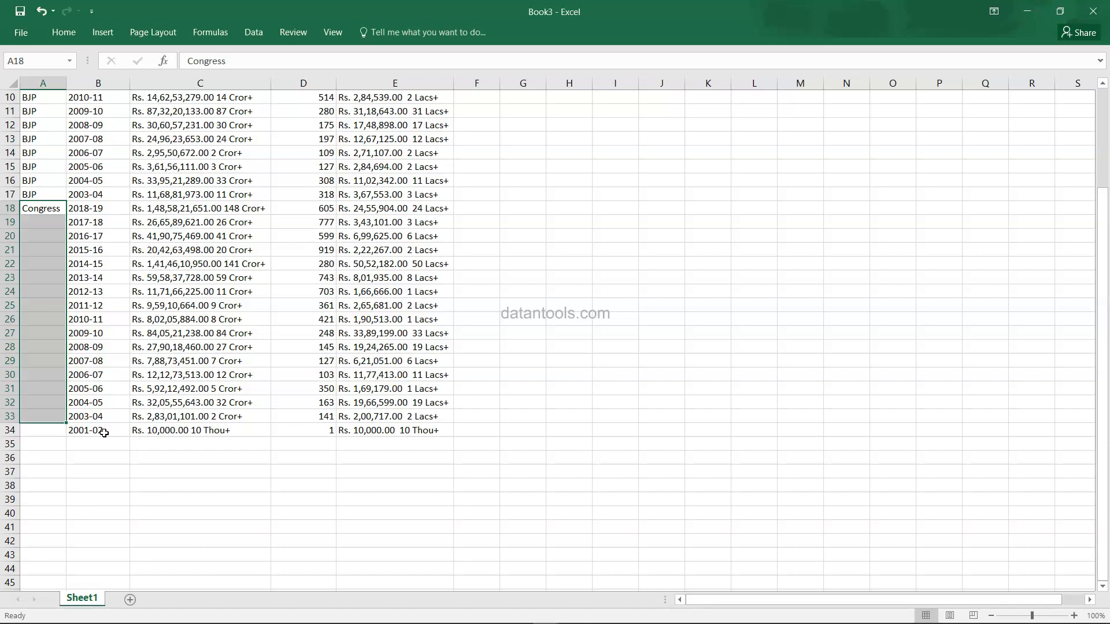
key("shift+Down")
key("ctrl+d")
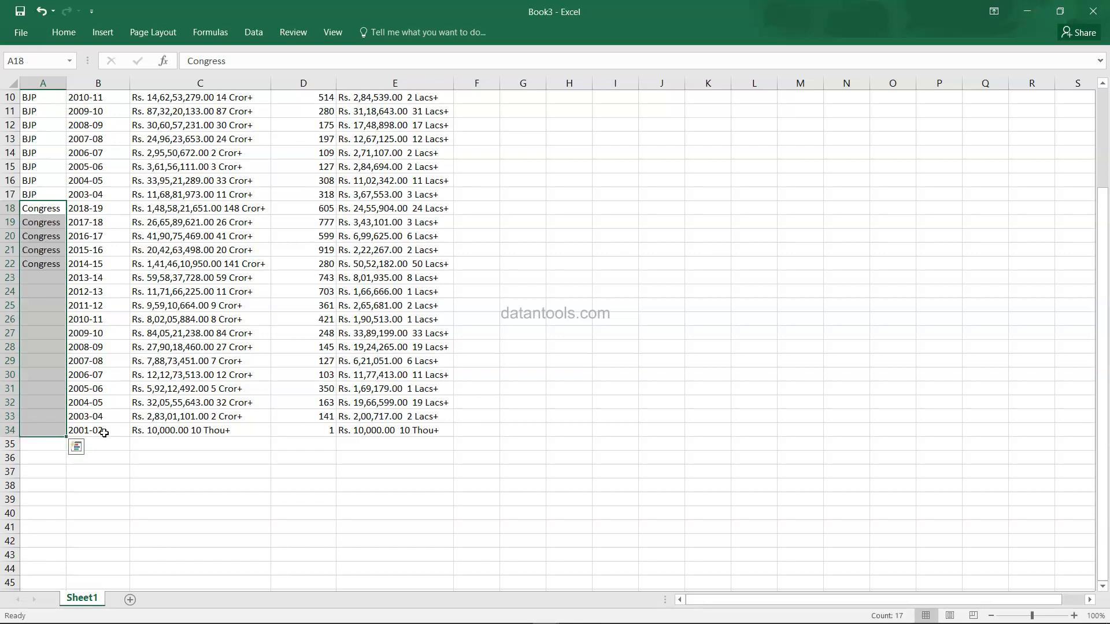
left_click(134, 409)
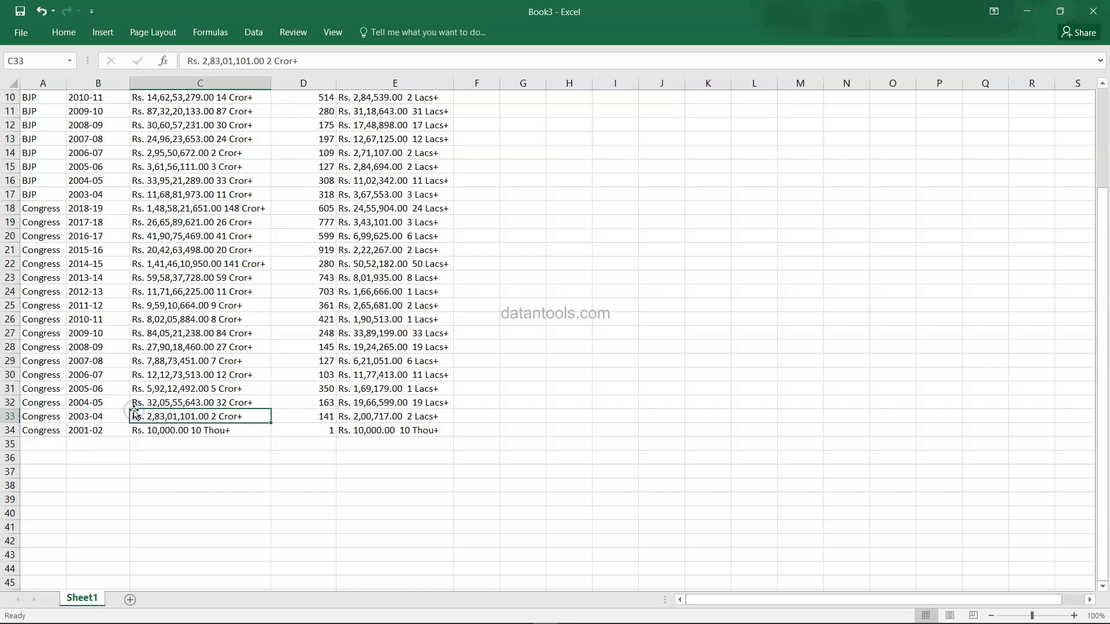
- Examine how the entries in the Financial Year and Total Donation columns are formatted
scroll(177, 211, "up", 3)
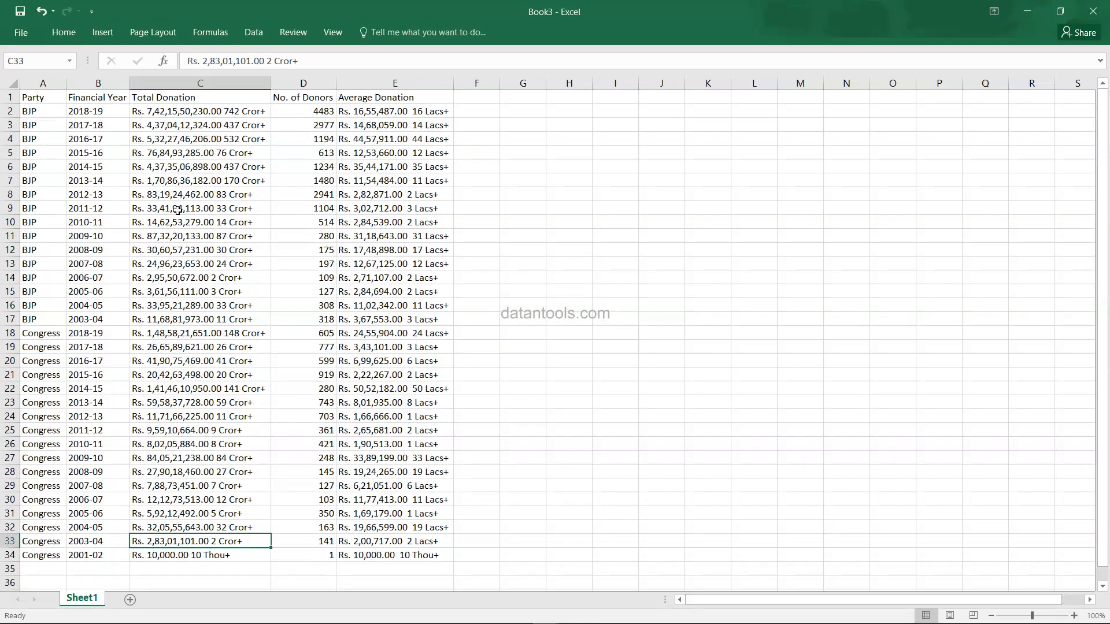
left_click(98, 83)
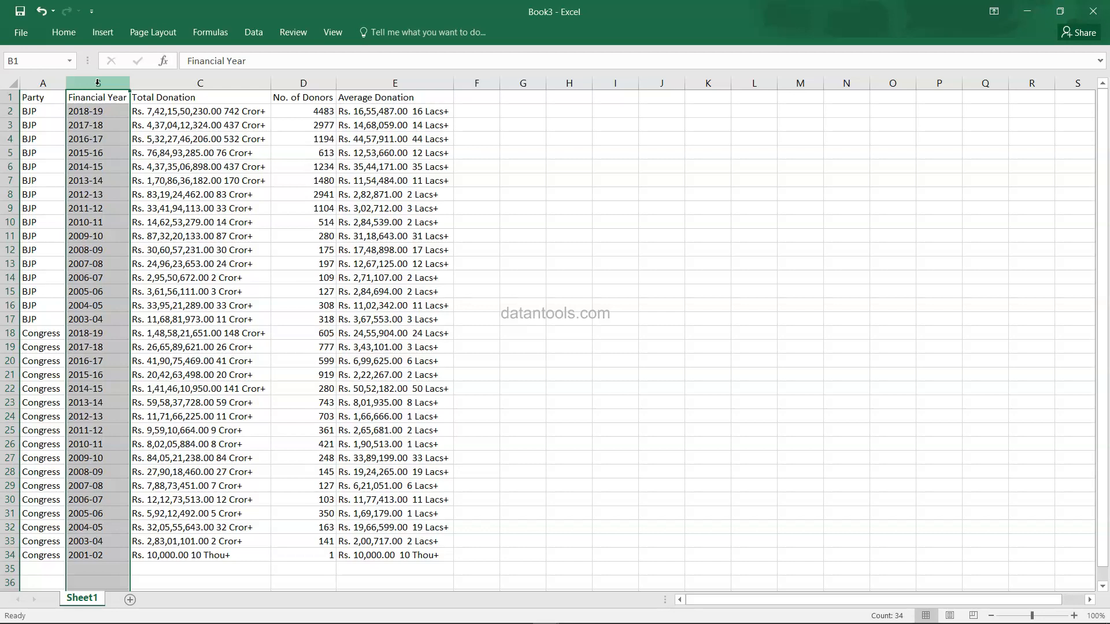
left_click(99, 113)
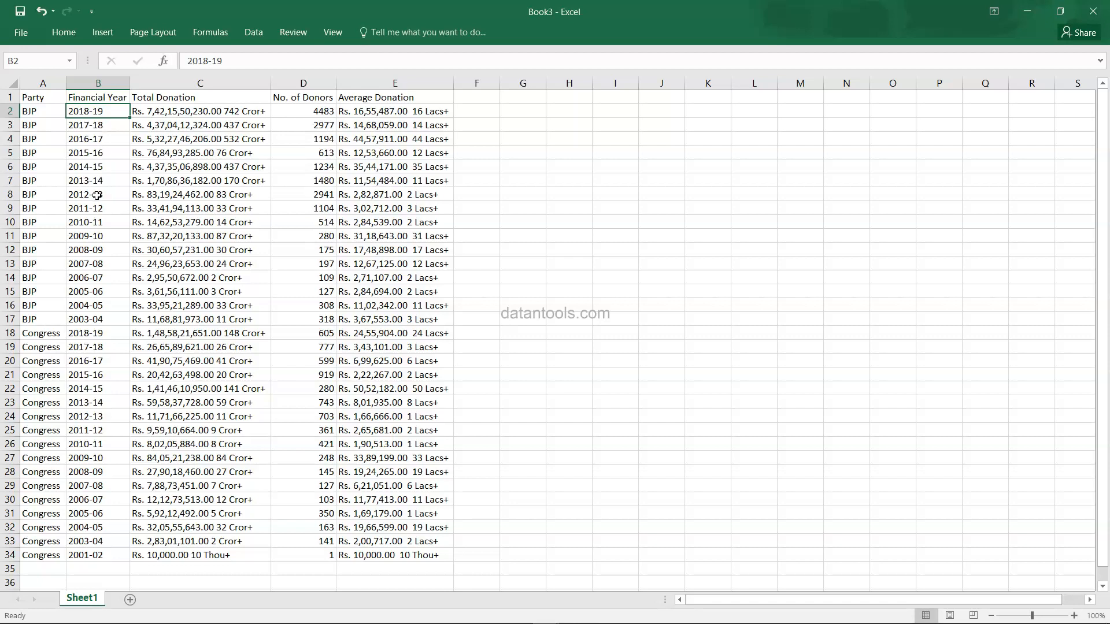
left_click(202, 106)
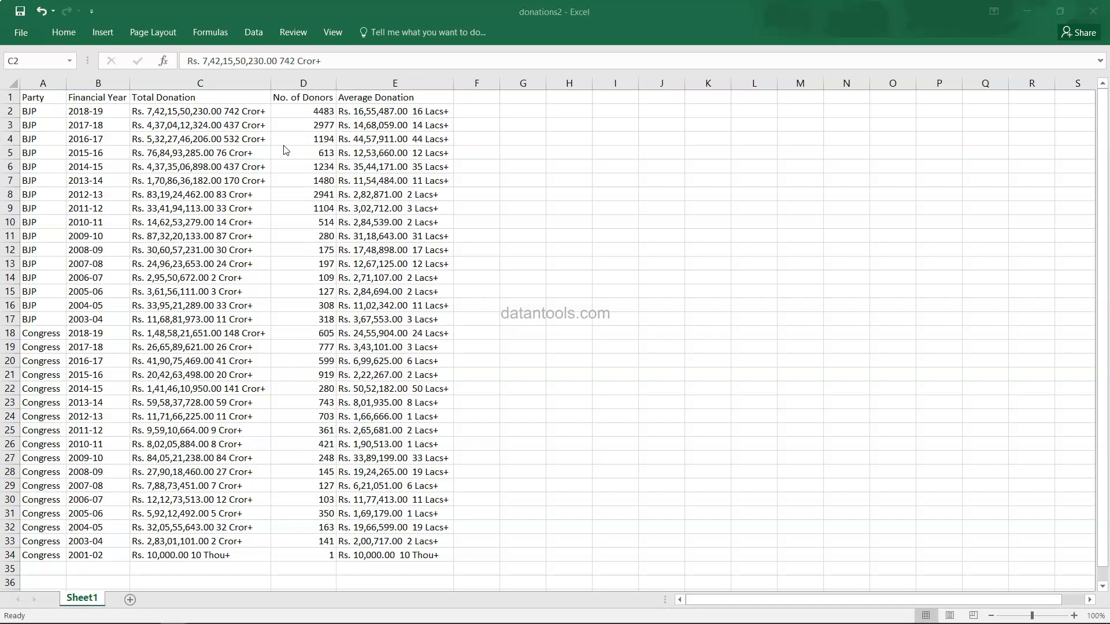
left_click(261, 38)
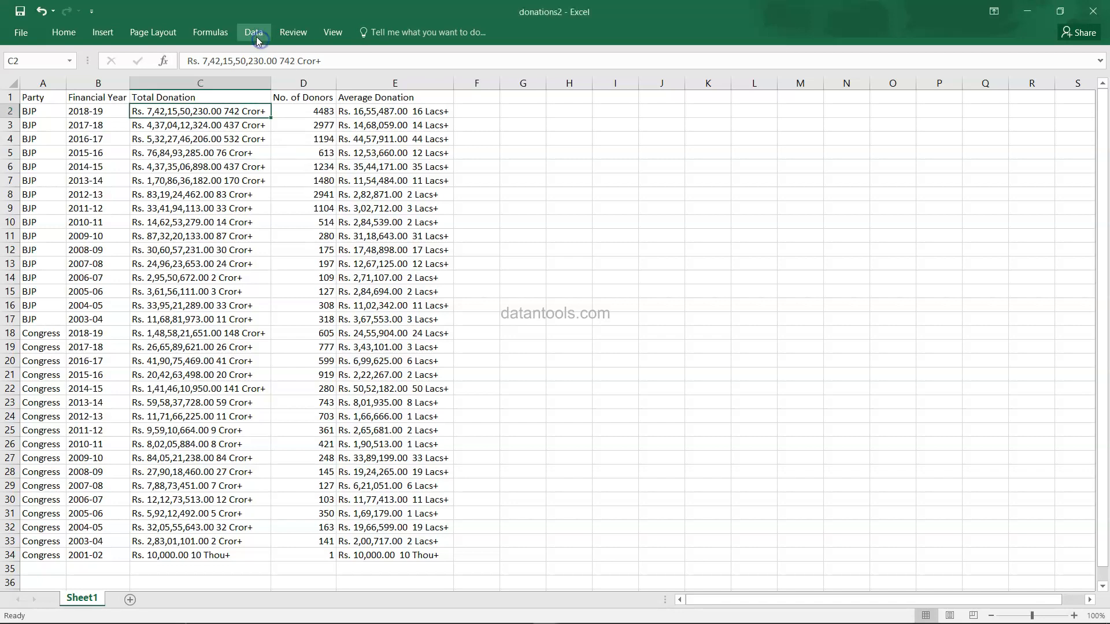
left_click(255, 36)
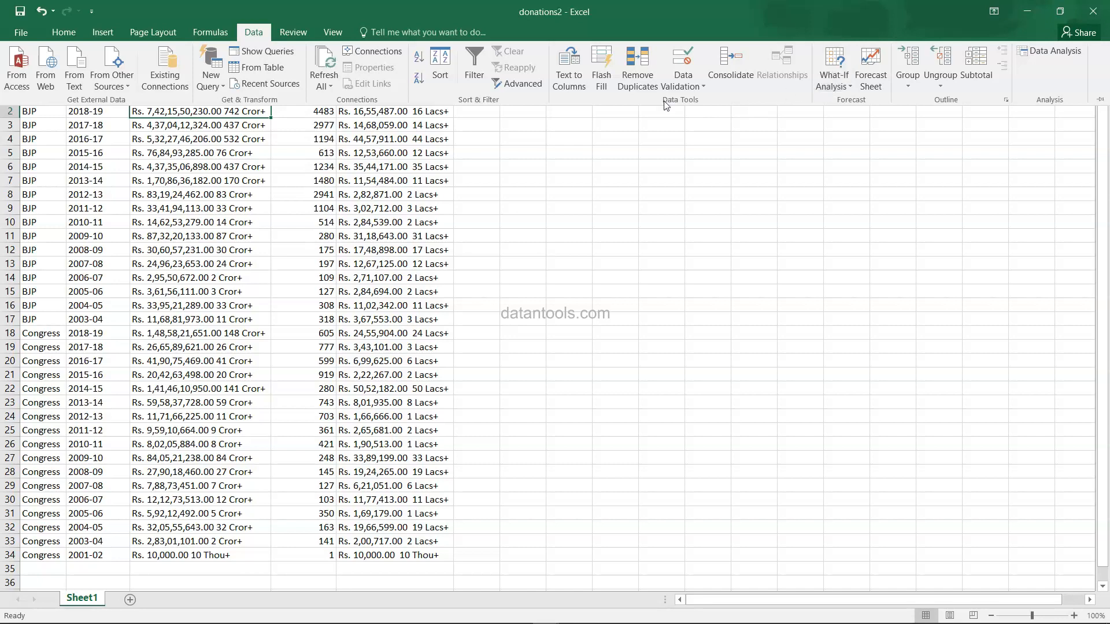
left_click(403, 266)
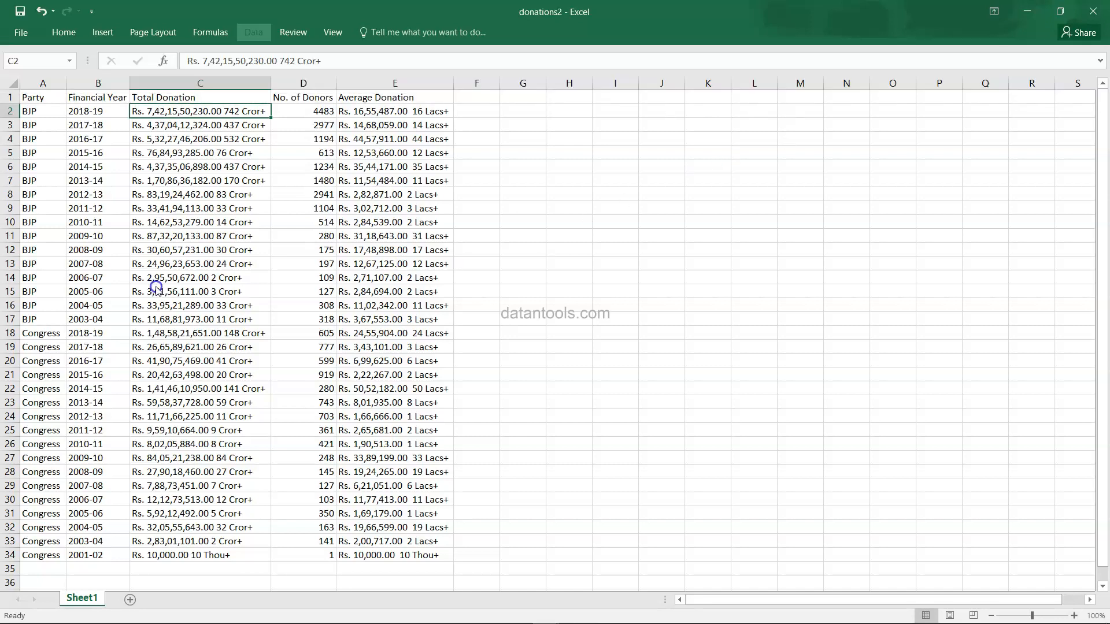
- Try Text to Columns on the Financial Year column with a hyphen as the only delimiter, declining to replace the neighbouring data
left_click(99, 82)
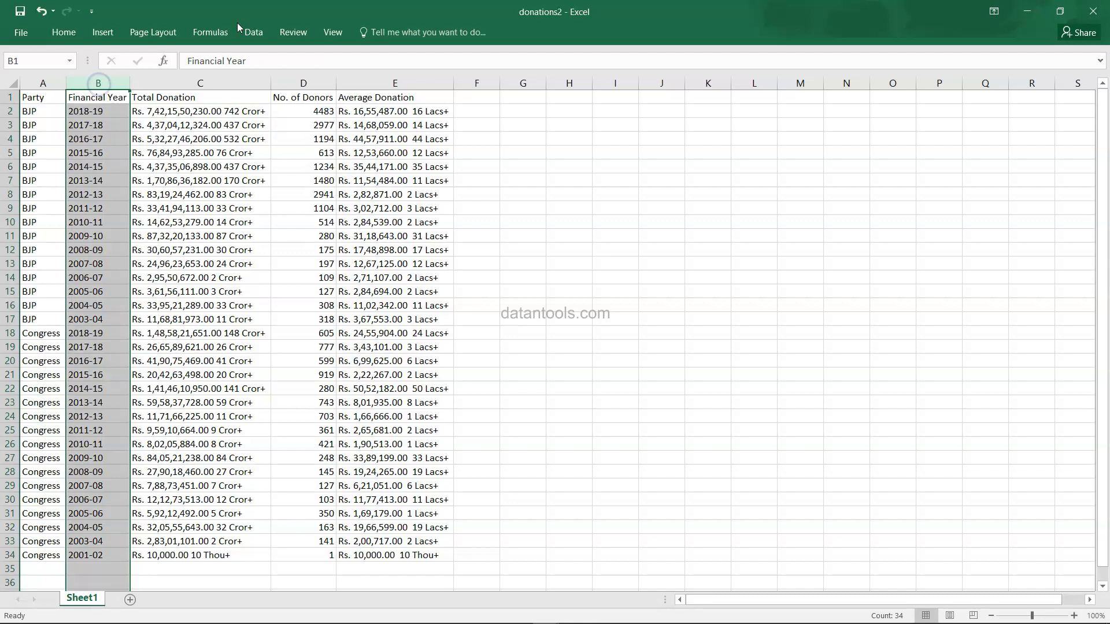
left_click(252, 31)
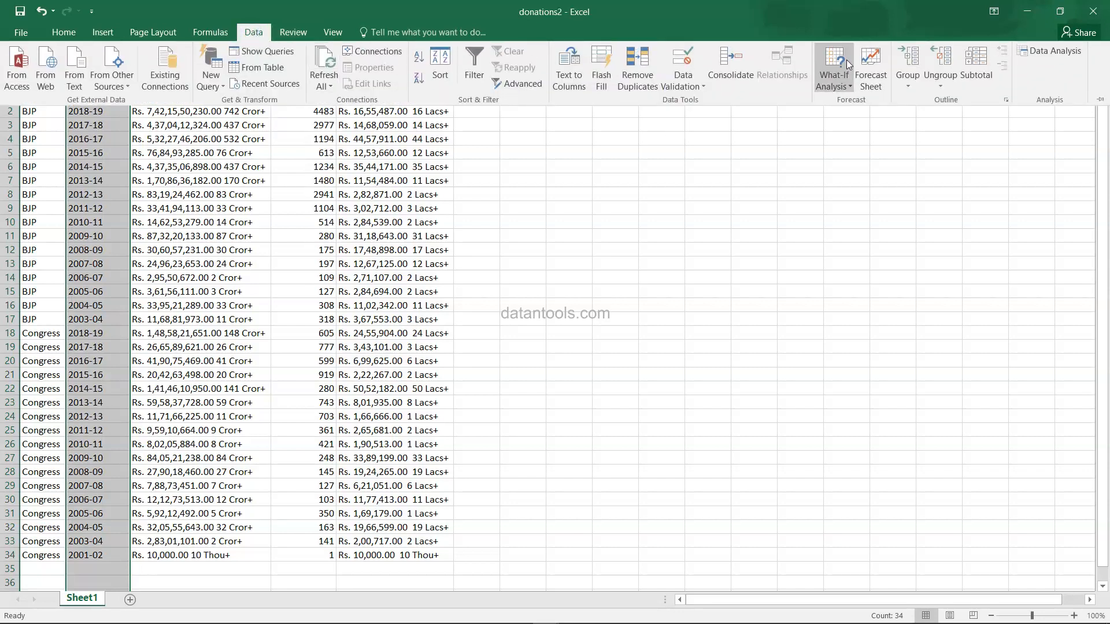
left_click(571, 83)
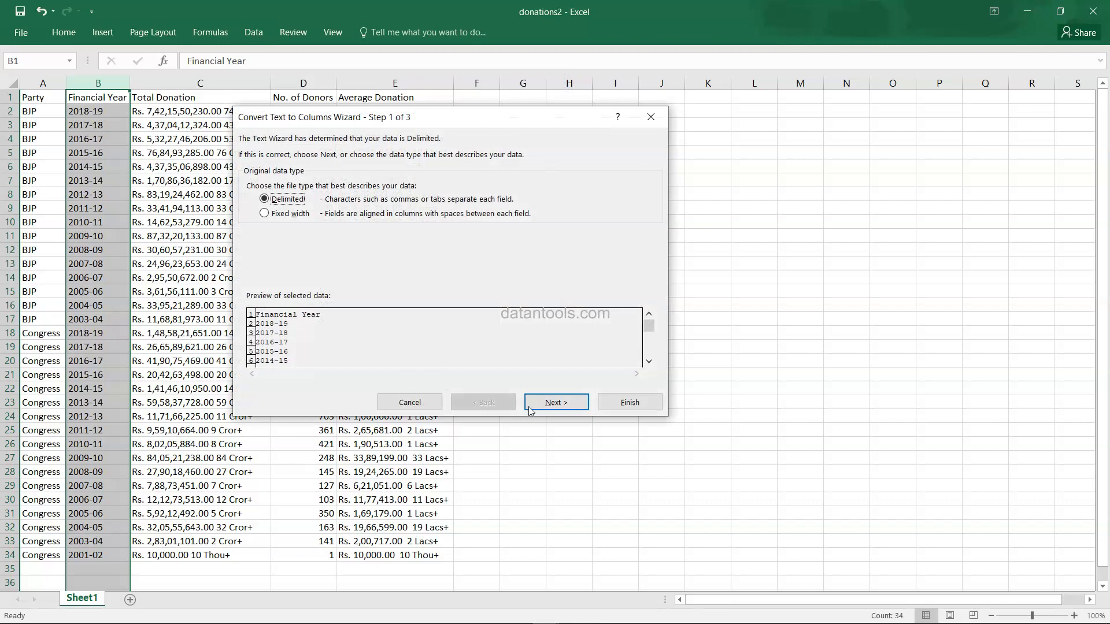
left_click(528, 404)
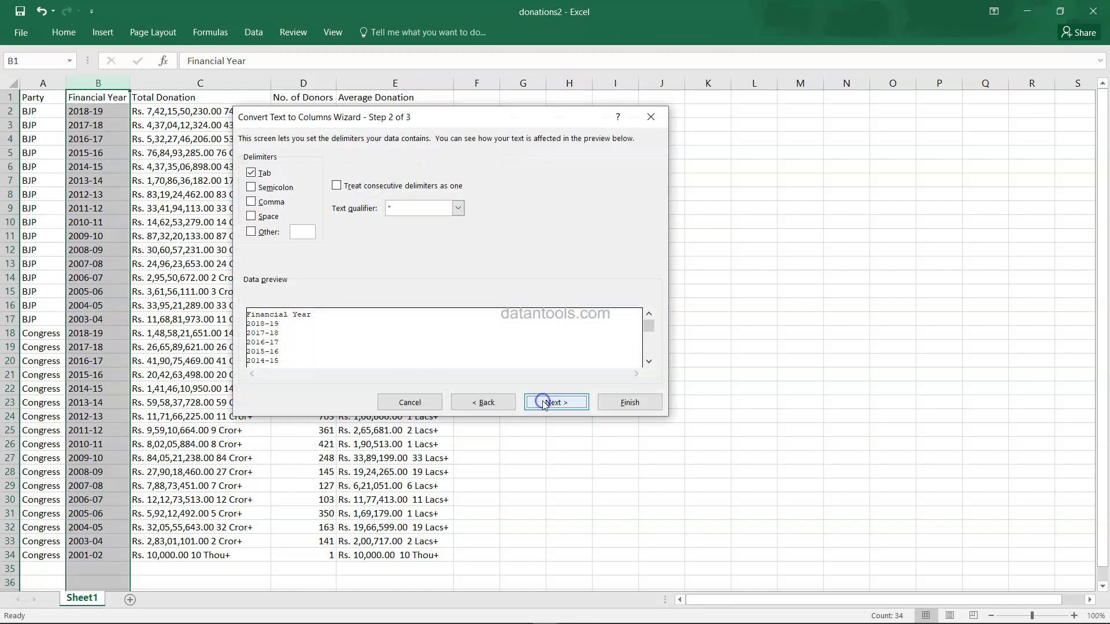
left_click(252, 172)
left_click(254, 231)
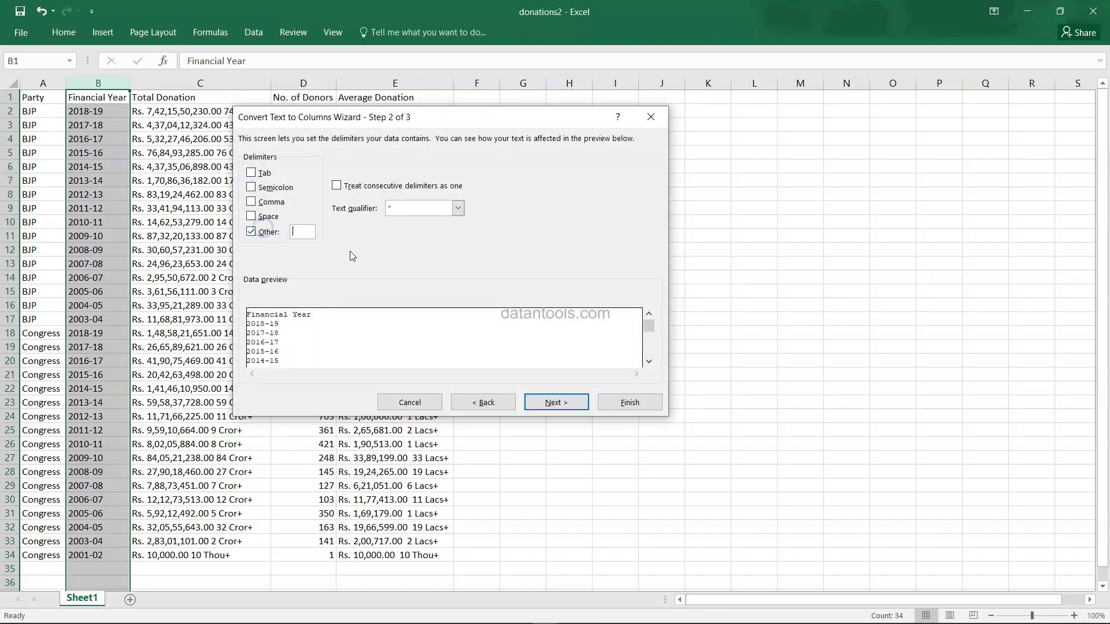
type("-")
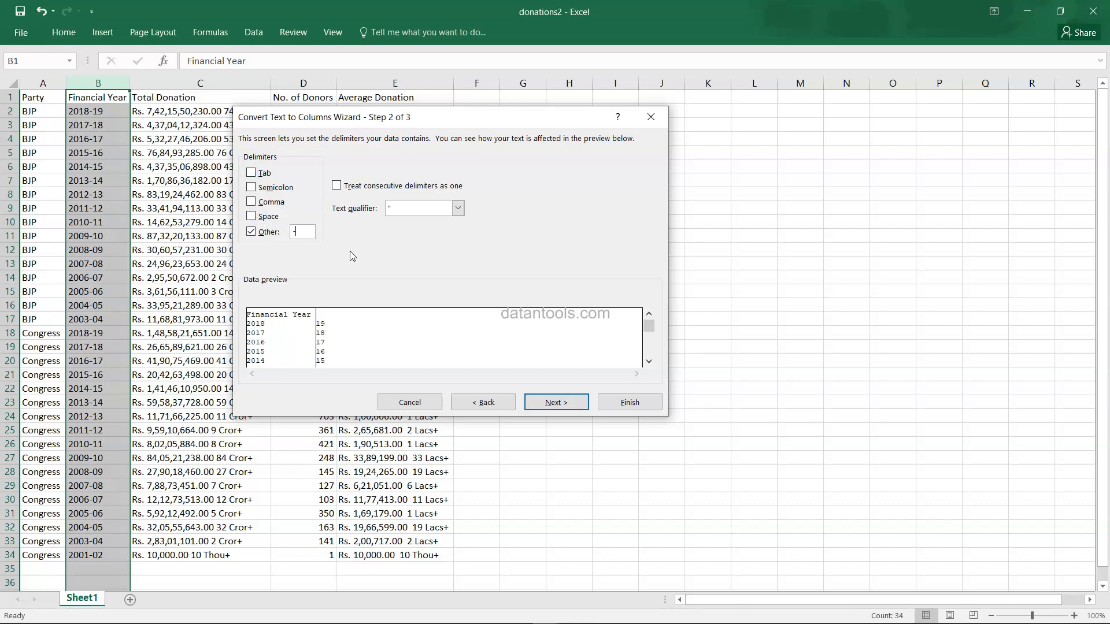
left_click(566, 404)
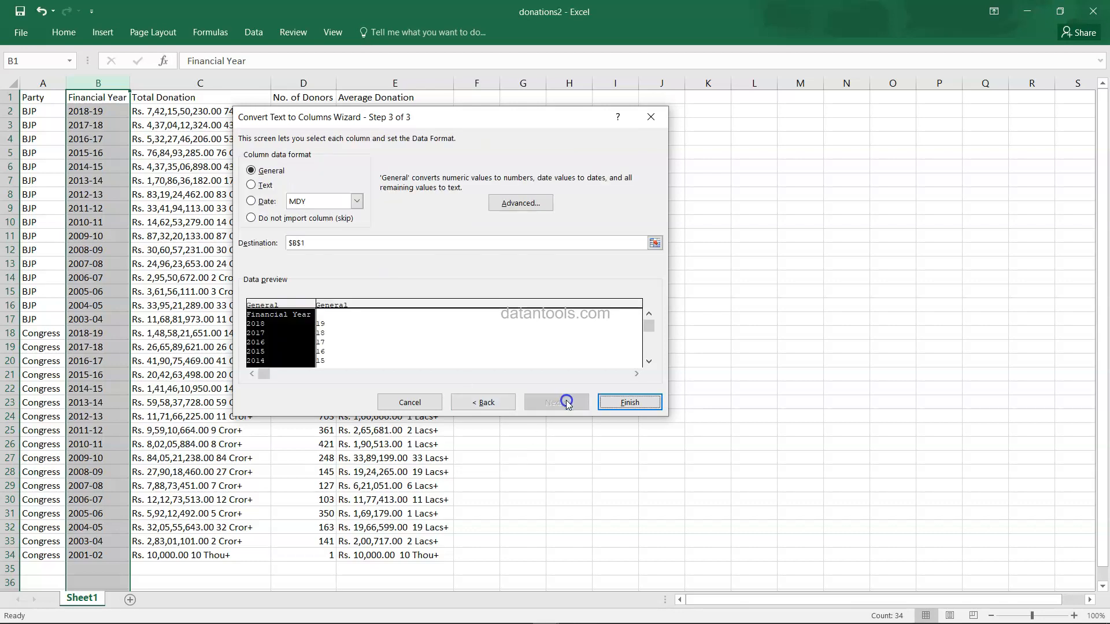
left_click(621, 402)
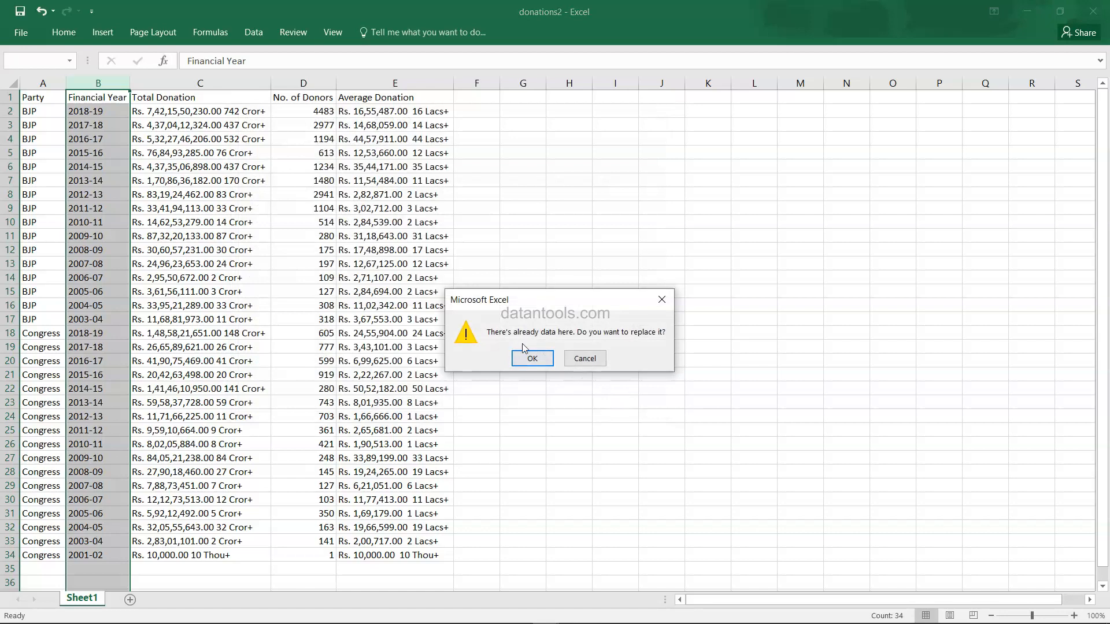
left_click(585, 359)
- Insert an empty column directly before the Total Donation column
left_click(202, 86)
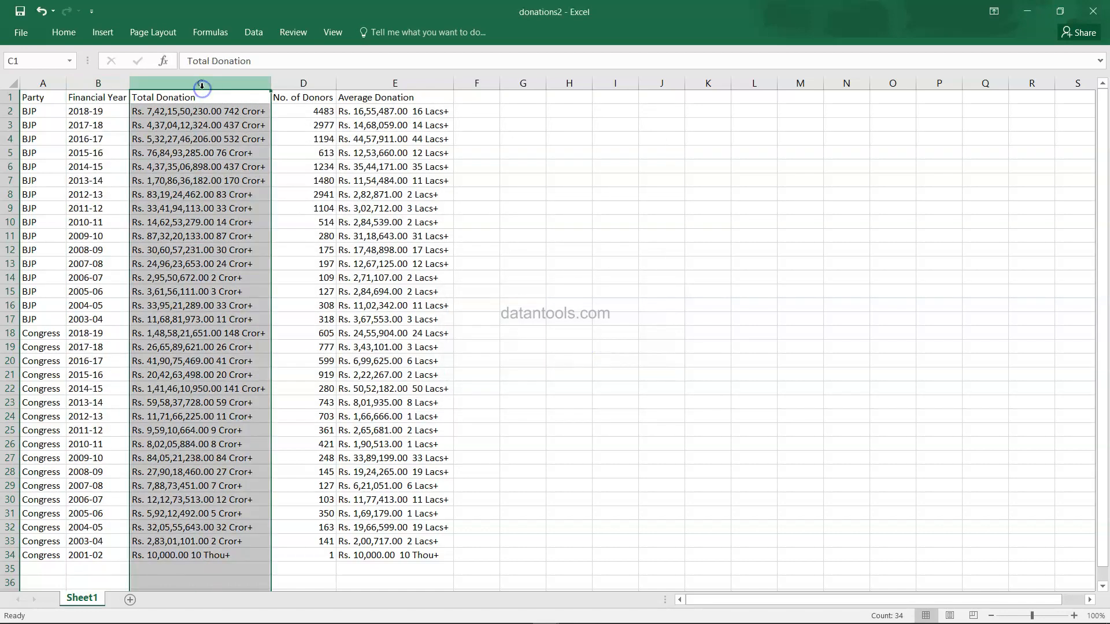
key("ctrl+shift+plus")
left_click(157, 108)
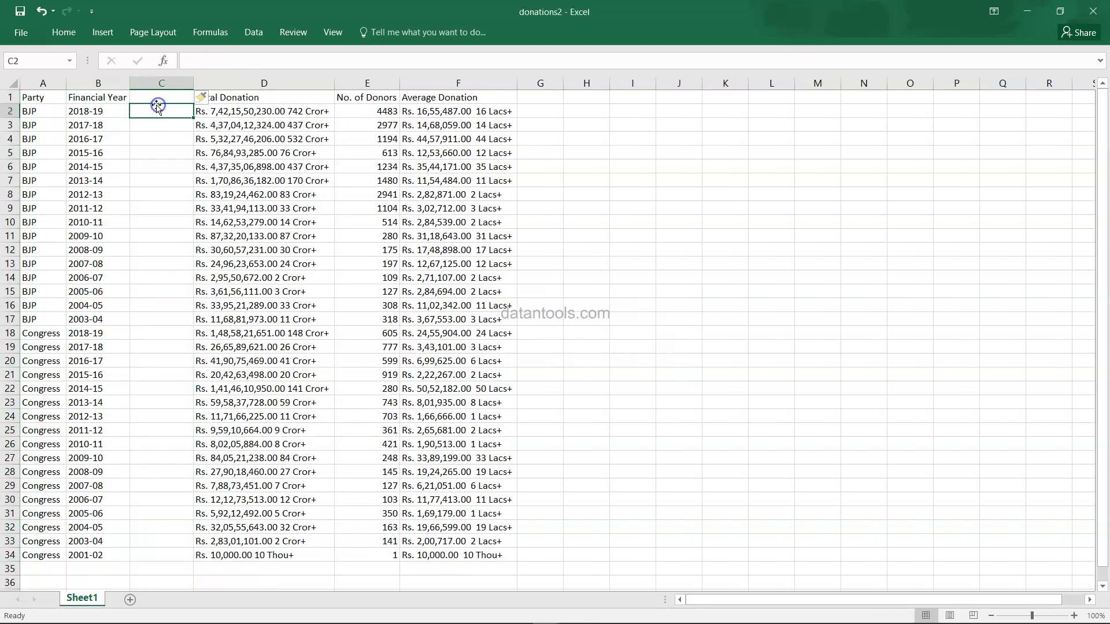
- Split the Financial Year column at the hyphen with Text to Columns, in General format
left_click(111, 83)
left_click(253, 32)
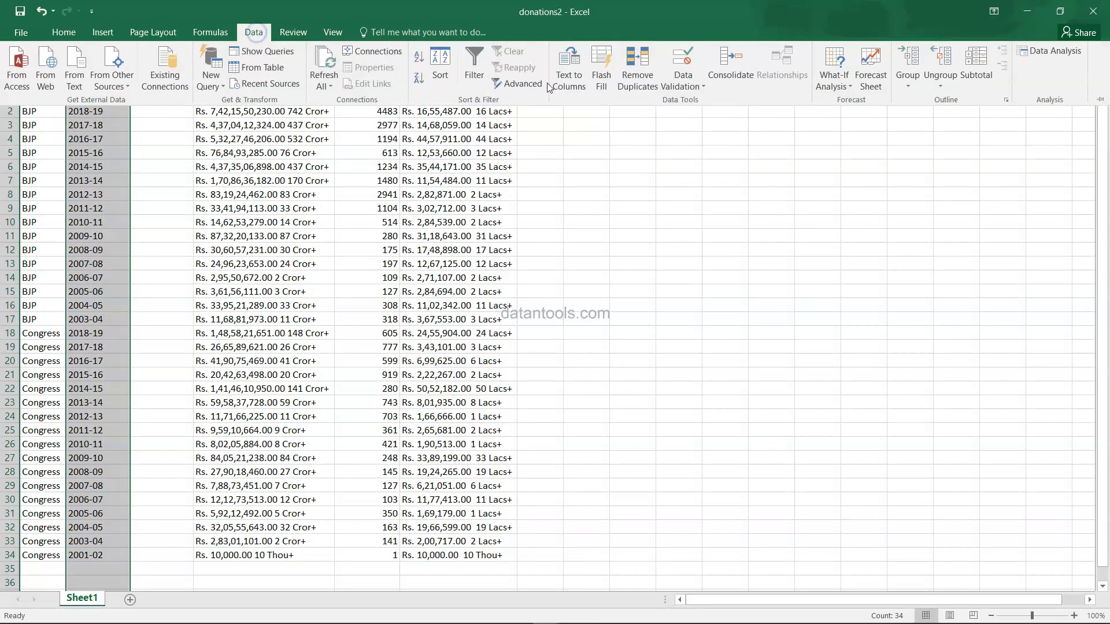
left_click(568, 72)
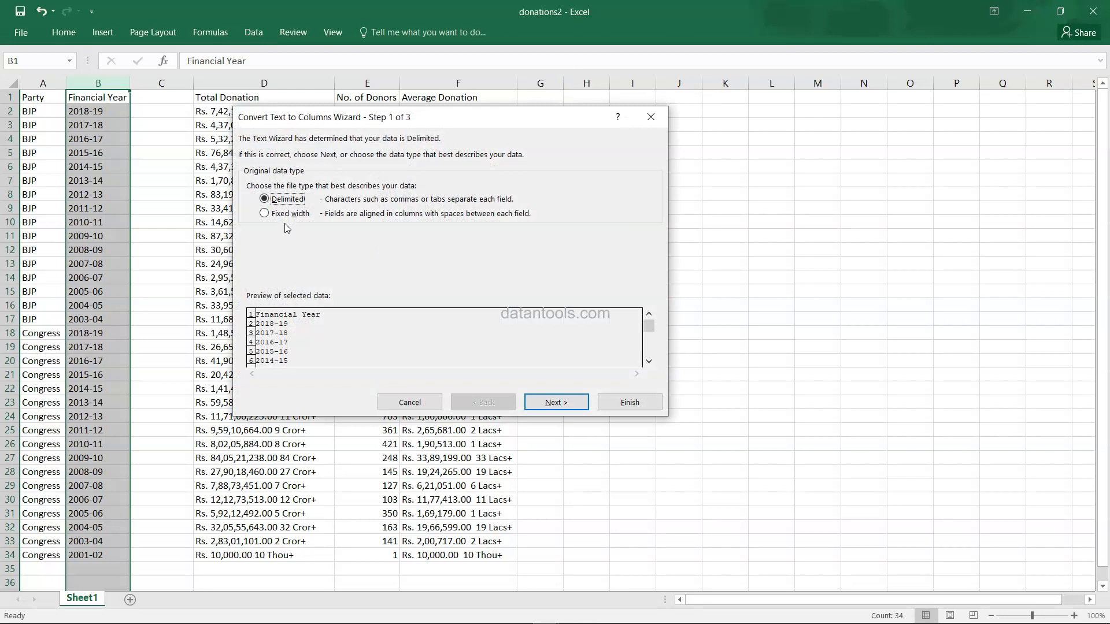
left_click(554, 403)
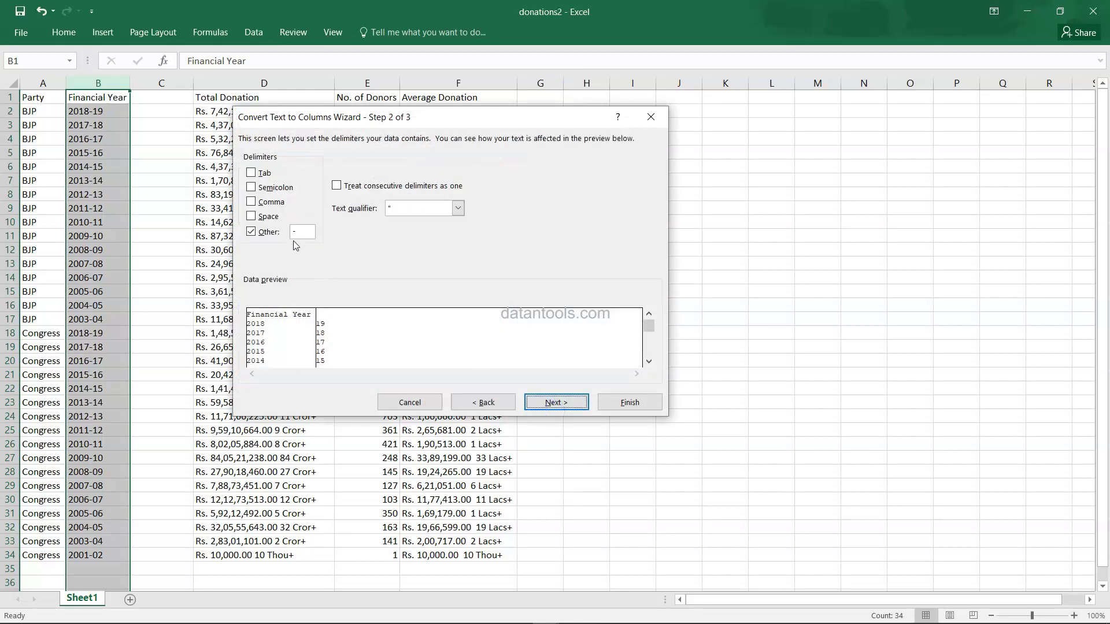
left_click(570, 403)
left_click(624, 403)
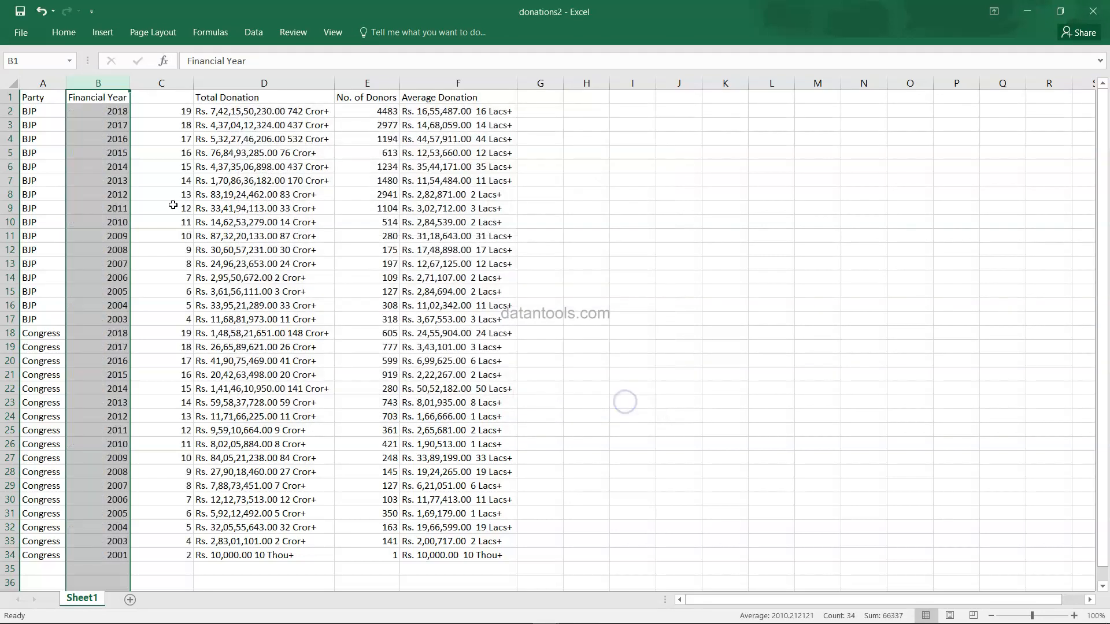
- Delete column C, which holds the split-off end years
left_click(170, 86)
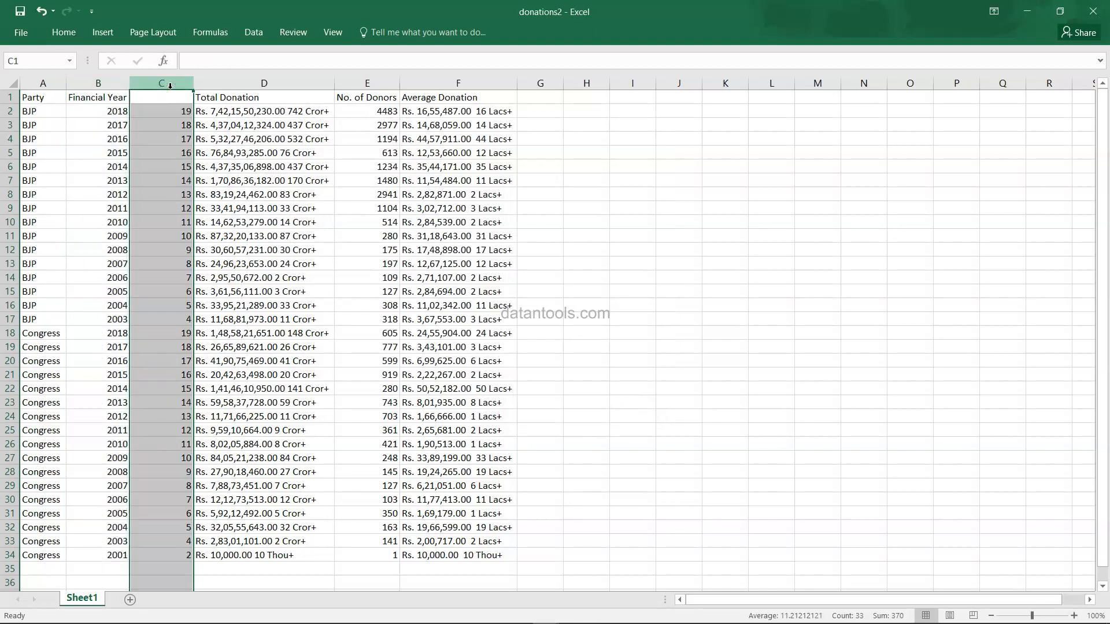
key("ctrl+minus")
left_click(92, 111)
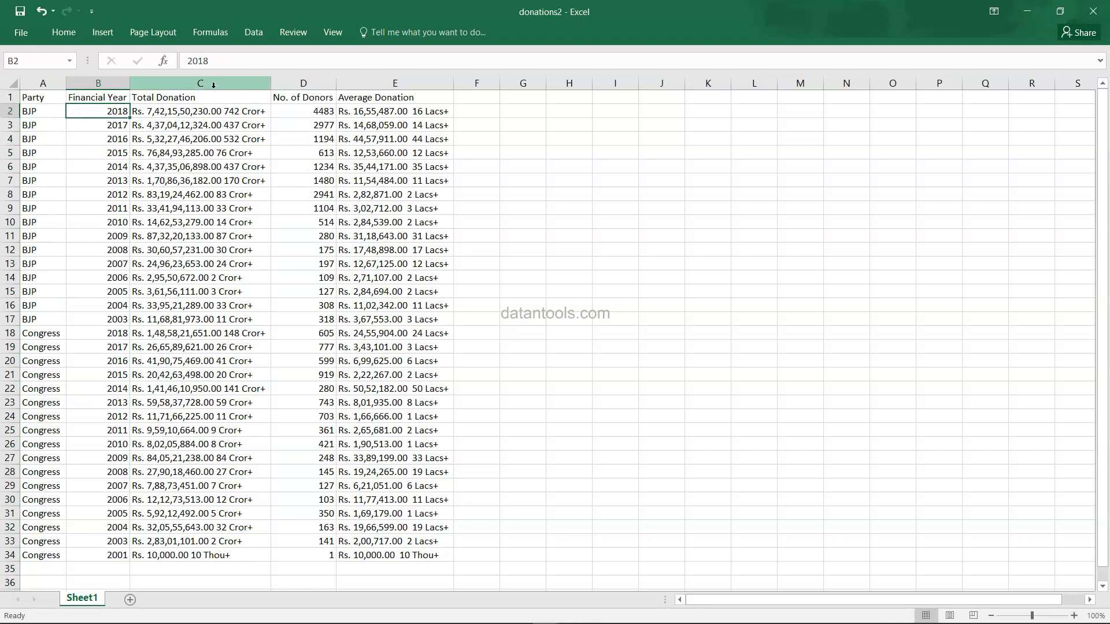
- Insert three empty columns between Total Donation and No. of Donors
left_click(296, 83)
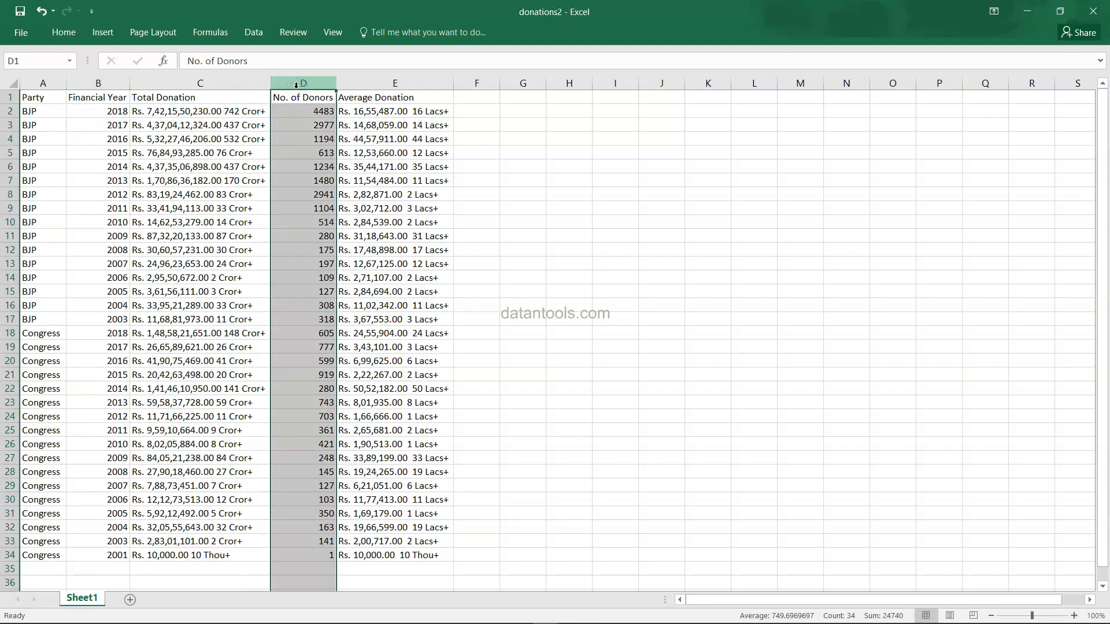
key("ctrl+shift+plus")
key("ctrl+shift+plus")
key("ctrl+shift+plus")
left_click(227, 133)
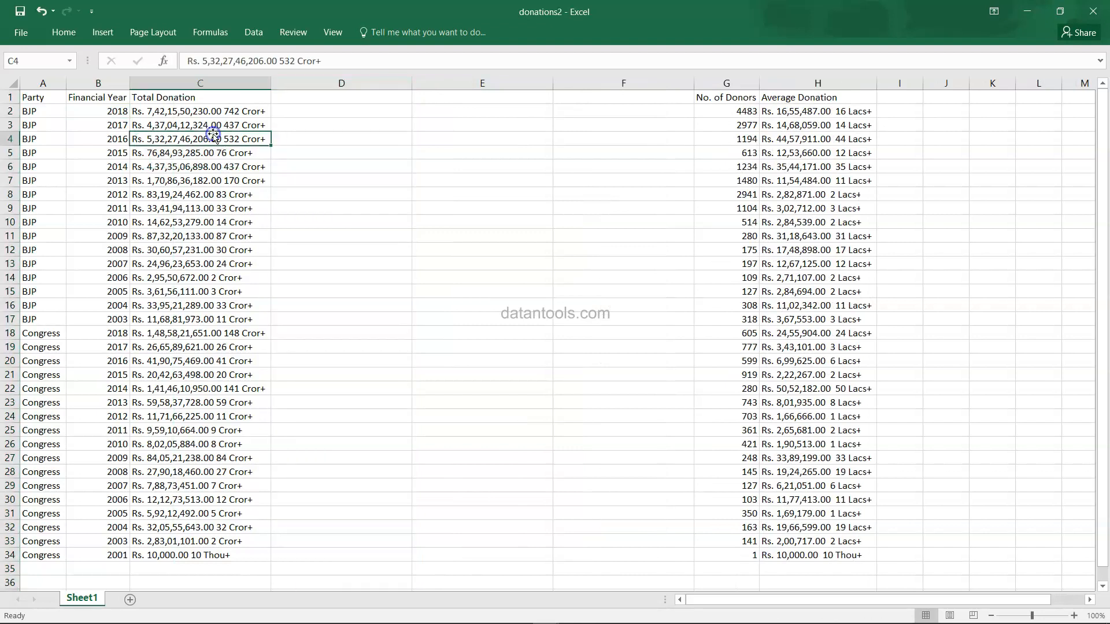
- Start Text to Columns on the Total Donation column with the Delimited data type
left_click(212, 84)
left_click(254, 33)
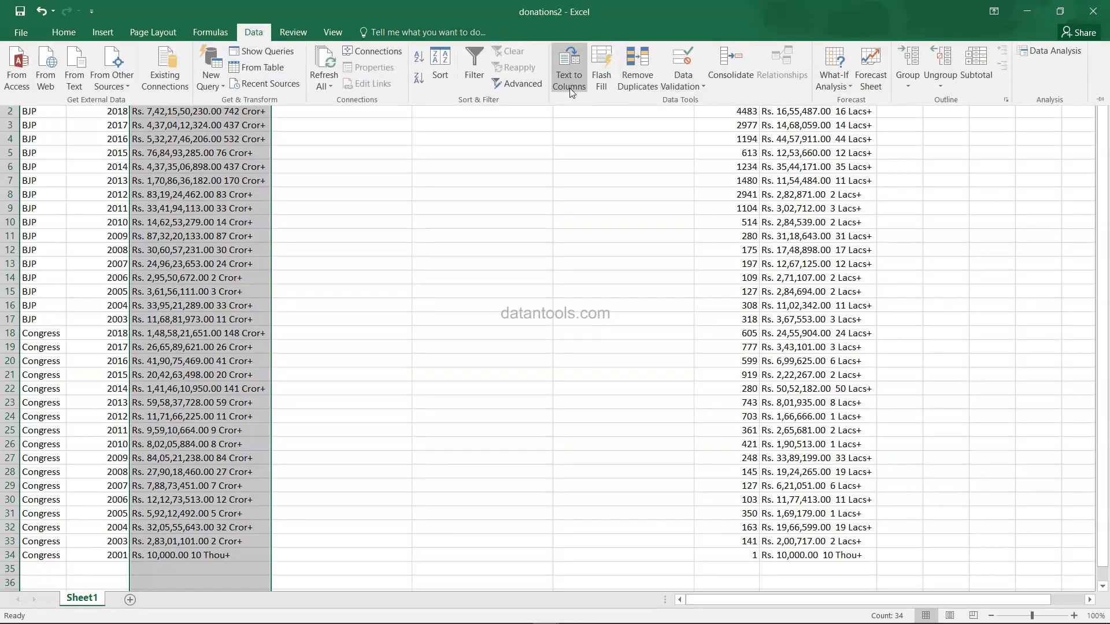
left_click(569, 68)
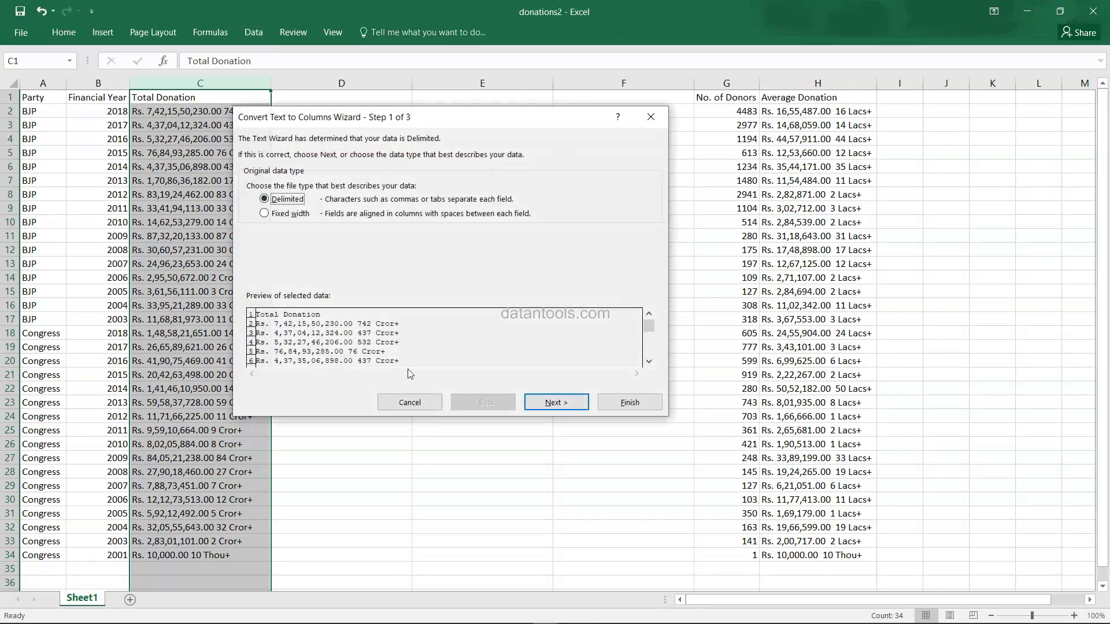
left_click(555, 403)
left_click(492, 402)
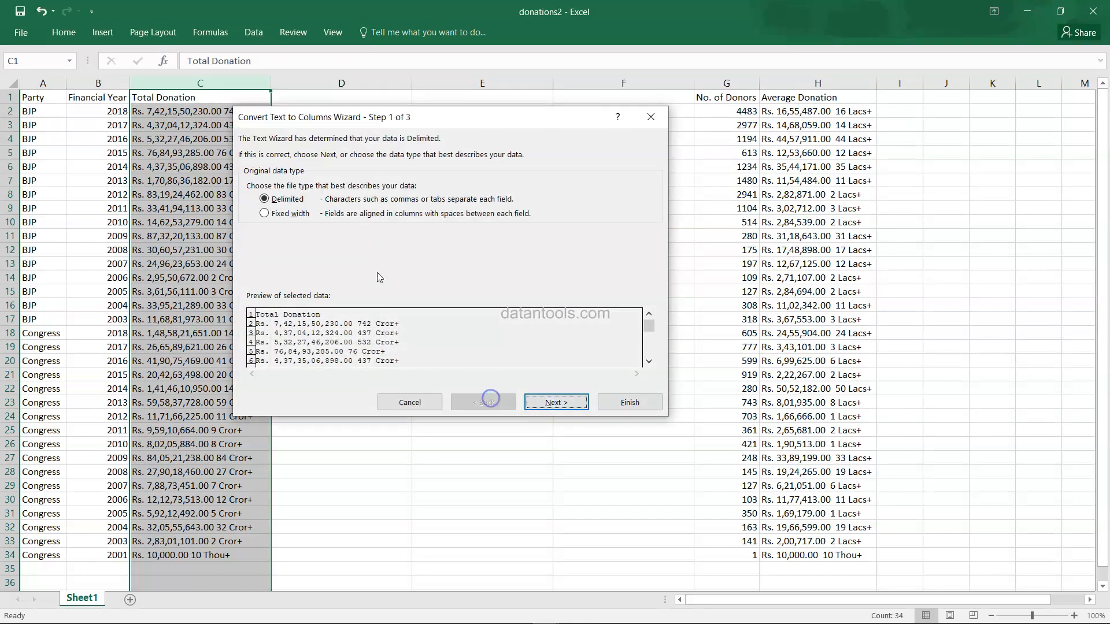
left_click(287, 216)
left_click(549, 400)
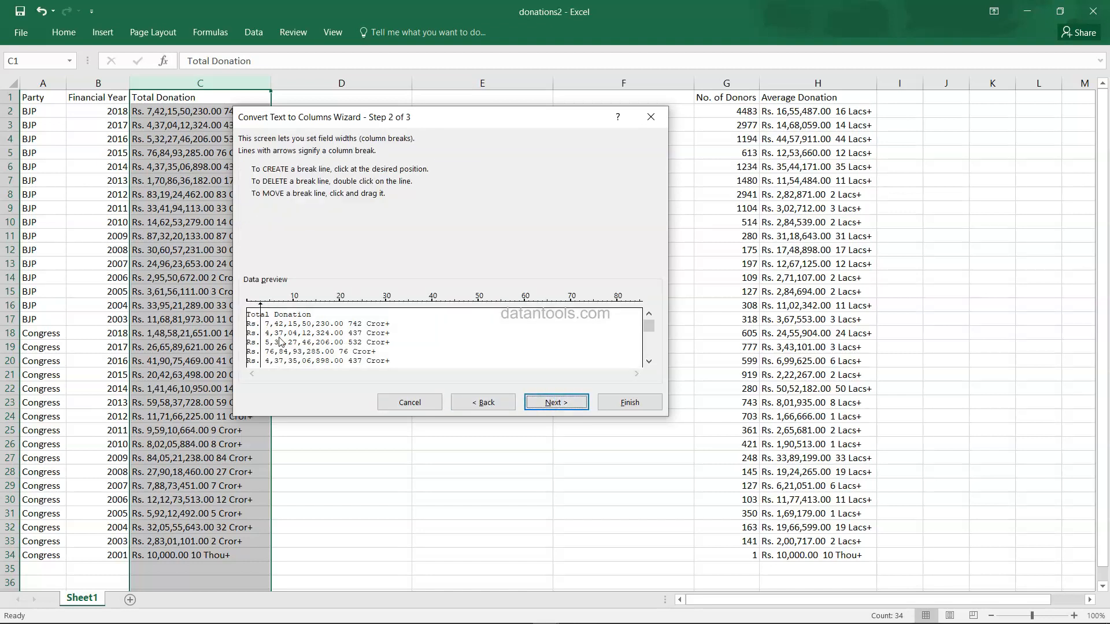
left_click_drag(649, 326, 648, 293)
left_click(484, 401)
- Split the Total Donation column as delimited data, using only spaces as the delimiter and General format
left_click(290, 200)
left_click(550, 401)
left_click(265, 232)
left_click(263, 216)
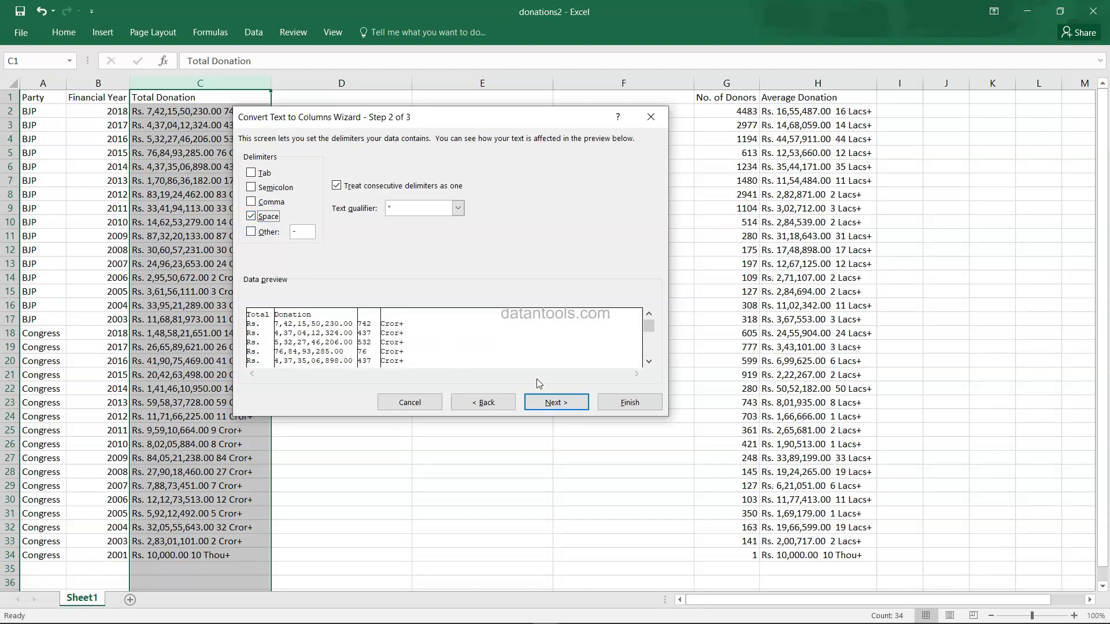
left_click(540, 404)
left_click(627, 404)
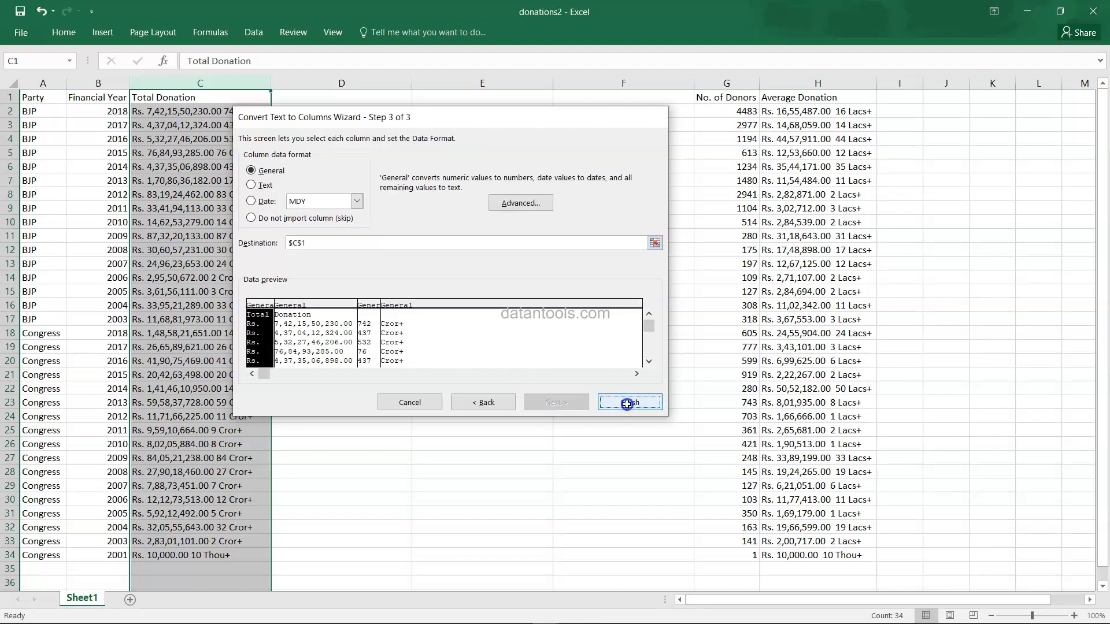
- Delete the split-off columns E and F with the rounded amounts and units, and column C with the Rs. prefix
left_click_drag(570, 82, 476, 93)
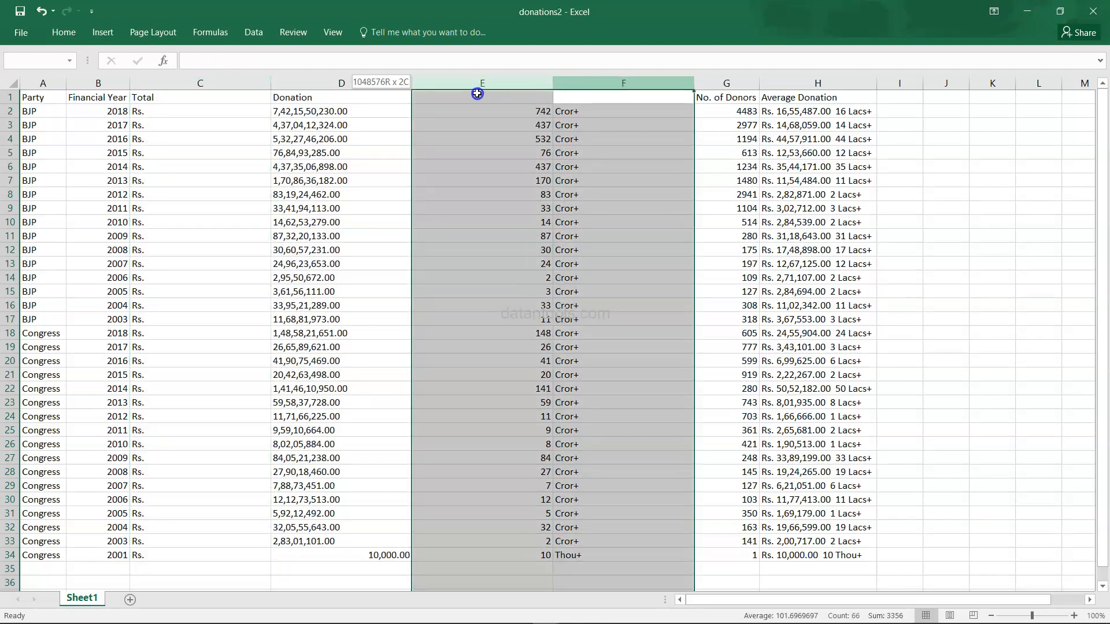
key("ctrl+Home")
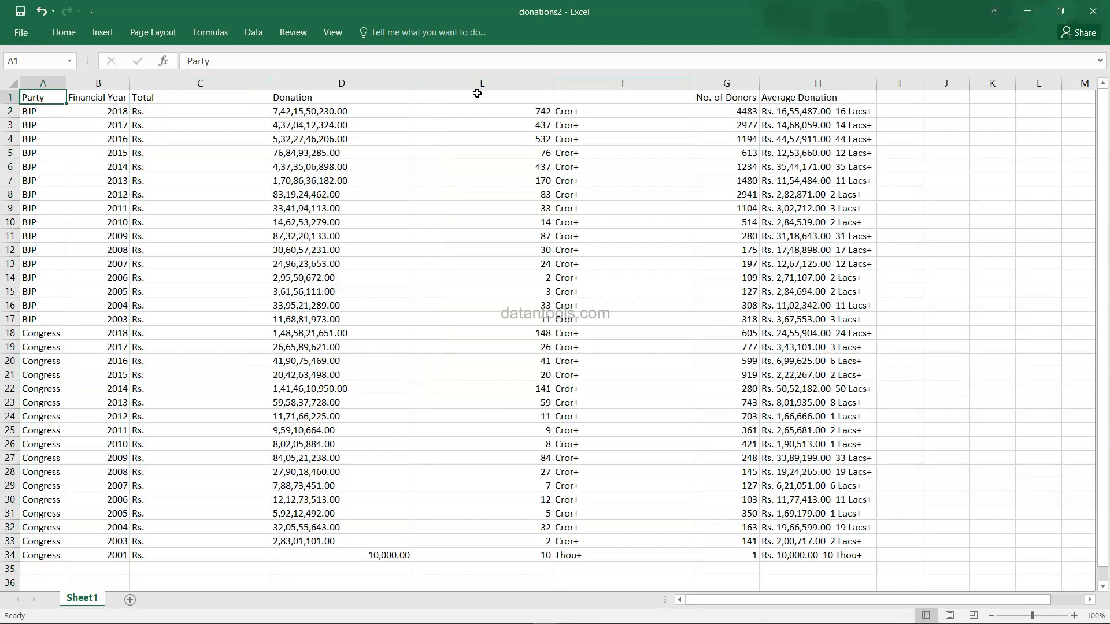
left_click_drag(482, 84, 594, 76)
key("ctrl+minus")
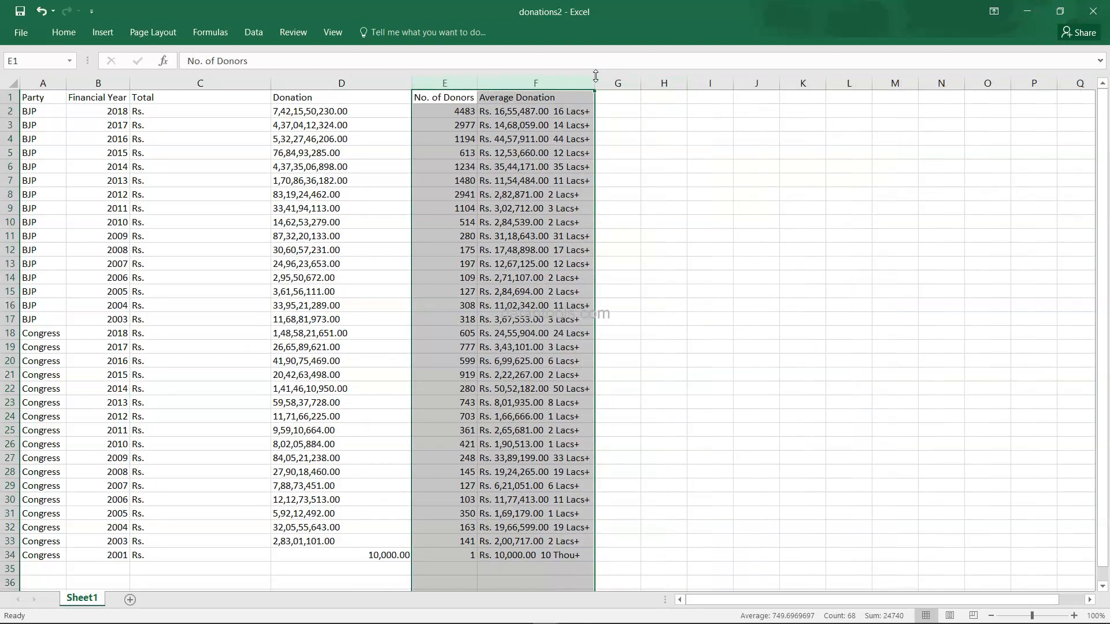
left_click(218, 82)
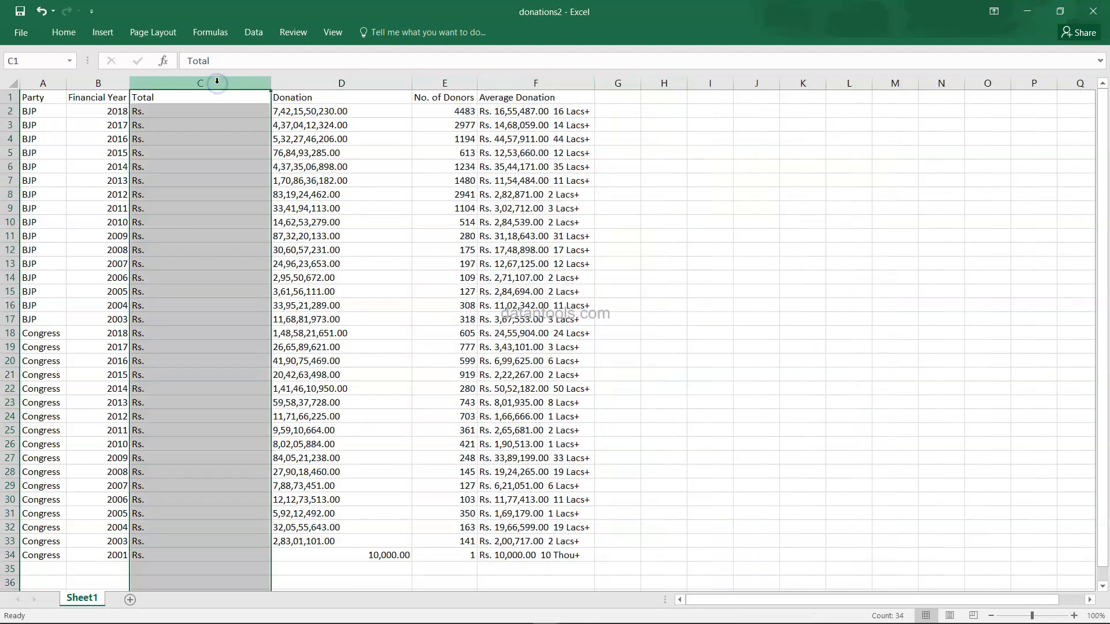
key("ctrl+minus")
- Rename the header in cell C1 as Total Donation
left_click(155, 98)
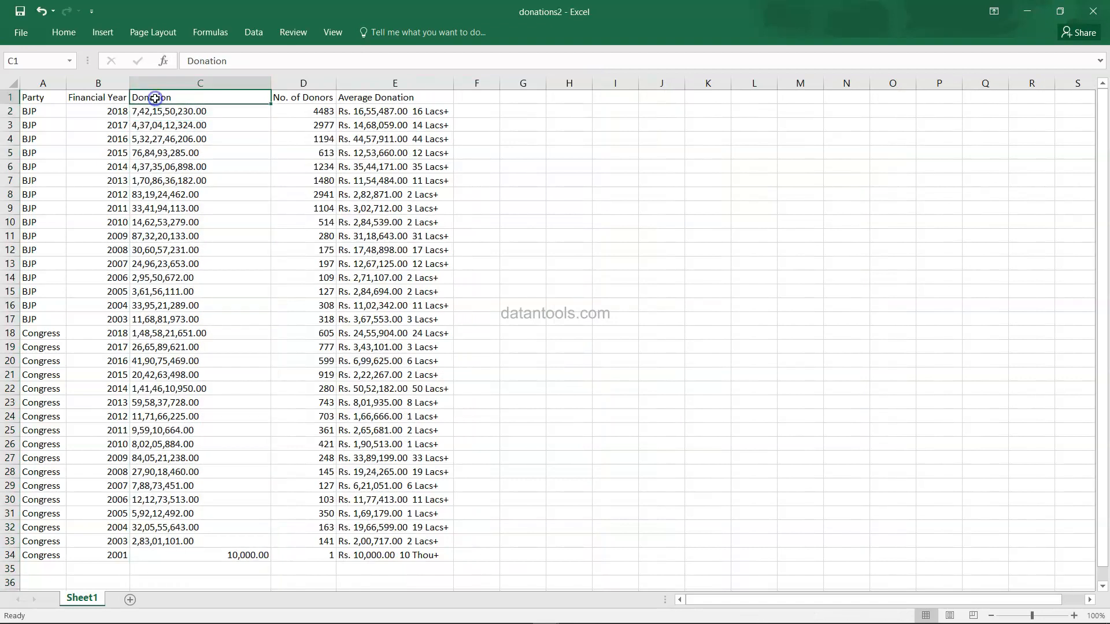
type("Total Donation")
key("Return")
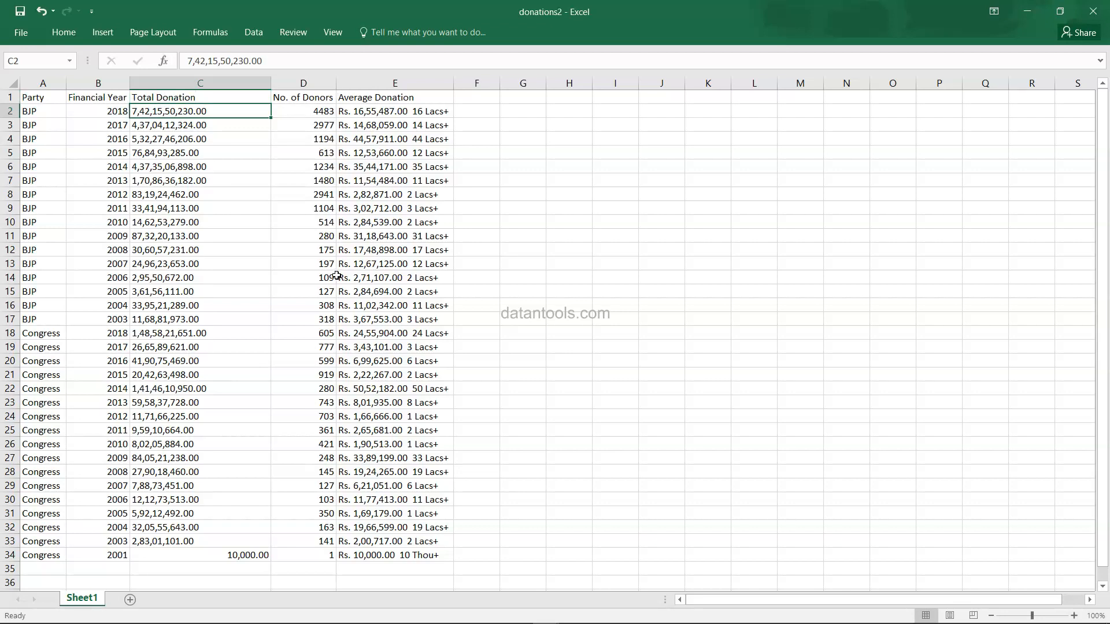
- Split the Average Donation column with Text to Columns as Fixed width, keeping the suggested column breaks and General format
left_click(393, 84)
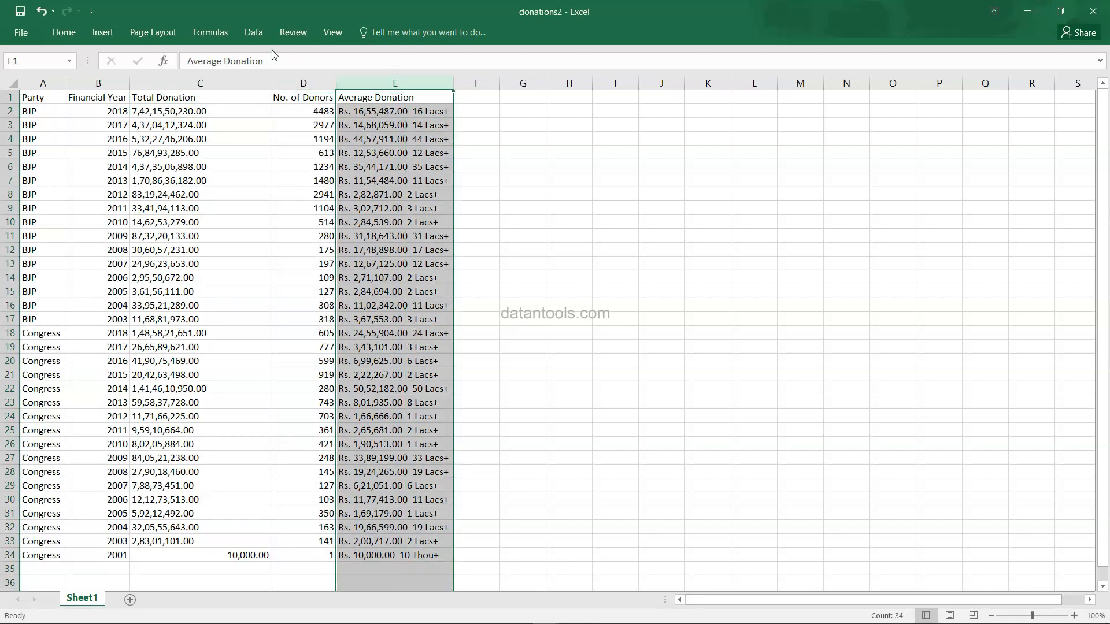
left_click(249, 32)
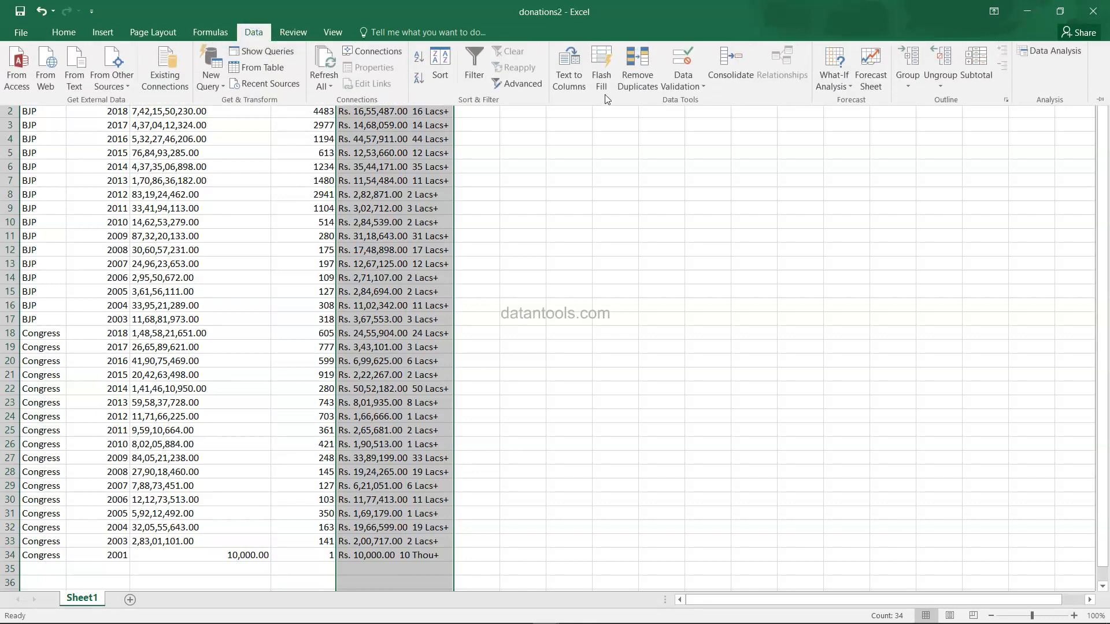
left_click(569, 68)
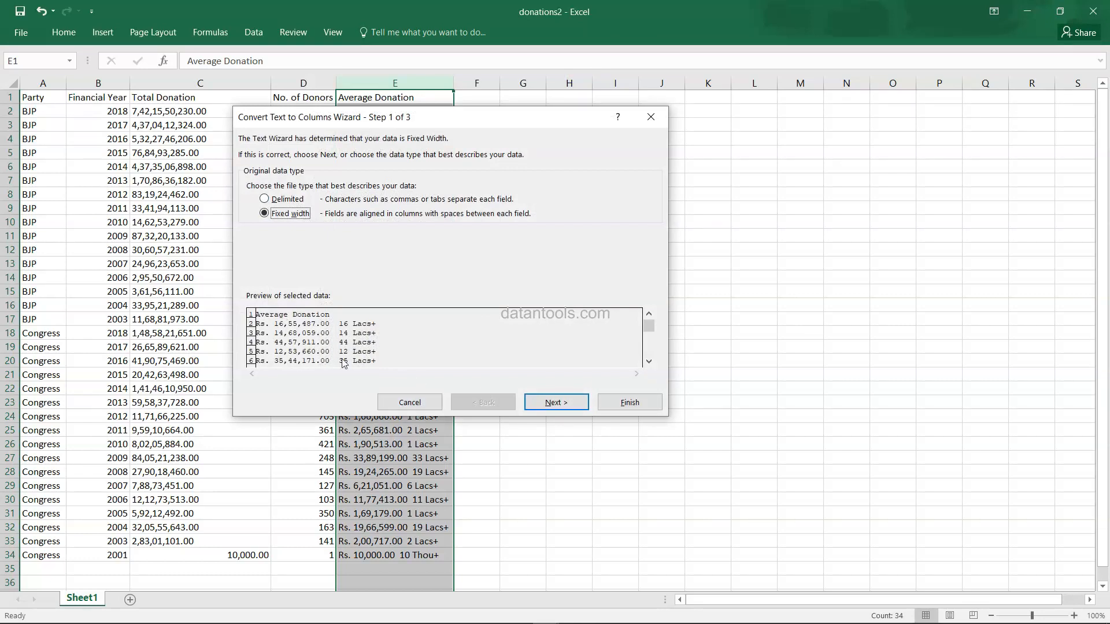
left_click(556, 402)
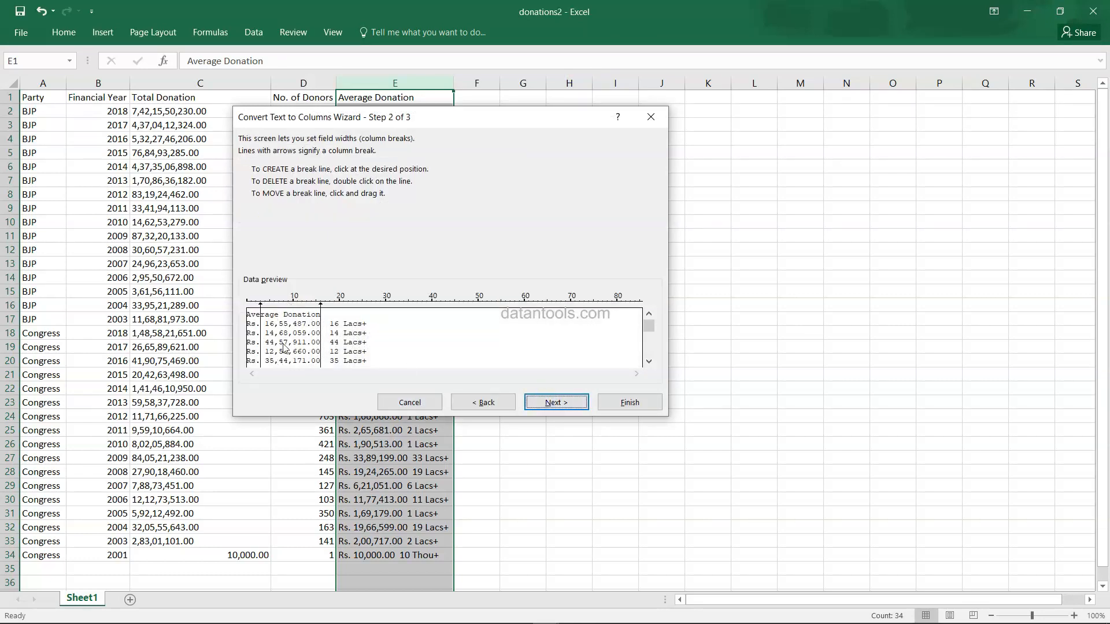
left_click(558, 402)
left_click(633, 403)
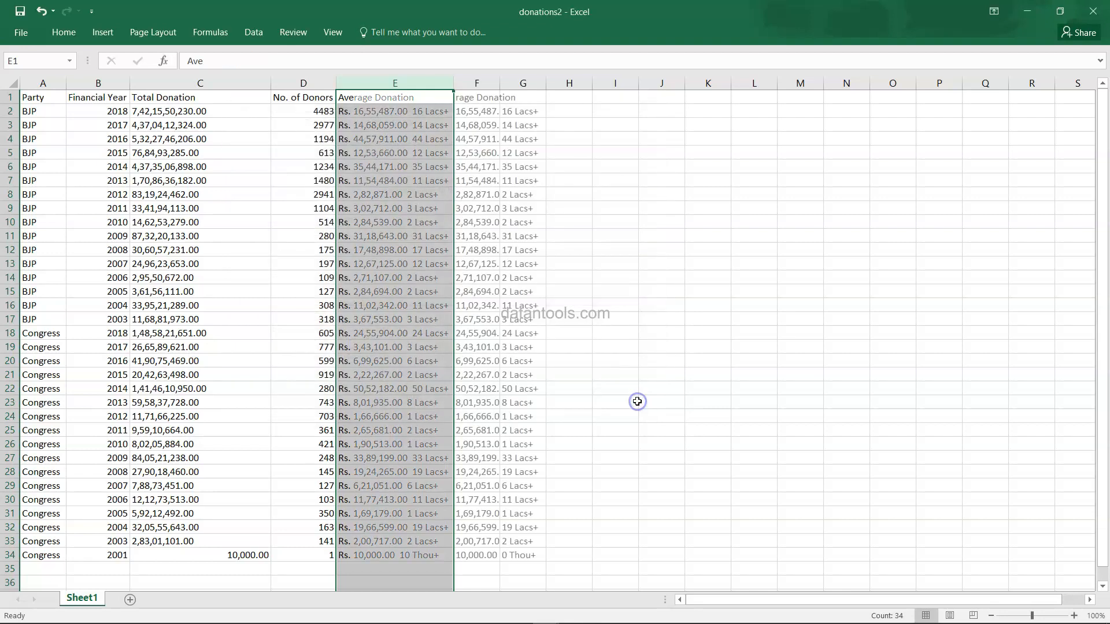
- Delete the Rs. column and the split-off Lacs column, and fit the width of column E to the average amounts
left_click(408, 83)
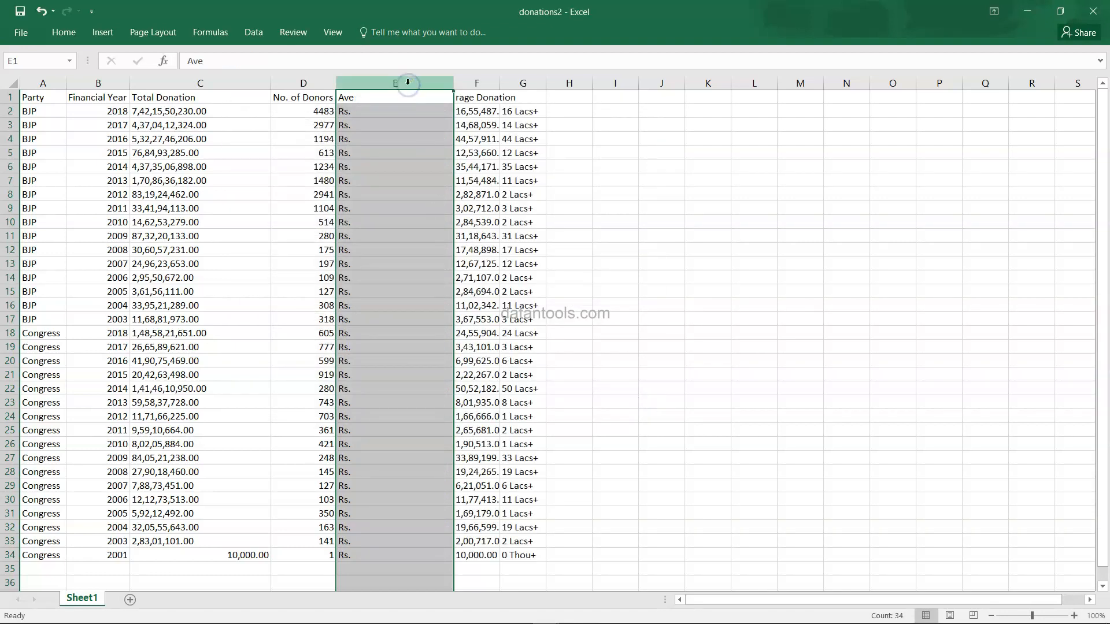
key("ctrl+minus")
left_click(414, 84)
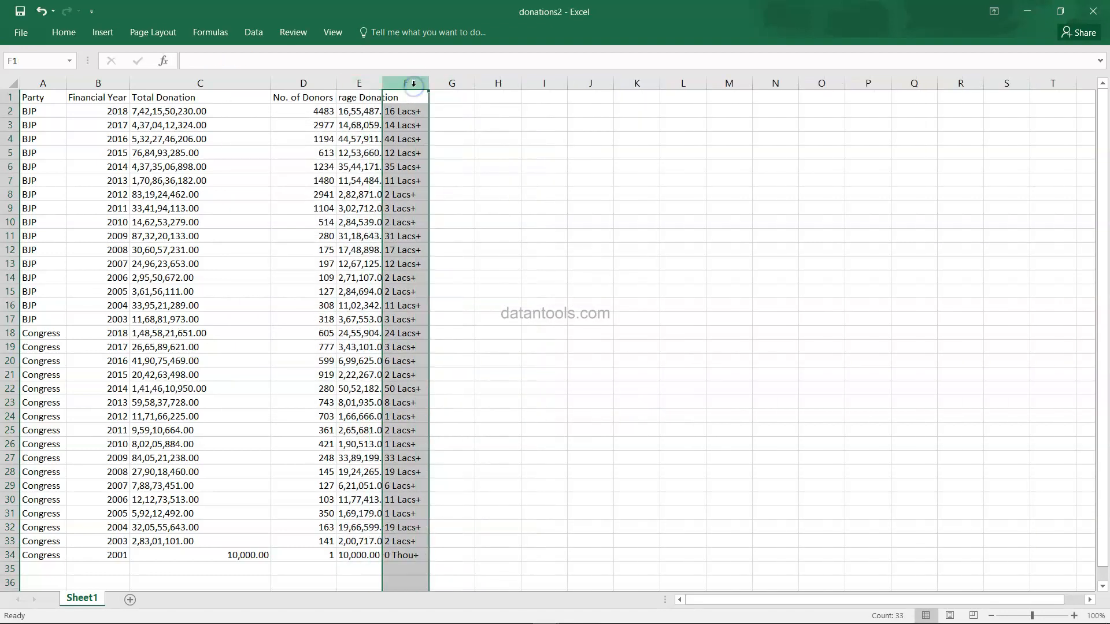
key("ctrl+minus")
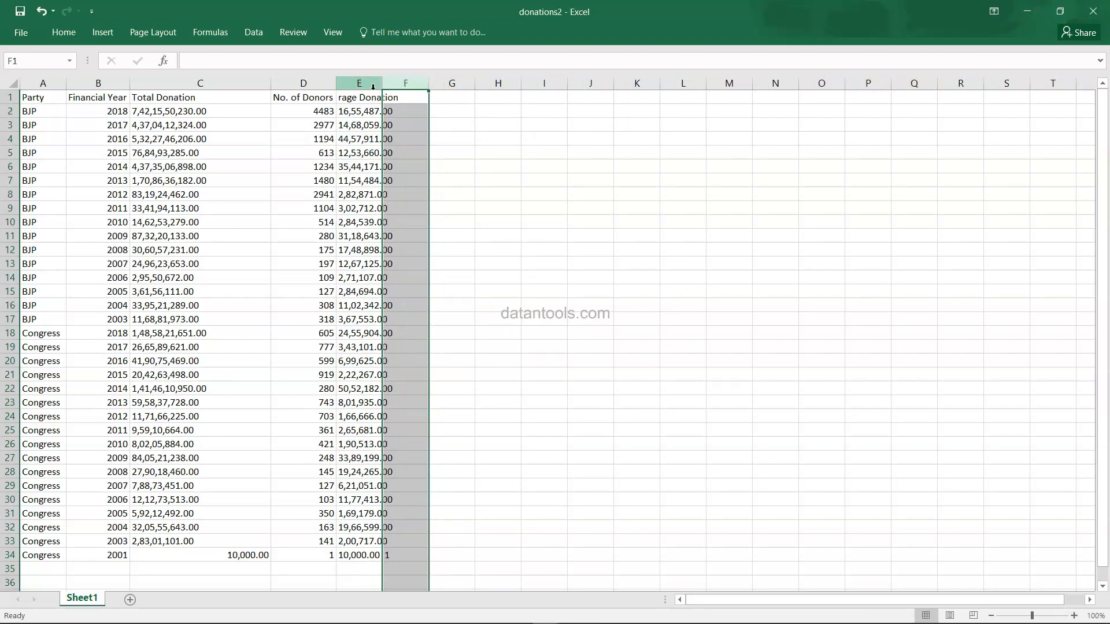
double_click(382, 84)
- Complete the truncated header in cell E1 so it reads Average Donation
left_click(392, 103)
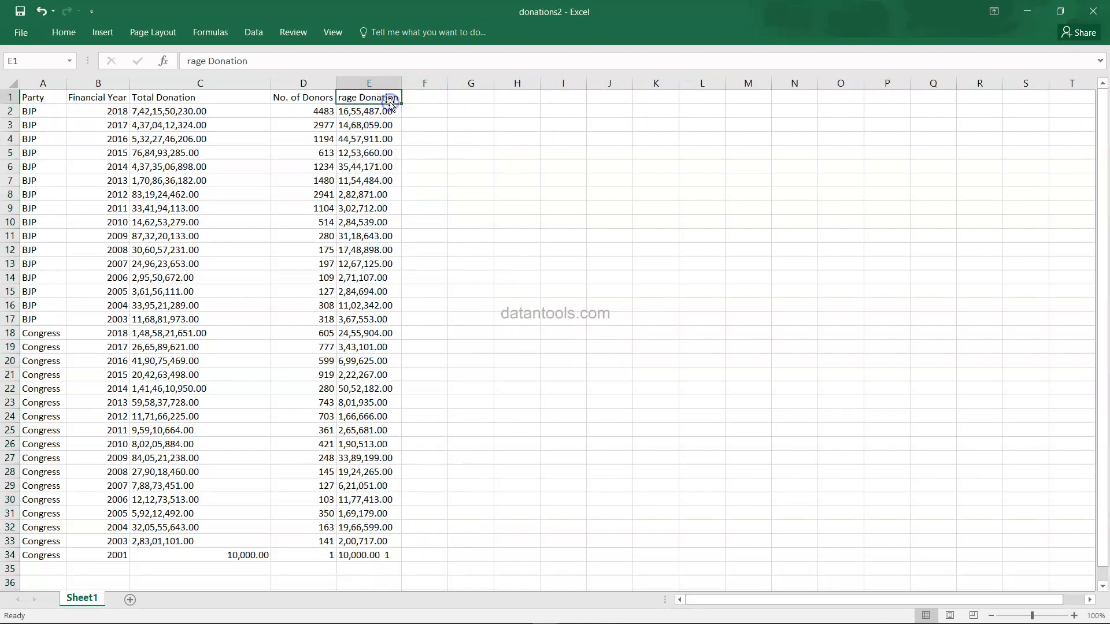
double_click(392, 102)
type("Ave")
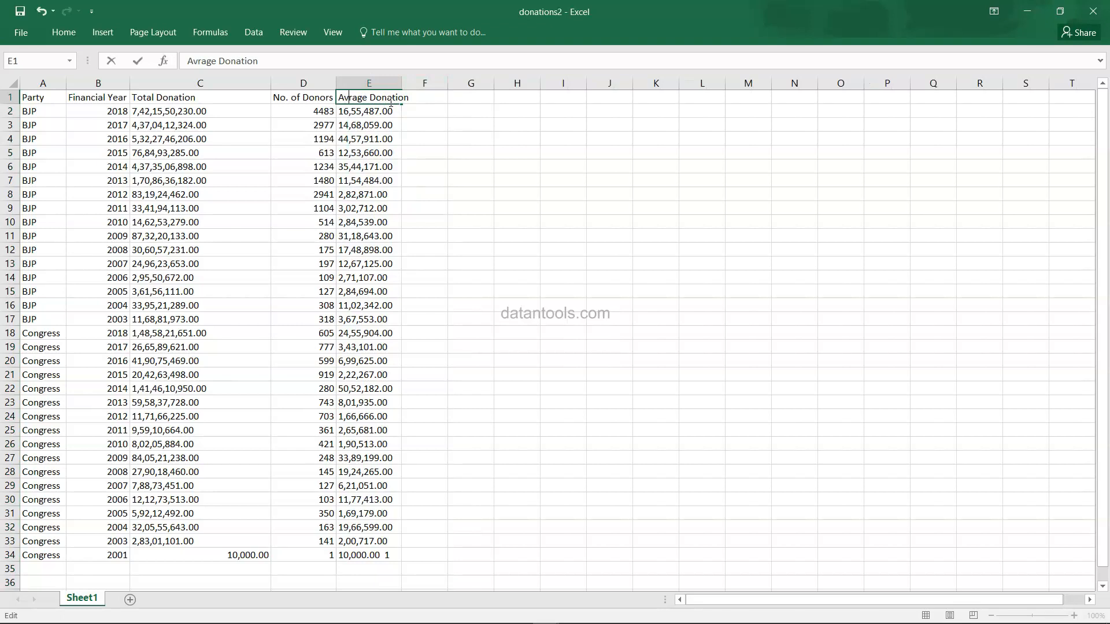
key("Return")
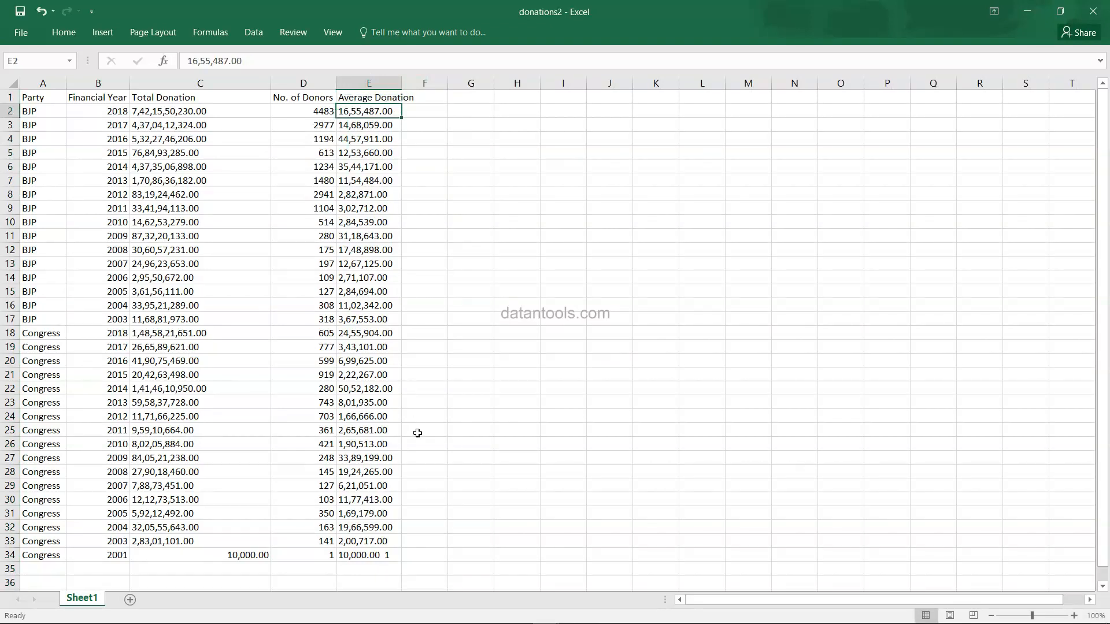
- Correct the Average Donation value for Congress 2001 in cell E34 to 10,000.00
left_click(385, 556)
double_click(385, 557)
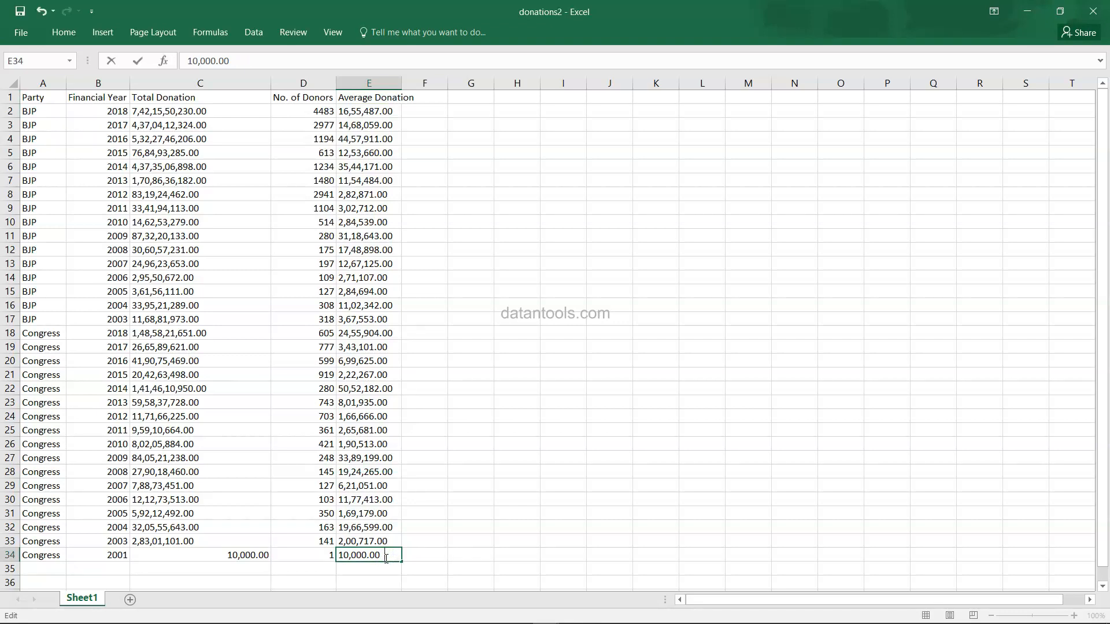
left_click(320, 556)
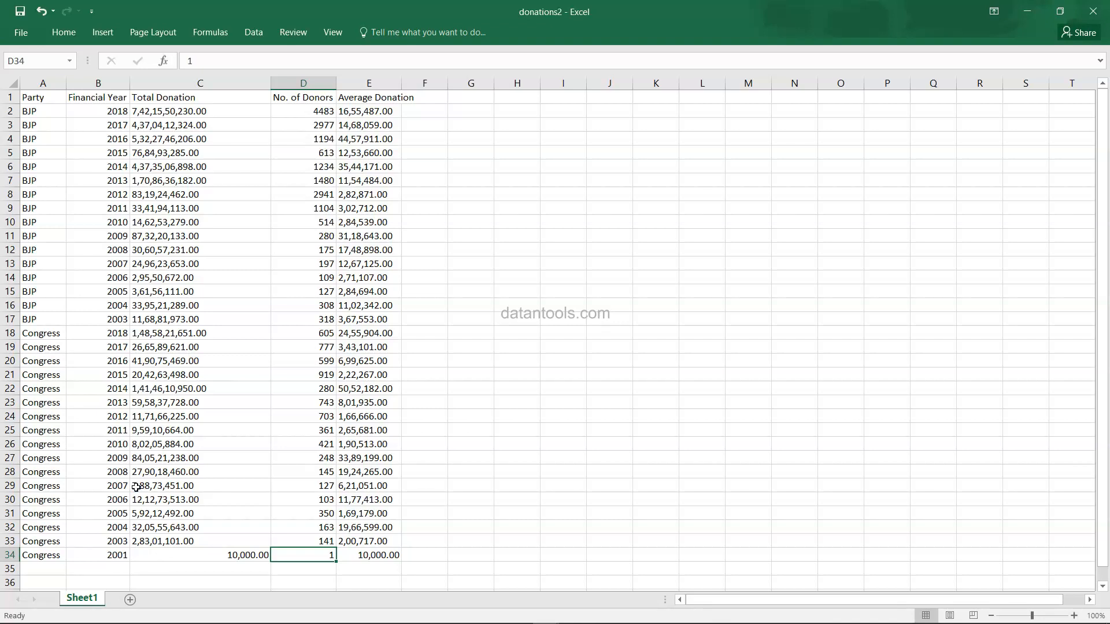
- Switch to Tableau and connect to the Microsoft Excel workbook donations2
key("alt+Tab")
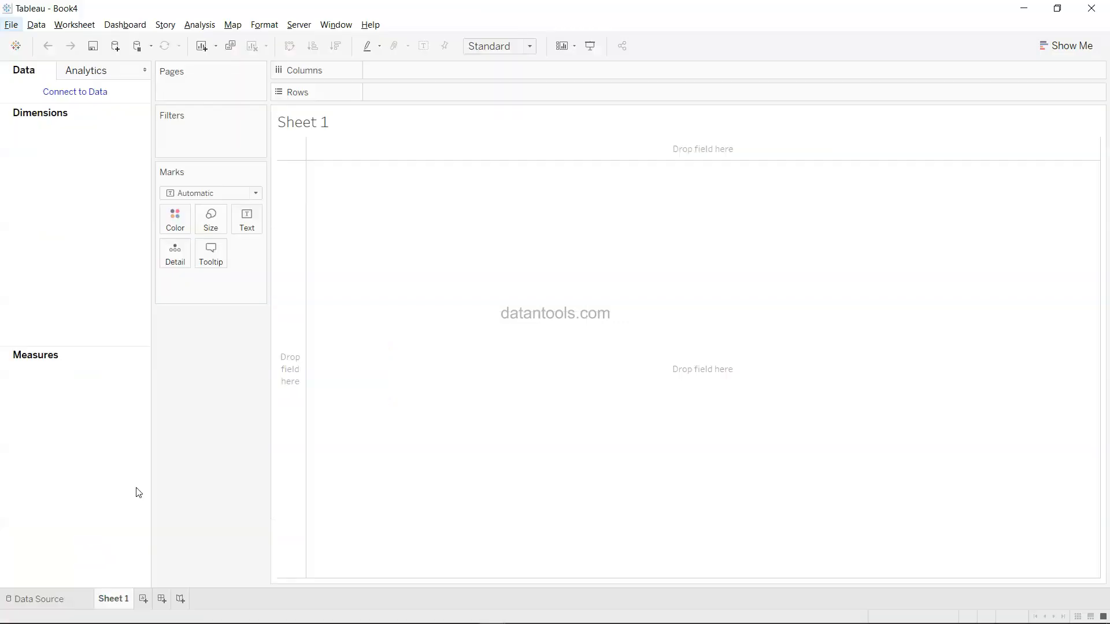
left_click(88, 101)
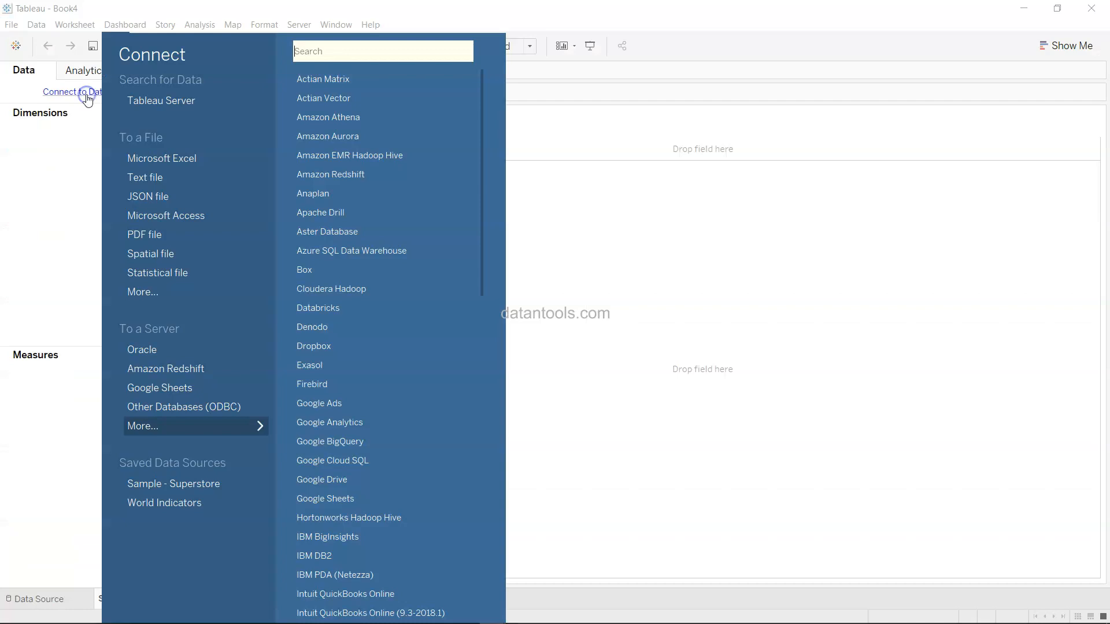
left_click(170, 158)
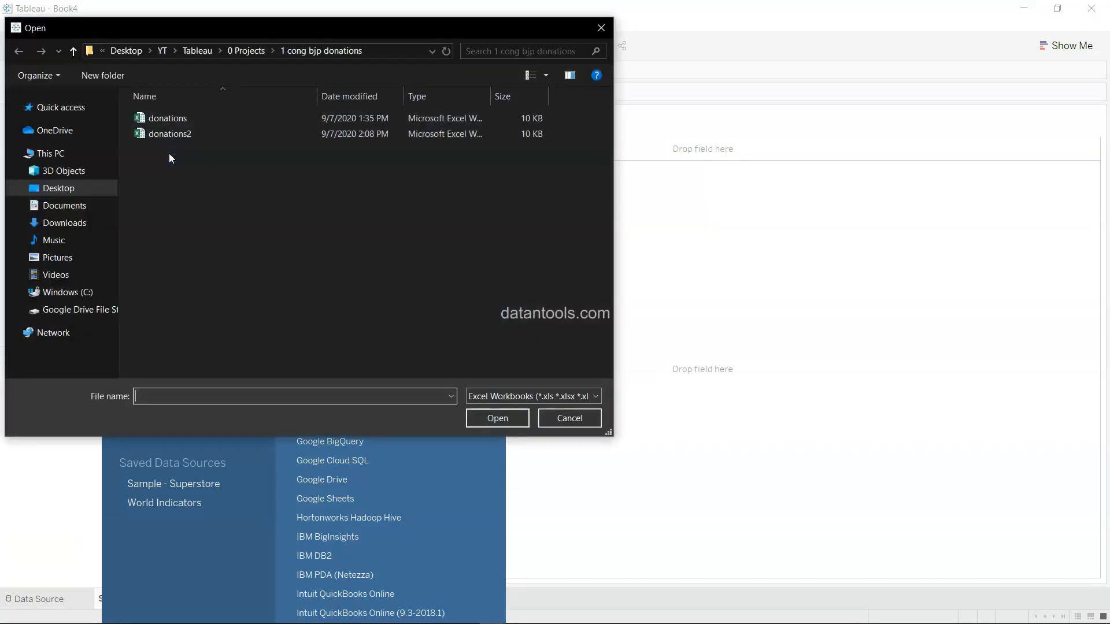
double_click(175, 134)
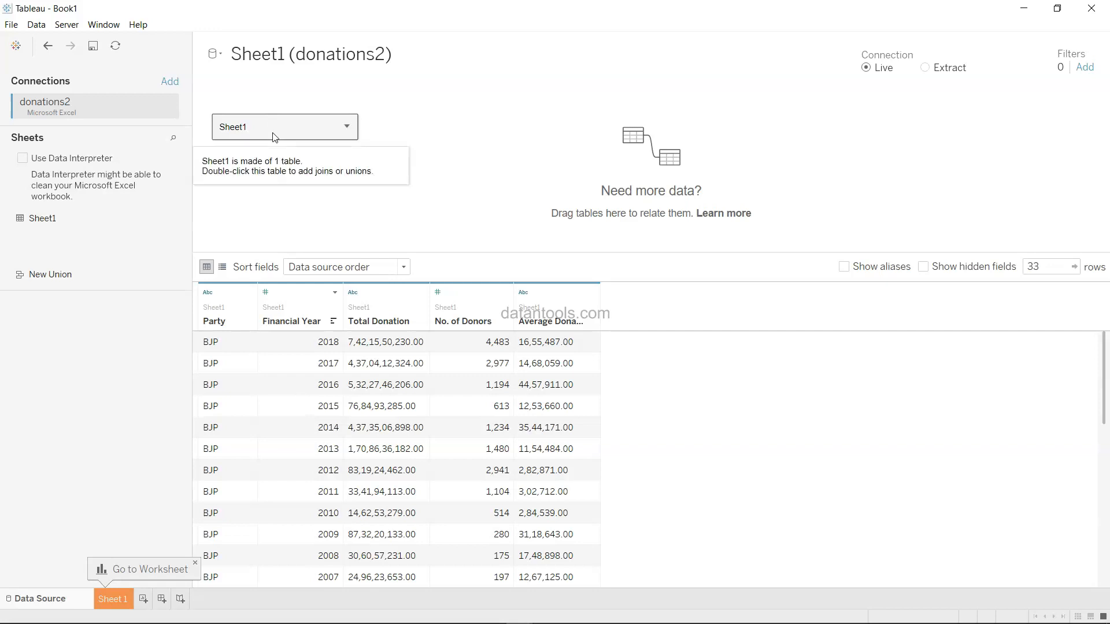
- Set the data type of the Financial Year field to Date and of the Total Donation field to Number (whole)
scroll(231, 389, "down", 5)
scroll(231, 394, "up", 5)
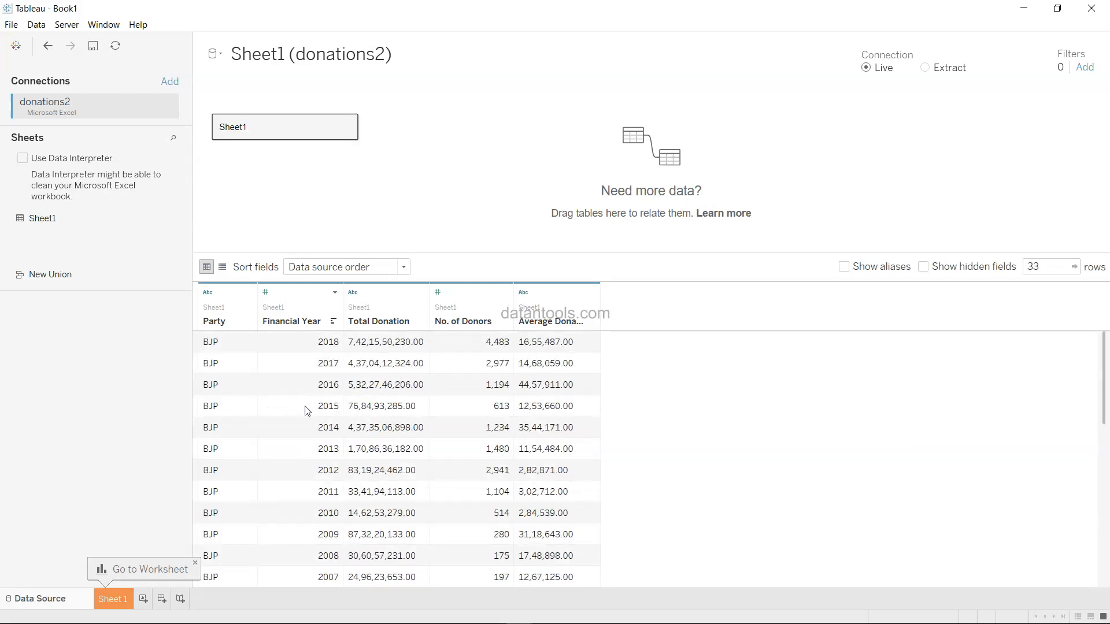
left_click(266, 293)
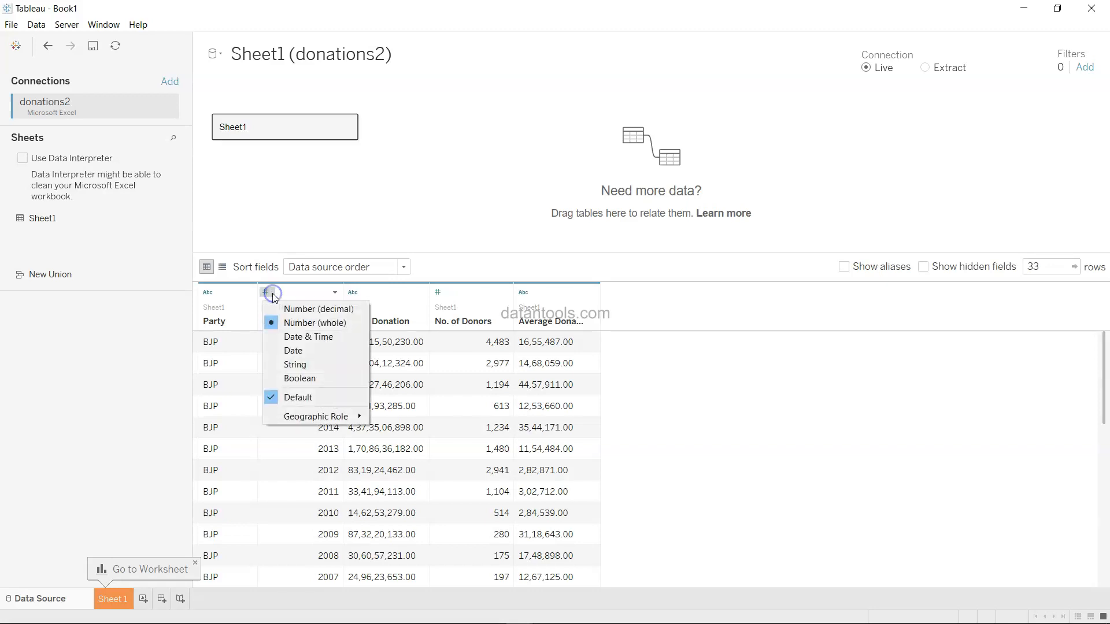
left_click(306, 352)
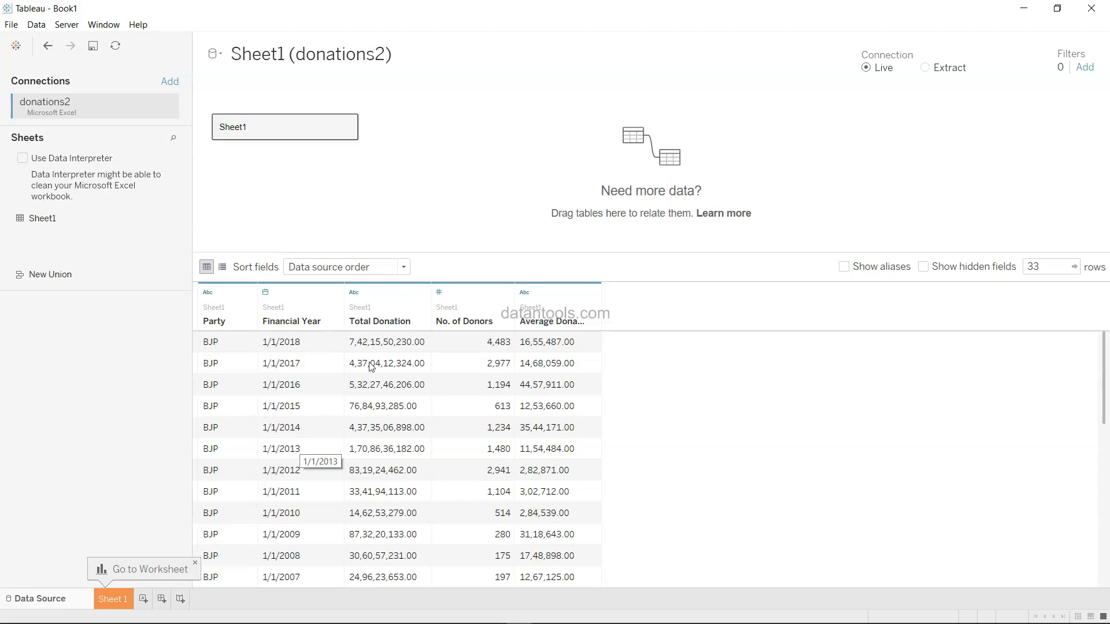
left_click(357, 293)
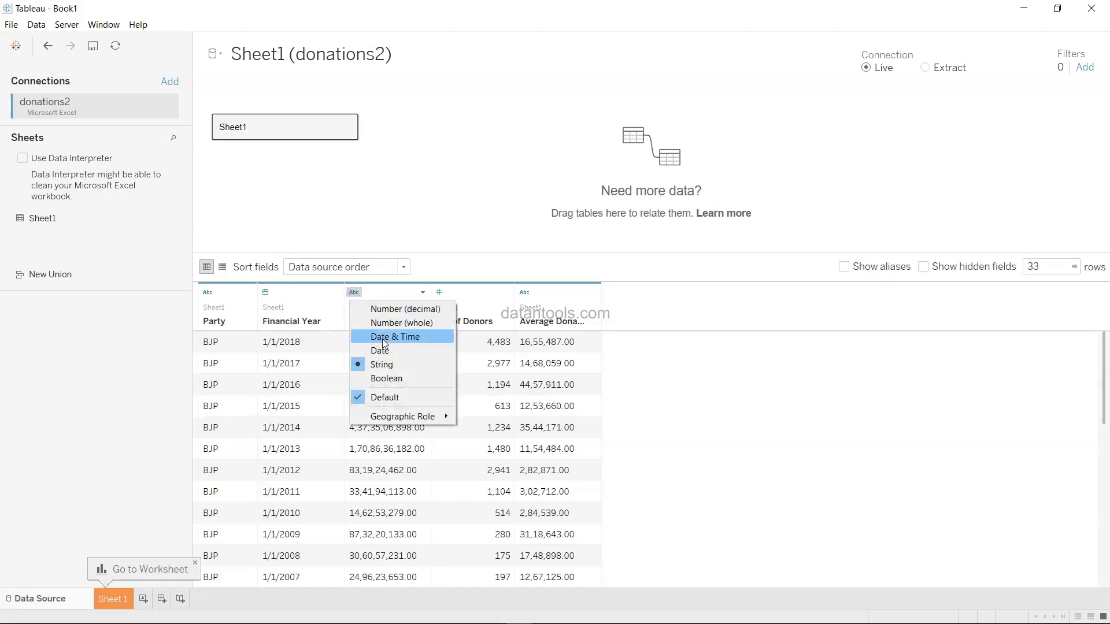
left_click(398, 324)
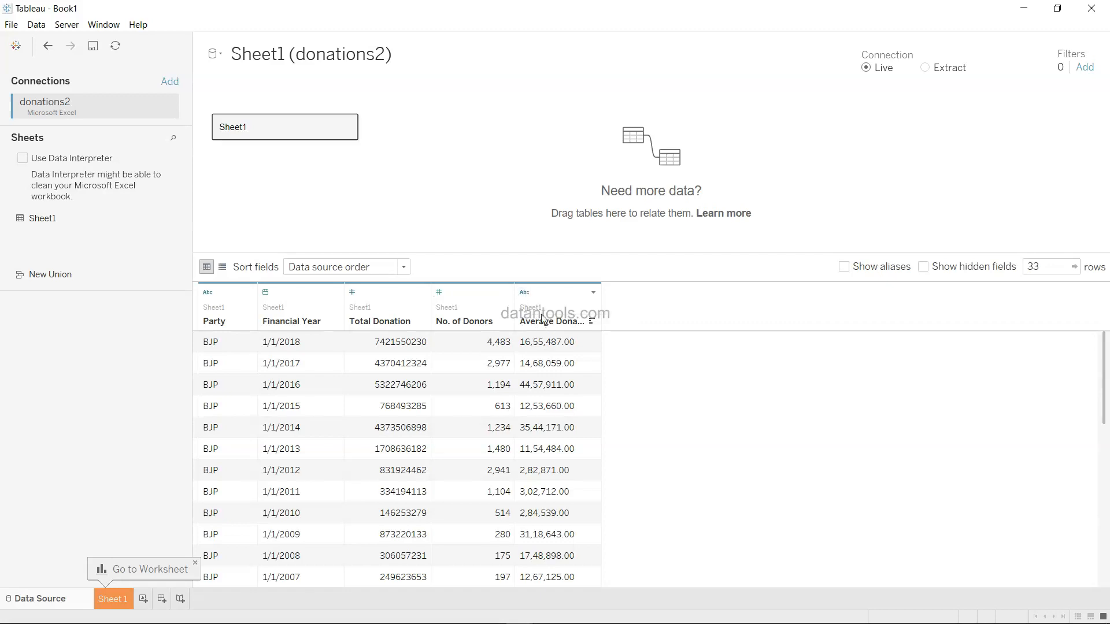
- Set the data type of the Average Donation field to Number (whole) and open the Sheet 1 worksheet
left_click(524, 292)
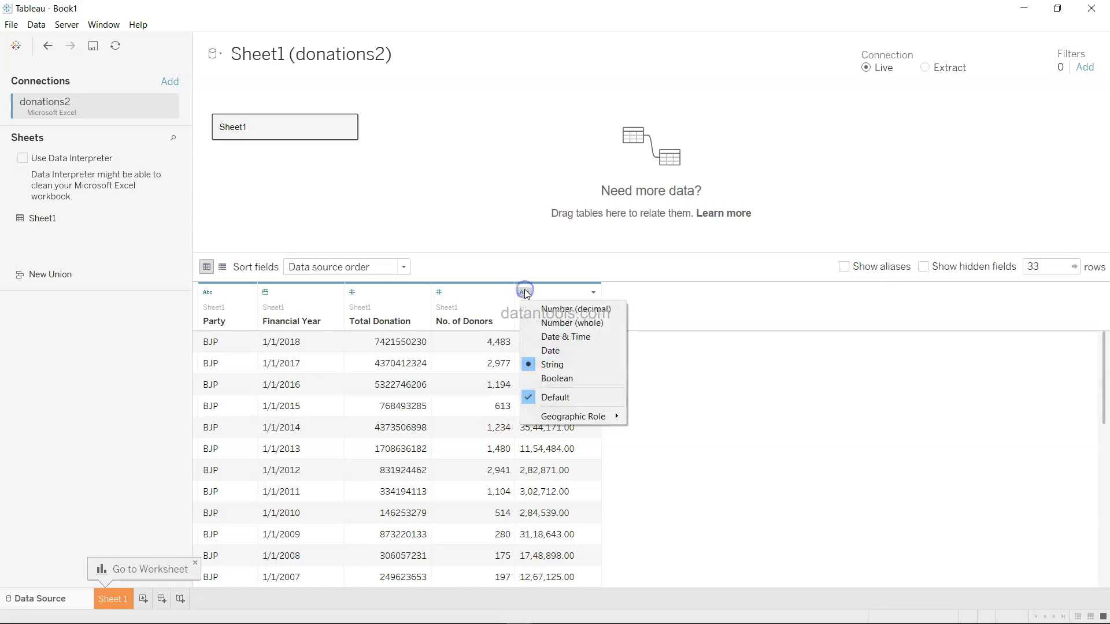
left_click(571, 322)
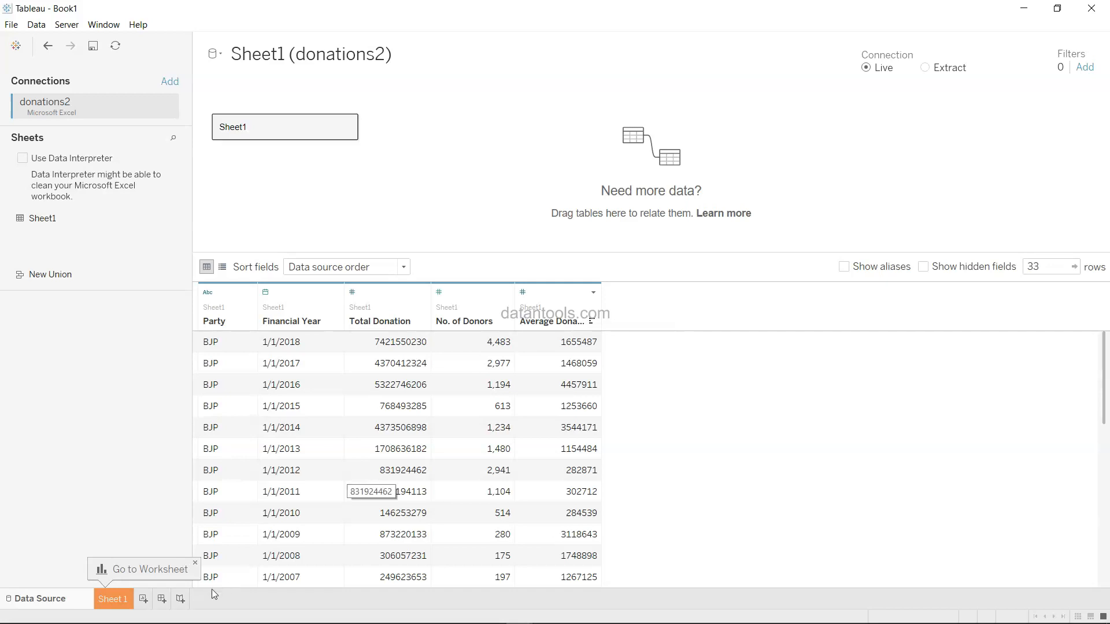
left_click(122, 598)
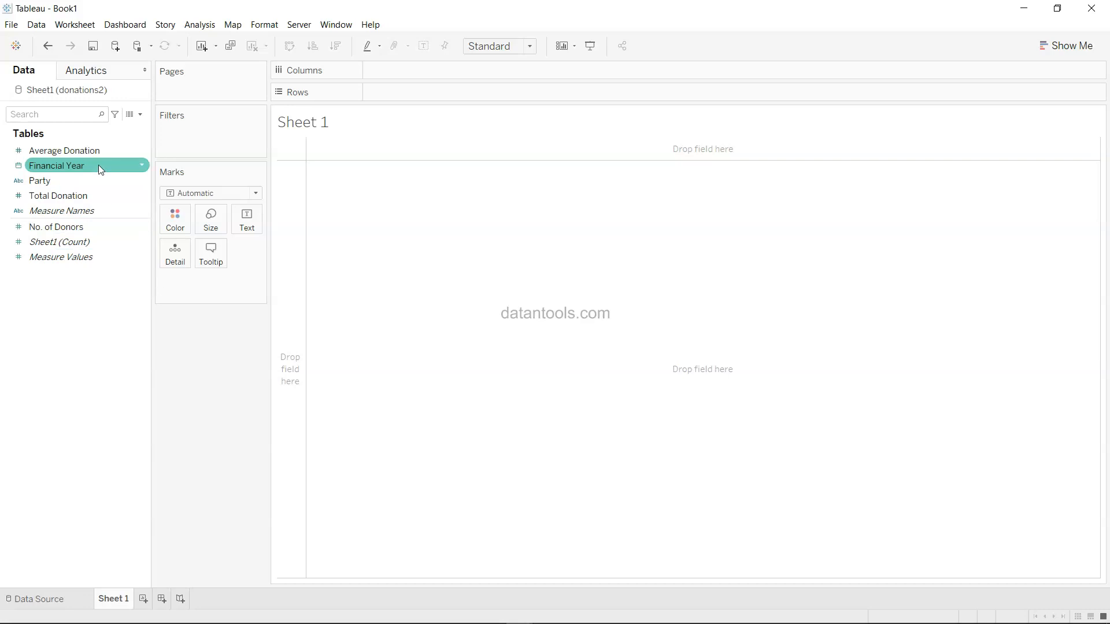
- Convert the Average Donation and Total Donation fields from dimensions to measures
left_click(54, 153)
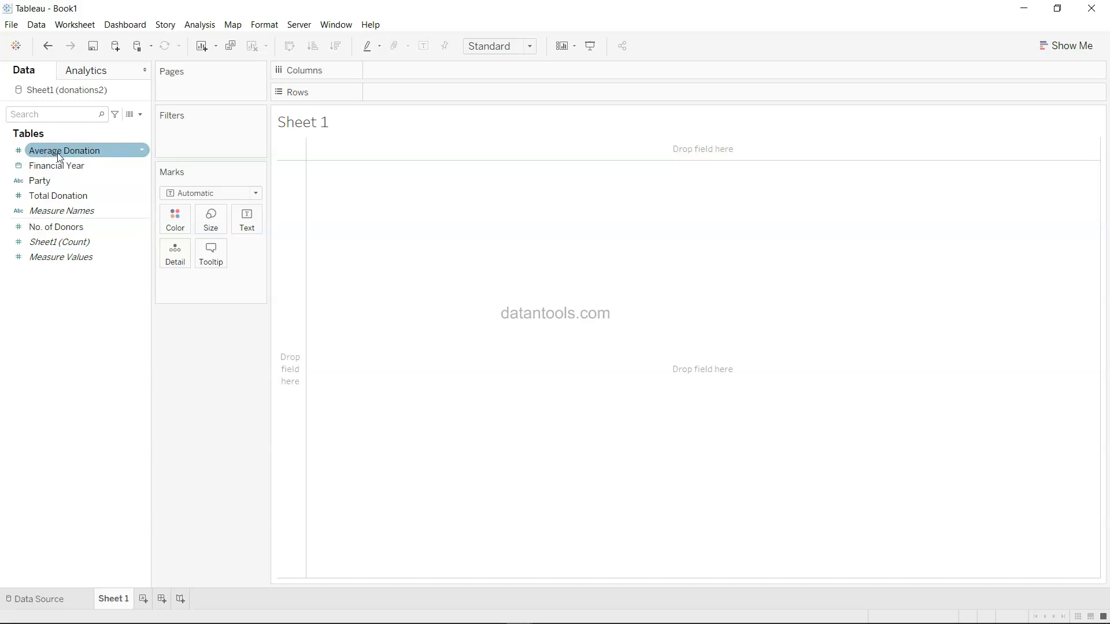
left_click(57, 166)
left_click(68, 199)
left_click(105, 164)
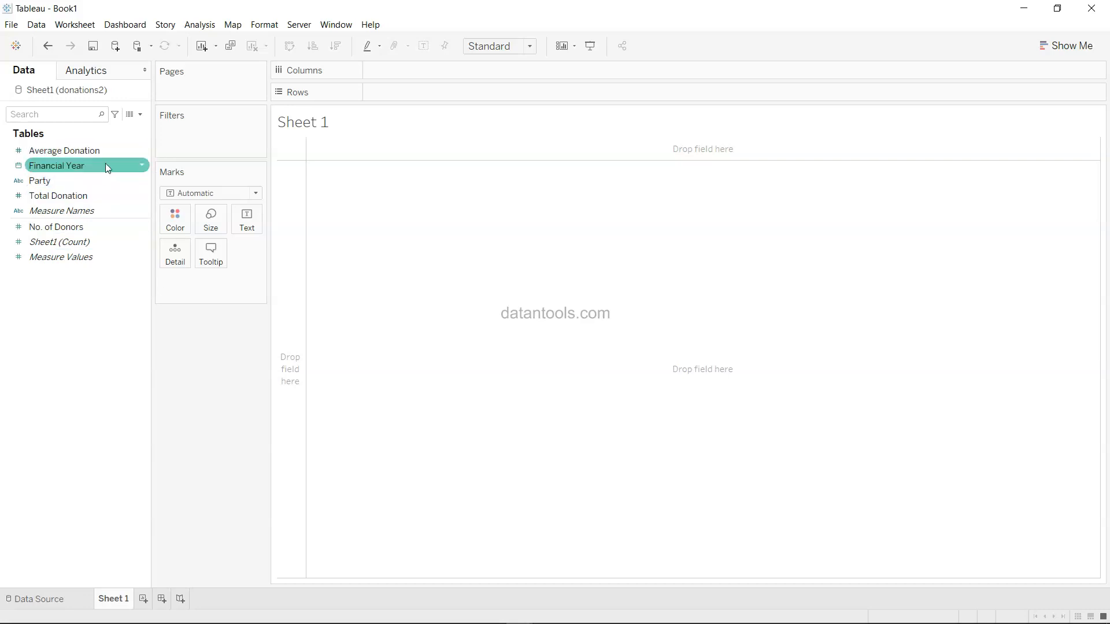
left_click(116, 150)
left_click(141, 151)
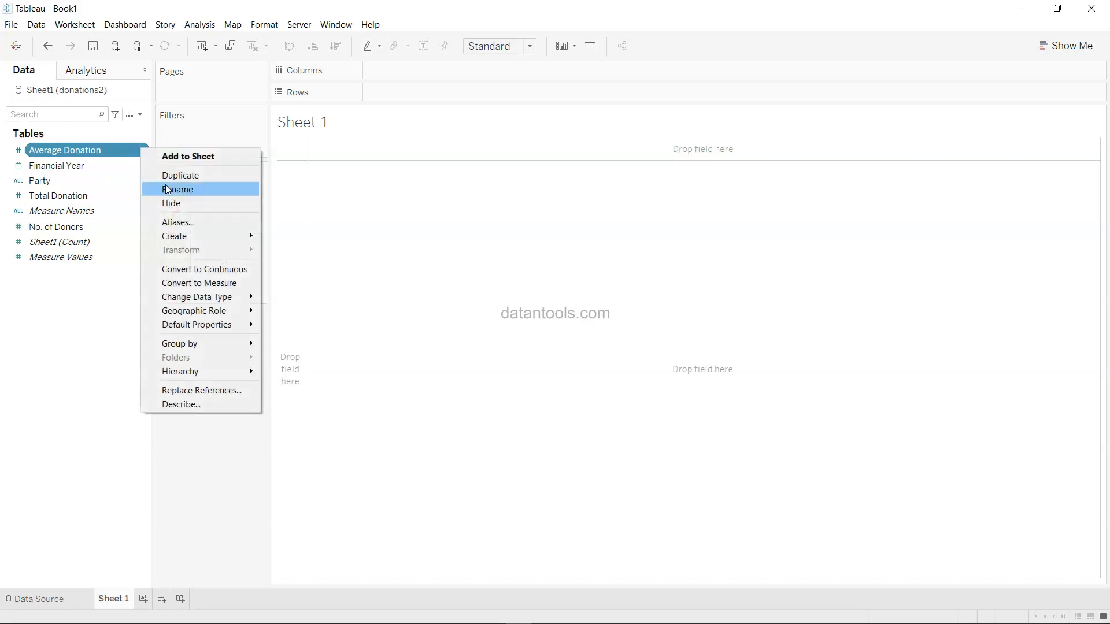
left_click(214, 283)
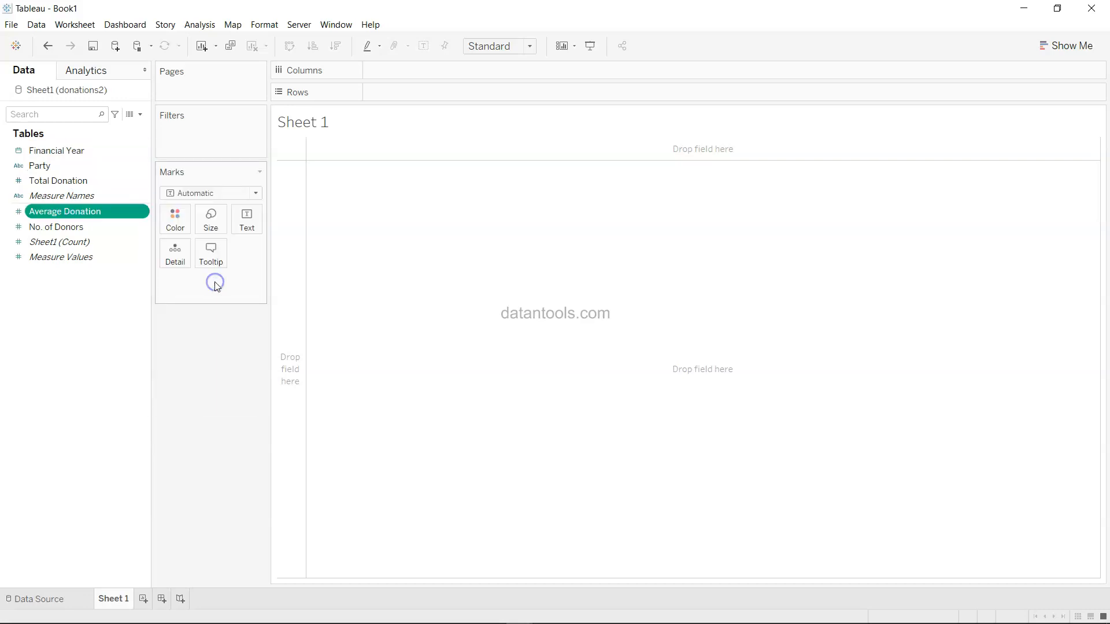
left_click(140, 181)
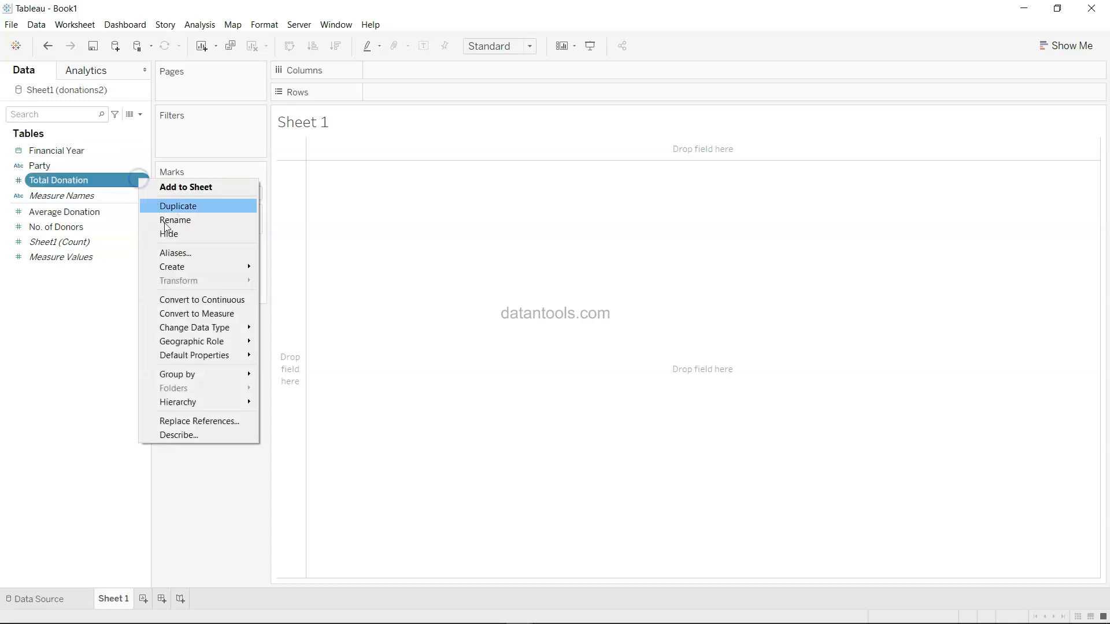
left_click(205, 314)
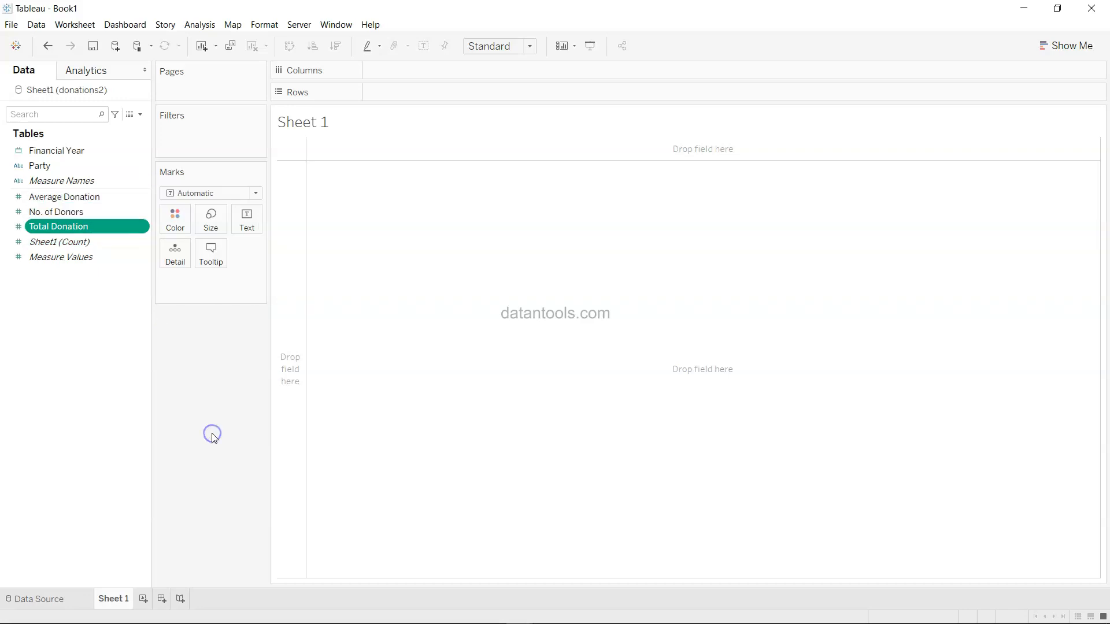
- Create a discrete line chart of Total Donation by Financial Year in Sheet 1 and colour its lines by Party
left_click(77, 216)
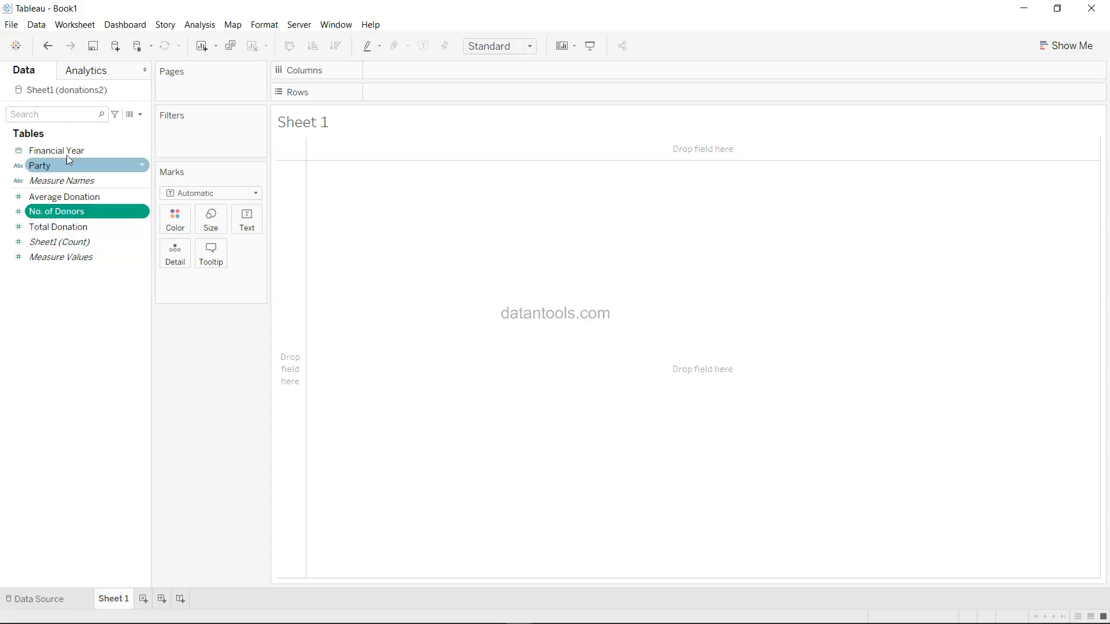
left_click(104, 155)
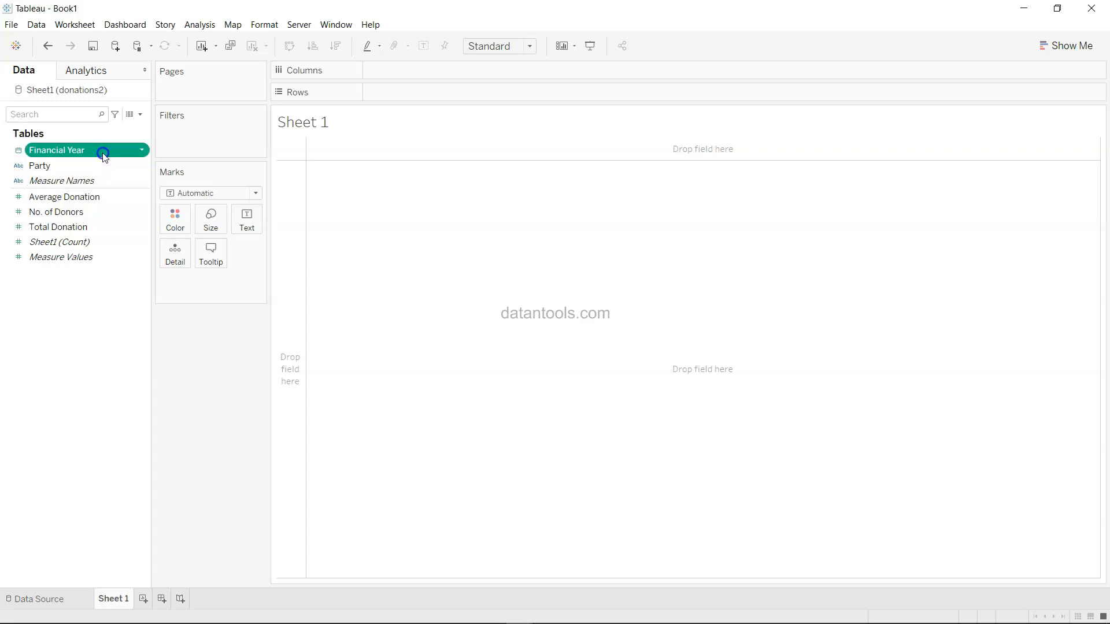
left_click(119, 231, "ctrl")
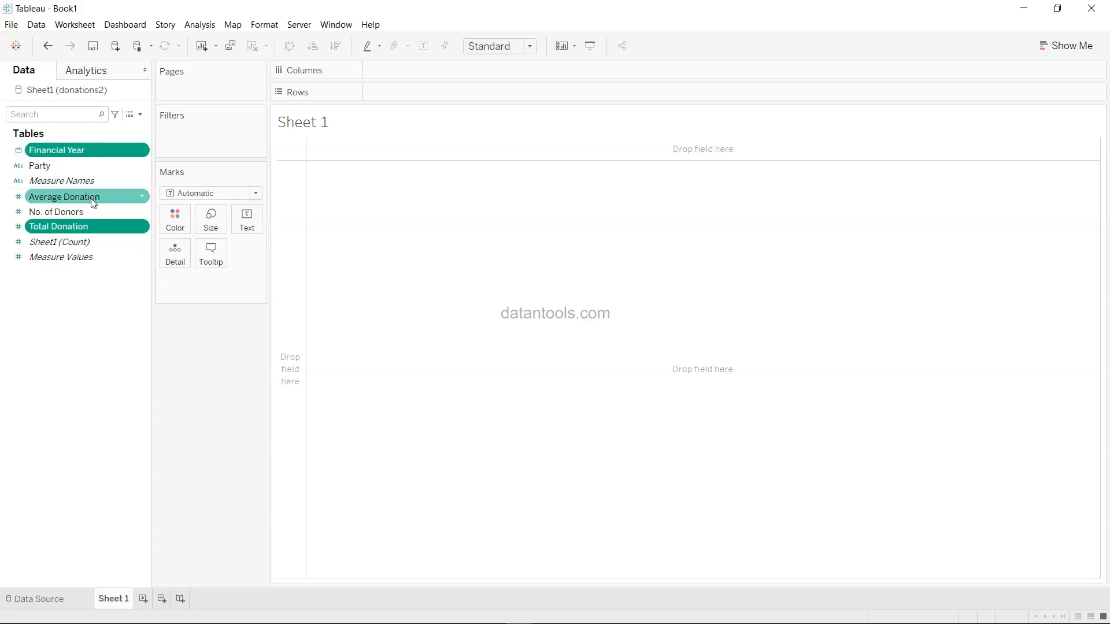
left_click(1065, 46)
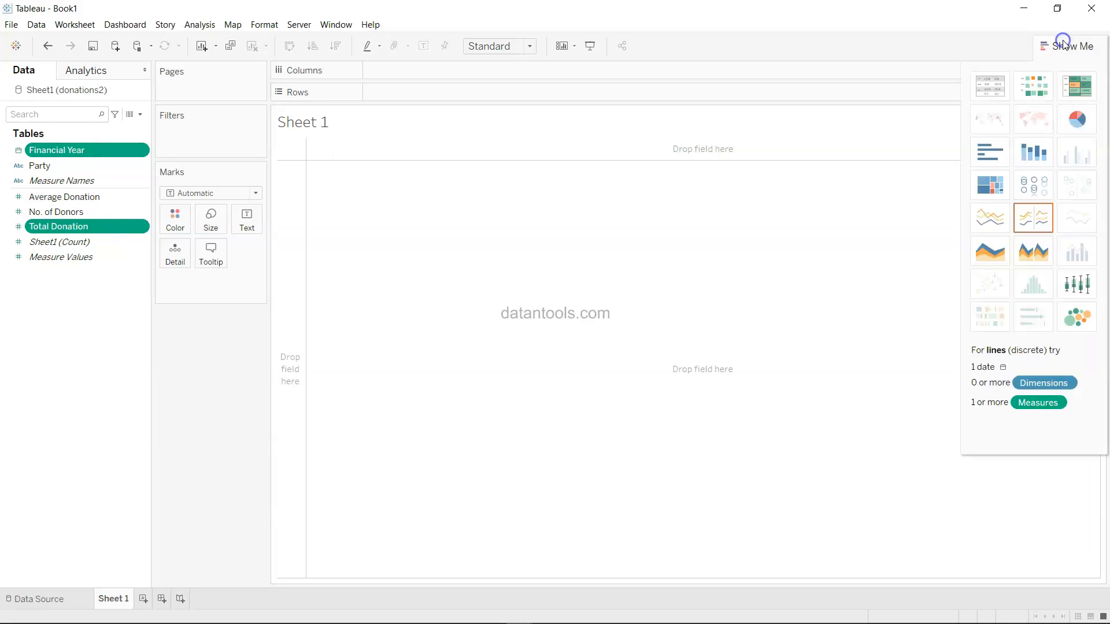
left_click(1022, 221)
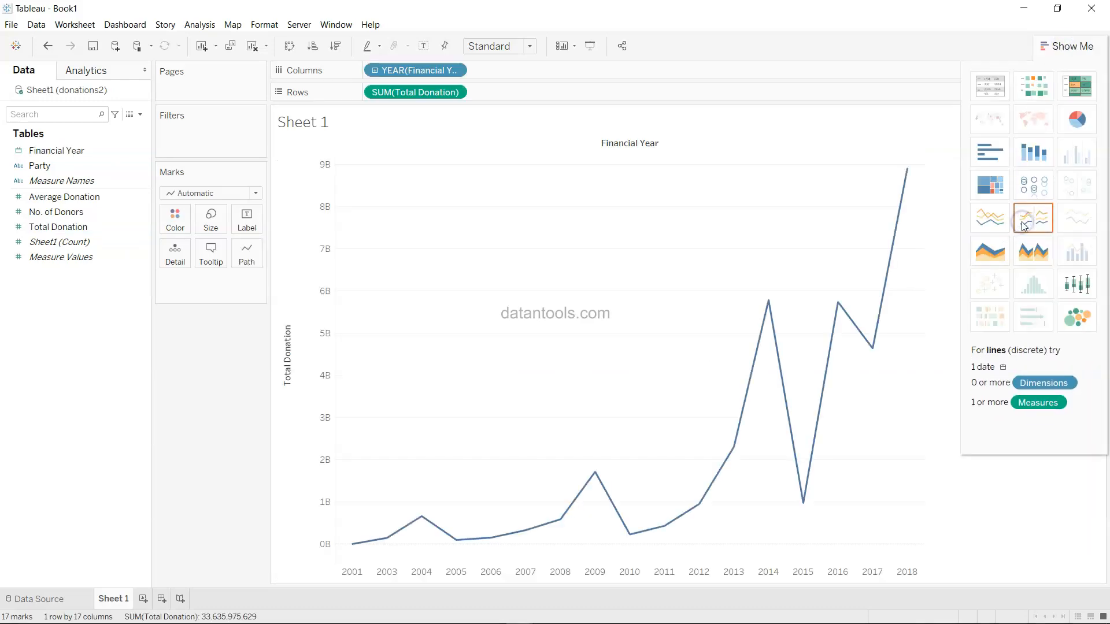
left_click(1065, 46)
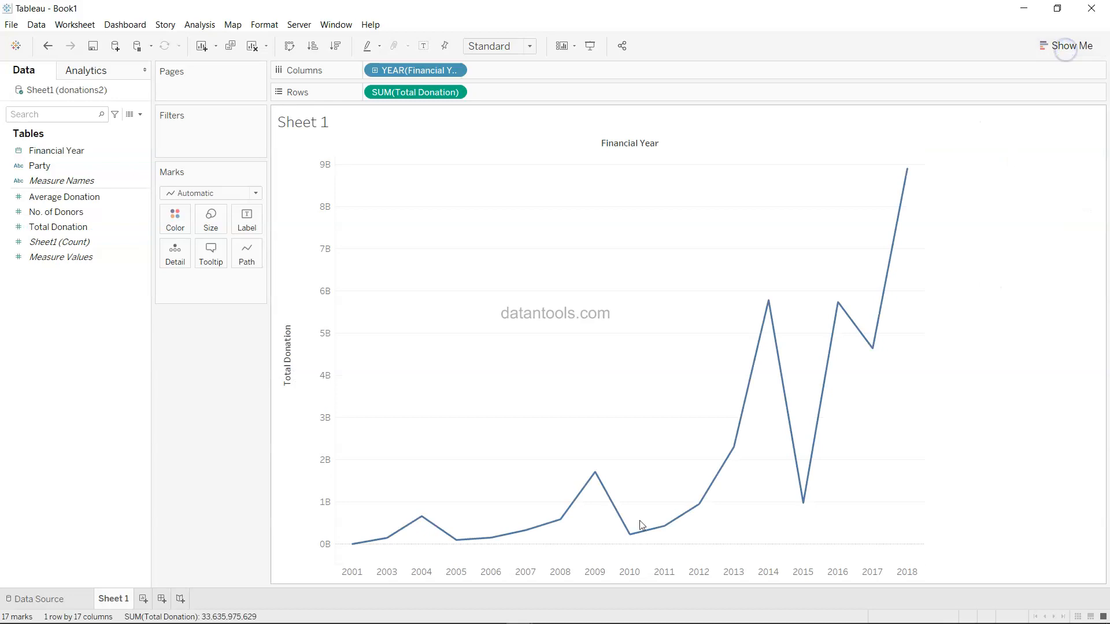
mouse_move(775, 329)
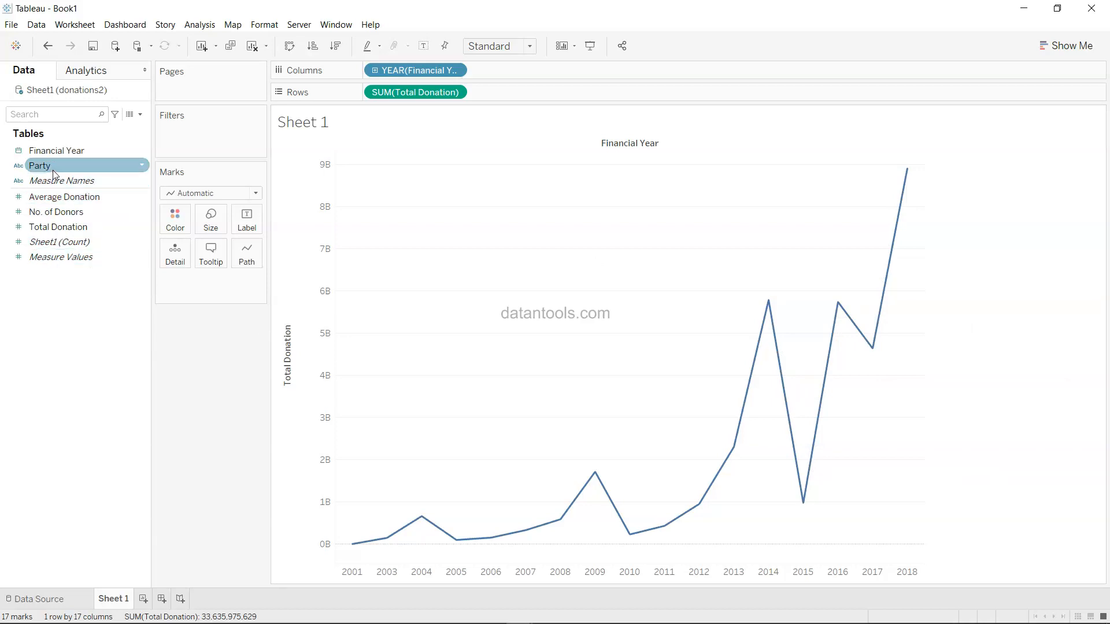
left_click_drag(53, 170, 179, 224)
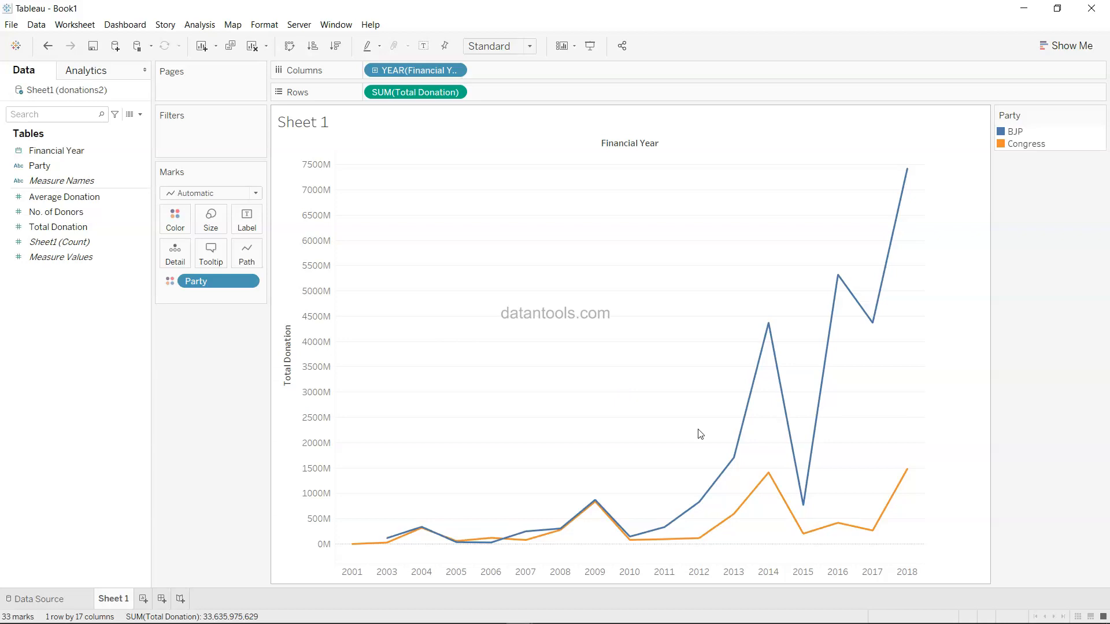
- Examine the yearly Total Donation values of BJP and Congress along both lines of the chart
mouse_move(772, 484)
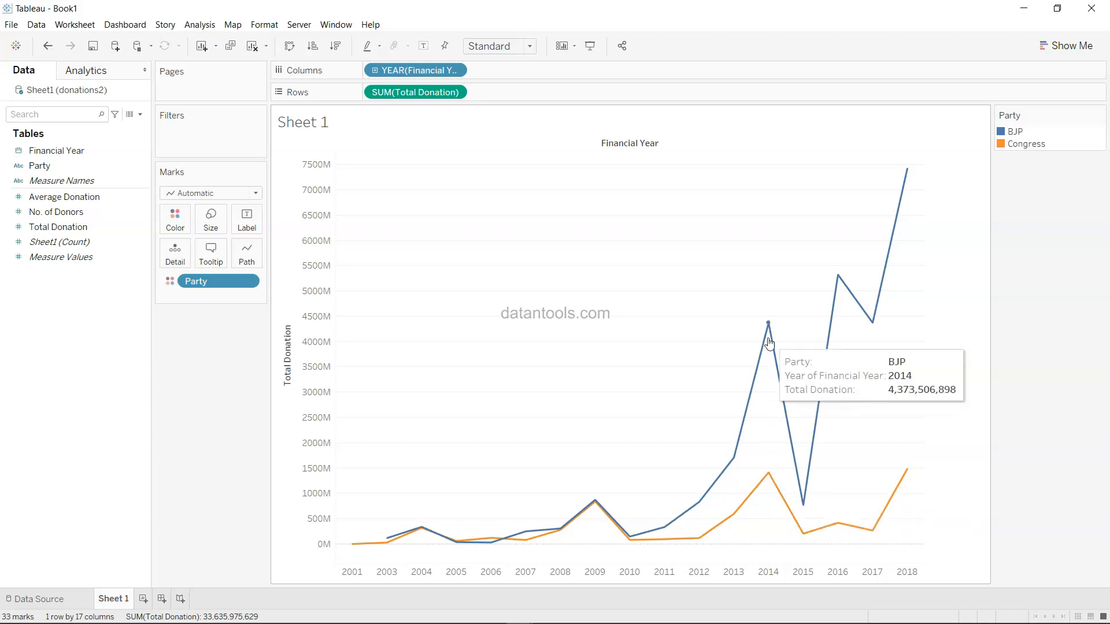
mouse_move(902, 481)
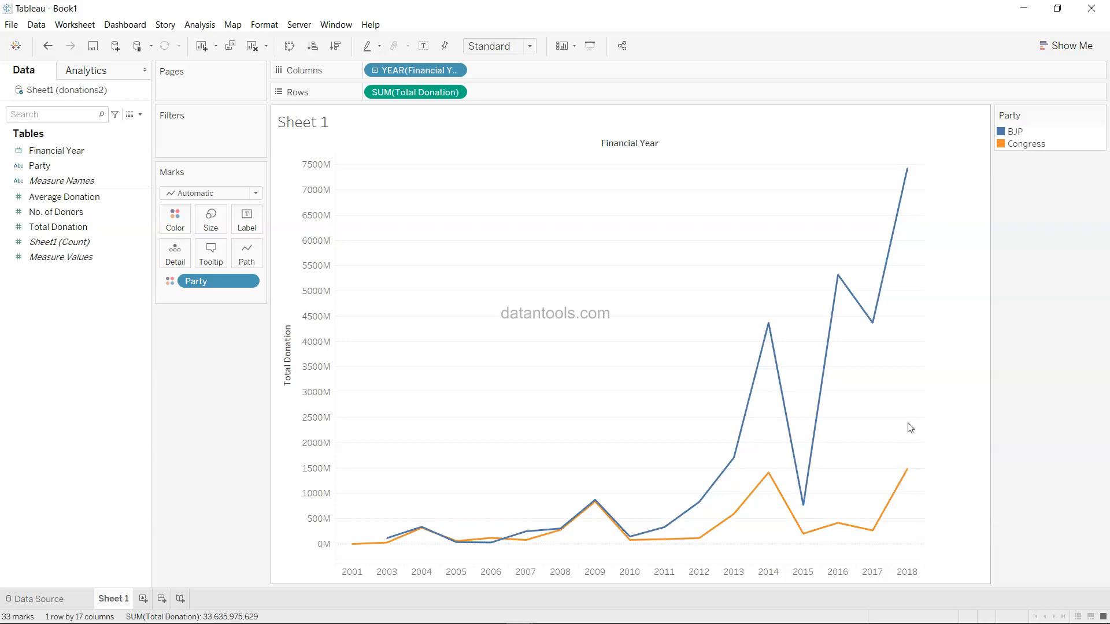
mouse_move(907, 184)
mouse_move(635, 543)
mouse_move(466, 543)
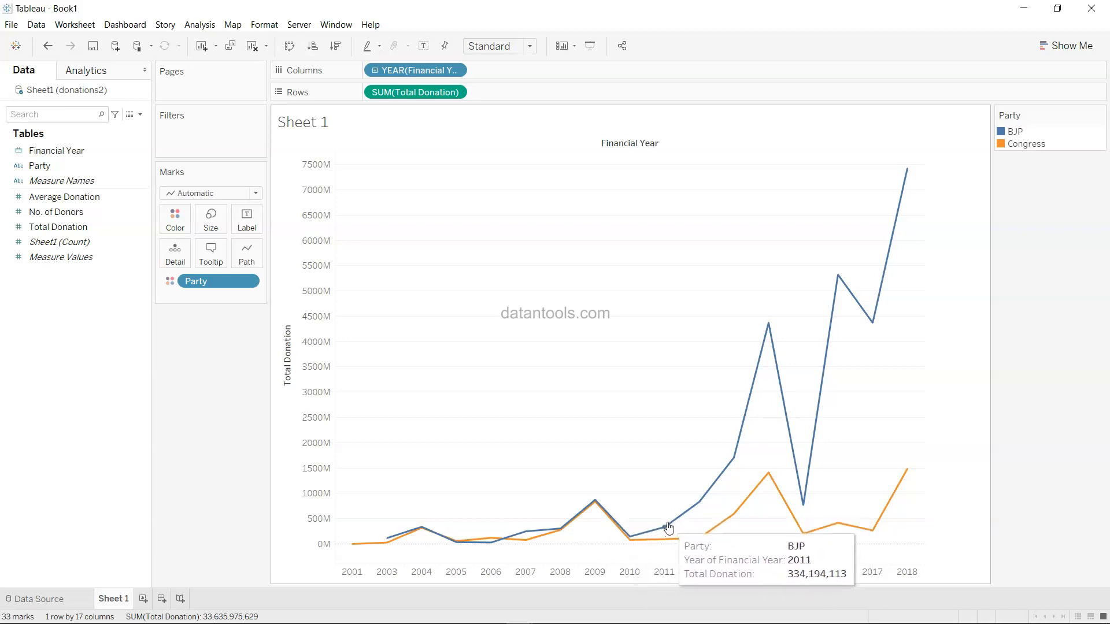
mouse_move(699, 507)
mouse_move(730, 471)
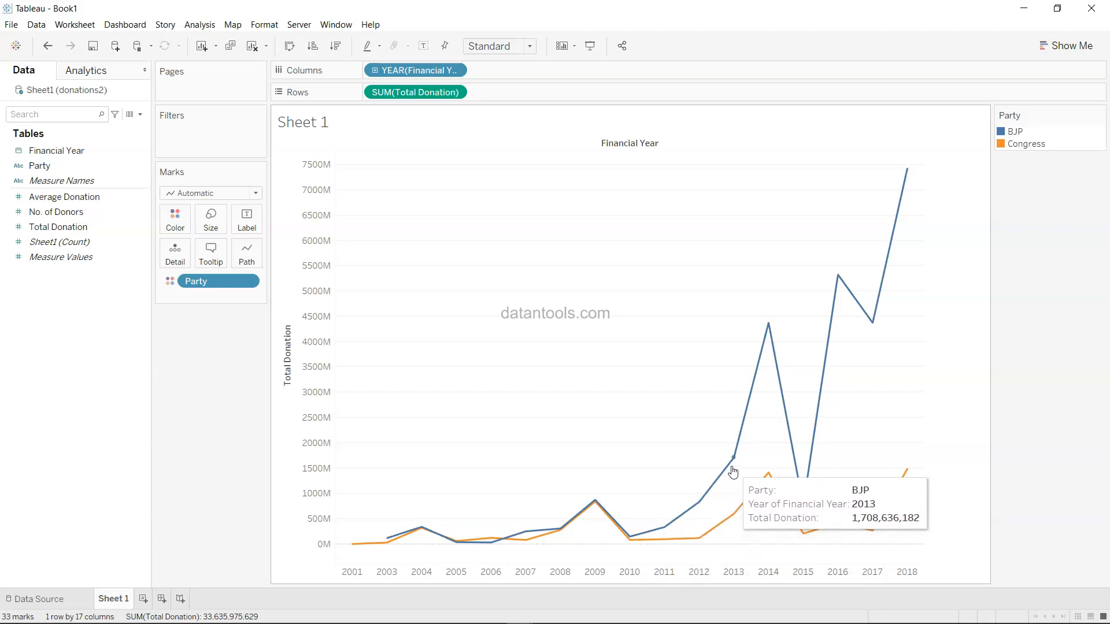
mouse_move(803, 502)
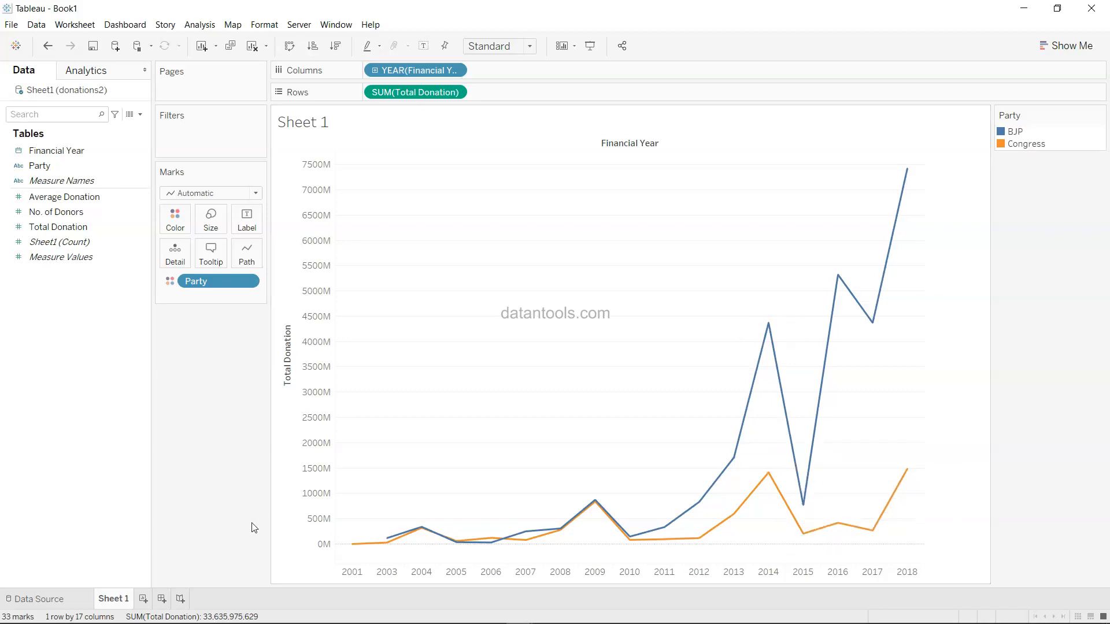
- Add a new worksheet and create a discrete line chart of Average Donation by Financial Year in it
left_click(145, 599)
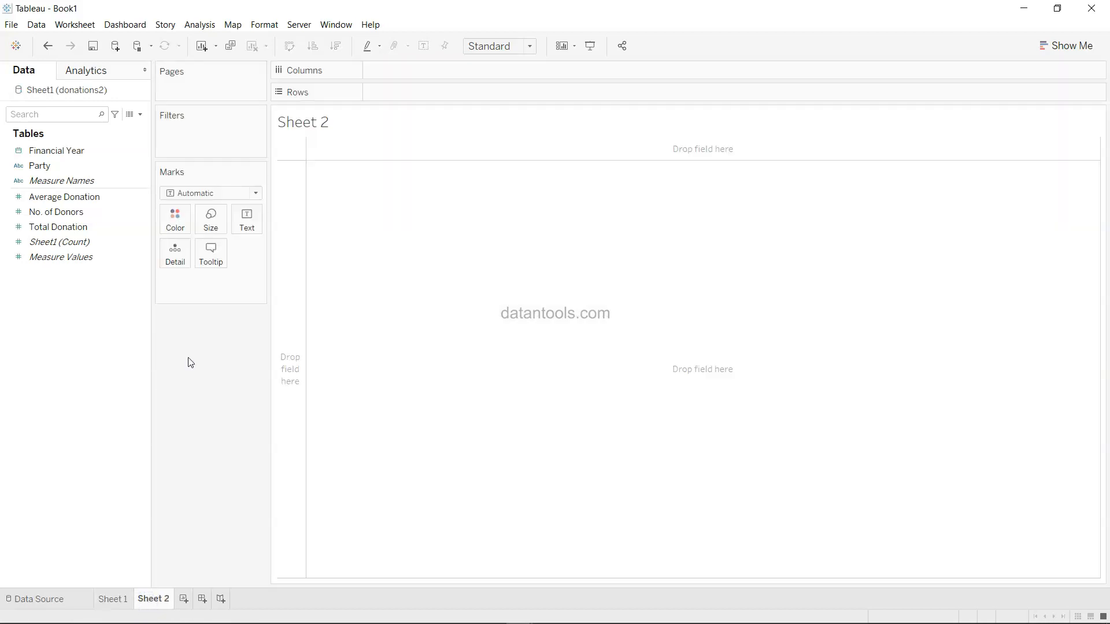
left_click(111, 197)
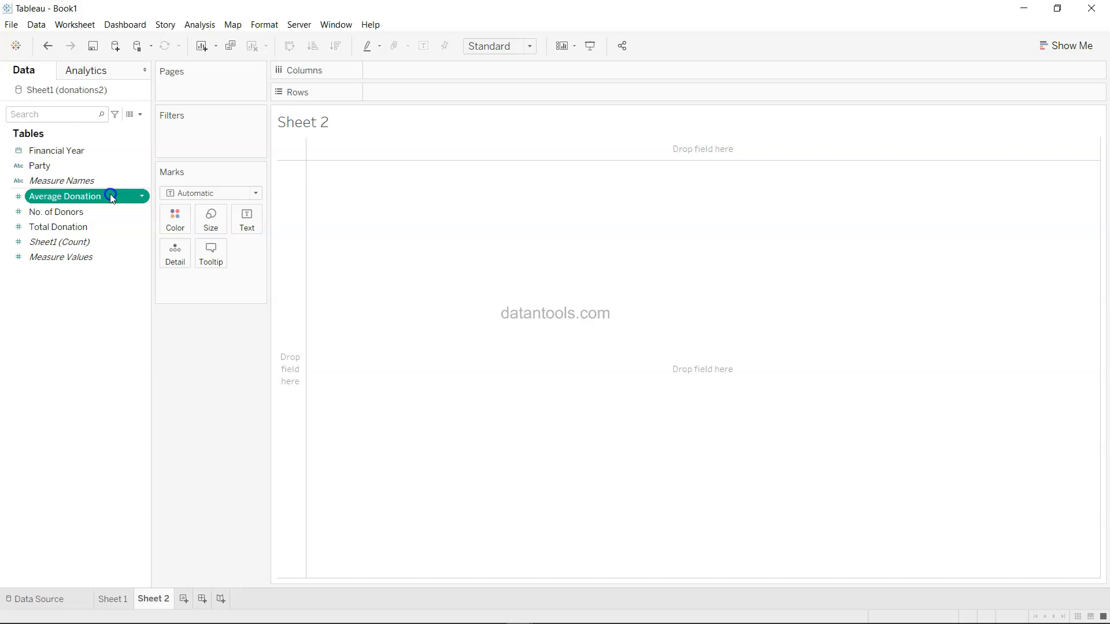
left_click(108, 150, "ctrl")
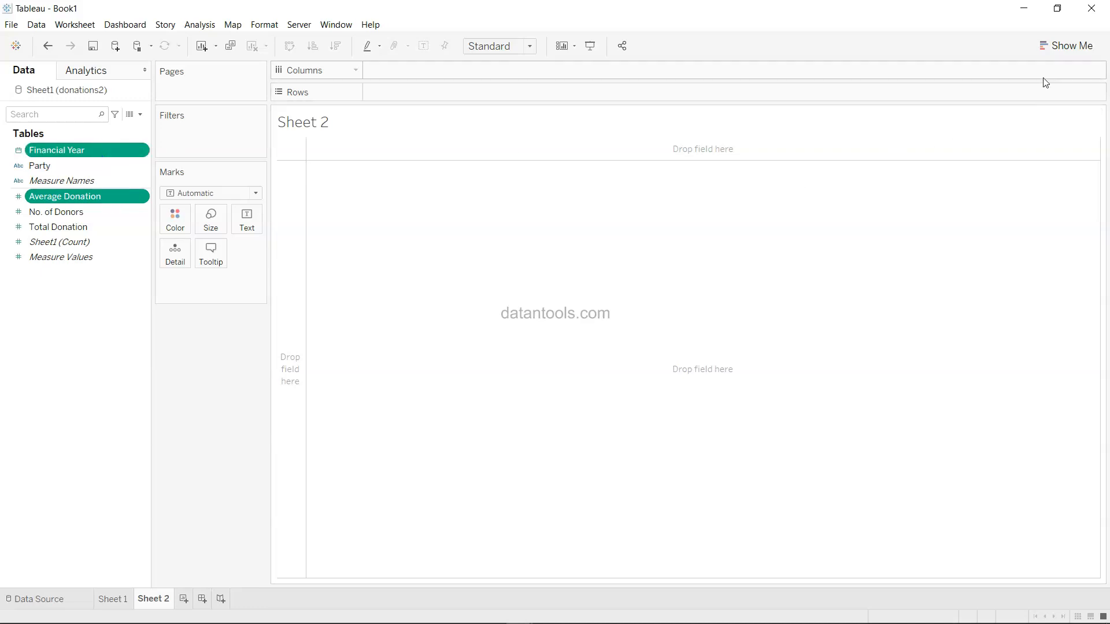
left_click(1061, 46)
left_click(1033, 218)
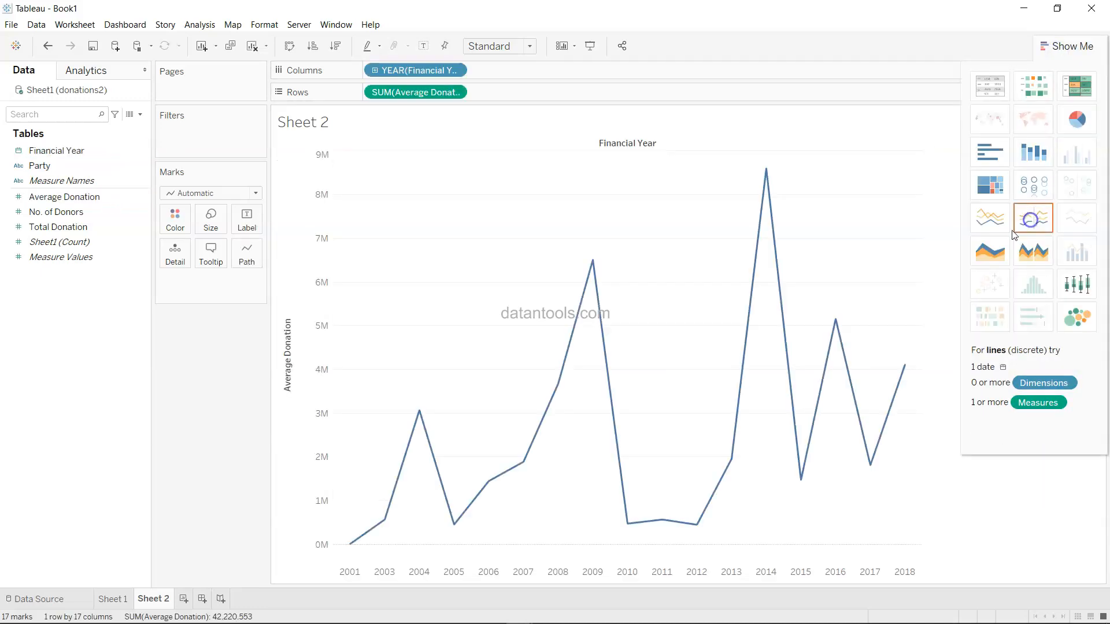
left_click(1046, 48)
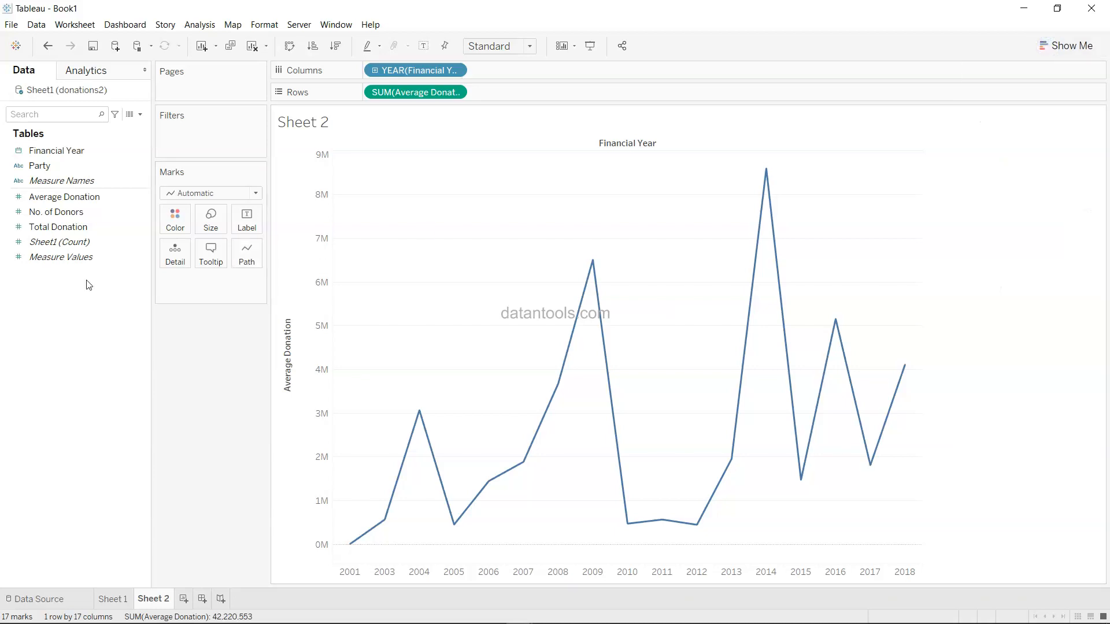
- Colour the Average Donation lines by Party and inspect the 2014 peaks of both parties
left_click(71, 168)
left_click_drag(70, 169, 178, 219)
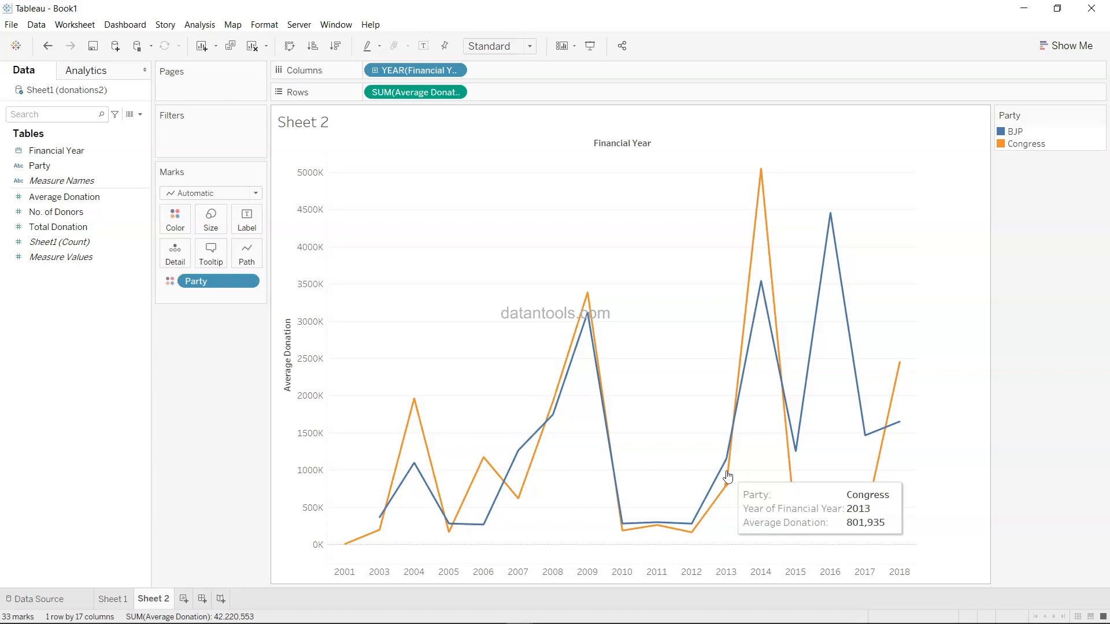
mouse_move(836, 498)
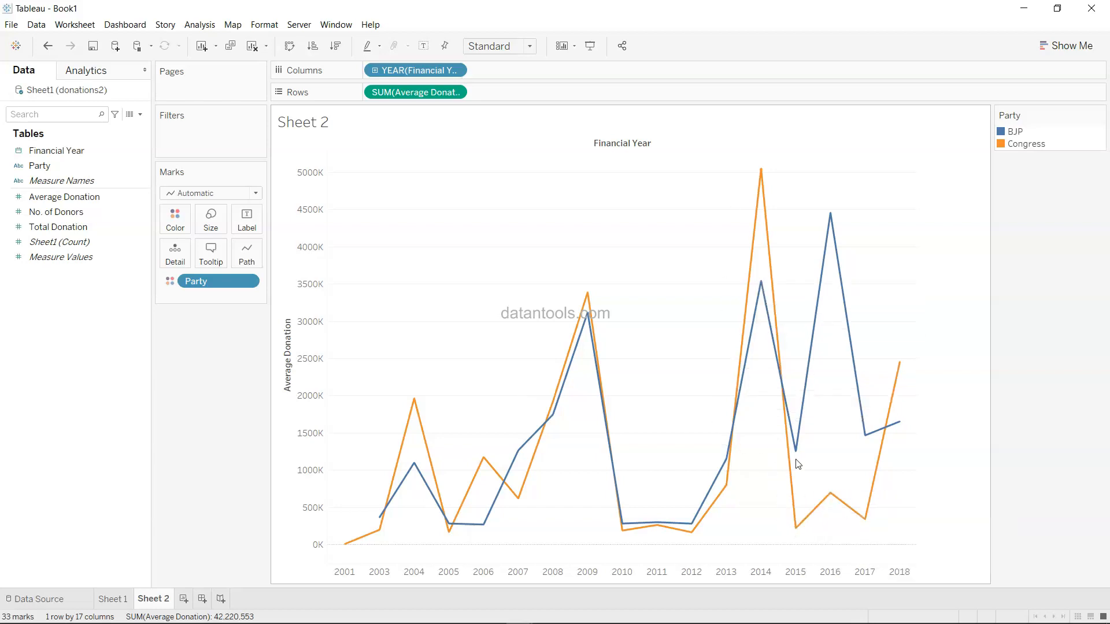
mouse_move(762, 189)
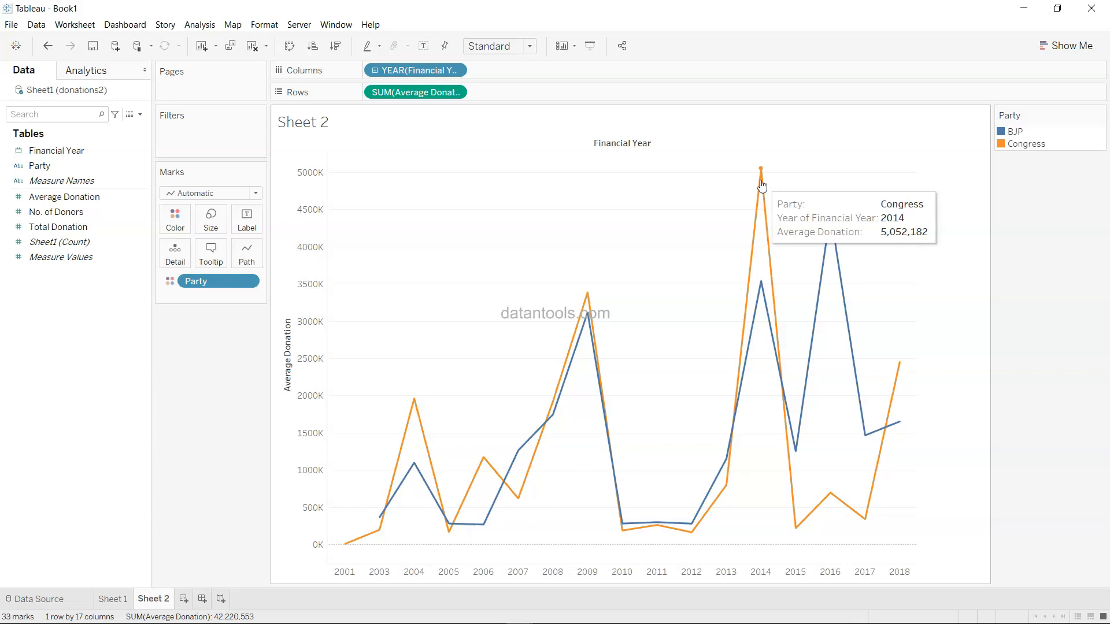
mouse_move(763, 291)
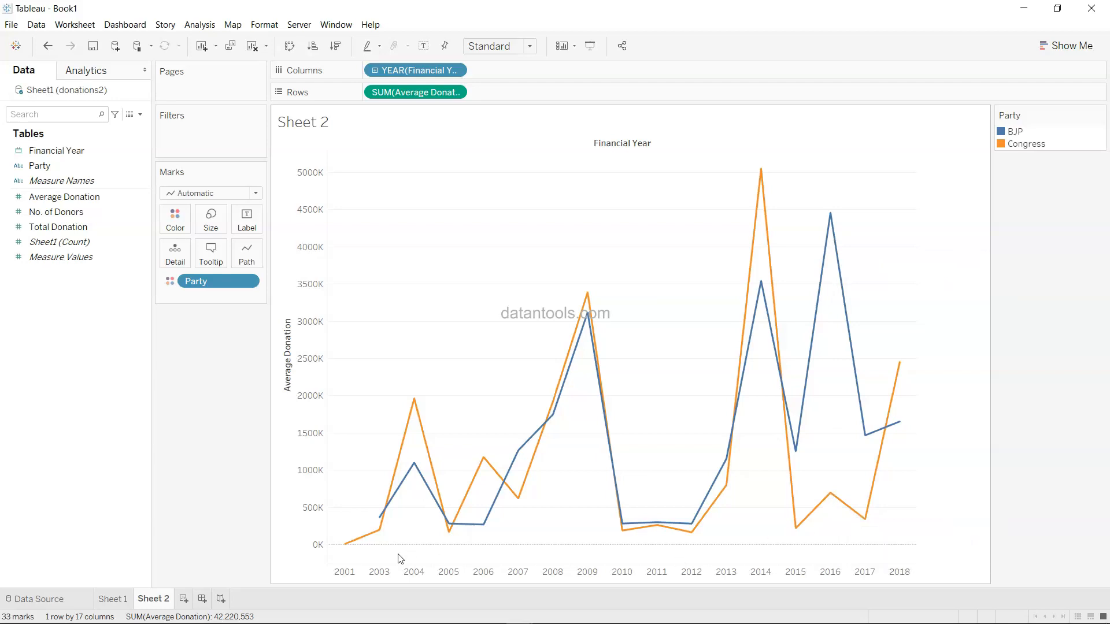
- Add a new worksheet and create a discrete line chart of No. of Donors by Financial Year in it
left_click(183, 598)
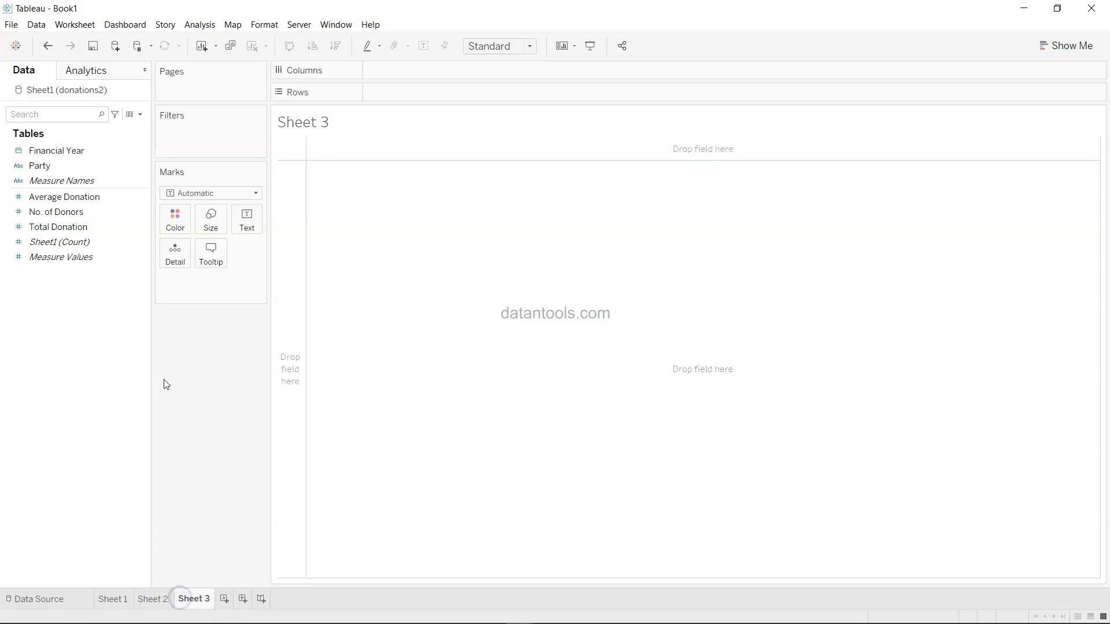
left_click(86, 212)
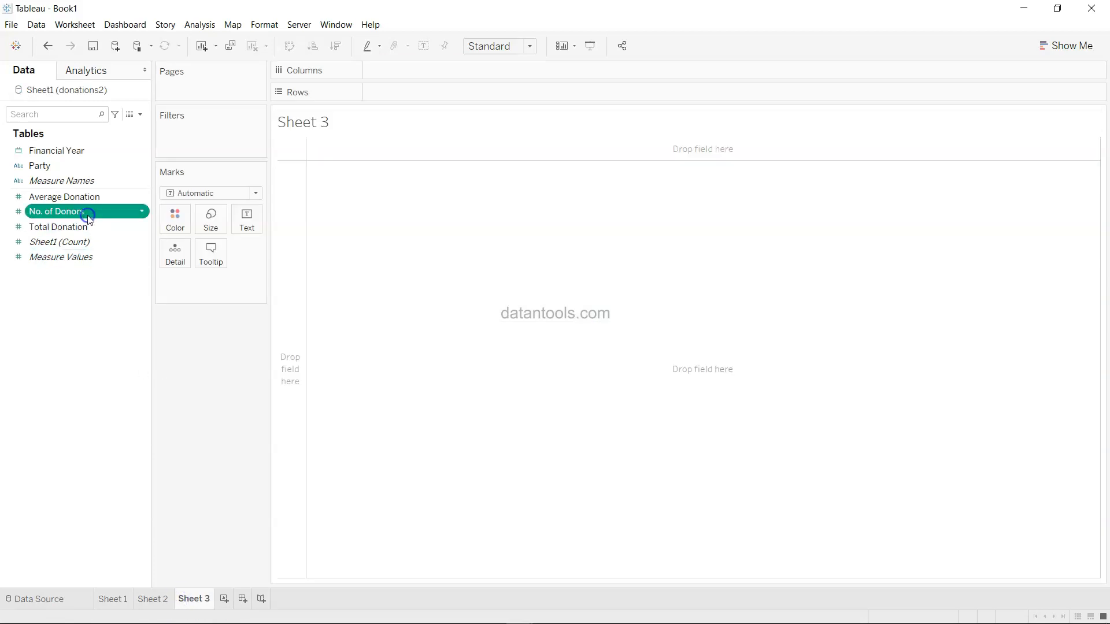
left_click(100, 151, "ctrl")
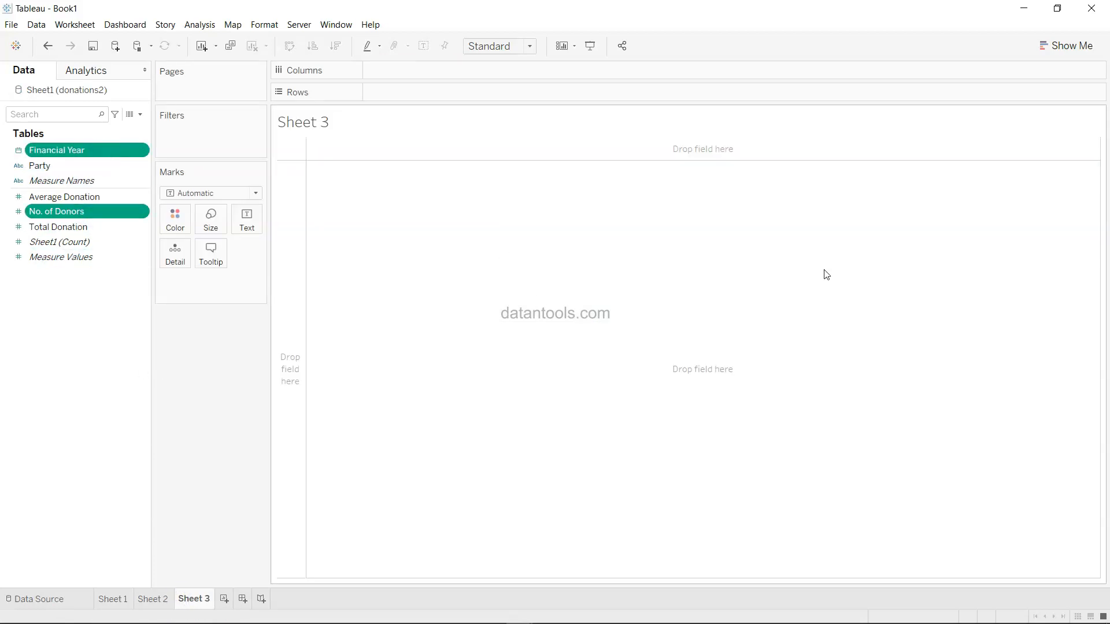
left_click(1049, 47)
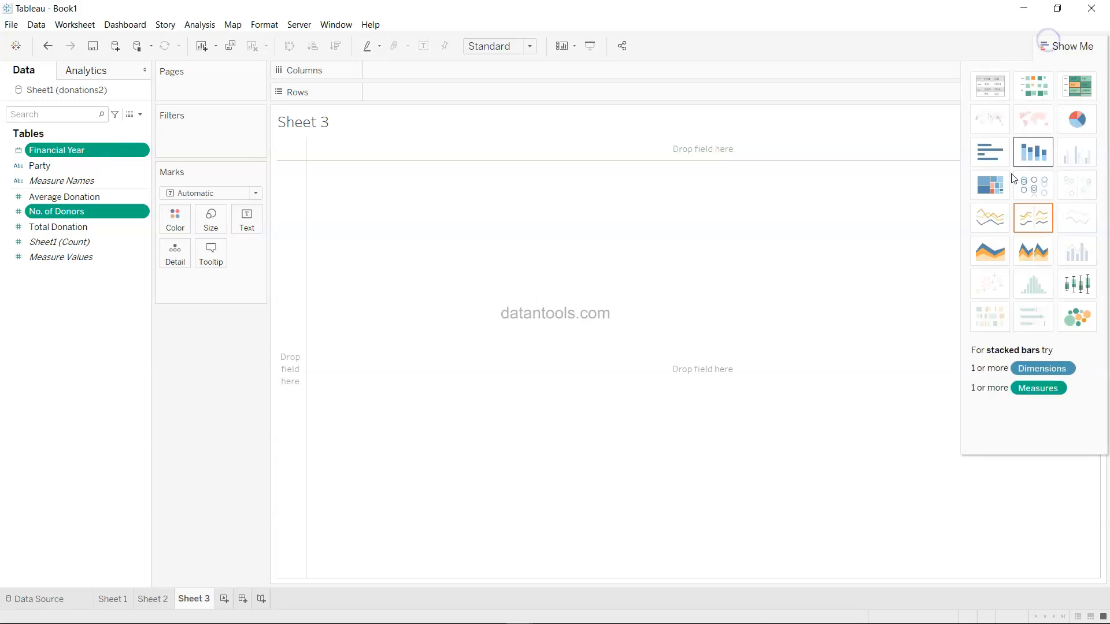
left_click(1033, 218)
left_click(1072, 45)
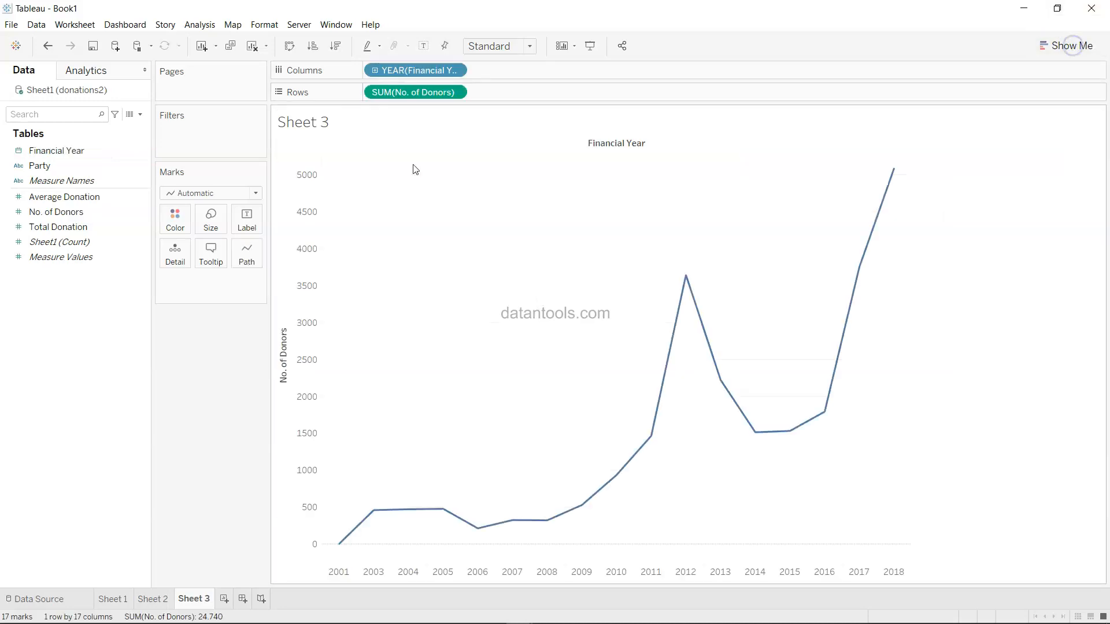
- Colour the No. of Donors lines by Party and inspect the BJP line from 2010 to 2012
left_click_drag(87, 166, 181, 224)
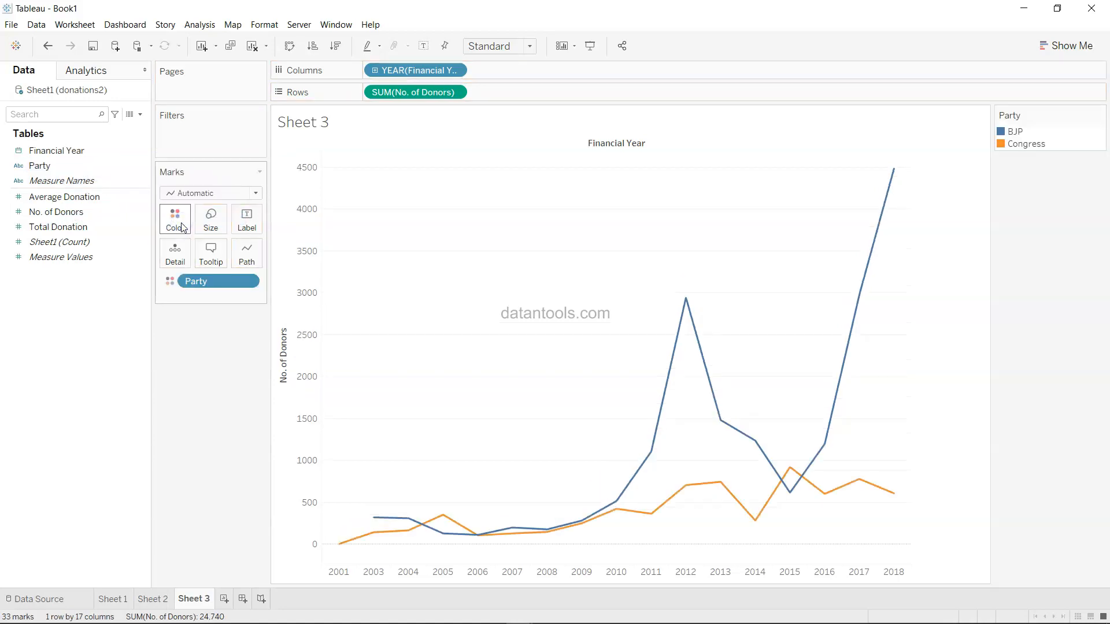
mouse_move(618, 510)
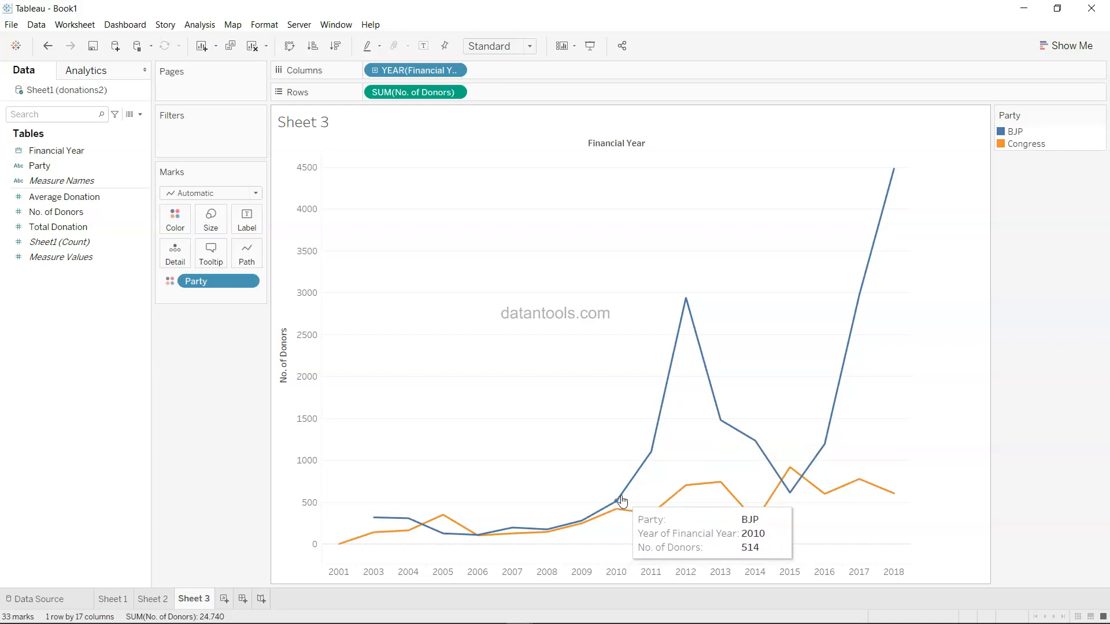
mouse_move(681, 326)
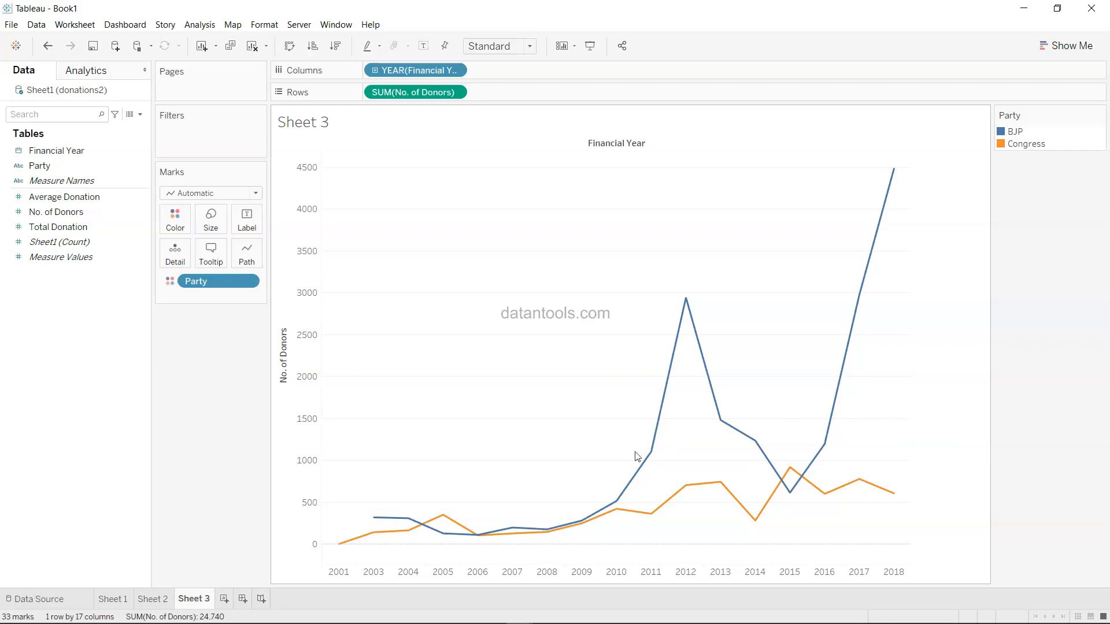
- Create a bar chart of Total Donation by Financial Year in a new worksheet and swap its axes to make the bars vertical
left_click(224, 599)
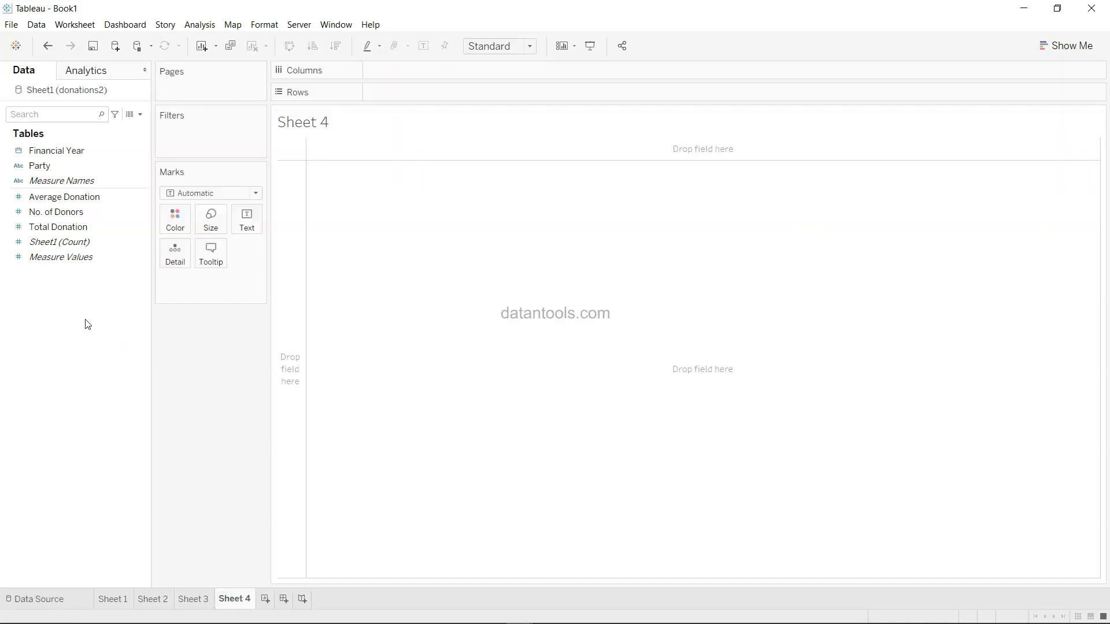
left_click(122, 182)
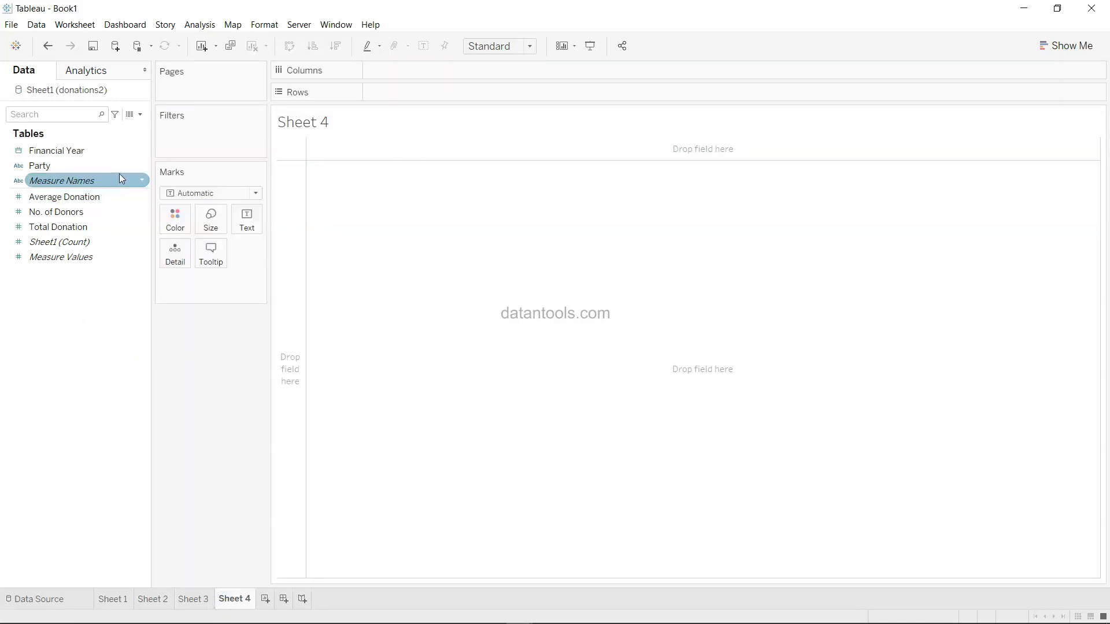
left_click(106, 168)
left_click(102, 212)
left_click(92, 166)
left_click(102, 153)
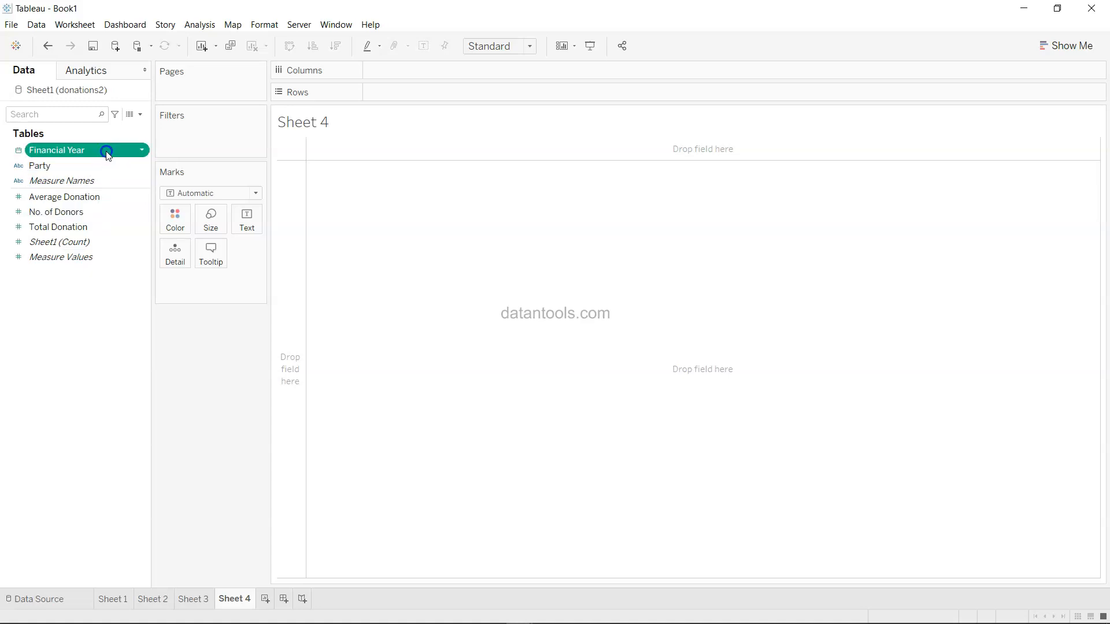
left_click(110, 223, "ctrl")
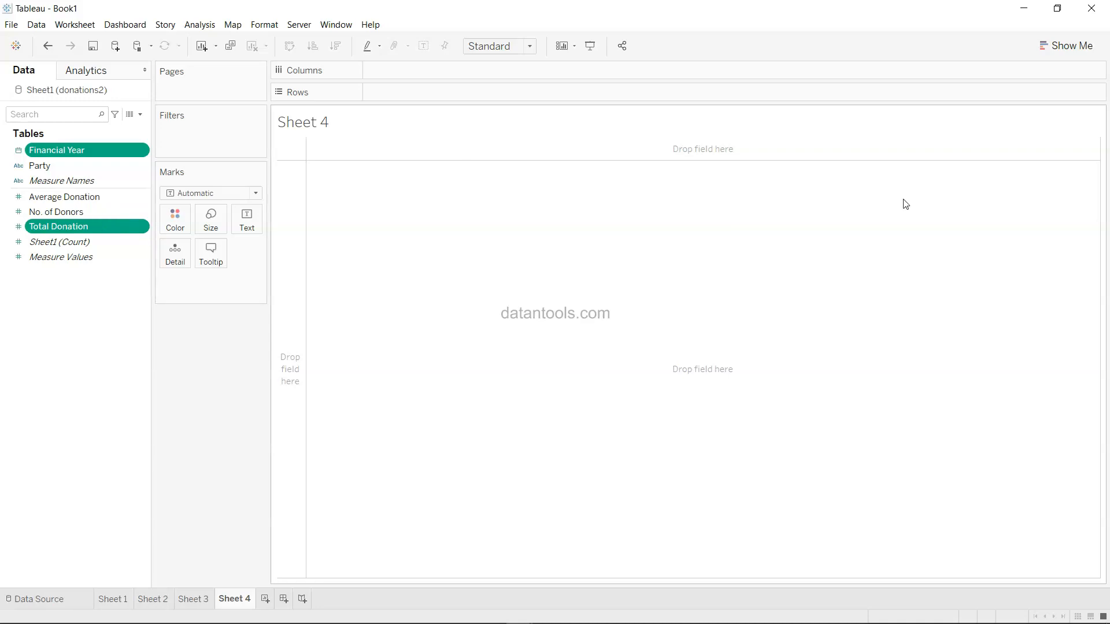
left_click(1052, 49)
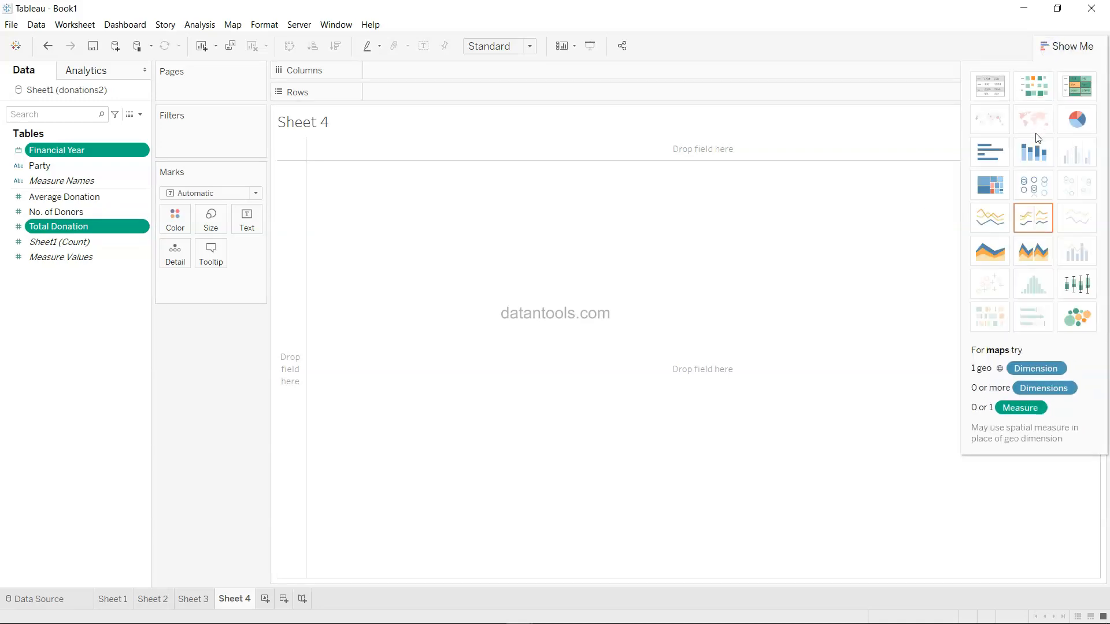
left_click(990, 152)
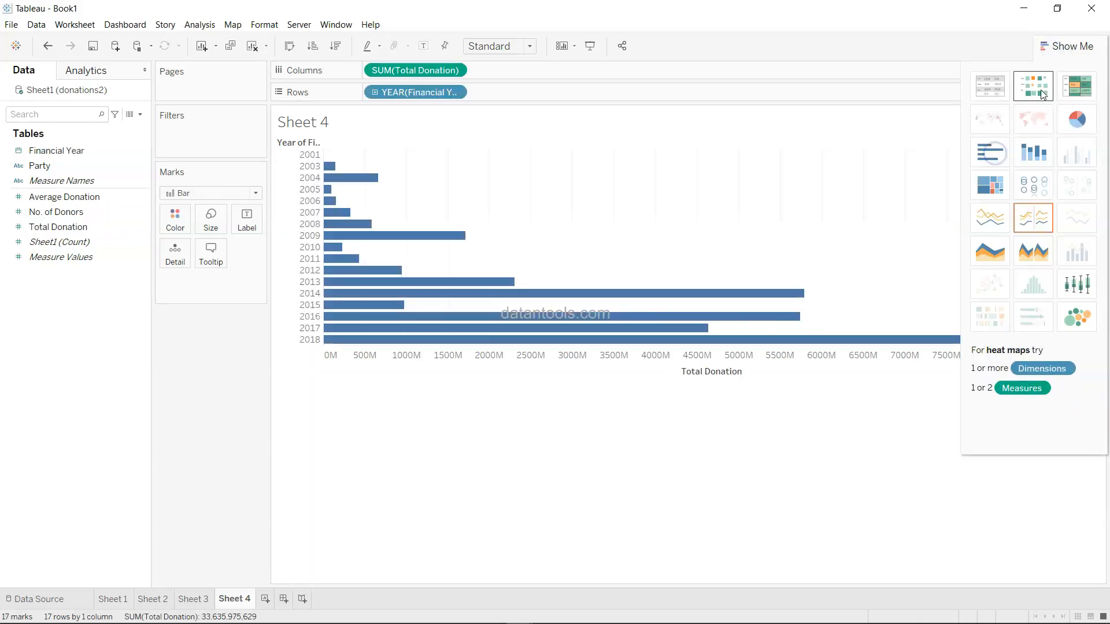
left_click(1062, 51)
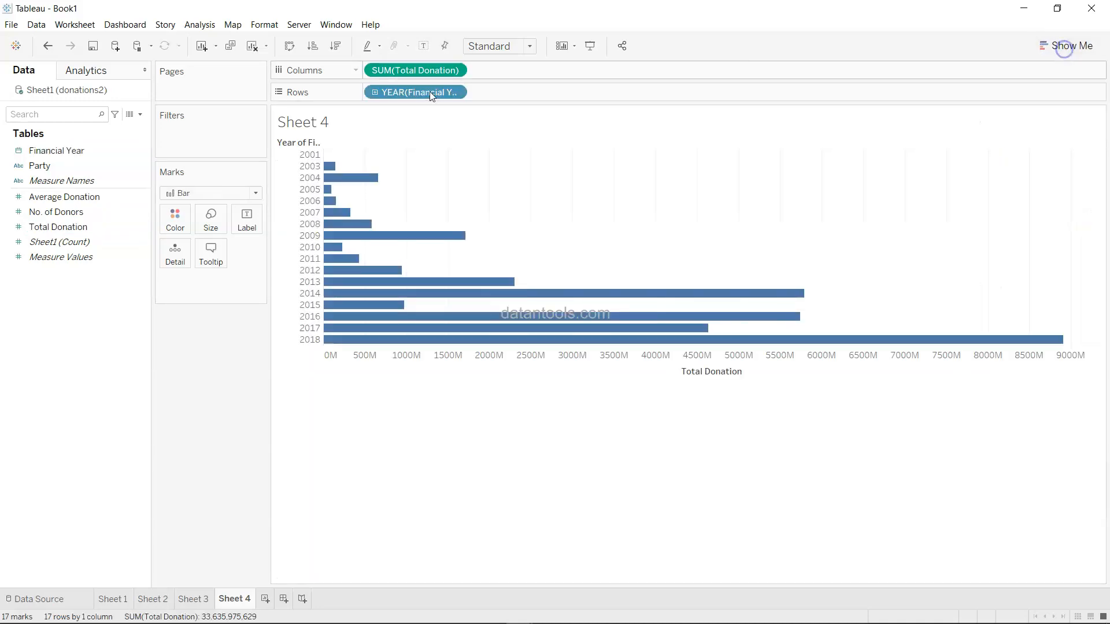
left_click(289, 48)
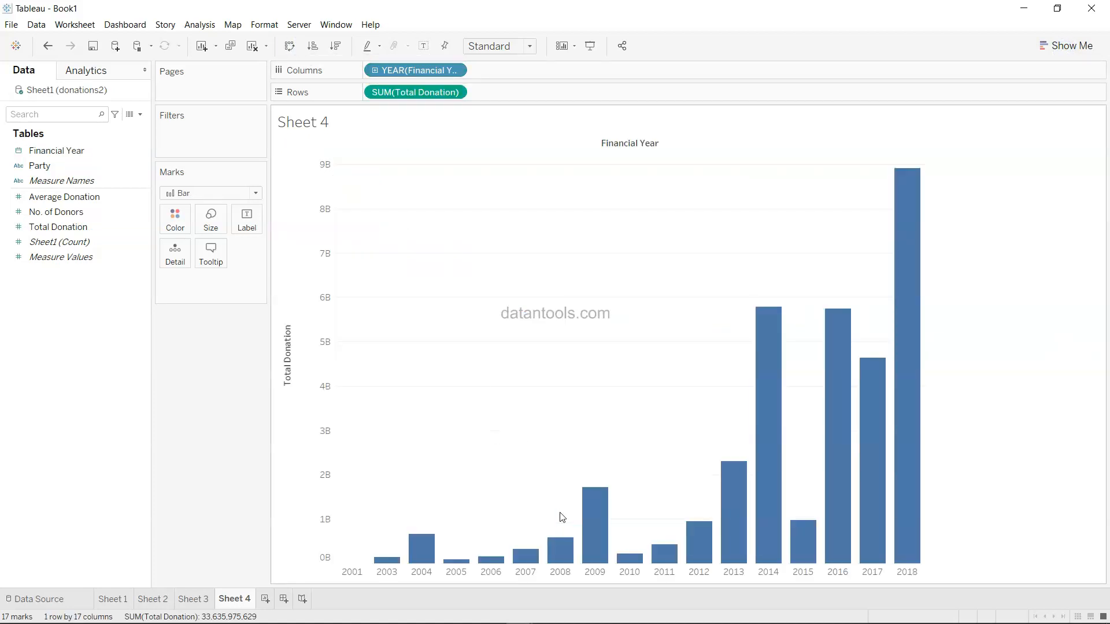
- Colour the Total Donation bars by Party so each year's bar is stacked
left_click(80, 168)
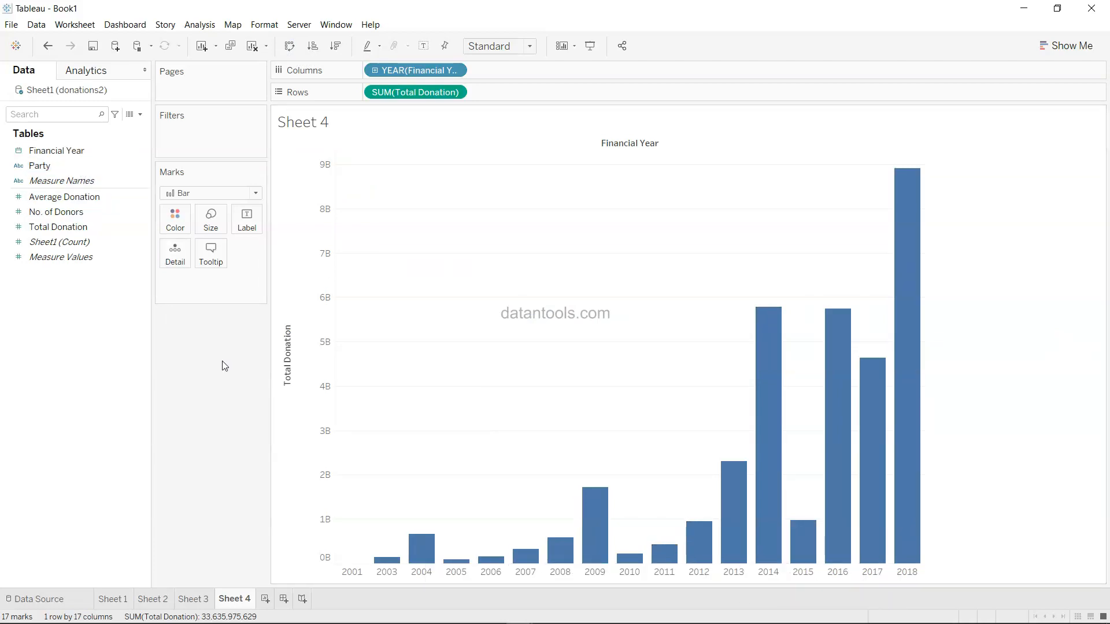
left_click_drag(83, 167, 175, 222)
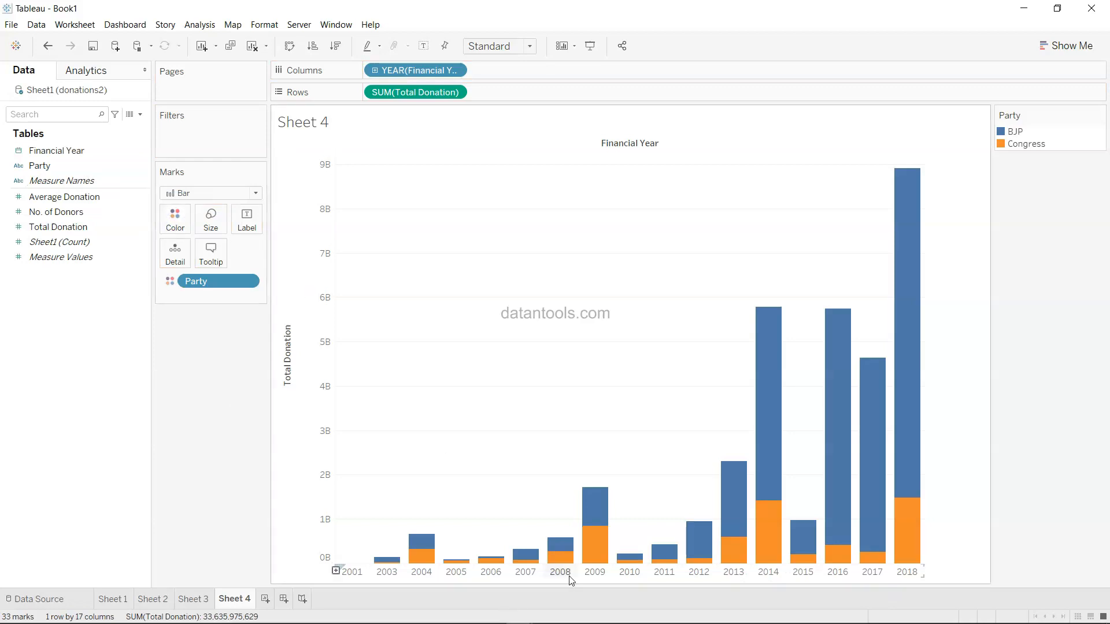
mouse_move(600, 567)
- Move Party from colour to the columns after Financial Year and compare the yearly BJP and Congress bars, including 2014 and 2018
left_click_drag(224, 282, 504, 81)
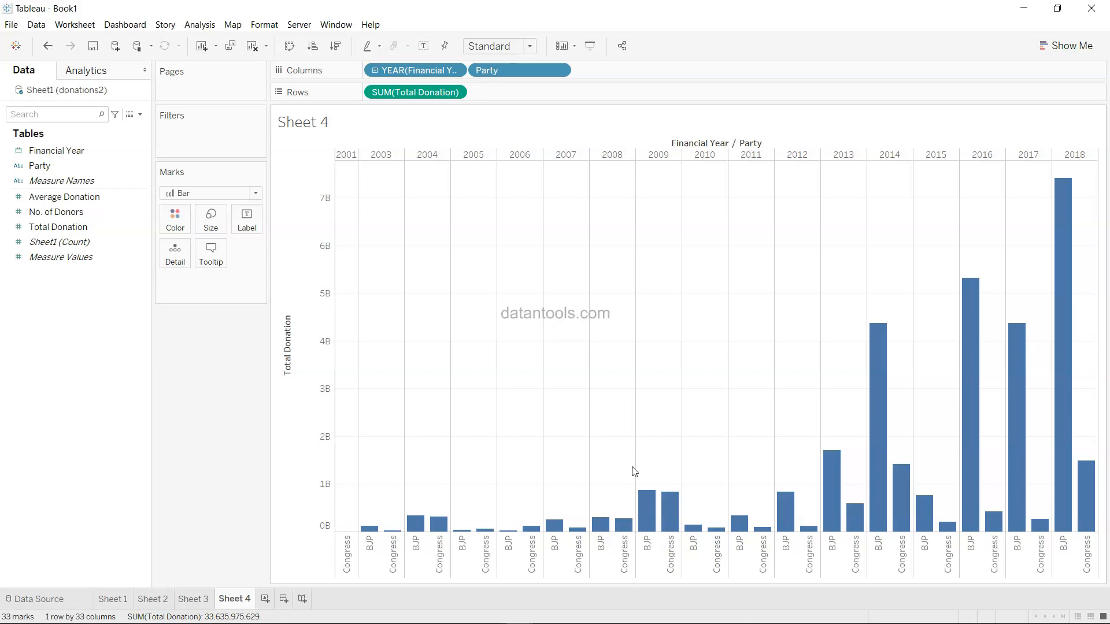
mouse_move(890, 488)
mouse_move(1067, 482)
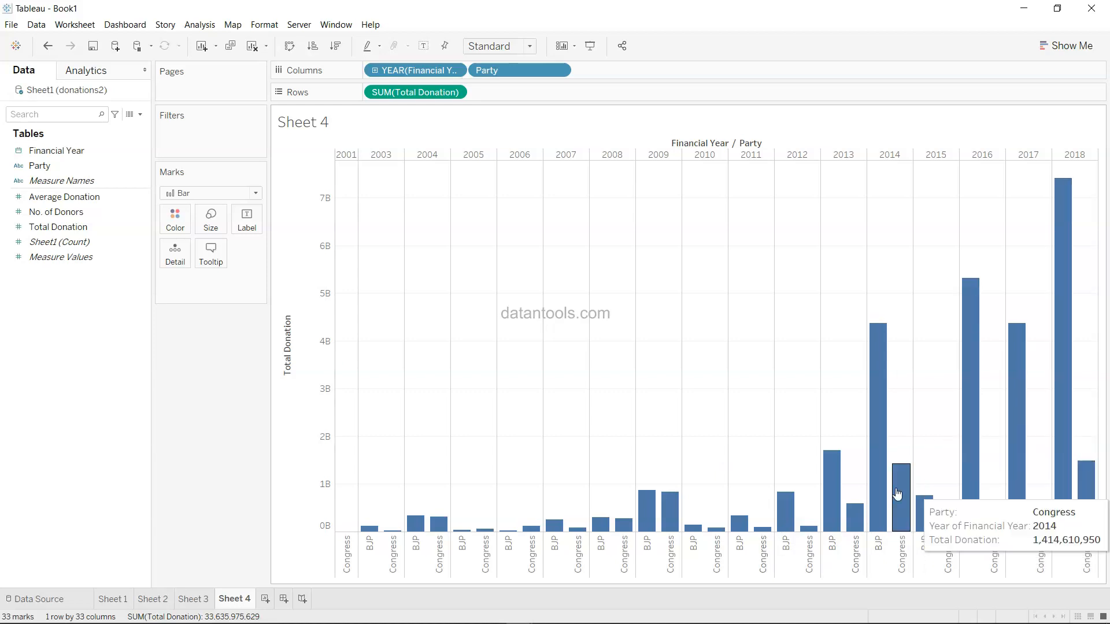
mouse_move(834, 482)
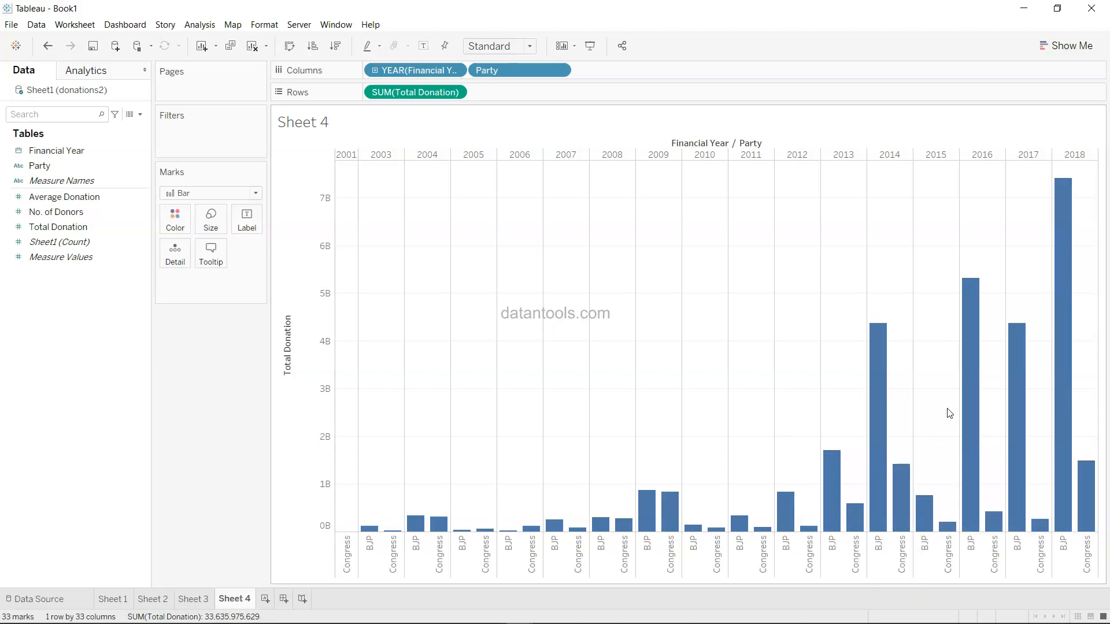
mouse_move(1062, 293)
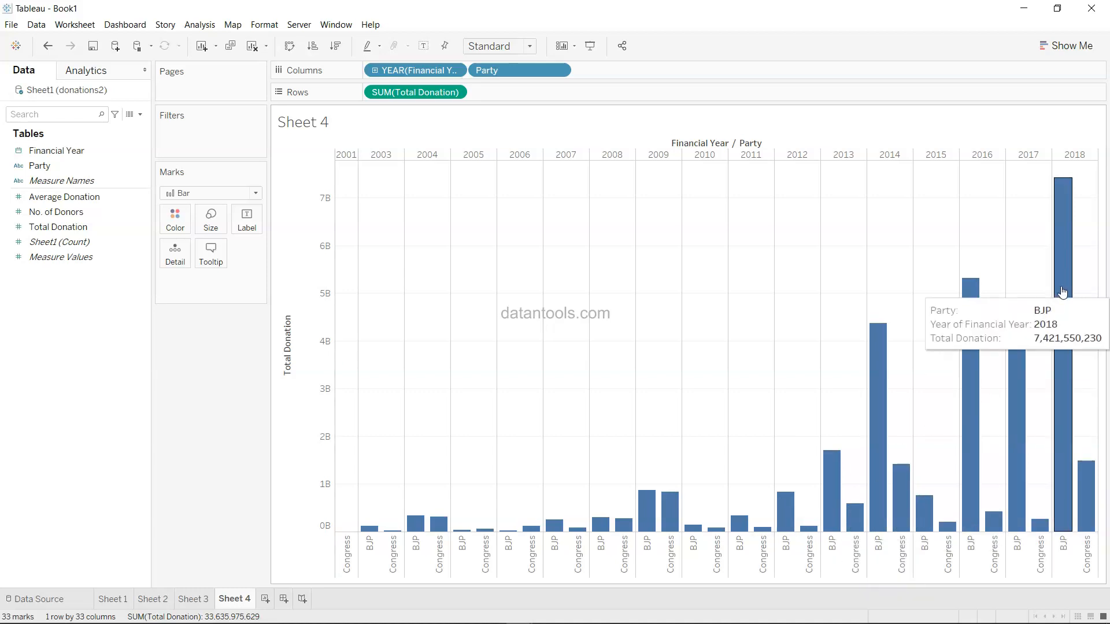
- Move Party to the rows ahead of Total Donation to split the bar chart into separate BJP and Congress panes
left_click_drag(526, 69, 376, 100)
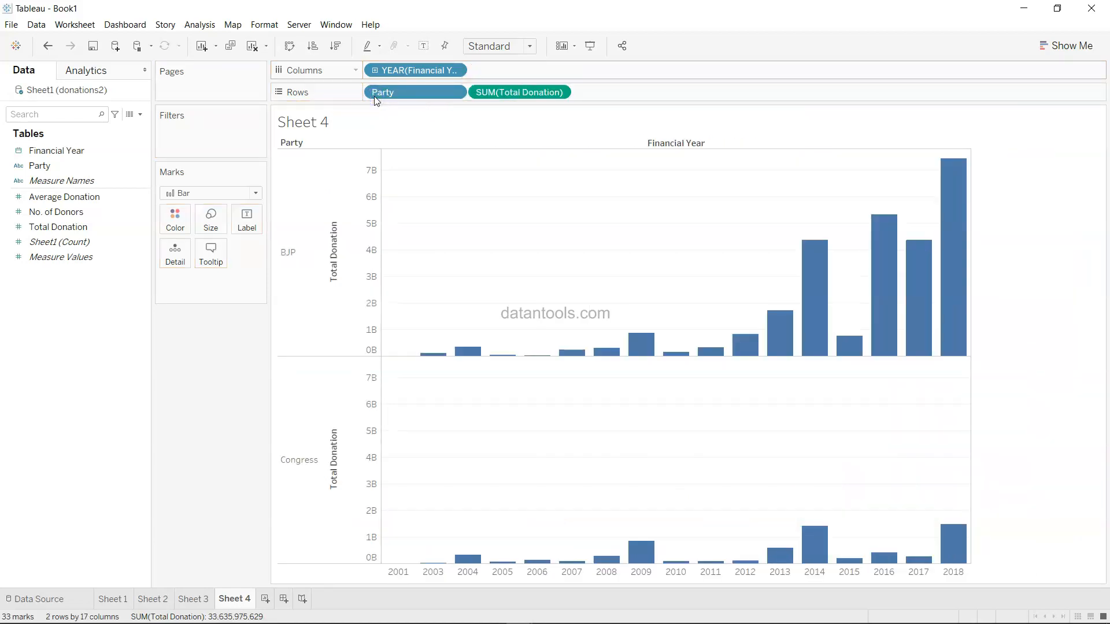
mouse_move(837, 533)
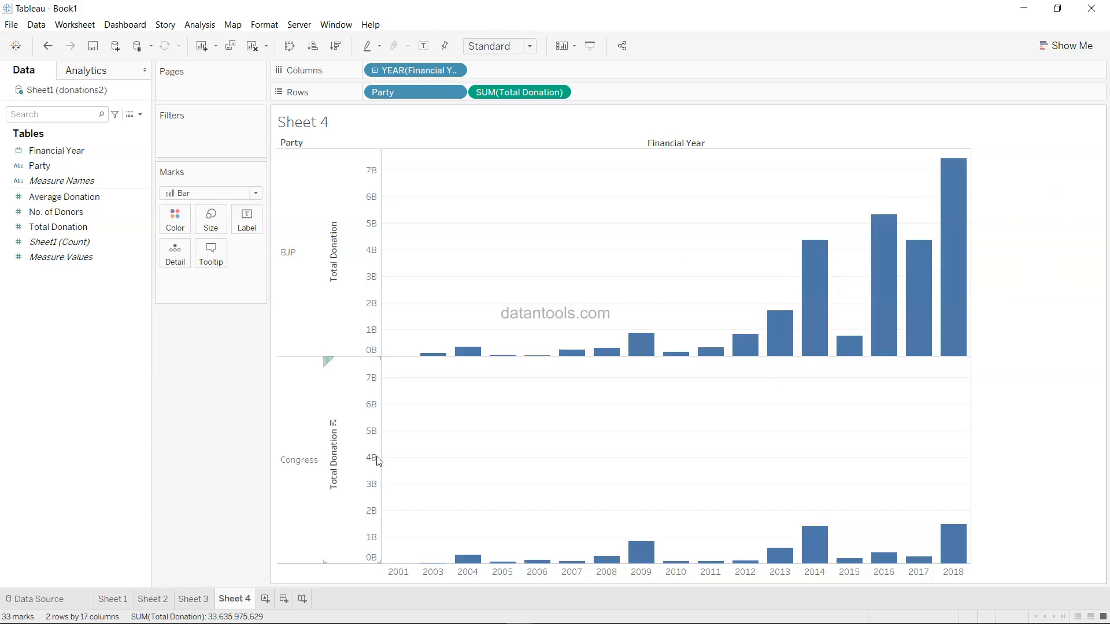
- Add a new worksheet and create a continuous area chart of Total Donation by Financial Year and Party in it
left_click(265, 599)
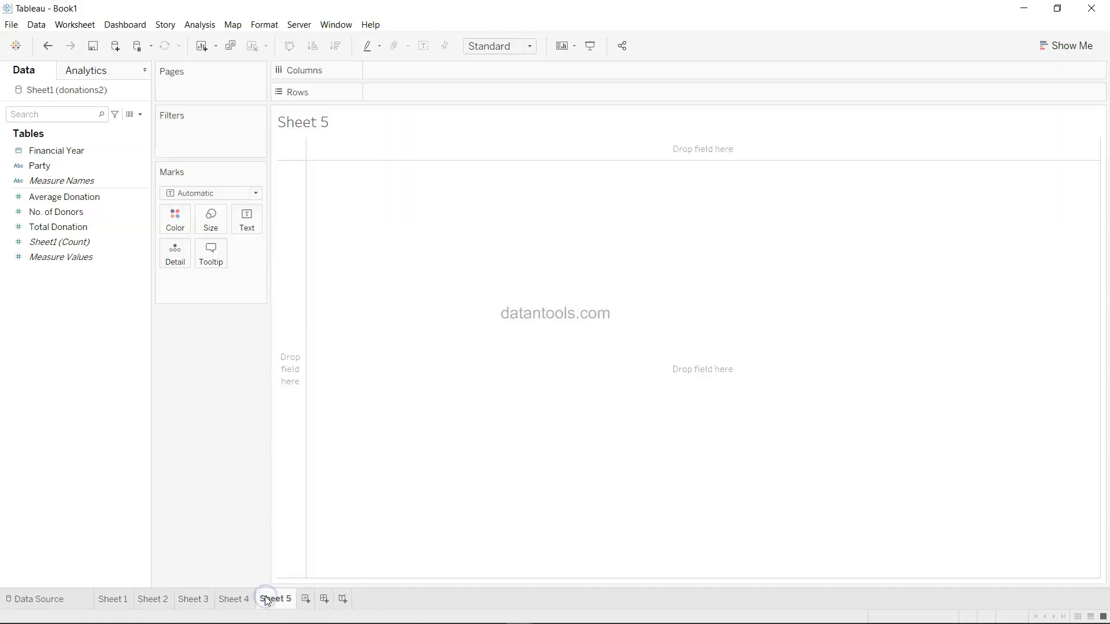
left_click(108, 159)
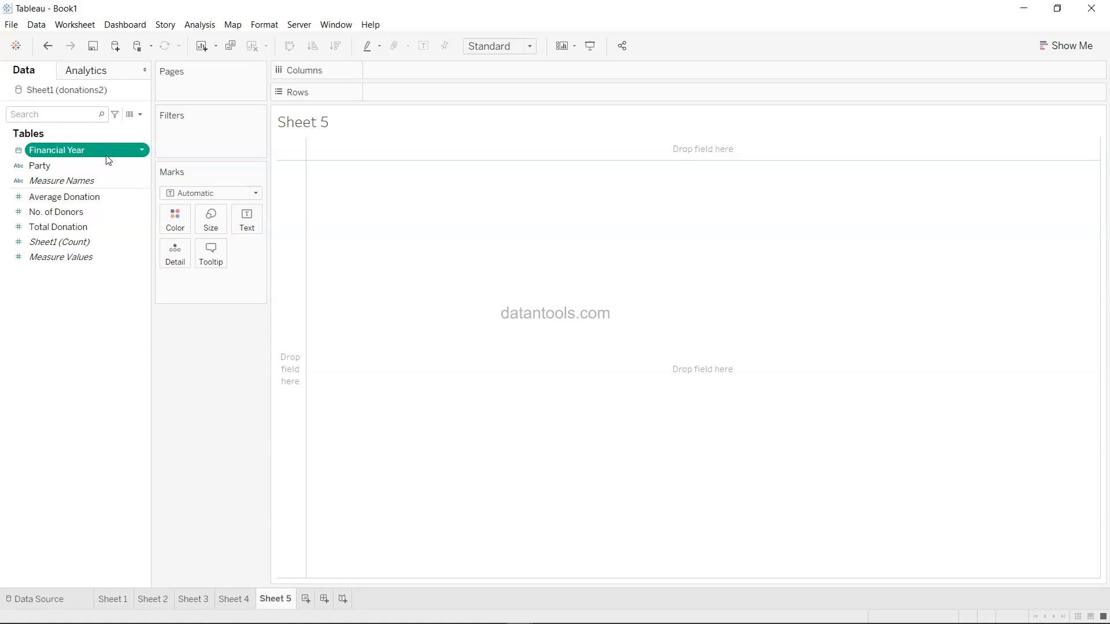
left_click(106, 160, "ctrl")
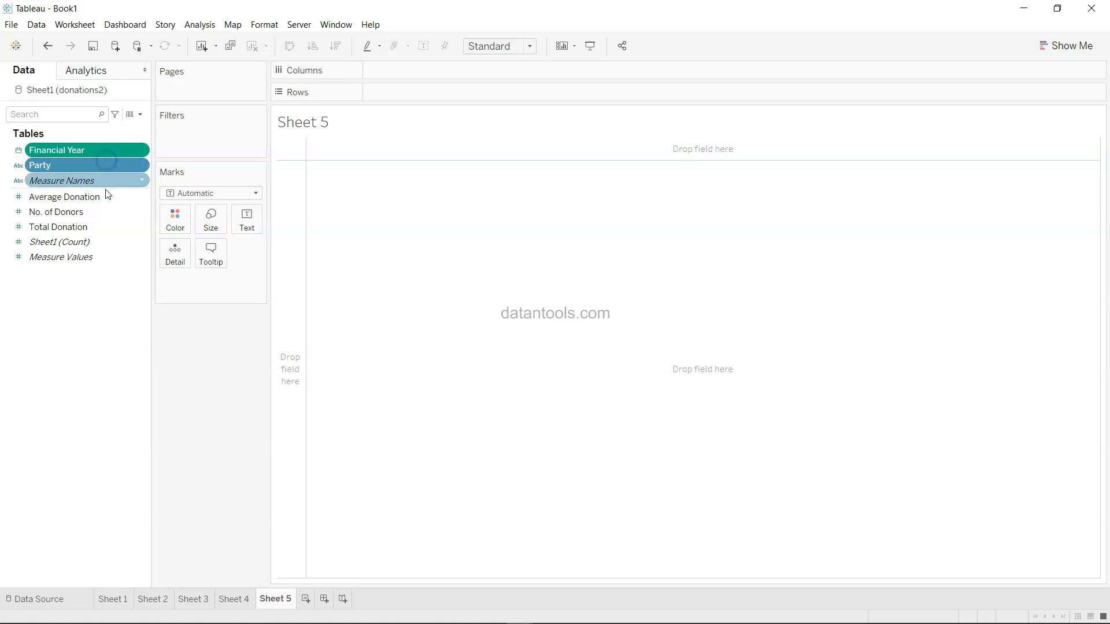
left_click(107, 232, "ctrl")
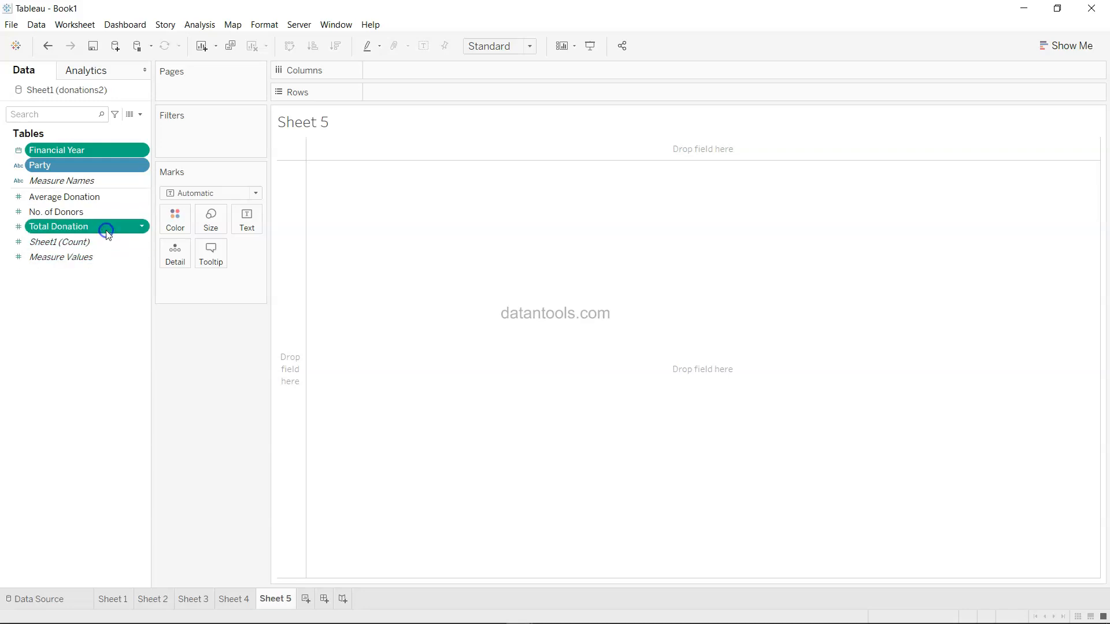
left_click(1070, 46)
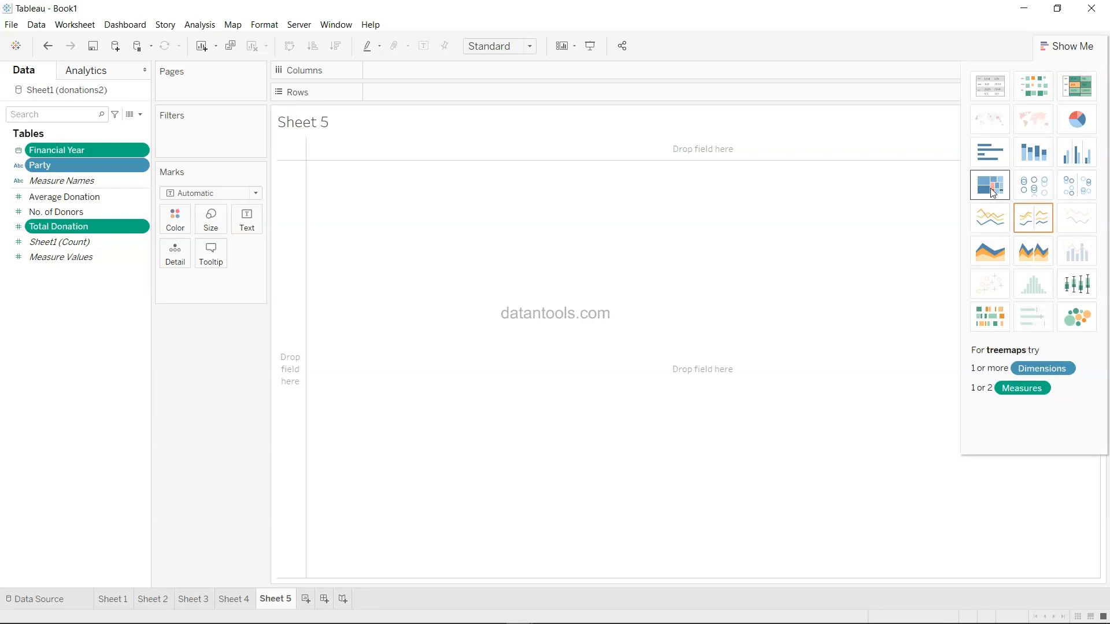
left_click(990, 253)
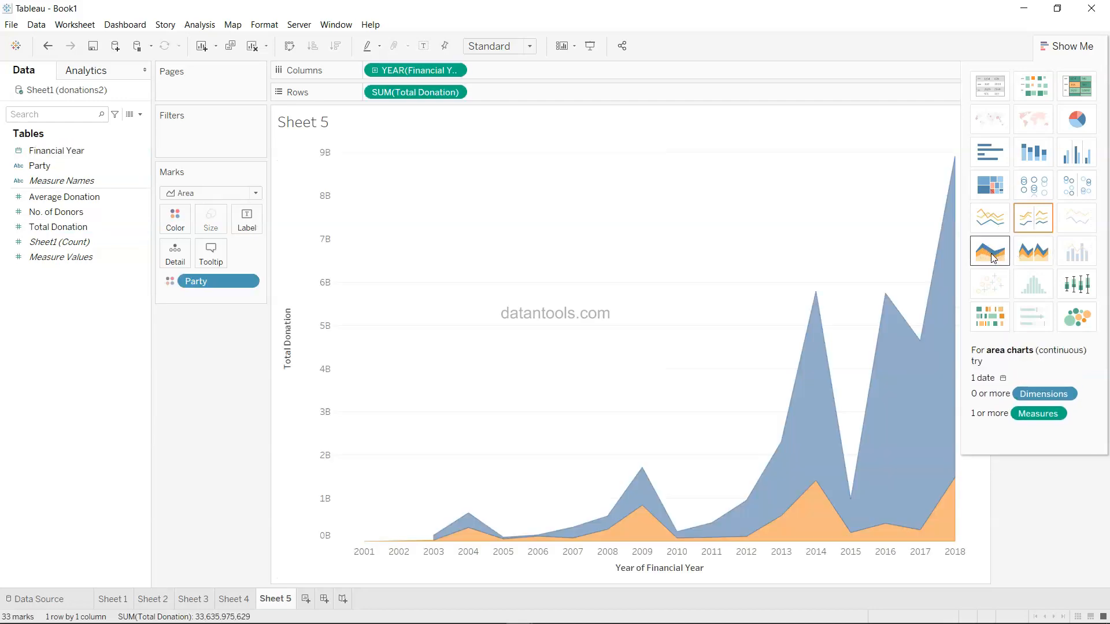
left_click(1070, 47)
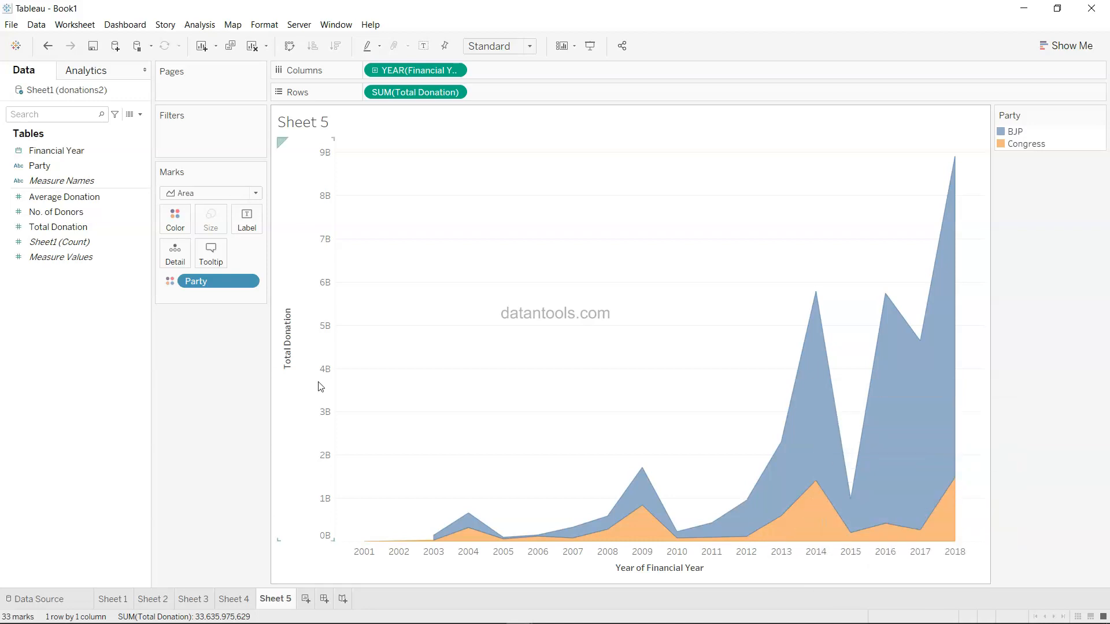
- Assign orange to BJP and green to Congress in the area chart's Party colours and apply them
left_click(168, 231)
left_click(213, 263)
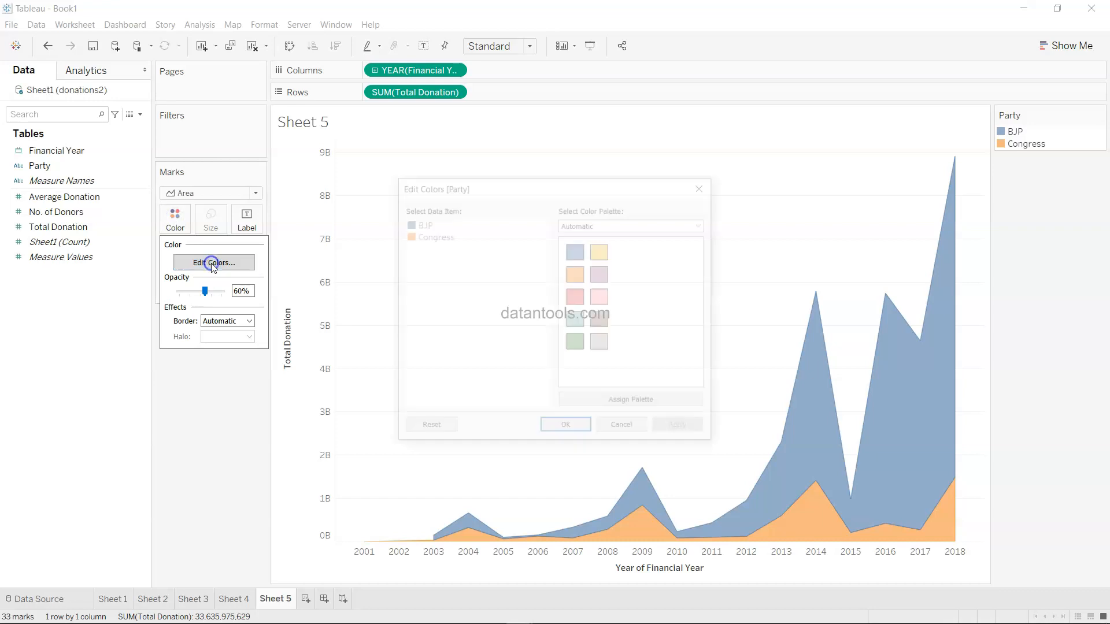
left_click(422, 223)
left_click(576, 273)
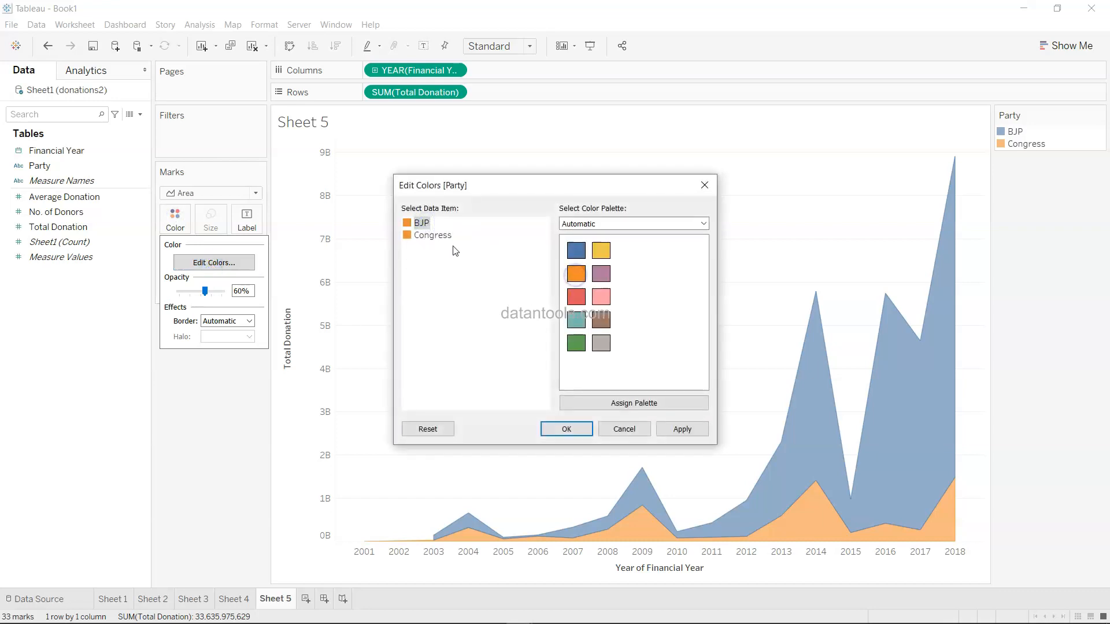
left_click(440, 236)
left_click(569, 345)
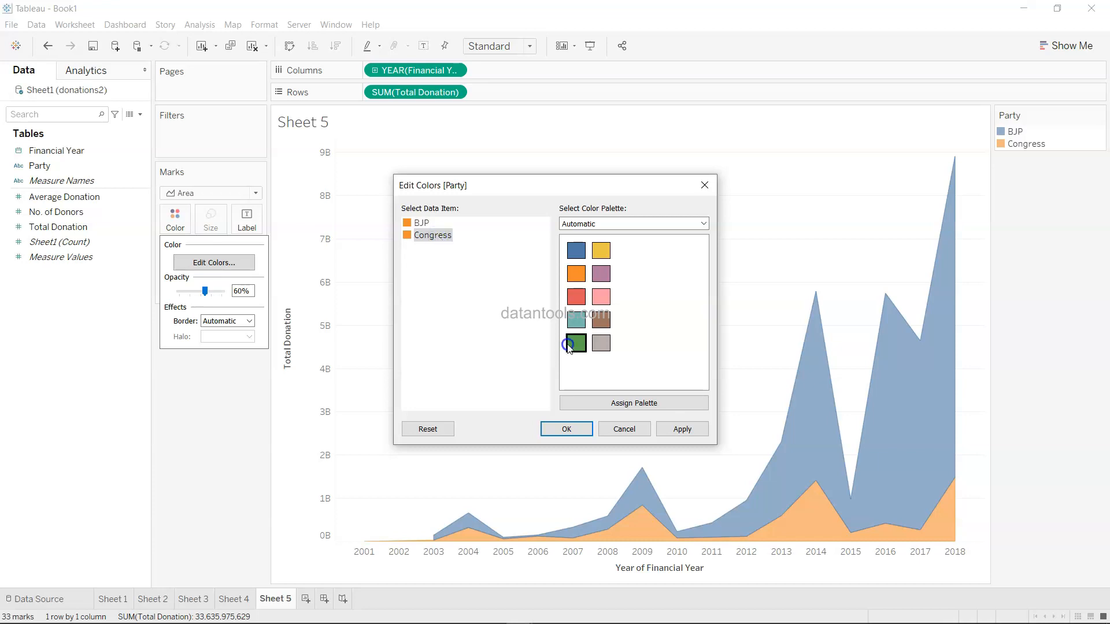
left_click(675, 428)
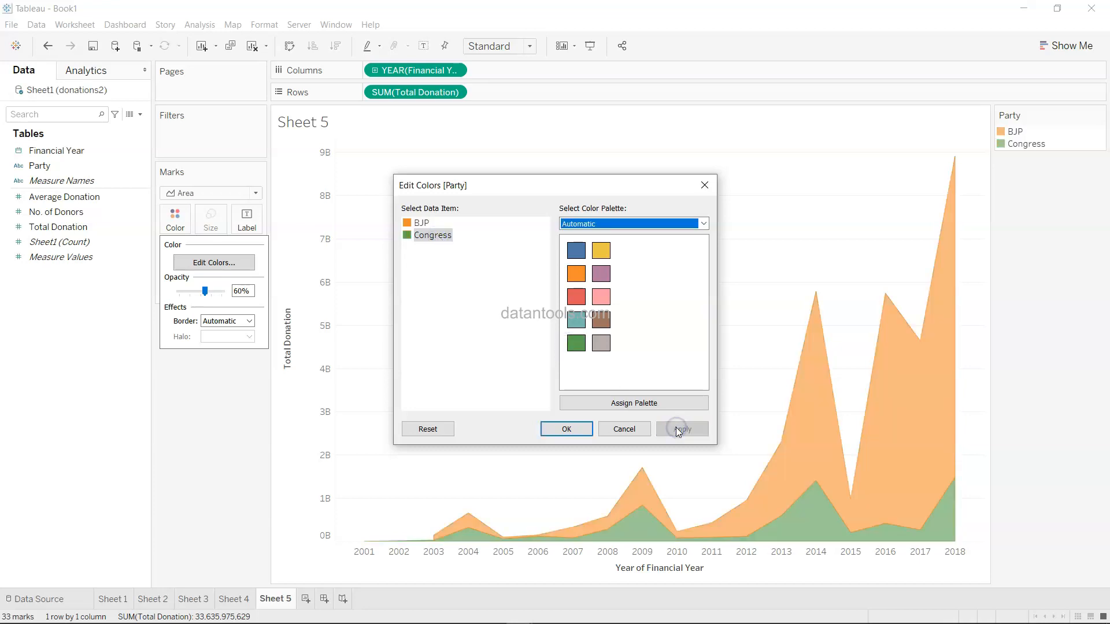
- Accept the Party colour assignments and hide the Party colour legend from the worksheet
left_click(578, 434)
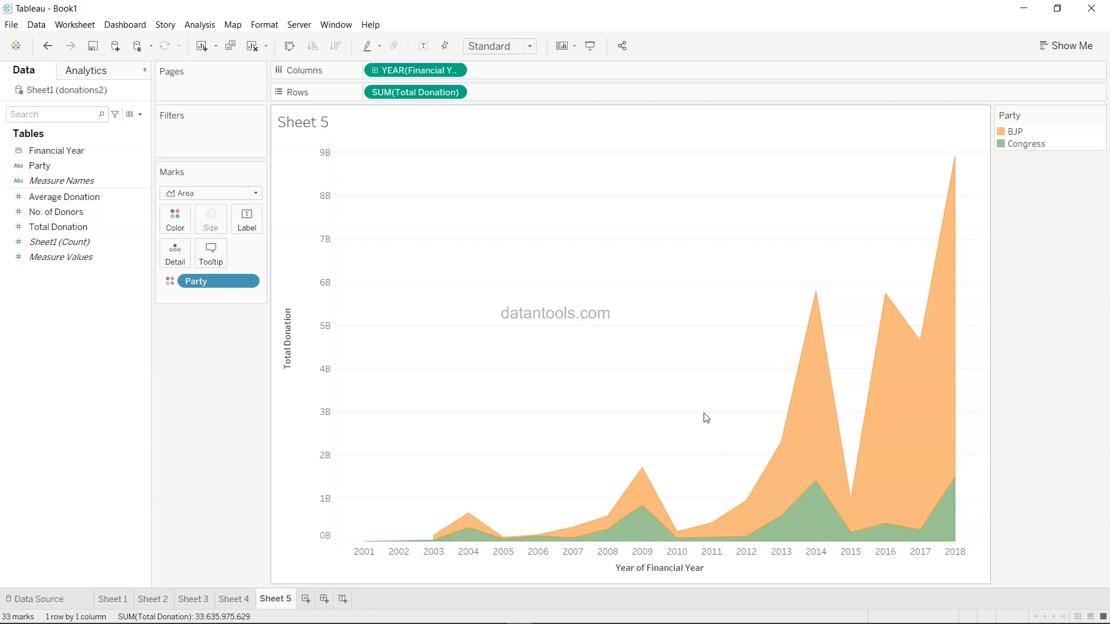
left_click(1099, 115)
left_click(1051, 225)
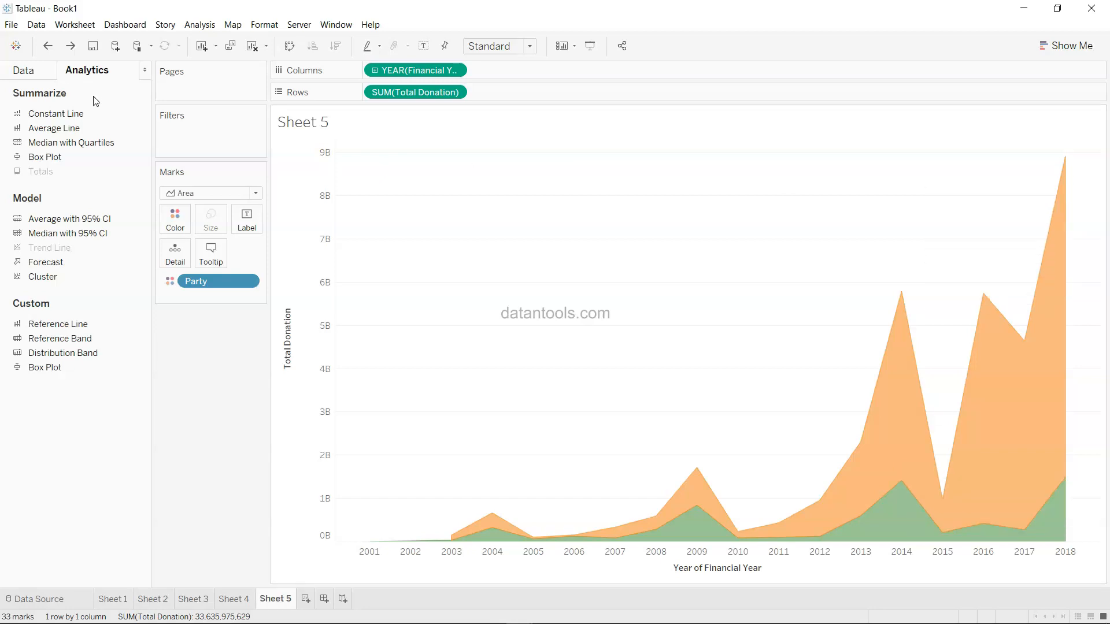
- Add a per-pane reference line on the Financial Year axis with the constant value 1/1/2014
left_click_drag(88, 324, 435, 198)
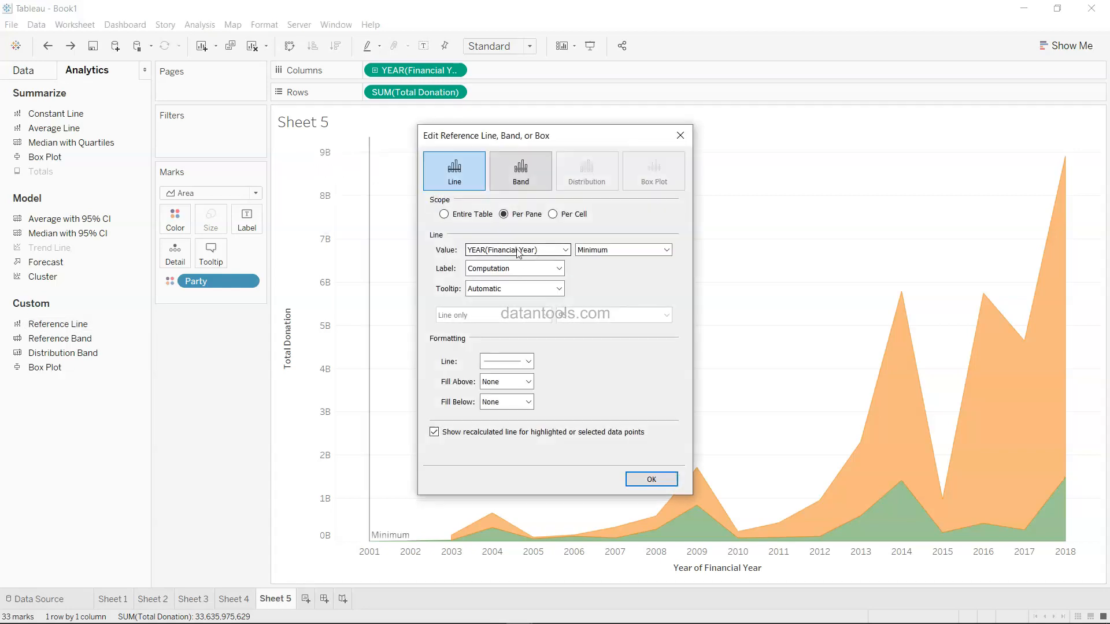
left_click(543, 255)
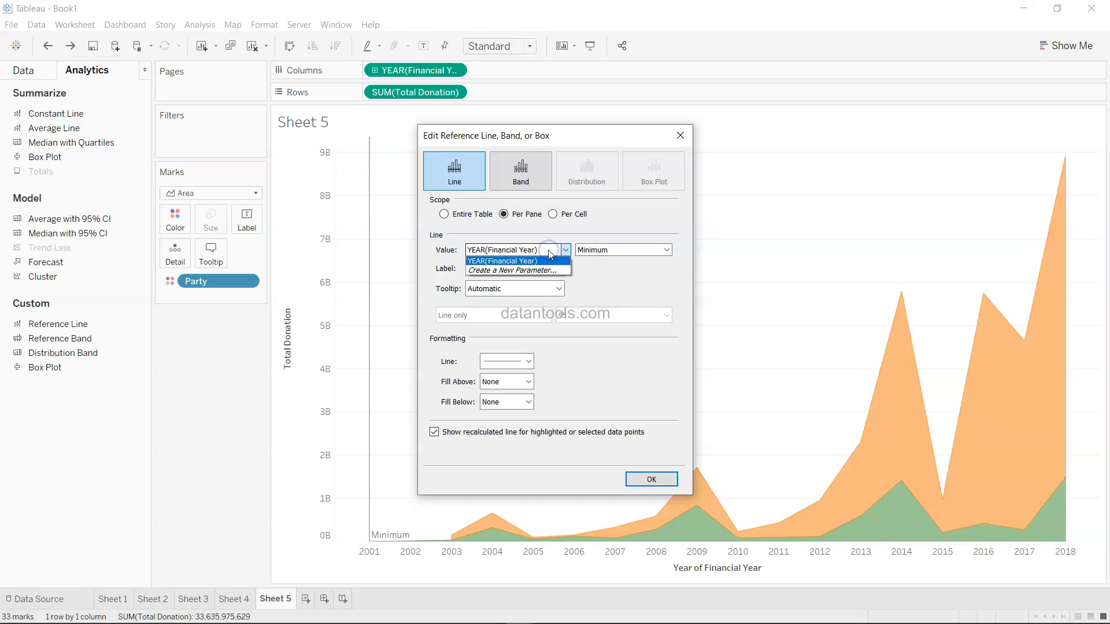
left_click(548, 250)
left_click(609, 250)
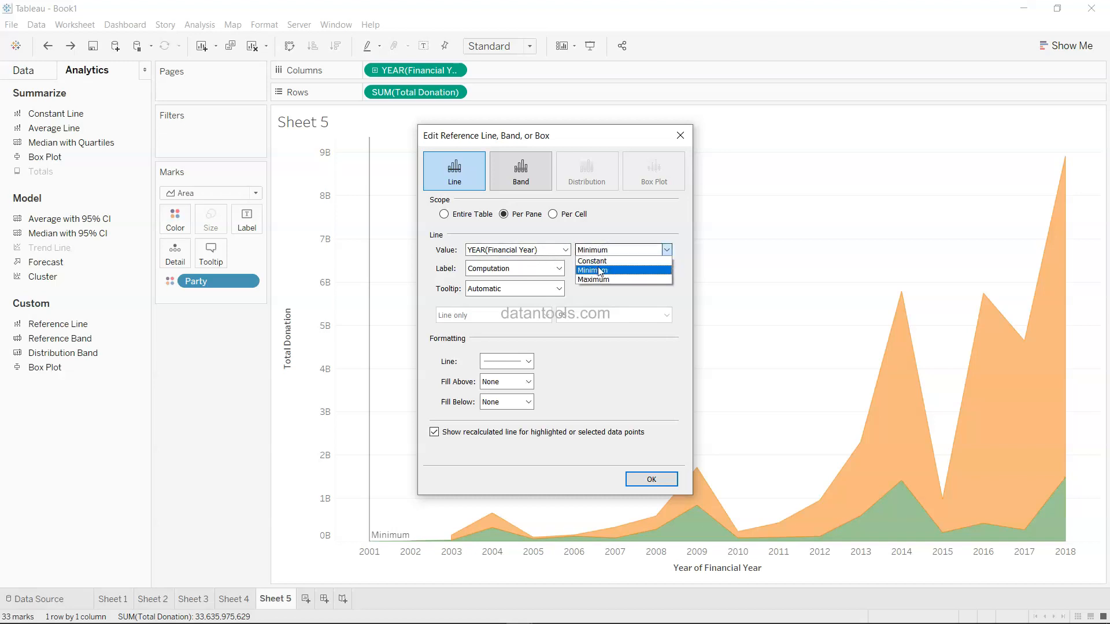
left_click(612, 261)
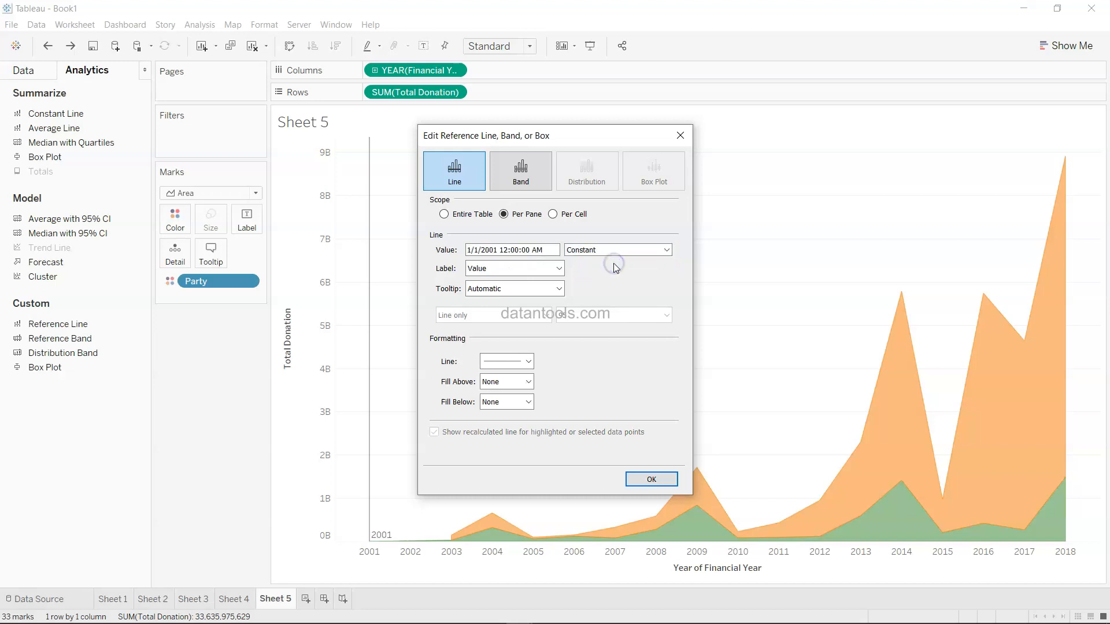
left_click(500, 250)
key("BackSpace")
key("BackSpace")
type("14")
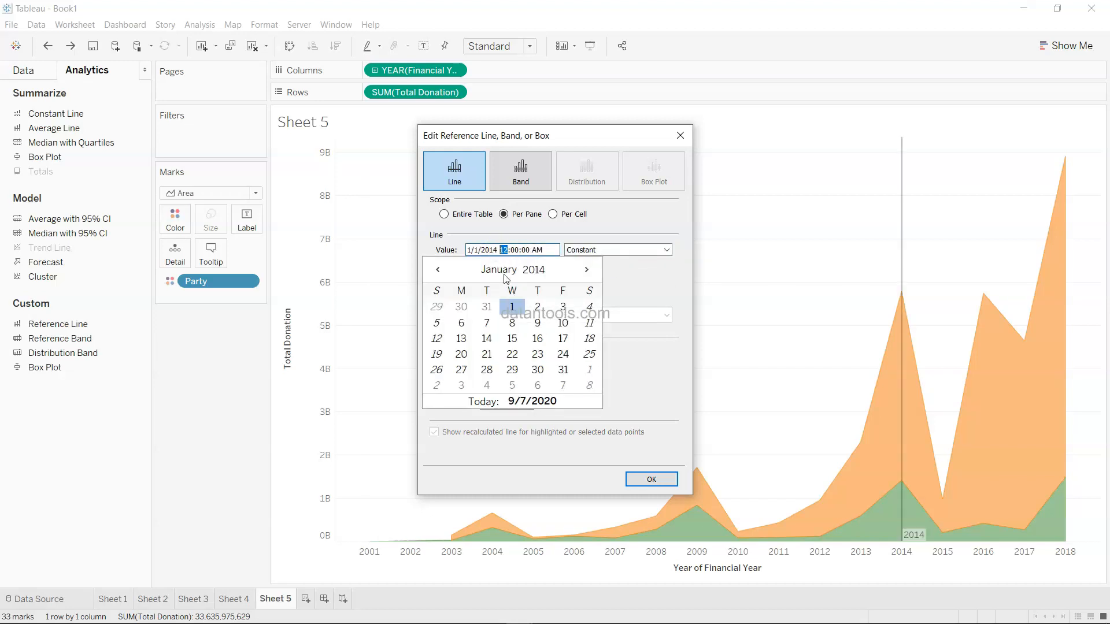
left_click(648, 279)
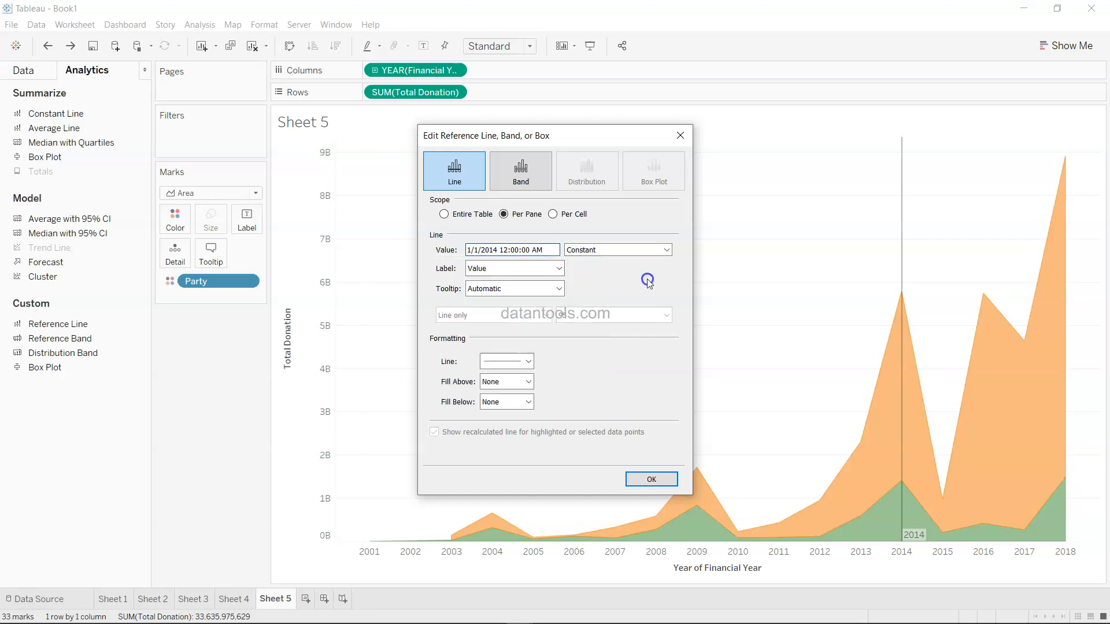
- Give the 2014 reference line the custom label "2014 General Election"
left_click(512, 269)
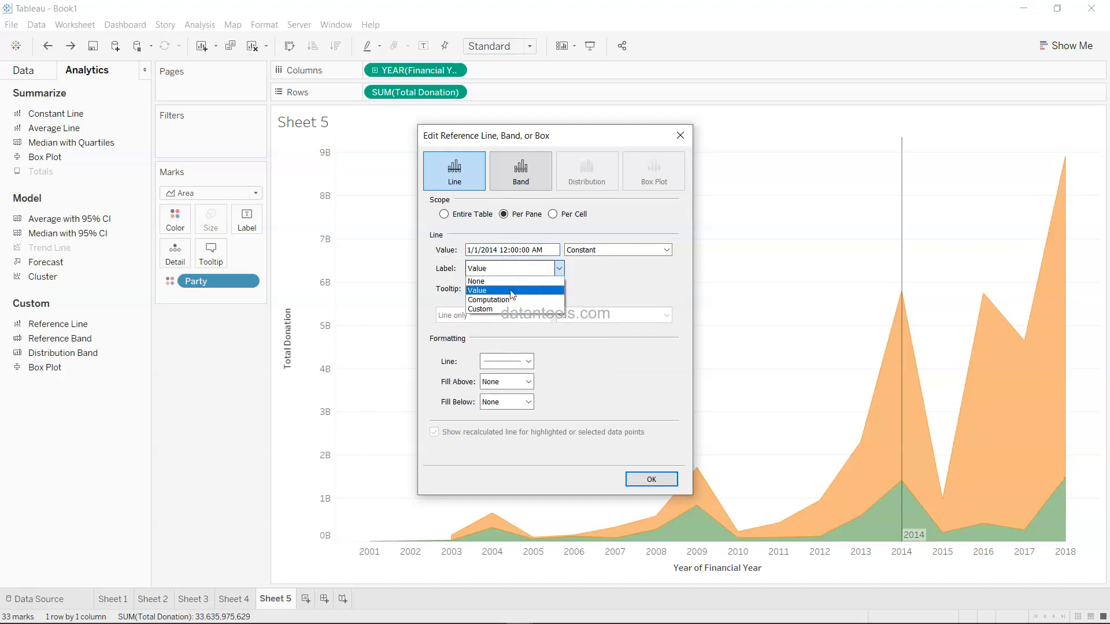
left_click(512, 309)
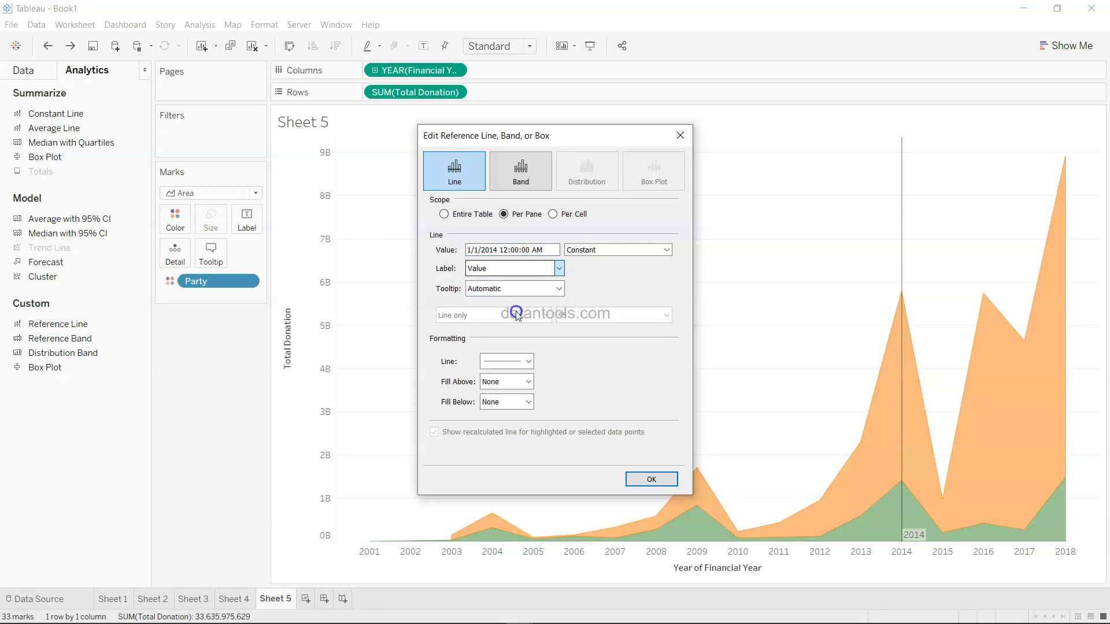
left_click(601, 269)
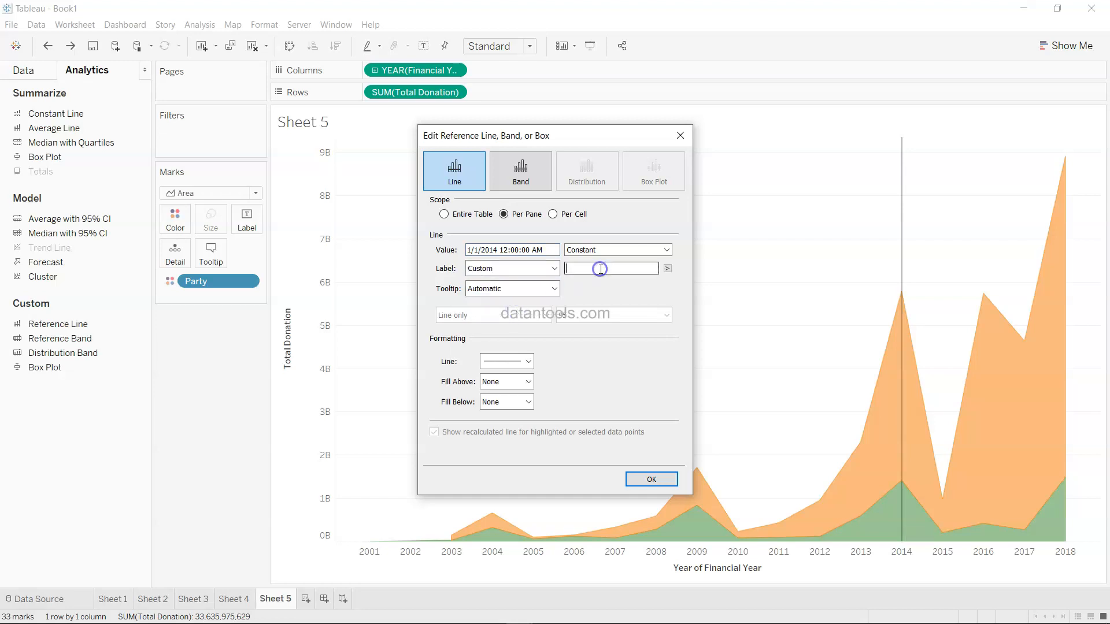
type("2014 General Election")
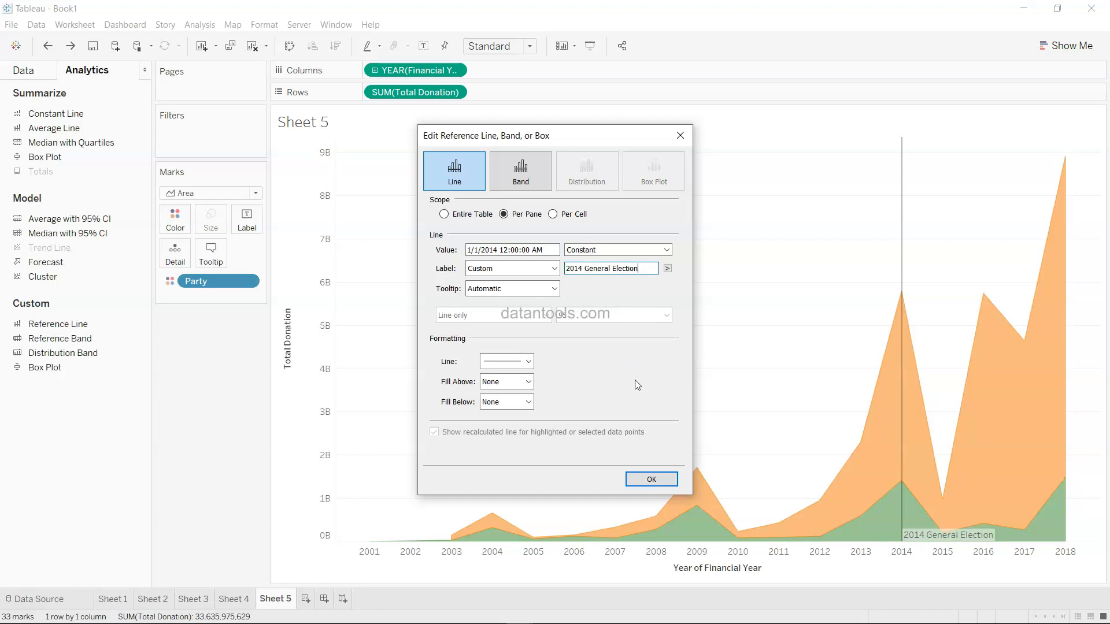
- Format the 2014 reference line as a dashed dark grey line and accept its settings
left_click(528, 362)
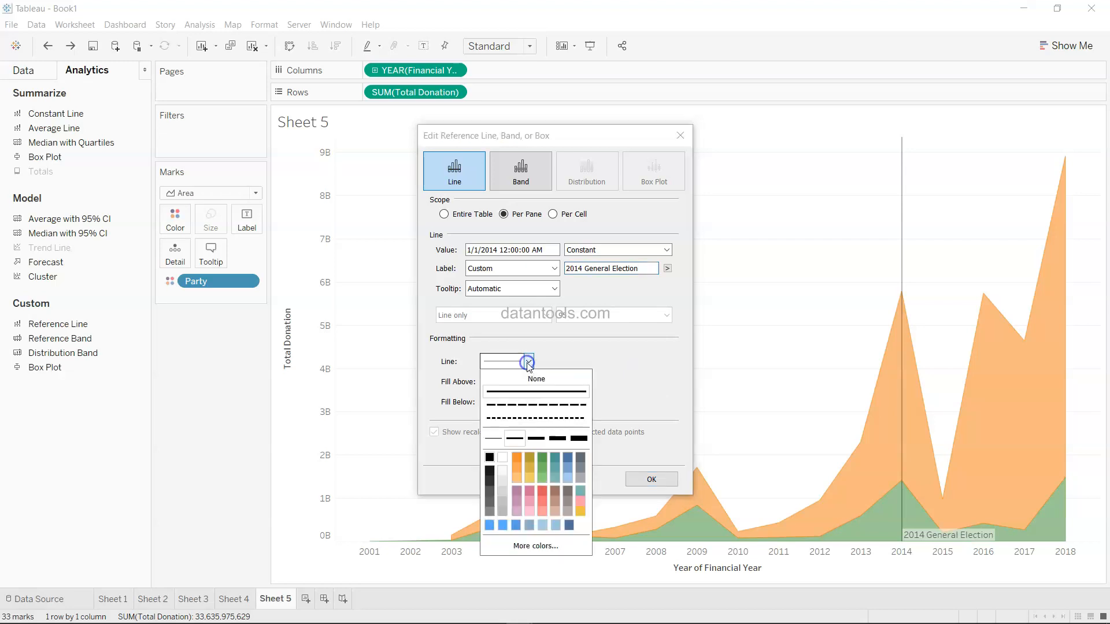
left_click(532, 406)
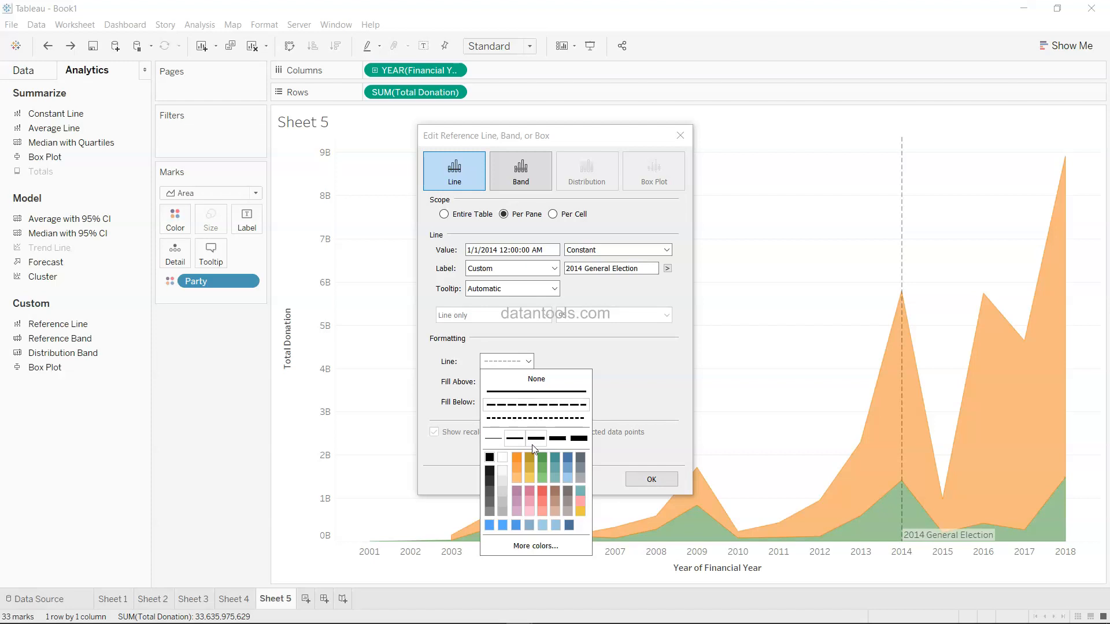
left_click(580, 457)
left_click(639, 407)
left_click(653, 480)
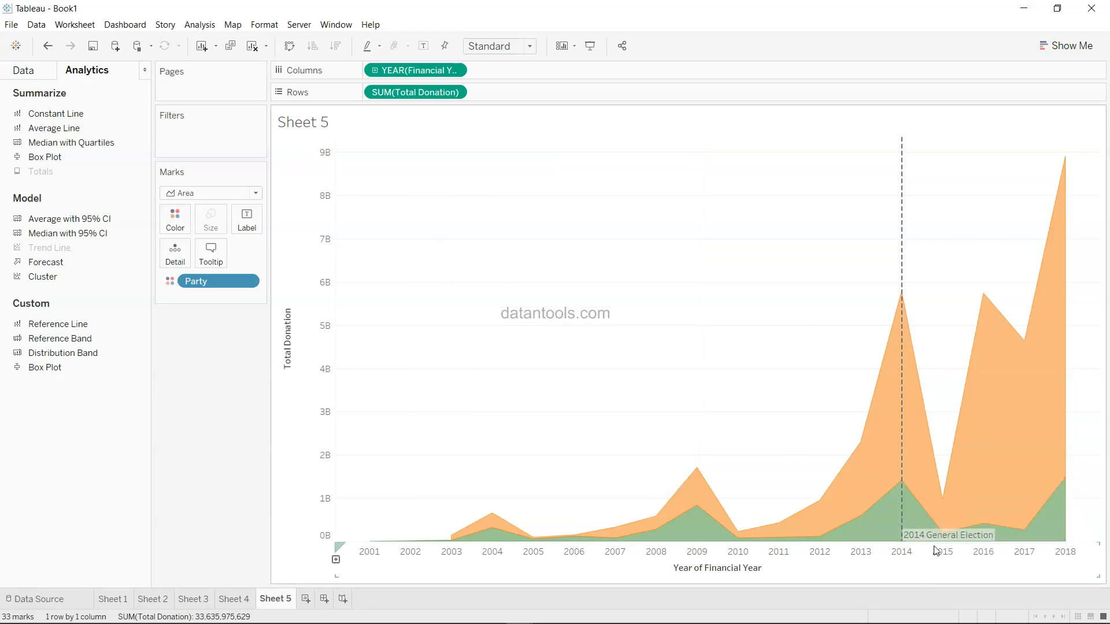
- Align the 2014 General Election label vertically to the top and horizontally to the left of its reference line
mouse_move(943, 537)
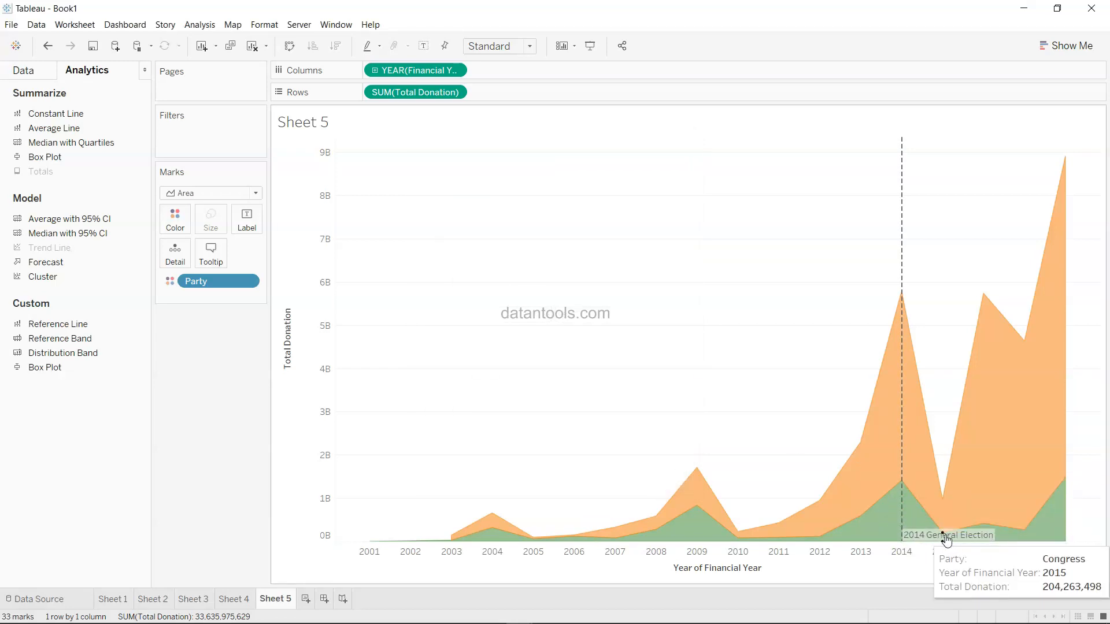
right_click(903, 194)
left_click(926, 210)
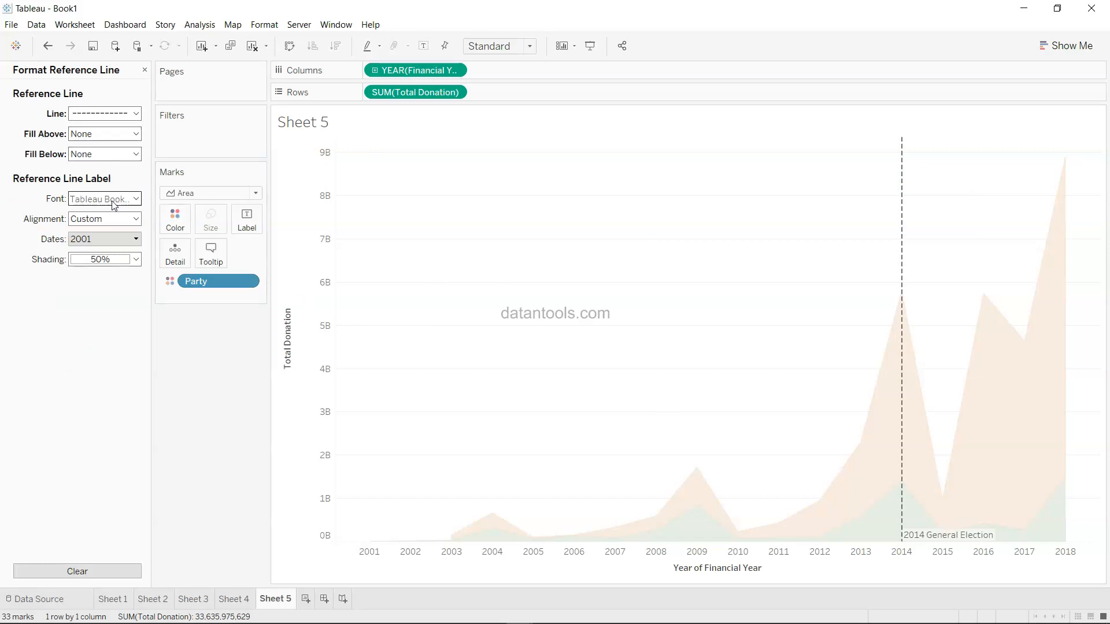
left_click(112, 218)
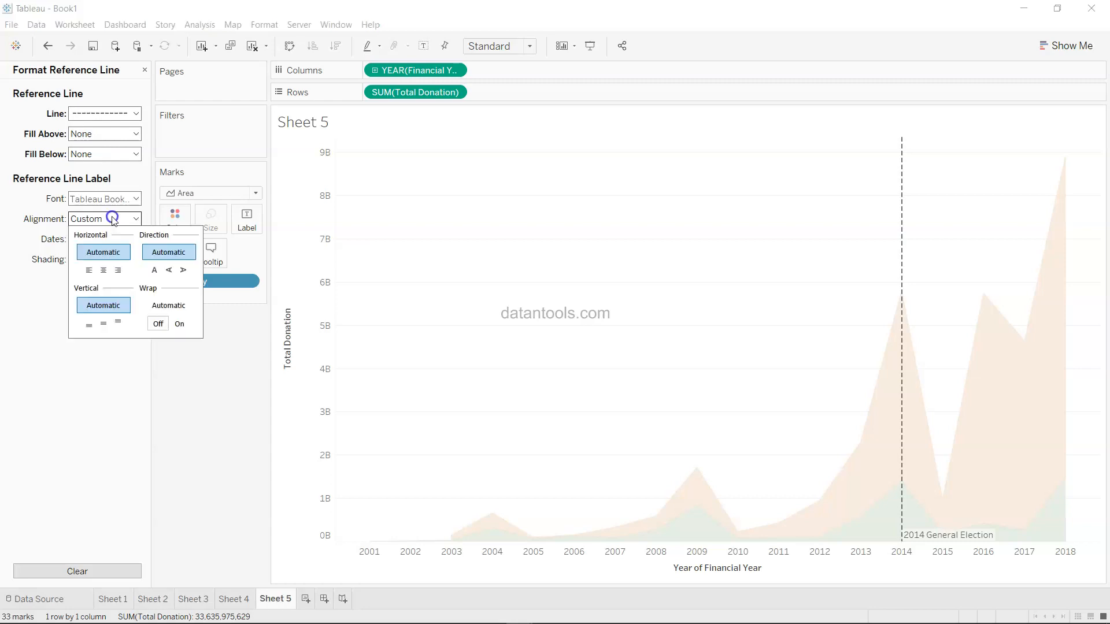
left_click(119, 323)
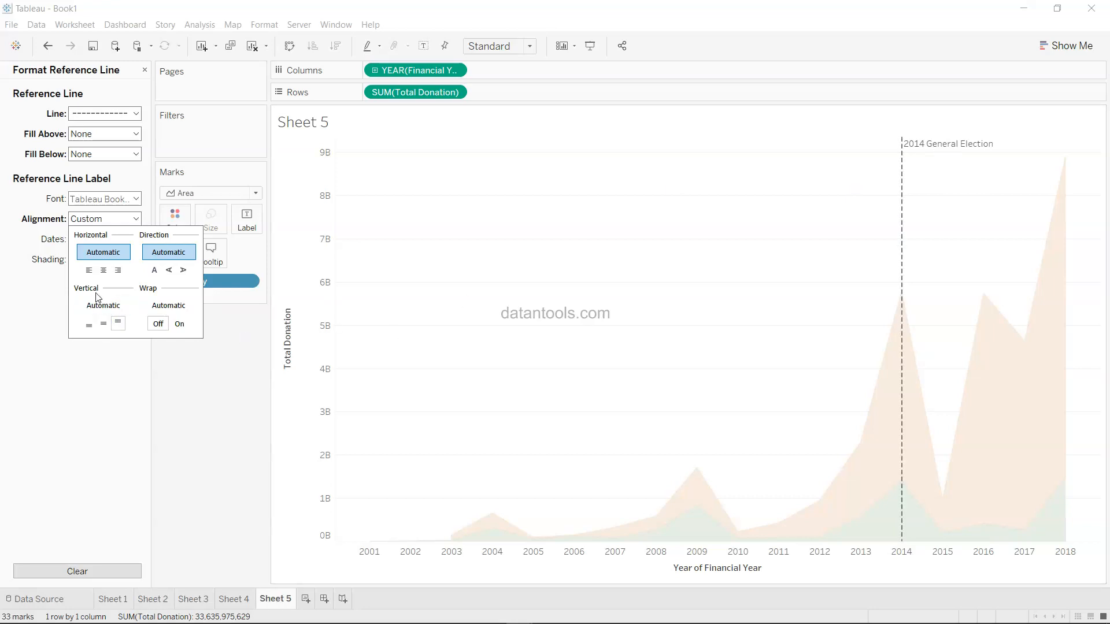
left_click(88, 270)
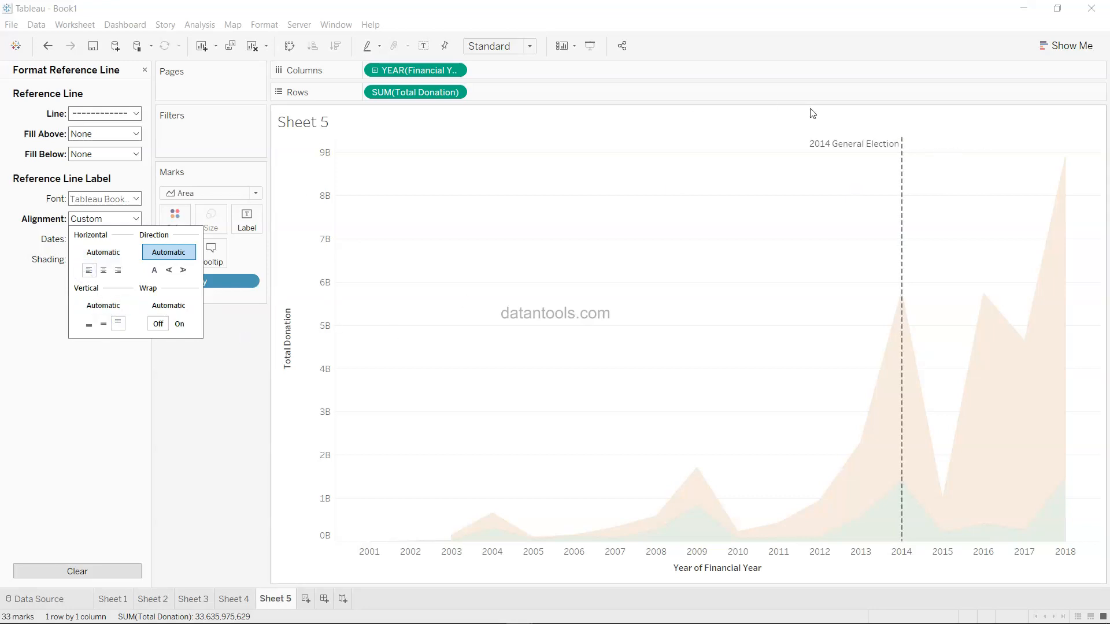
left_click(849, 160)
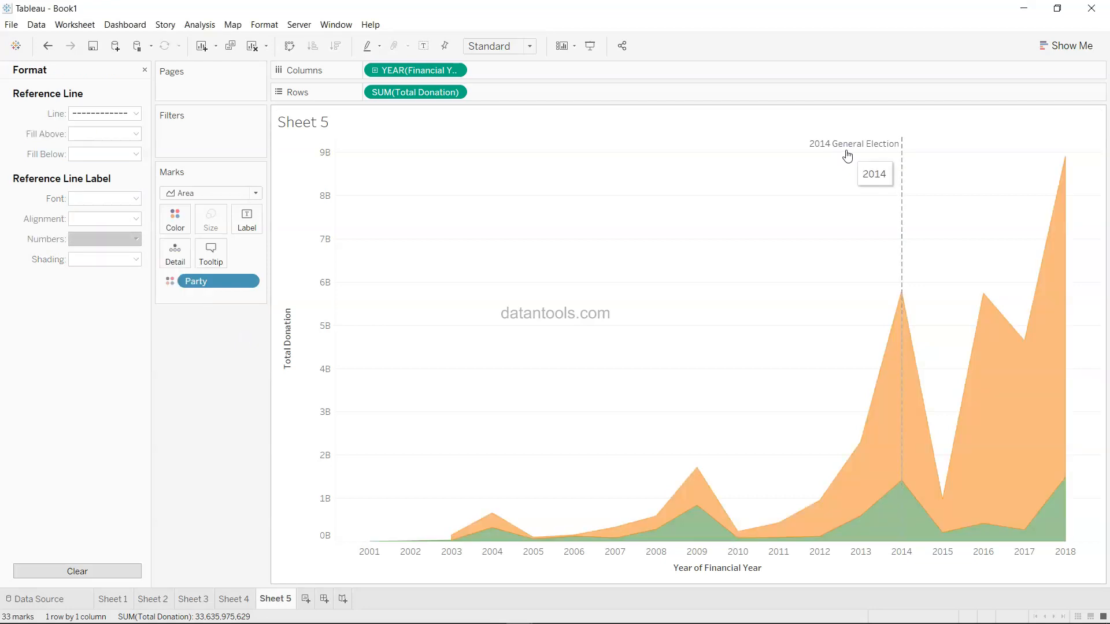
- Set the 2014 General Election label's font to Tableau Bold and close the reference line formatting
left_click(850, 145)
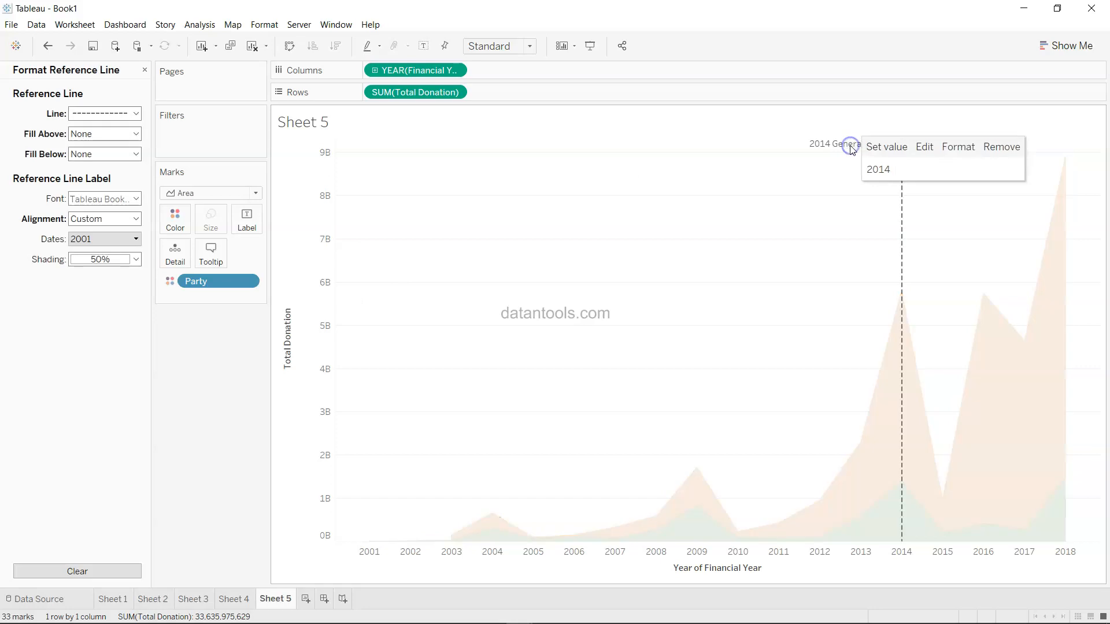
left_click(111, 202)
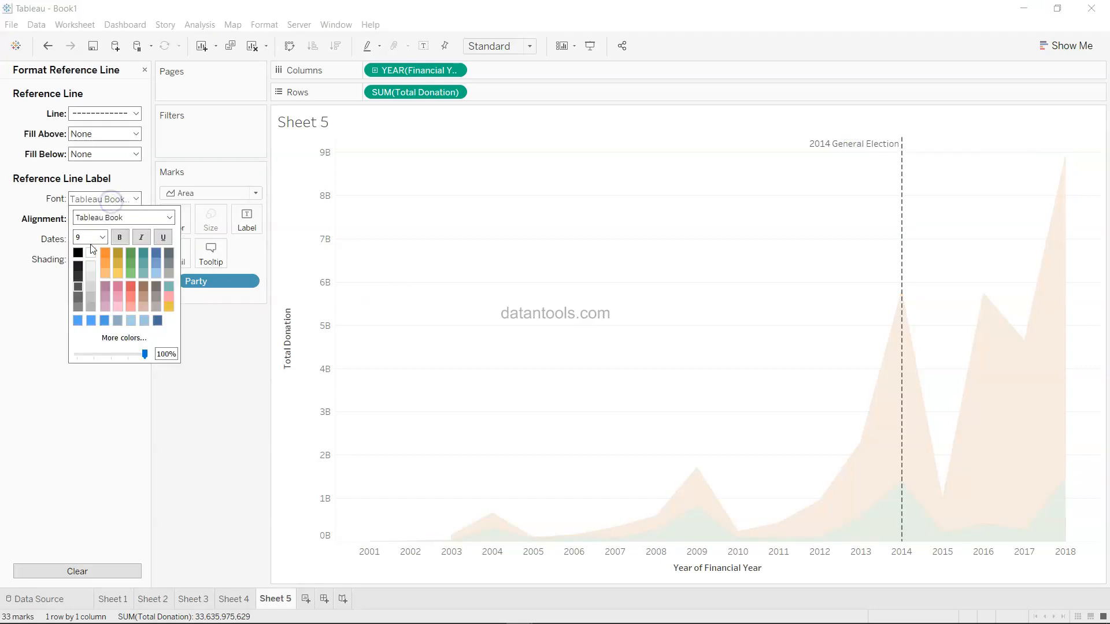
left_click(170, 218)
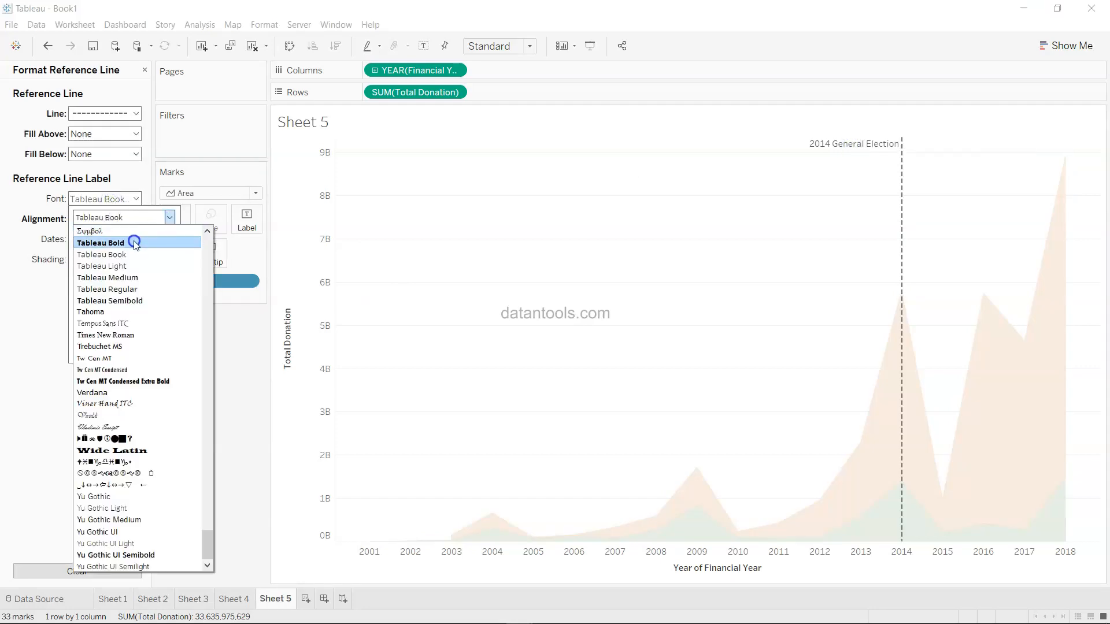
left_click(136, 240)
left_click(678, 278)
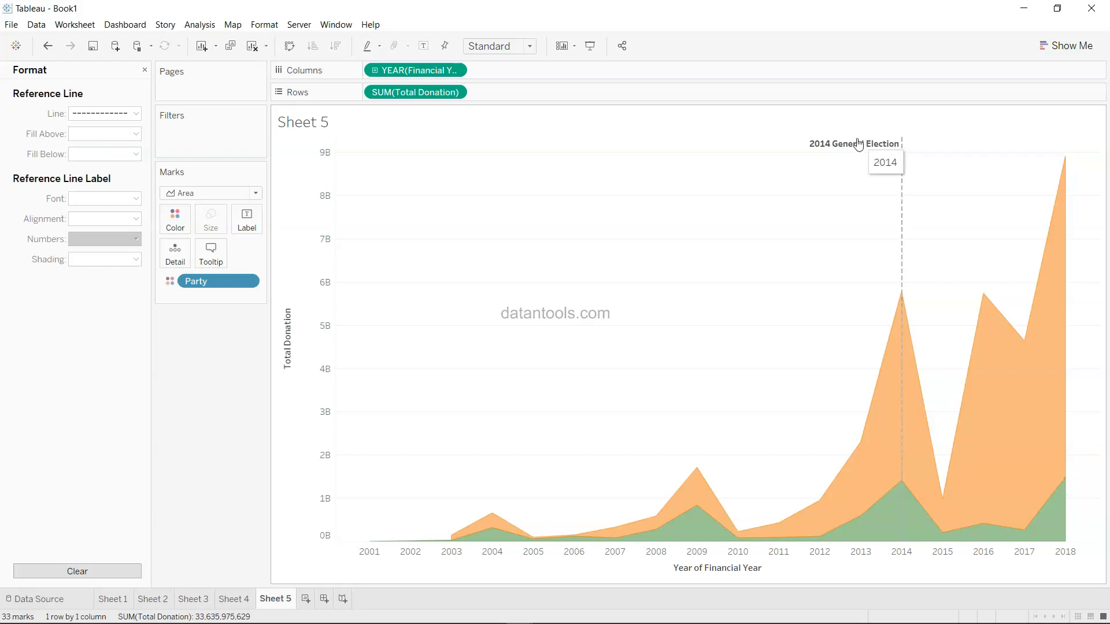
left_click(144, 70)
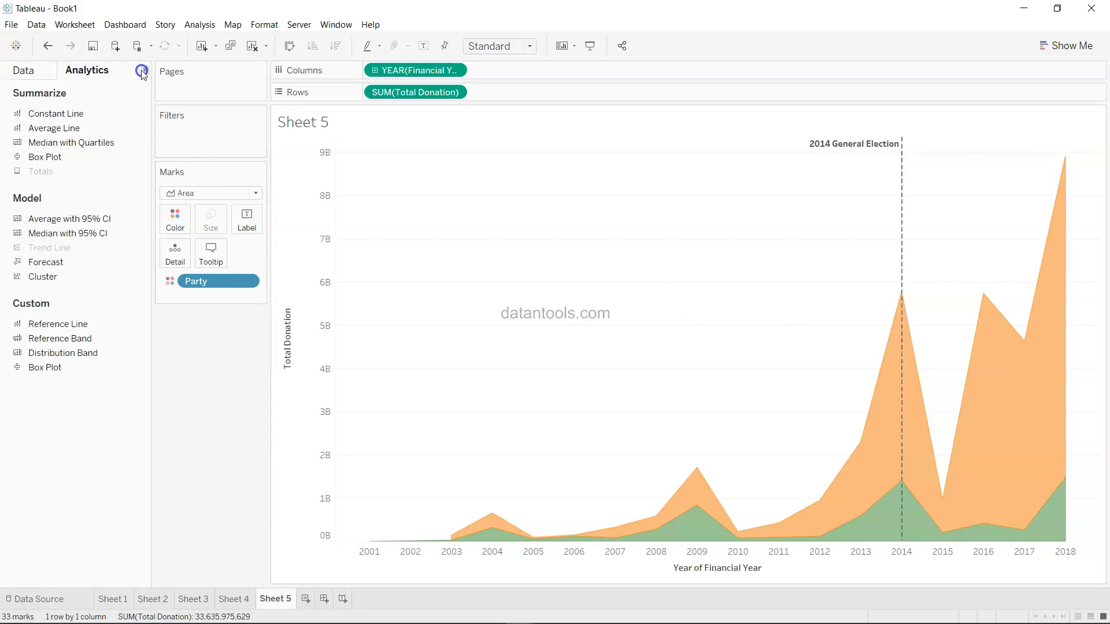
- Add a second reference line on the Financial Year axis with the constant value 1/1/2018
left_click_drag(88, 326, 432, 202)
left_click(590, 251)
left_click(589, 259)
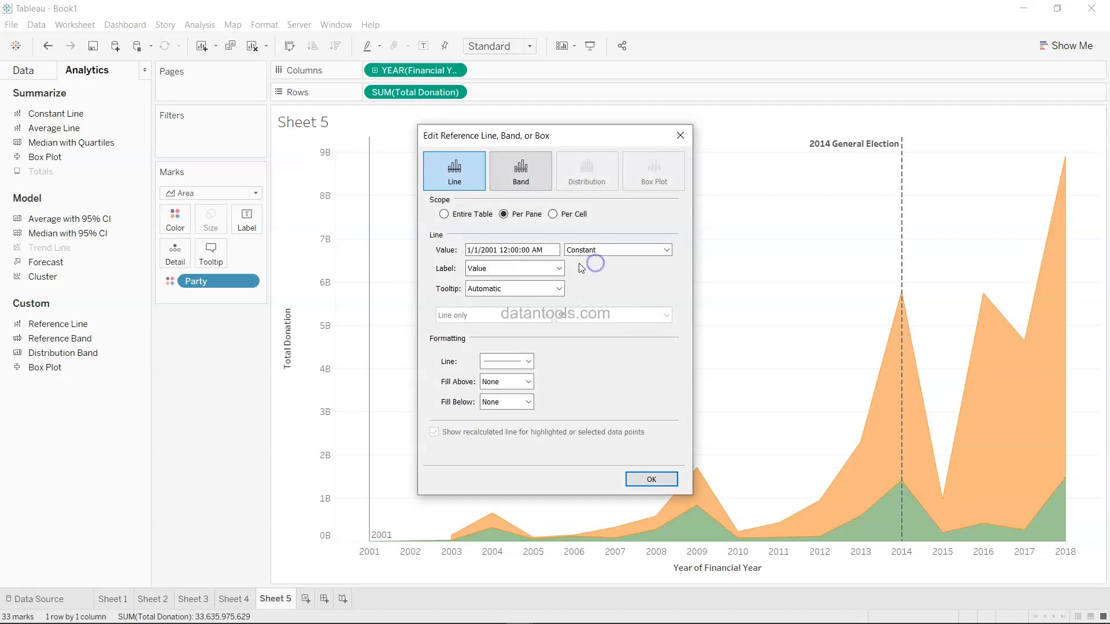
left_click(501, 248)
key("BackSpace")
type("9")
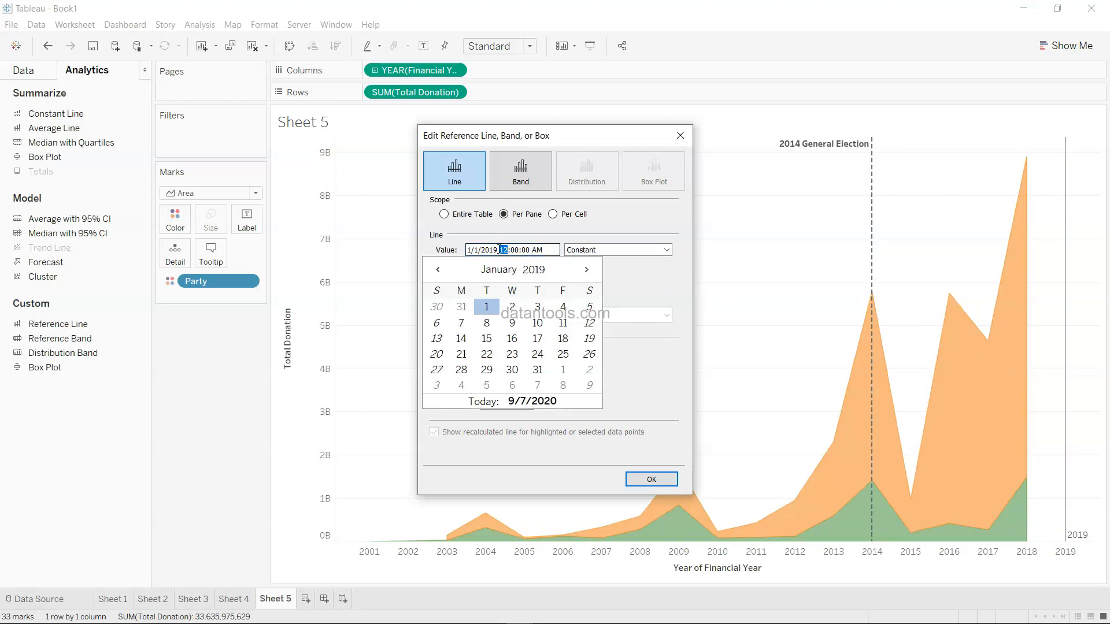
key("BackSpace")
type("8")
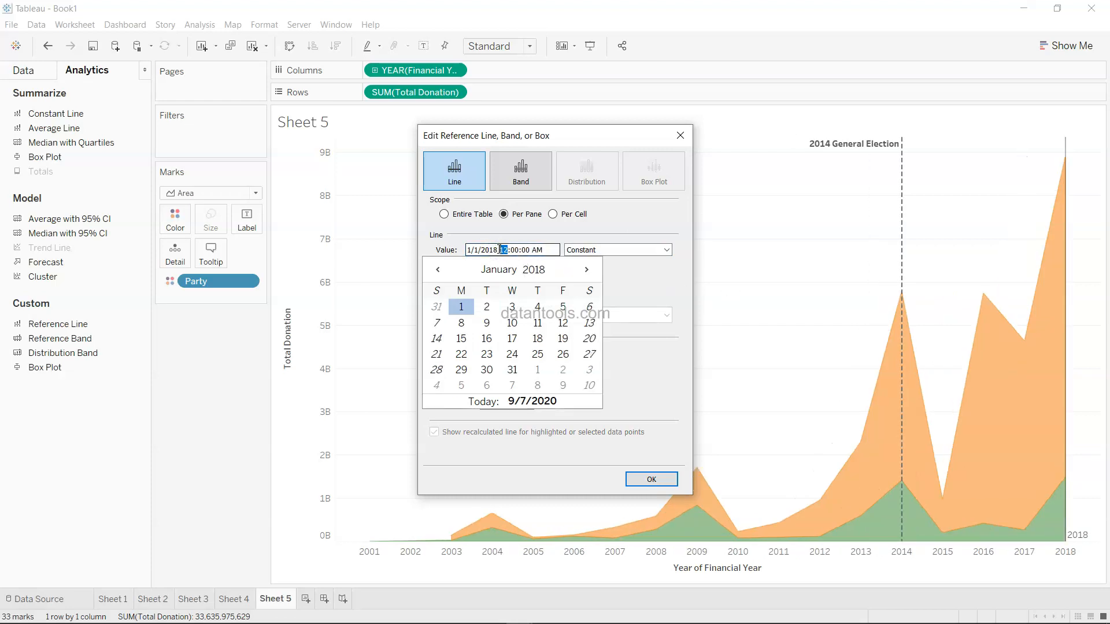
left_click(653, 281)
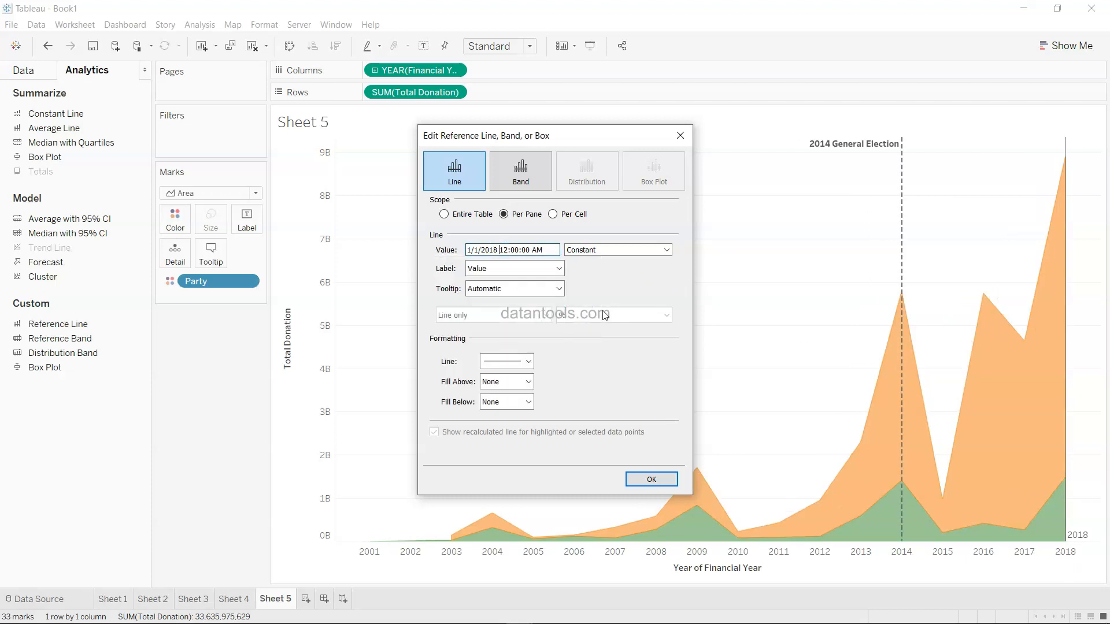
- Give the 2018 reference line the custom label "2019 General Election"
left_click(537, 270)
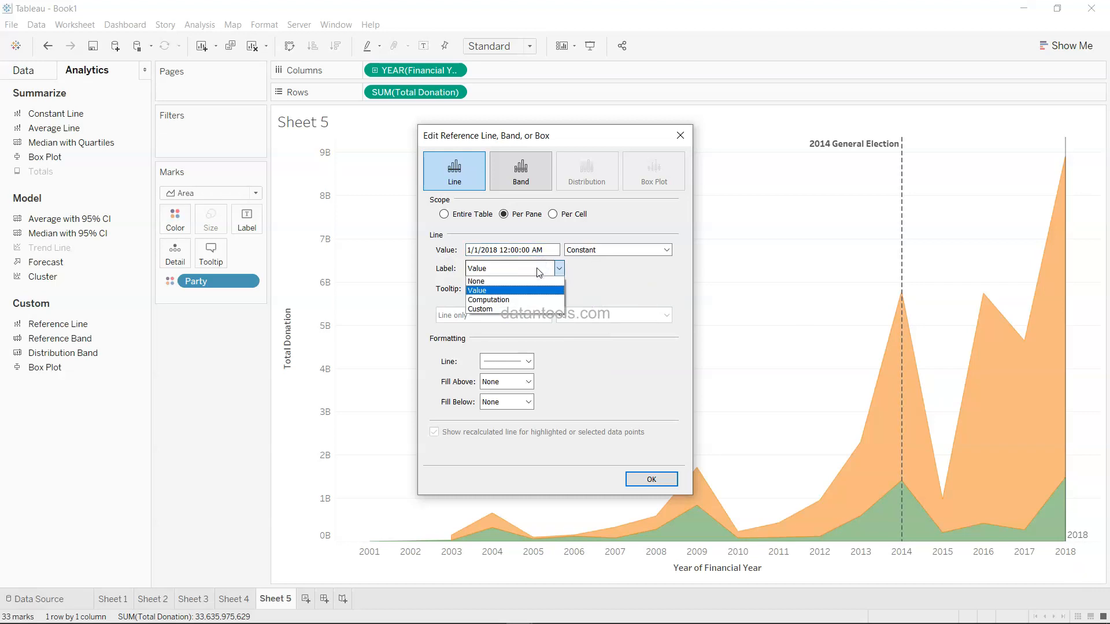
left_click(538, 309)
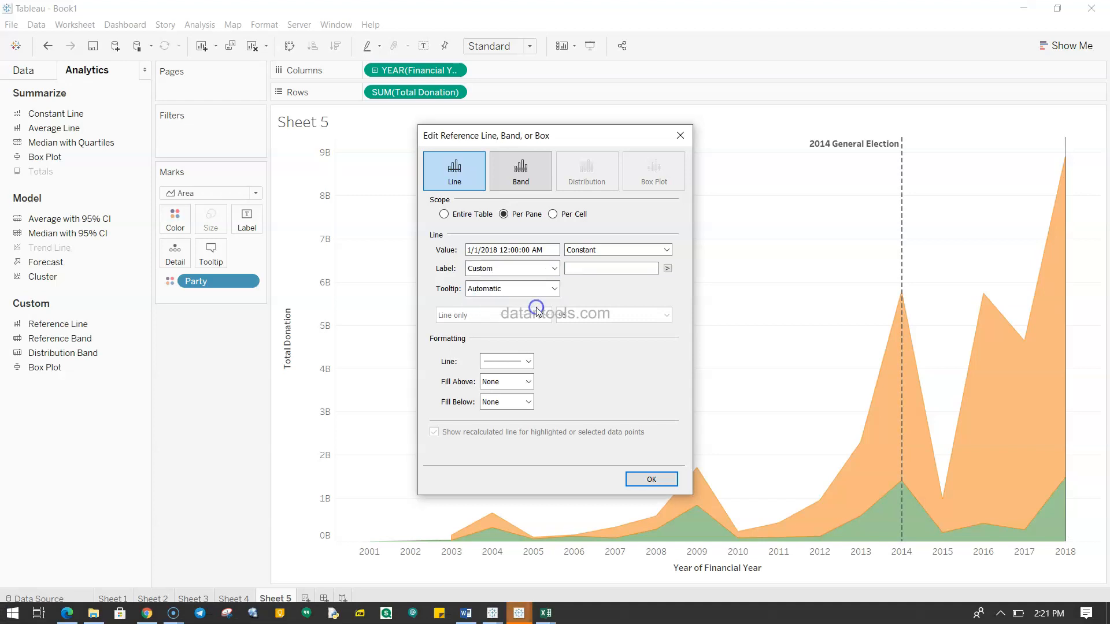
left_click(514, 611)
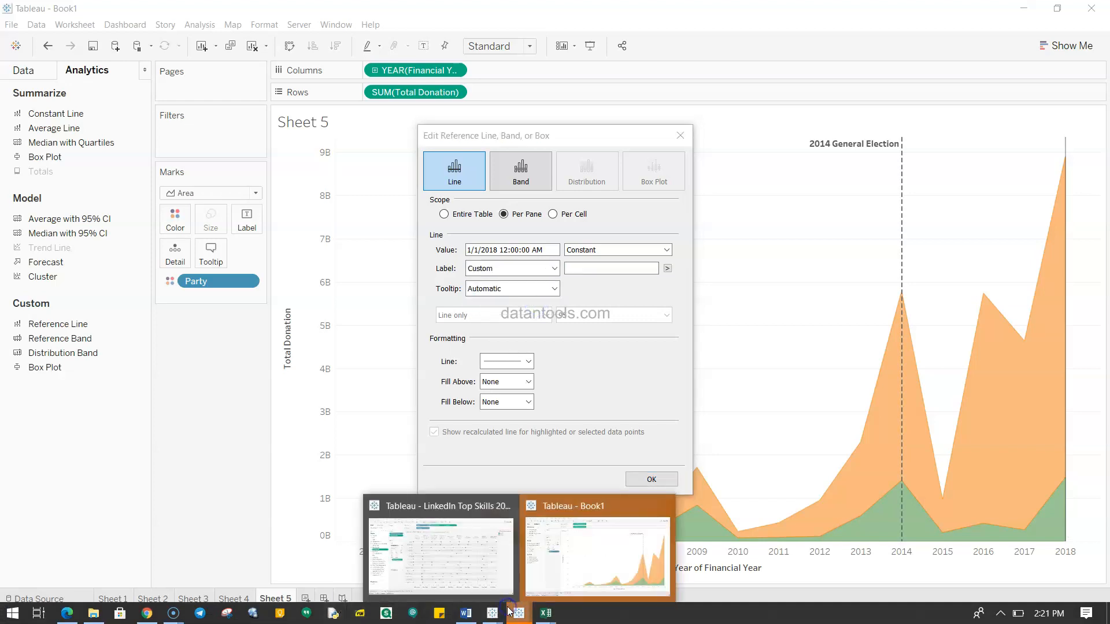
left_click(543, 579)
left_click(604, 269)
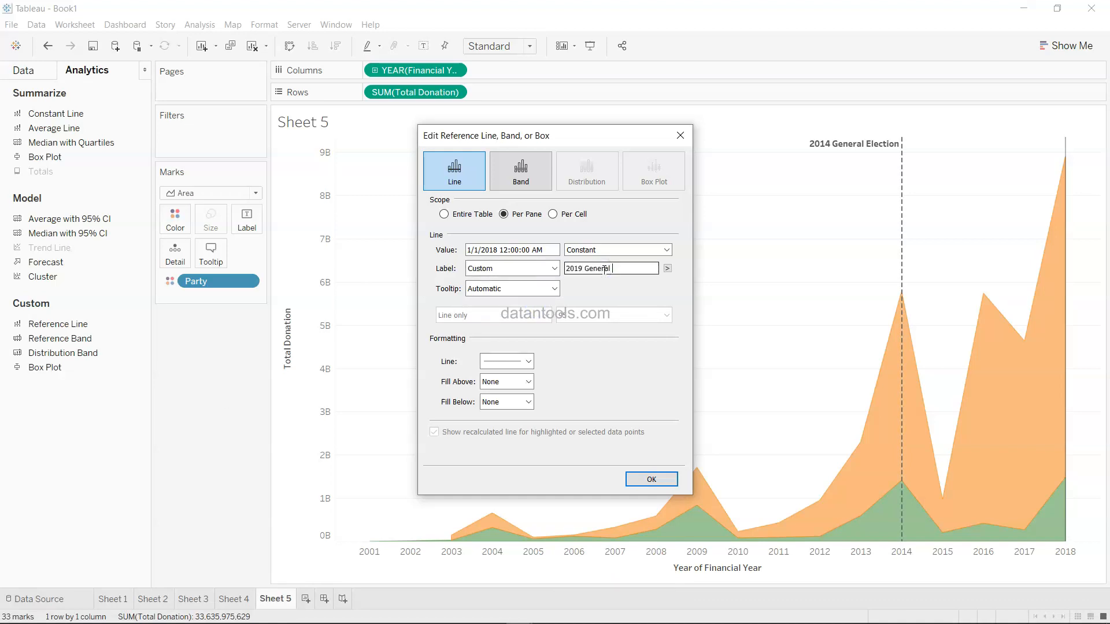
type("2019 General Ec")
key("BackSpace")
type("lection")
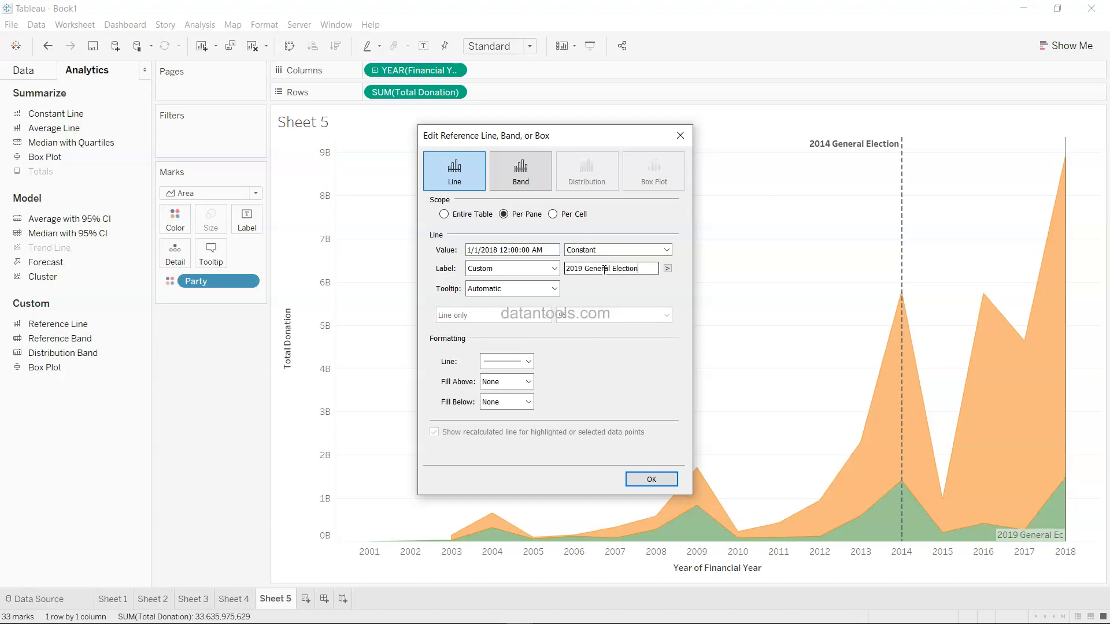
- Confirm the settings of the reference line labelled "2019 General Election"
left_click(648, 478)
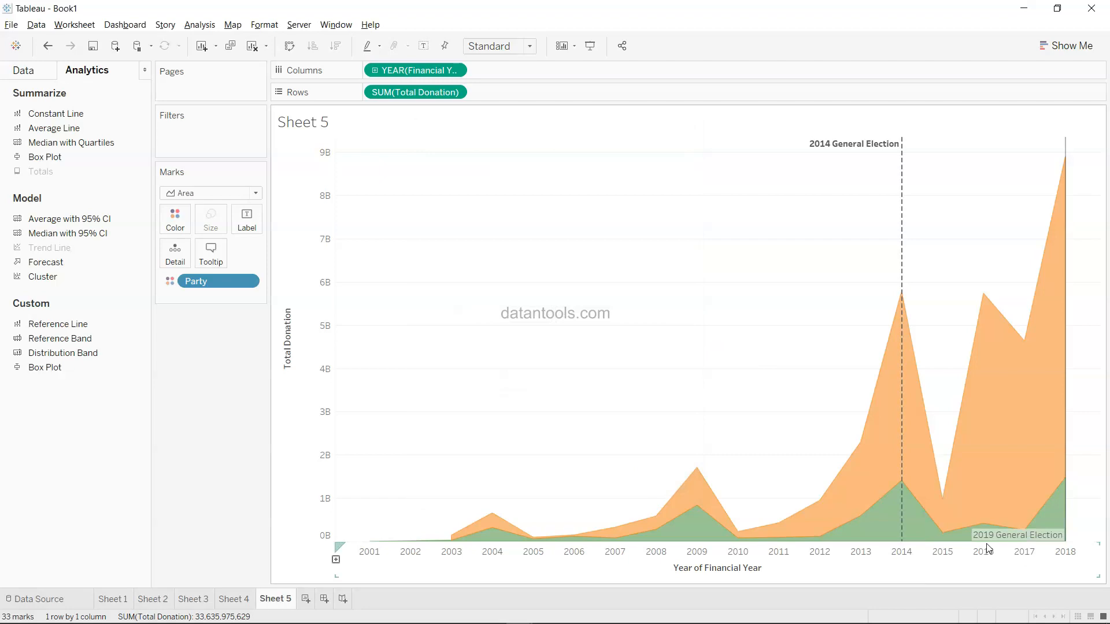
right_click(1000, 542)
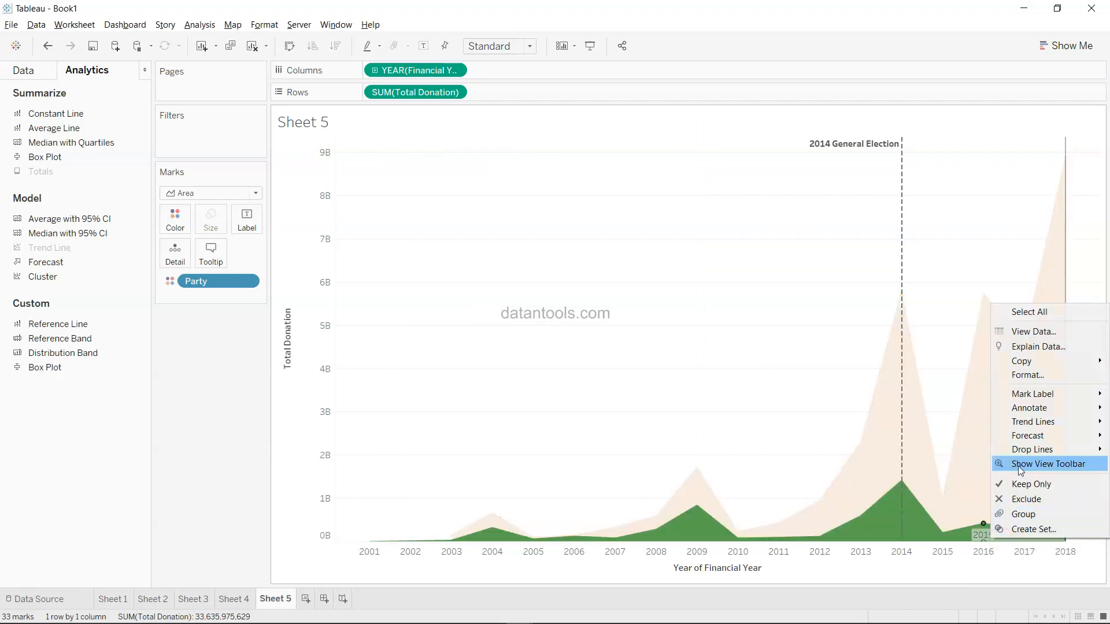
left_click(1029, 375)
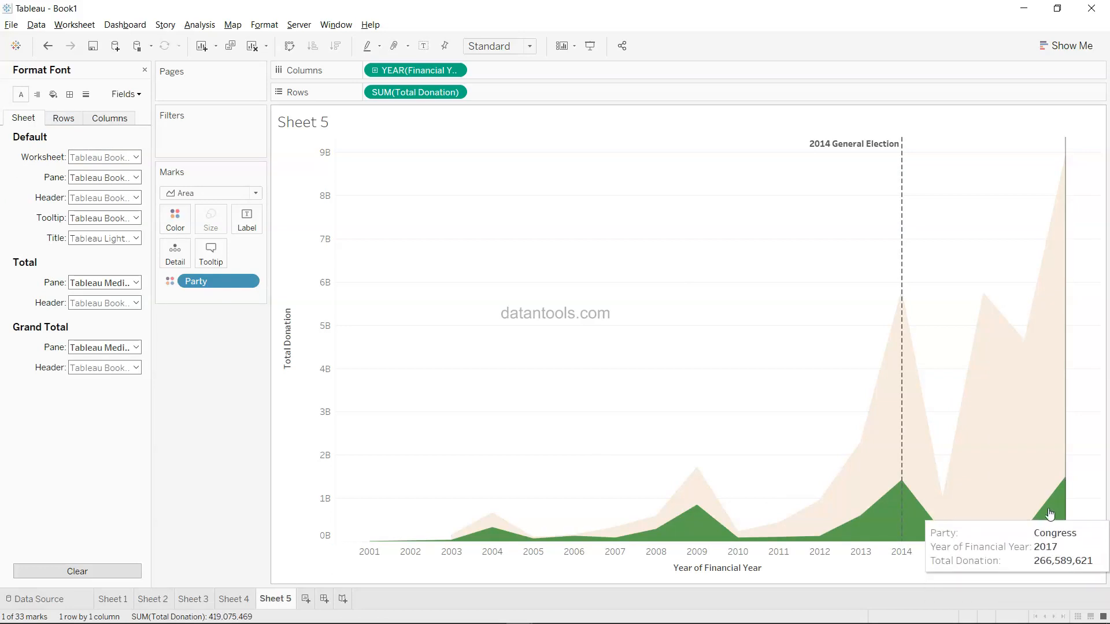
left_click(1063, 533)
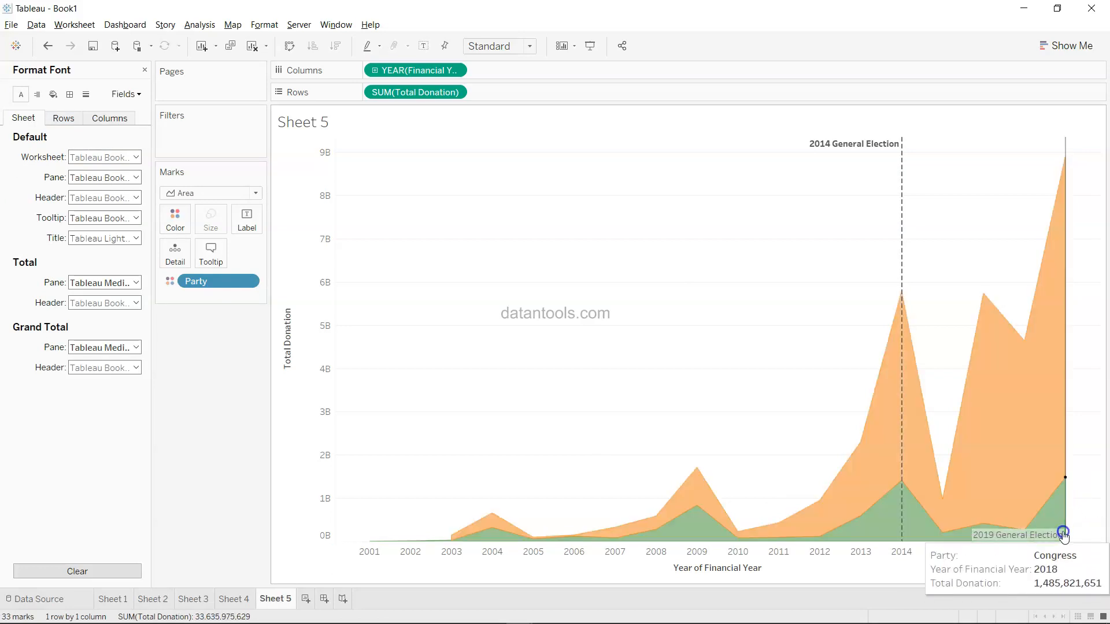
- Align the 2019 General Election label vertically to the top of its reference line
left_click(1066, 358)
right_click(1066, 355)
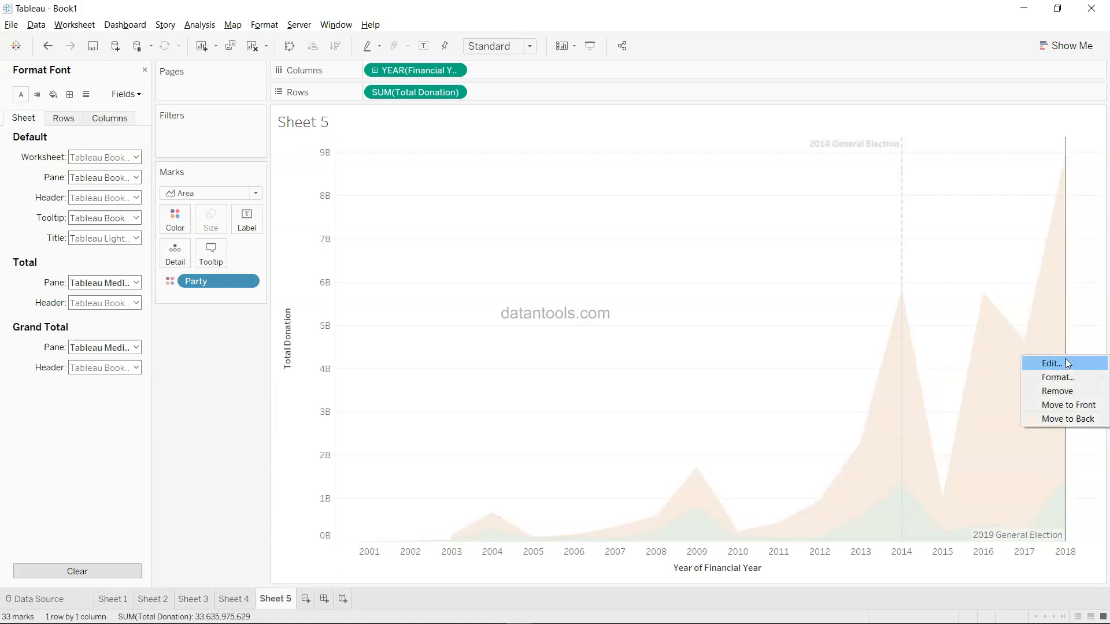
left_click(1073, 376)
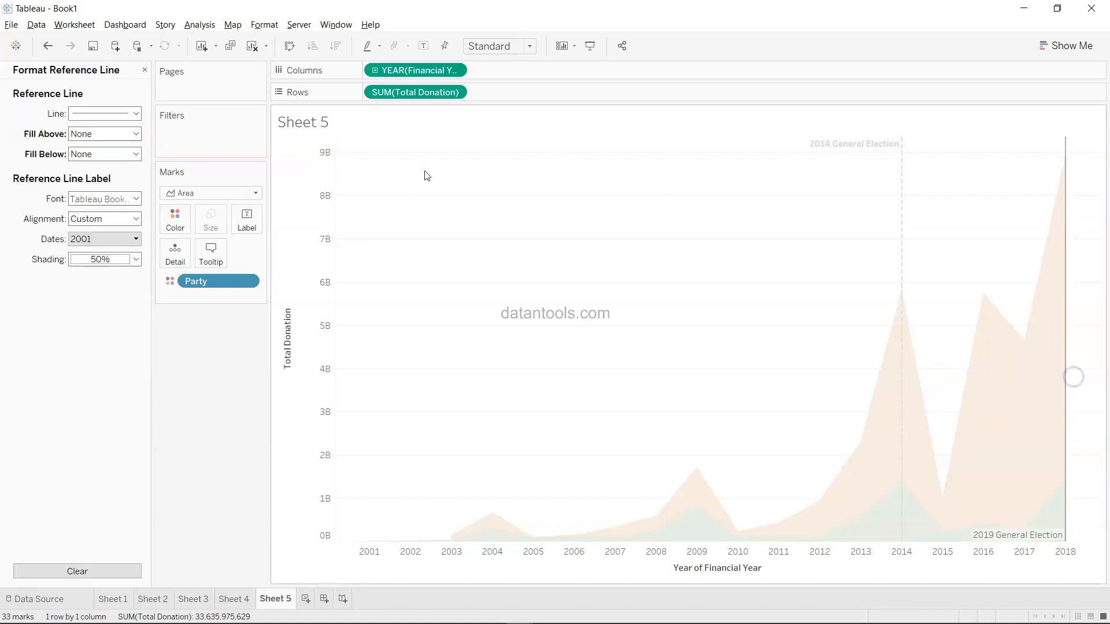
left_click(115, 217)
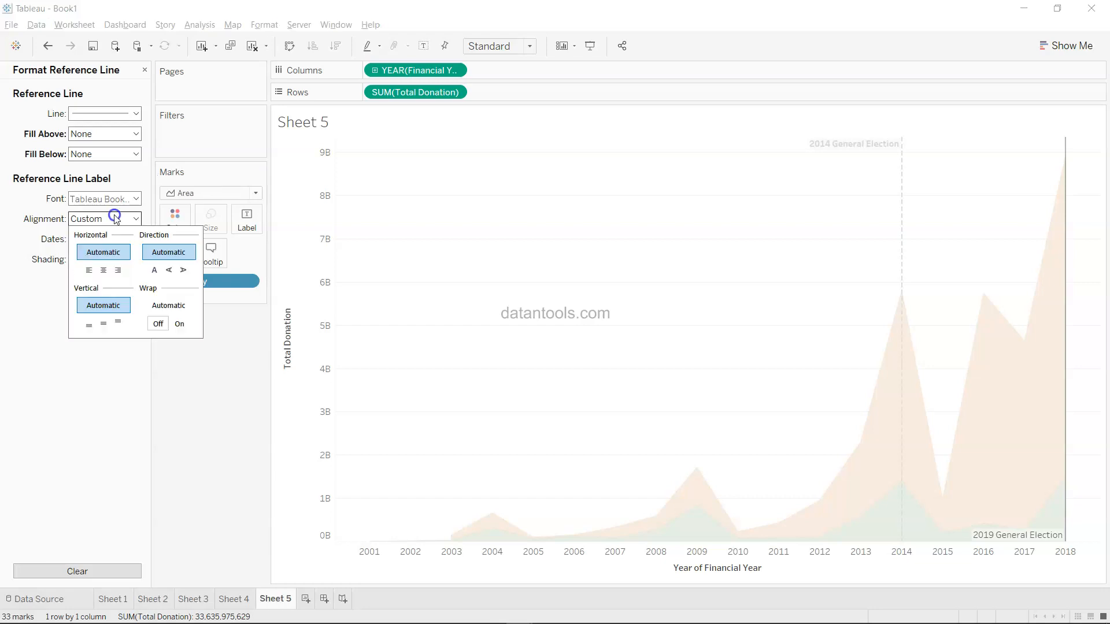
left_click(124, 324)
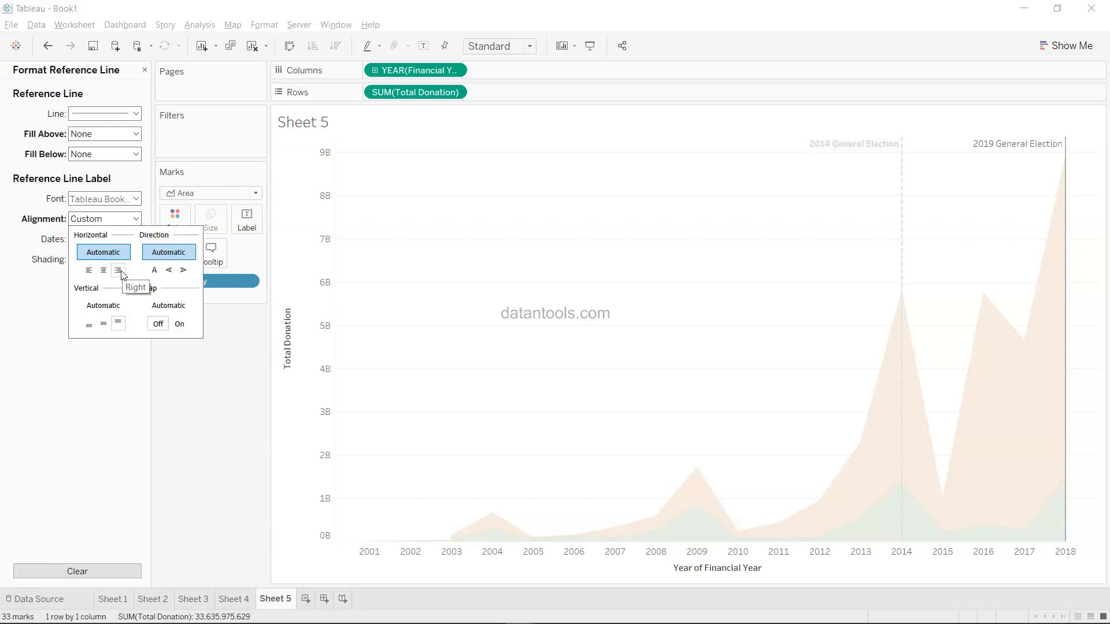
- Set the 2019 General Election label's font to Tableau Bold and make its reference line dashed
left_click(110, 199)
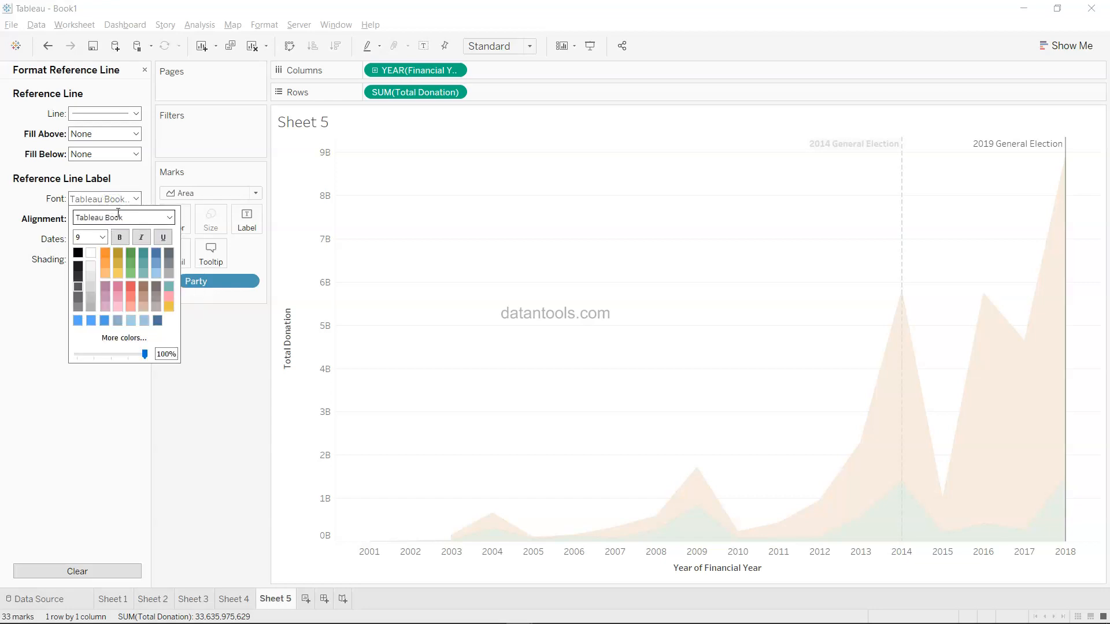
left_click(169, 218)
left_click(152, 242)
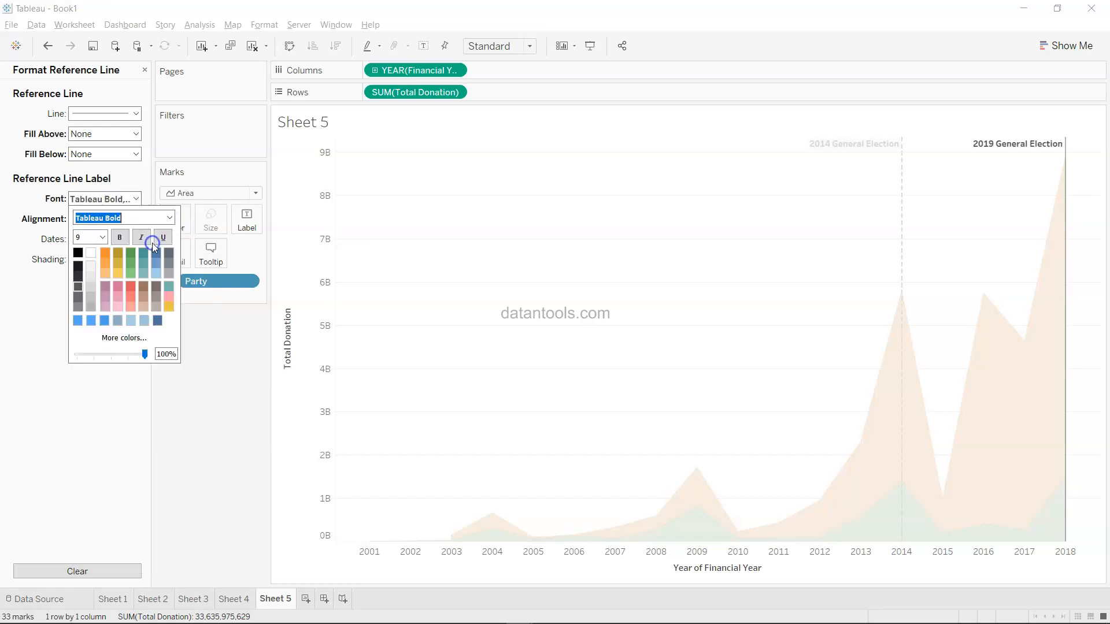
left_click(119, 112)
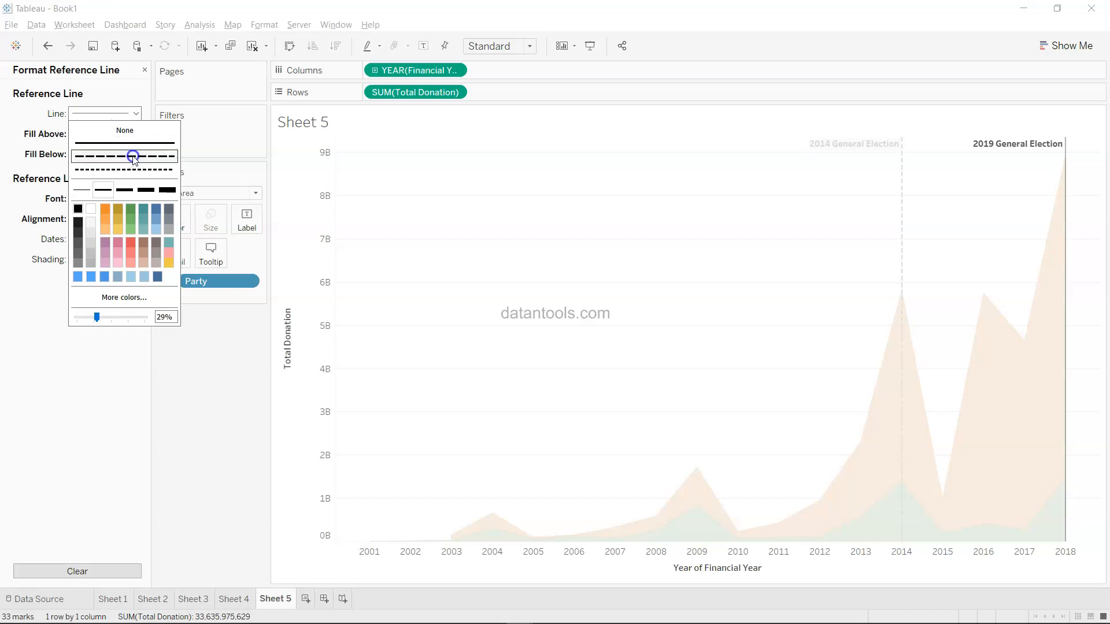
left_click(233, 430)
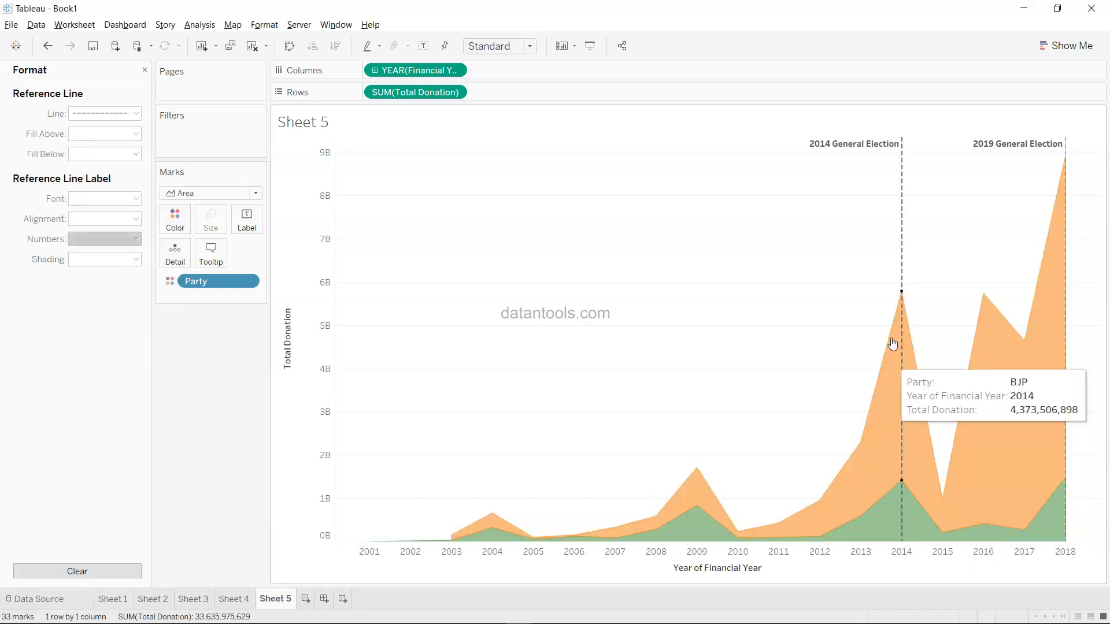
mouse_move(717, 514)
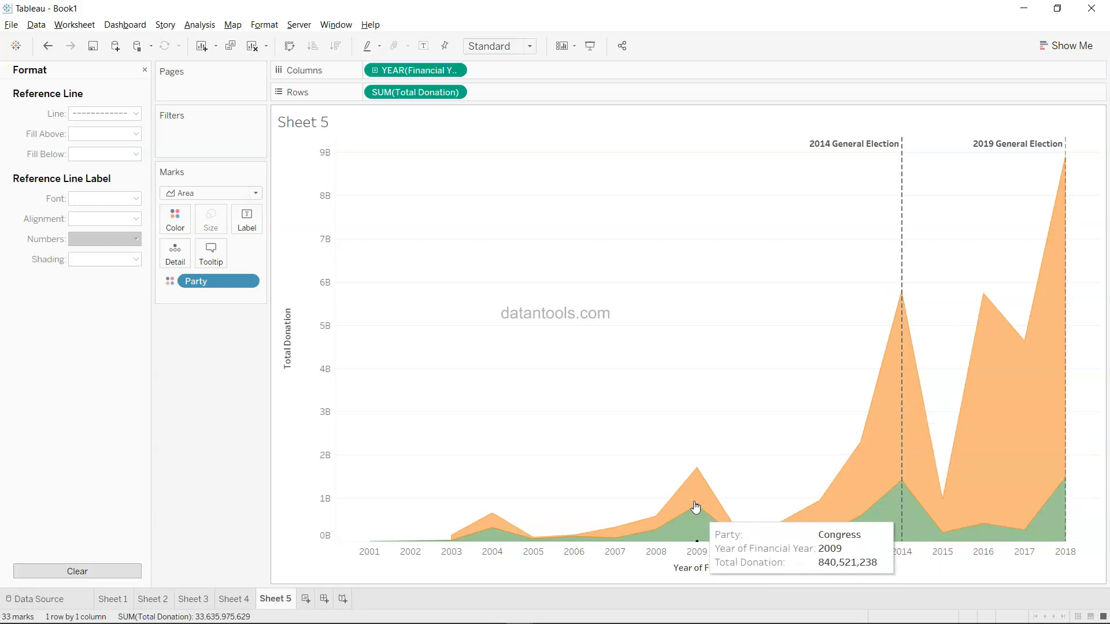
mouse_move(696, 529)
mouse_move(696, 476)
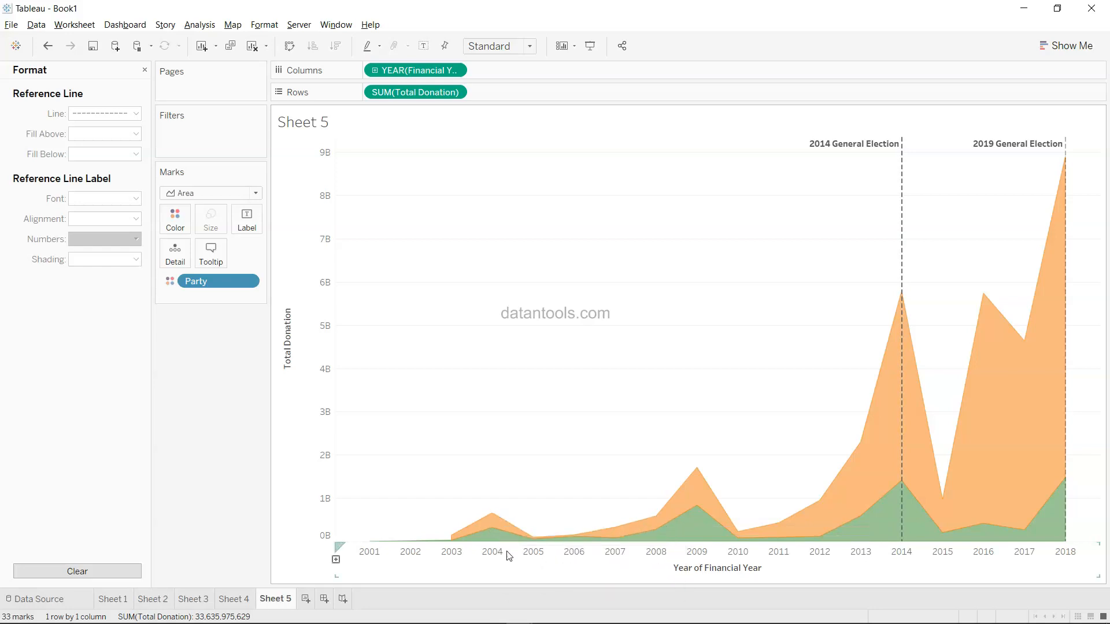
- Create a new worksheet with Total Donation on Columns and Party on Rows
mouse_move(499, 516)
left_click(307, 599)
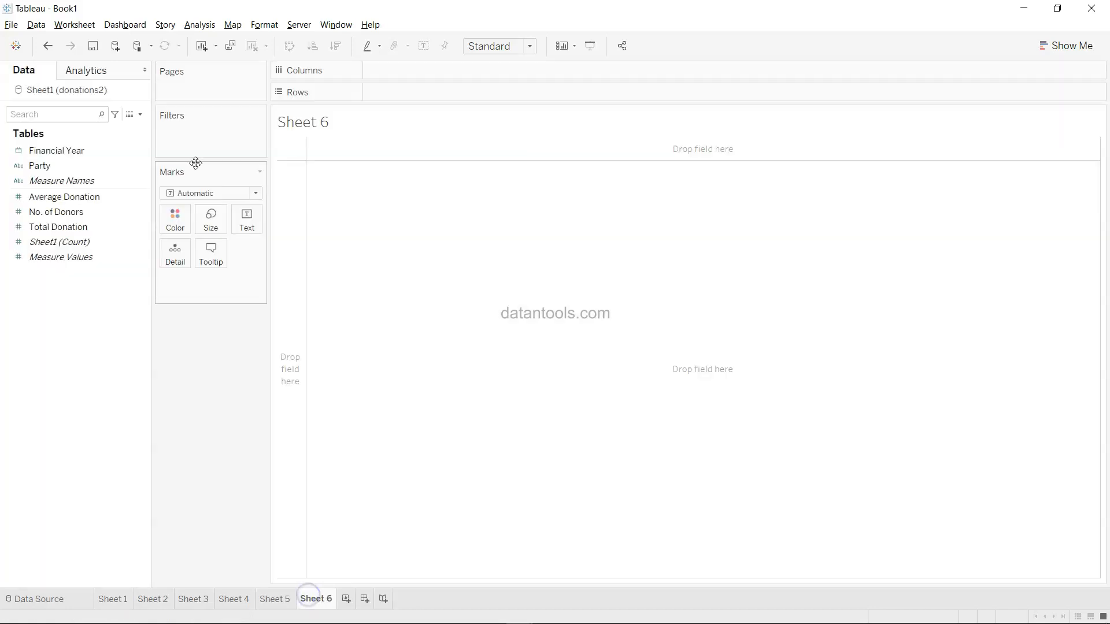
left_click(115, 212)
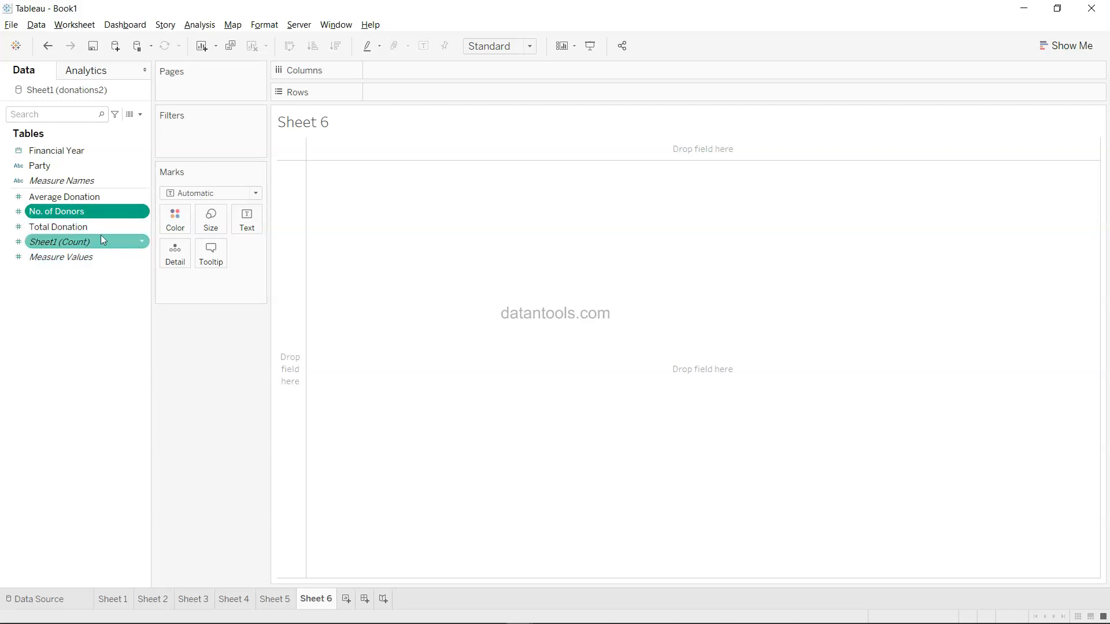
left_click_drag(99, 223, 517, 65)
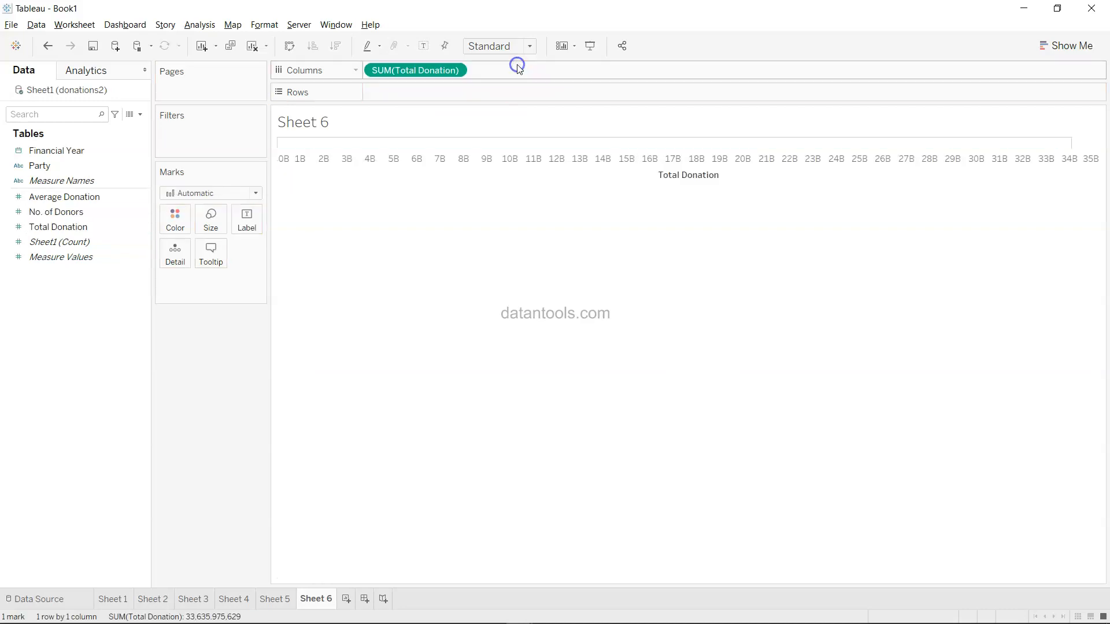
left_click_drag(106, 164, 424, 89)
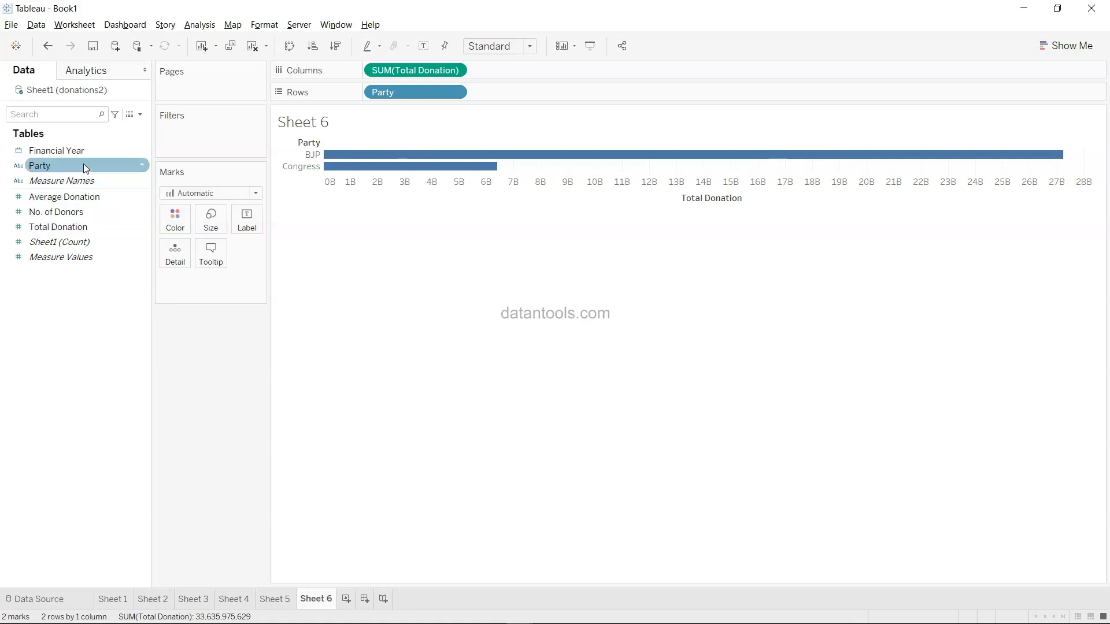
- Add Financial Year to Columns ahead of Total Donation and convert the view to a text table
left_click_drag(92, 149, 363, 70)
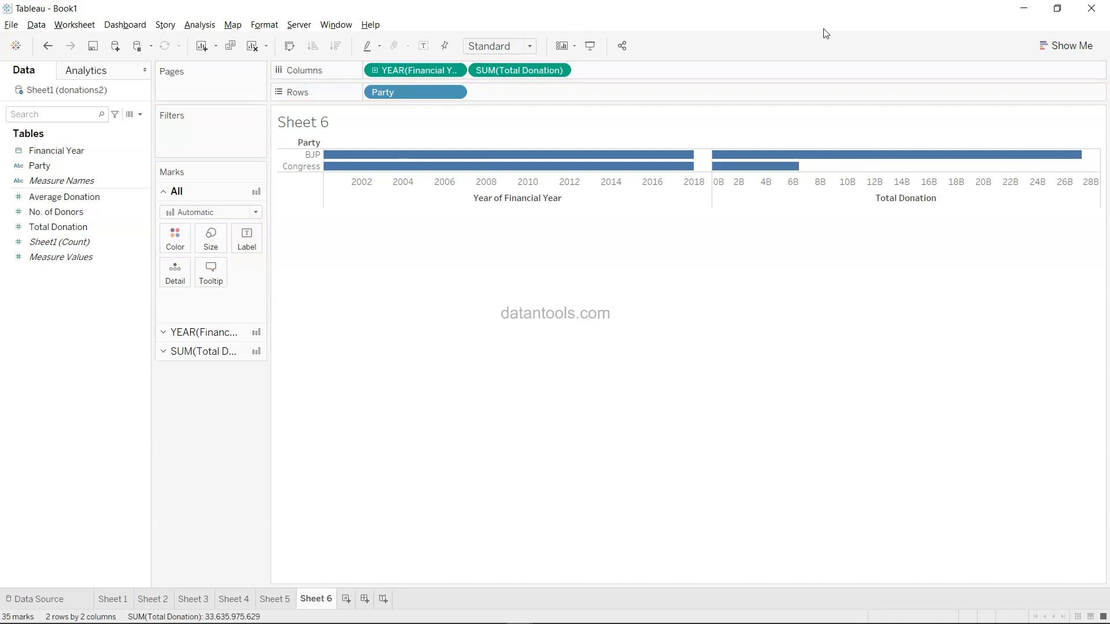
left_click(1061, 55)
left_click(991, 85)
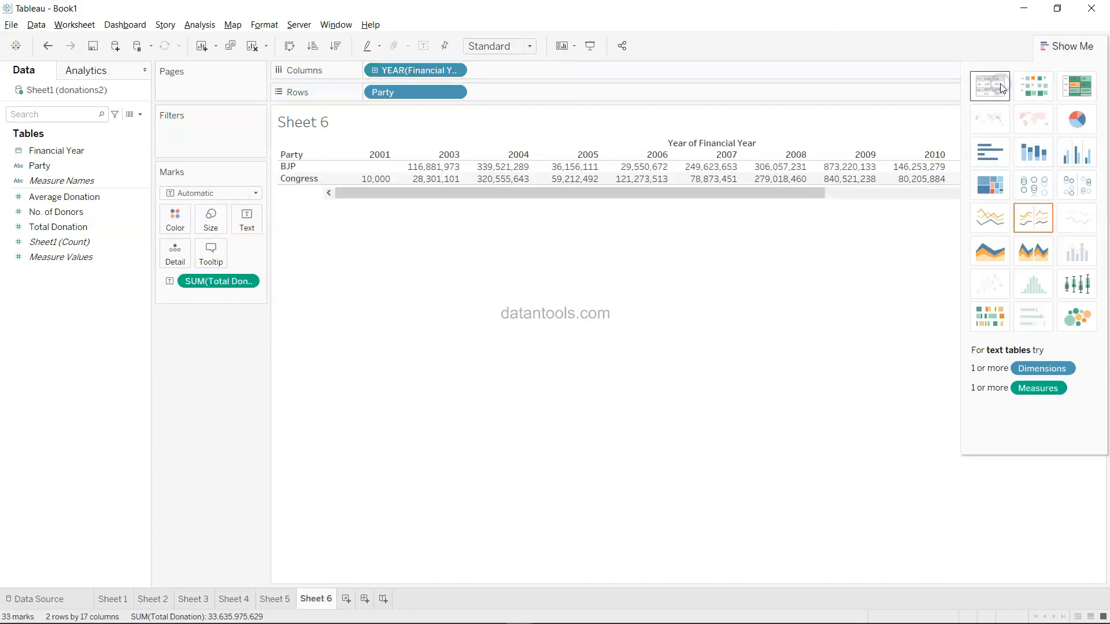
left_click(1067, 45)
- Filter the table by years of Financial Year, keeping only 2014 and 2018
left_click_drag(75, 161, 185, 141)
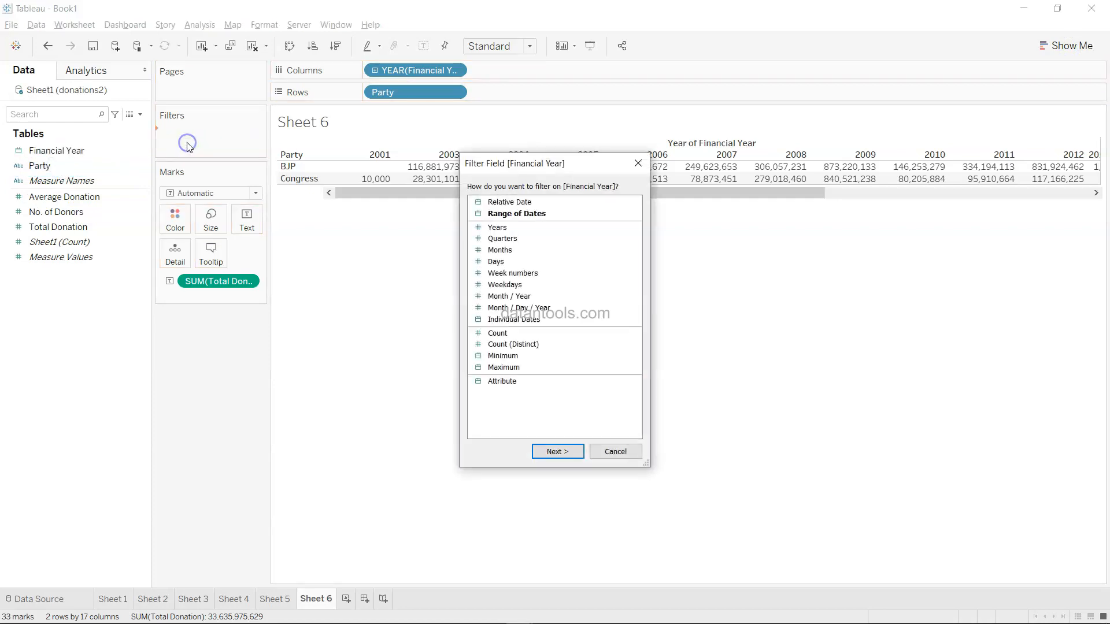
left_click(504, 228)
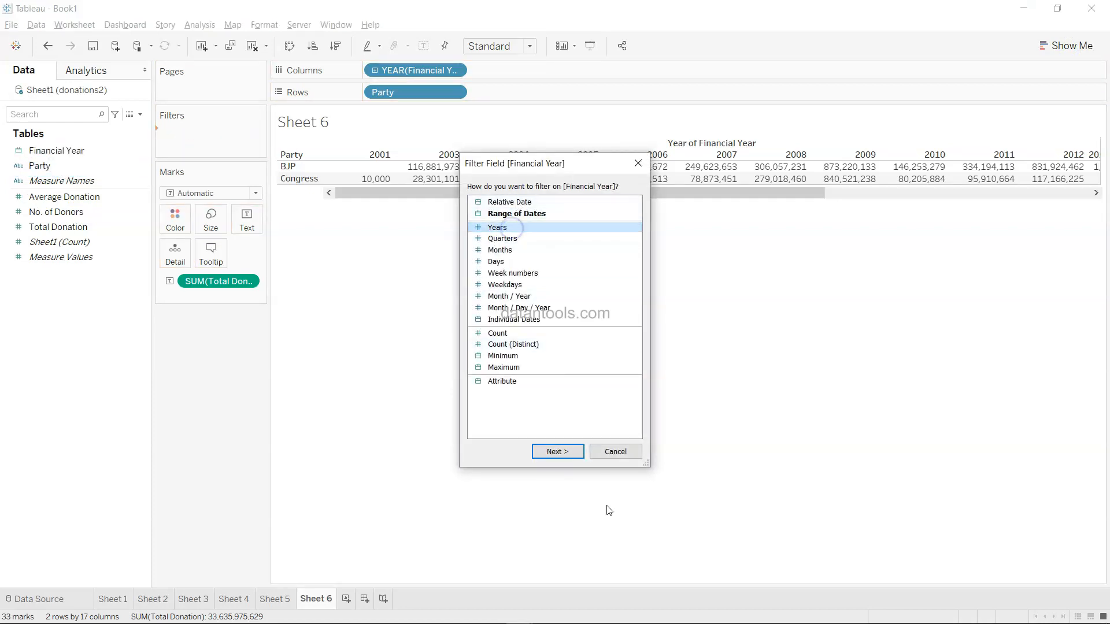
left_click(556, 452)
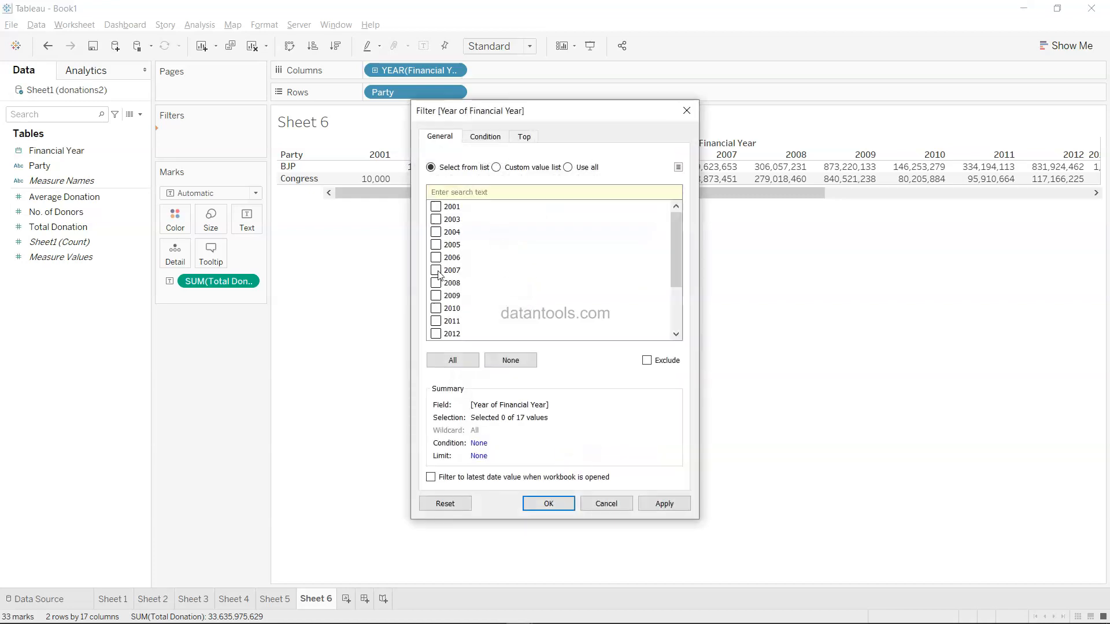
scroll(438, 275, "down", 2)
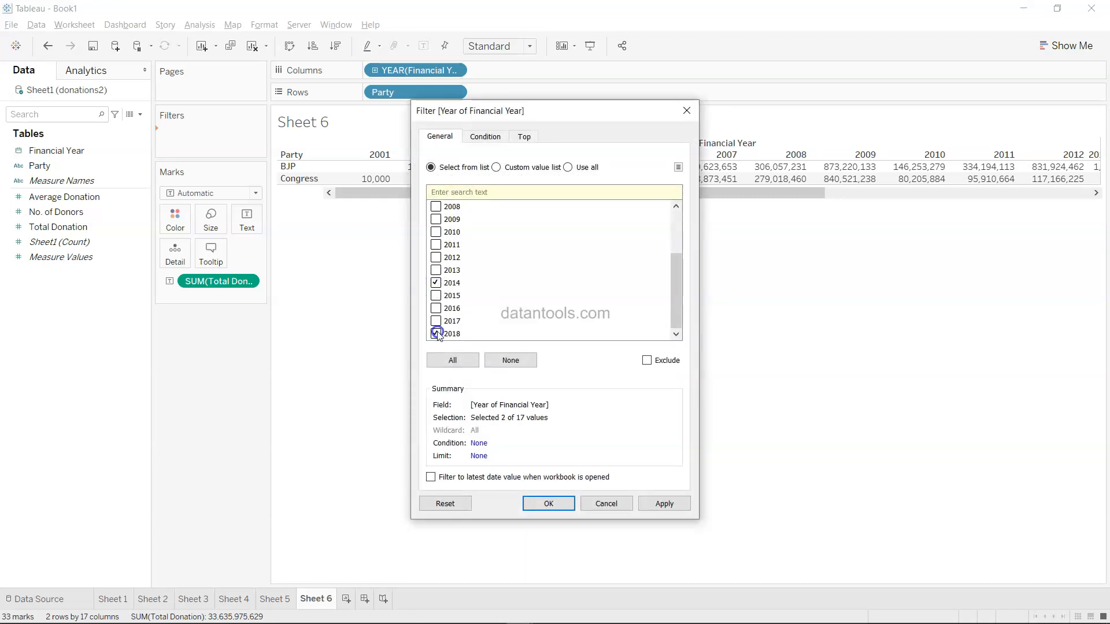
left_click(678, 505)
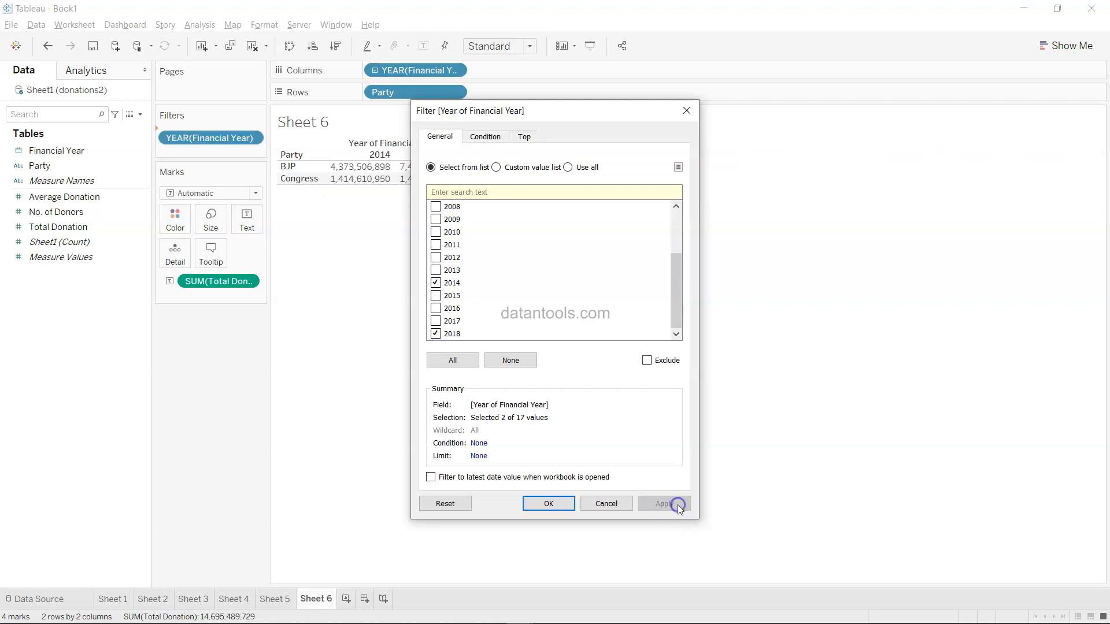
left_click(564, 507)
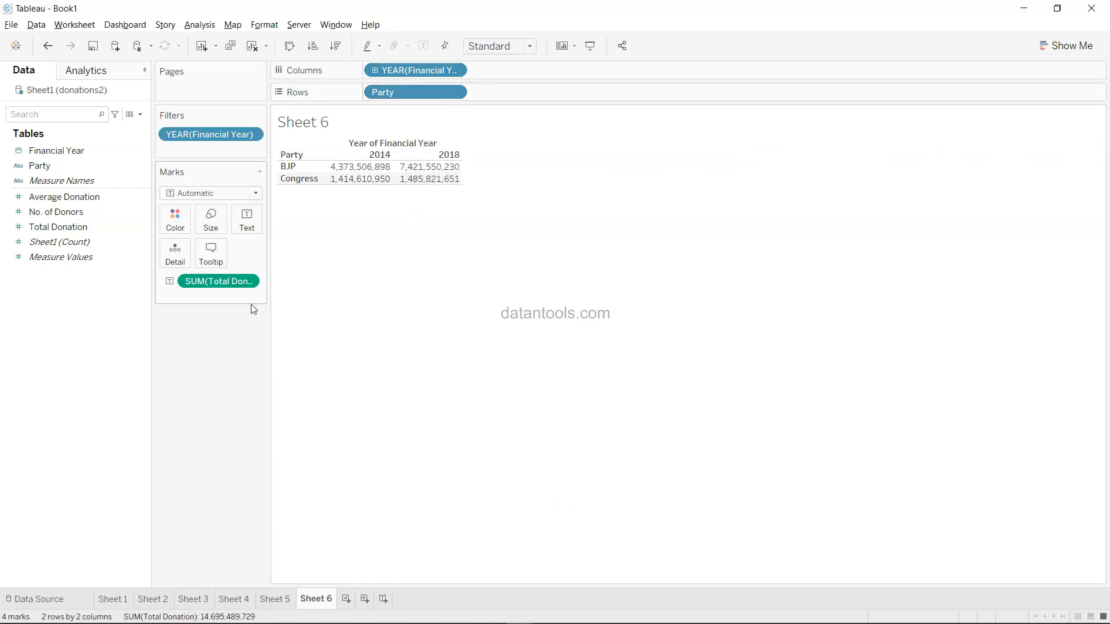
- Format the Total Donation values in the table as Currency (Custom) with display units of Billions (B)
left_click(248, 282)
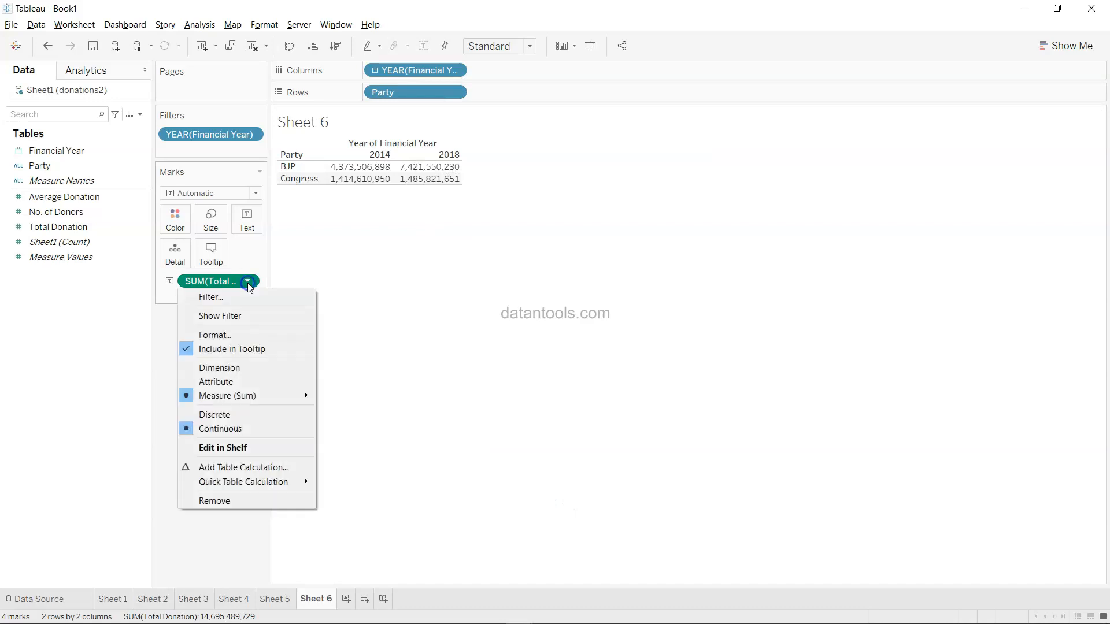
left_click(250, 334)
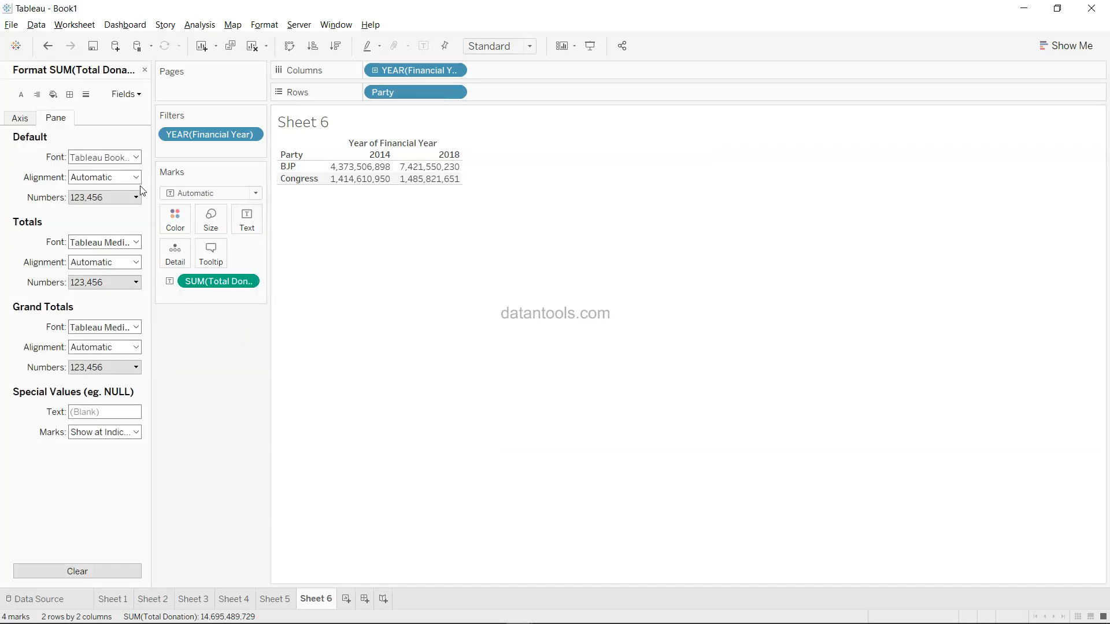
left_click(117, 197)
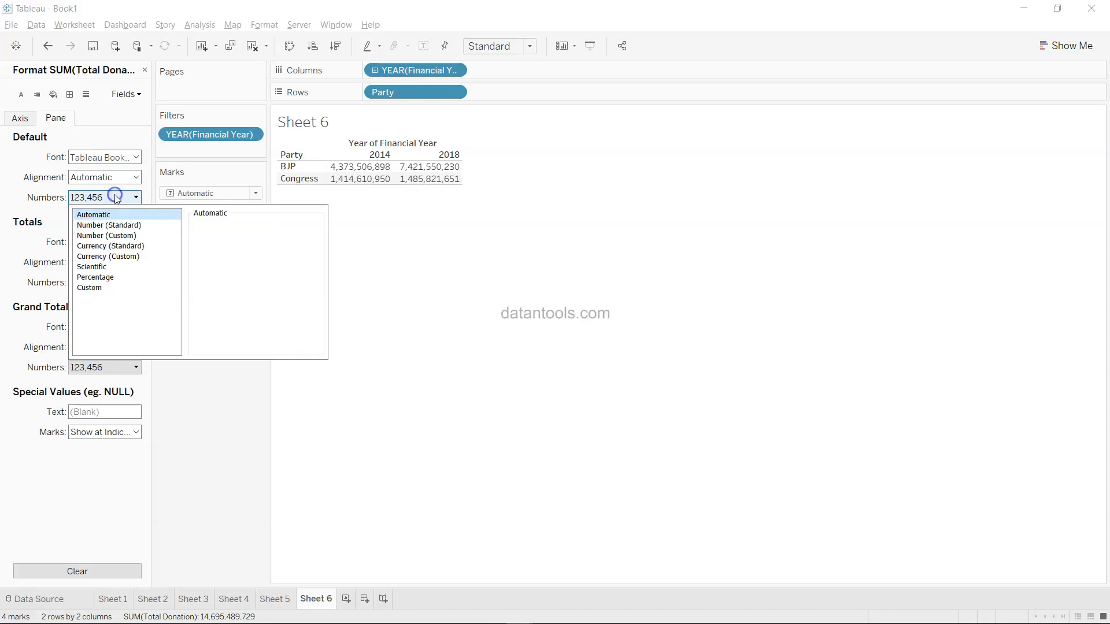
left_click(137, 256)
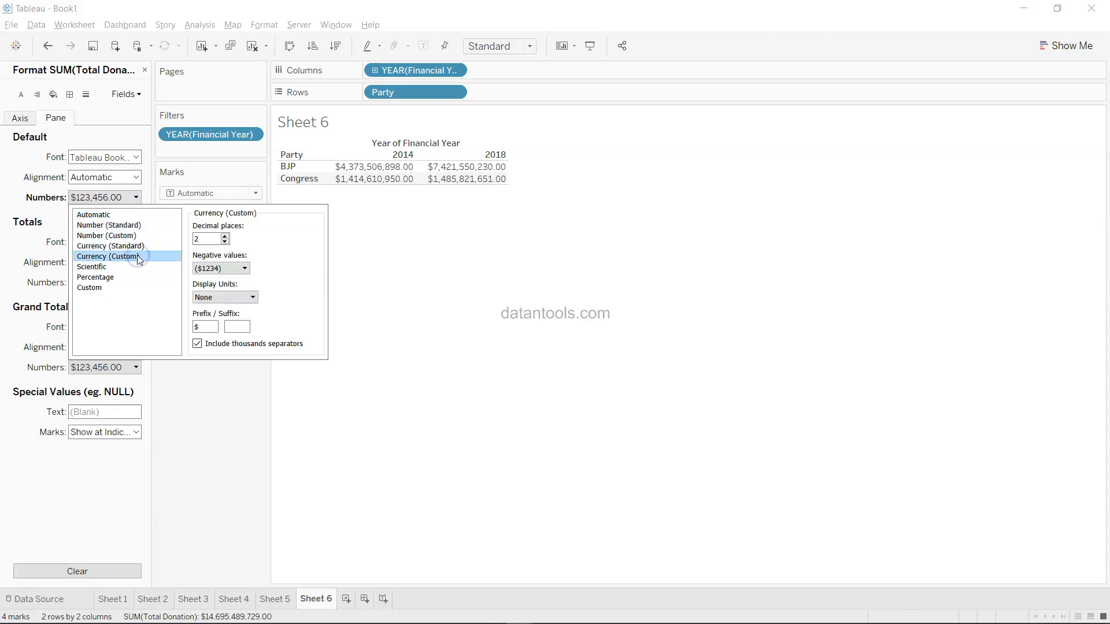
left_click(225, 298)
left_click(238, 341)
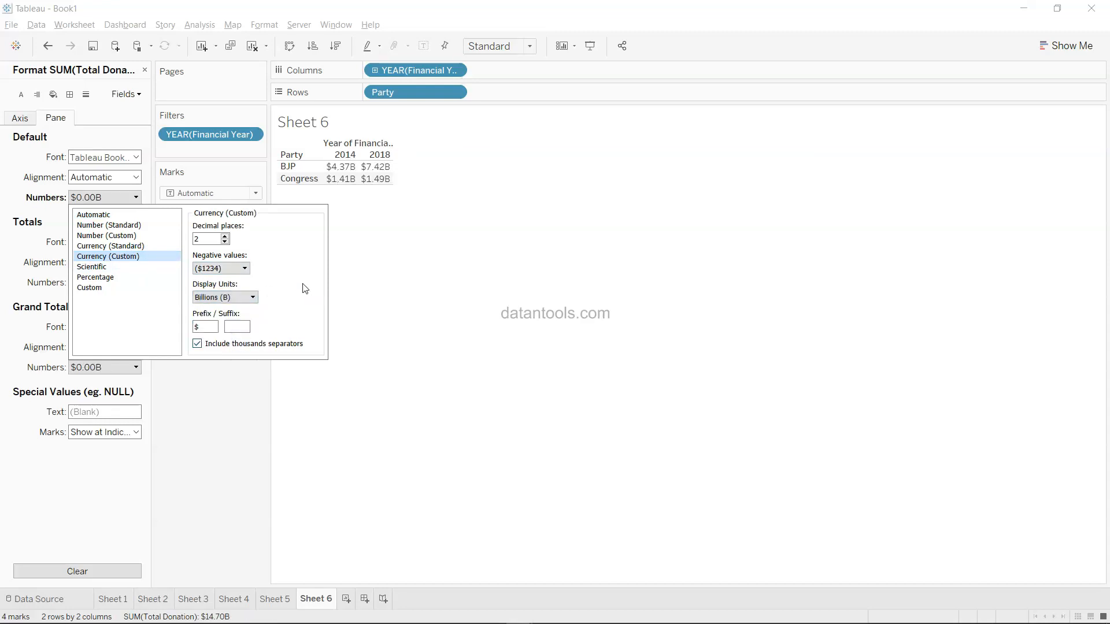
left_click(423, 270)
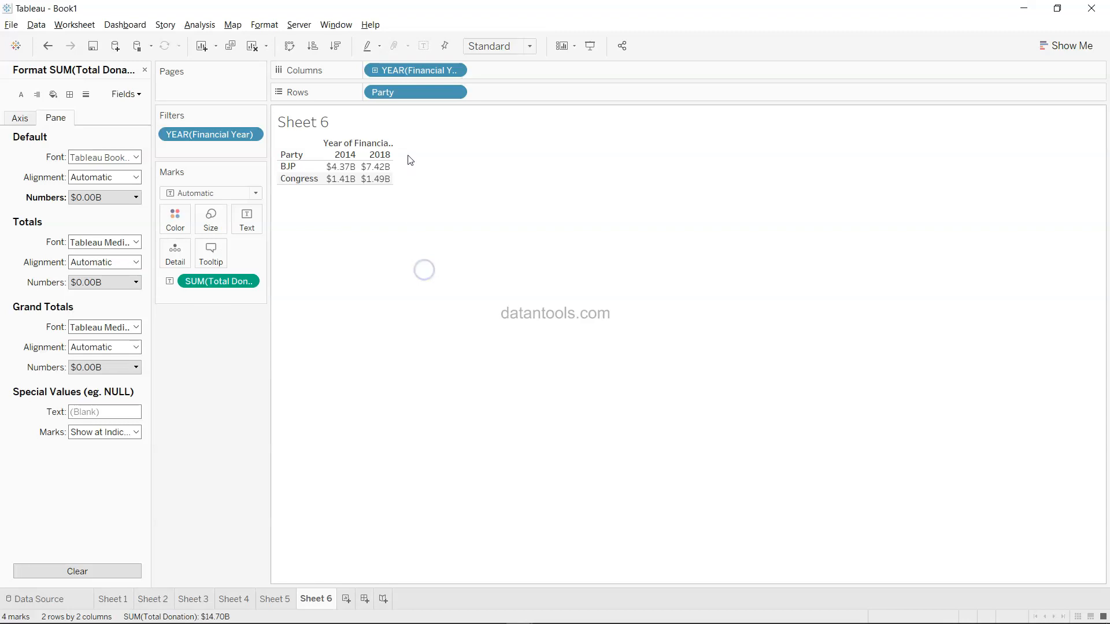
- Widen the year columns of the table and hide the Sheet 6 title
left_click_drag(394, 166, 432, 165)
right_click(317, 121)
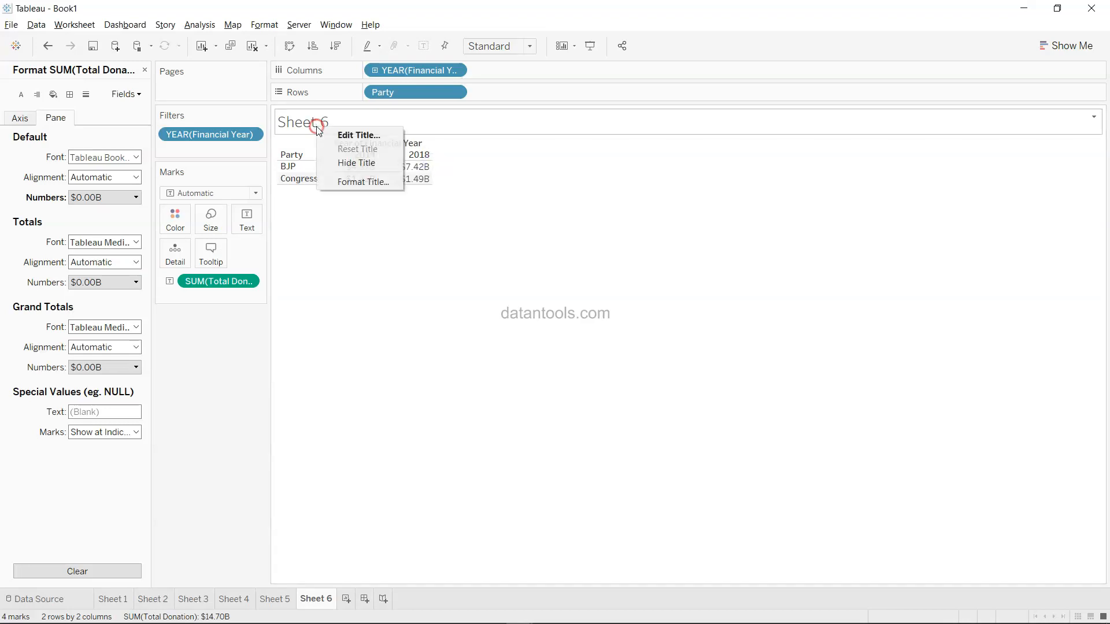
left_click(350, 162)
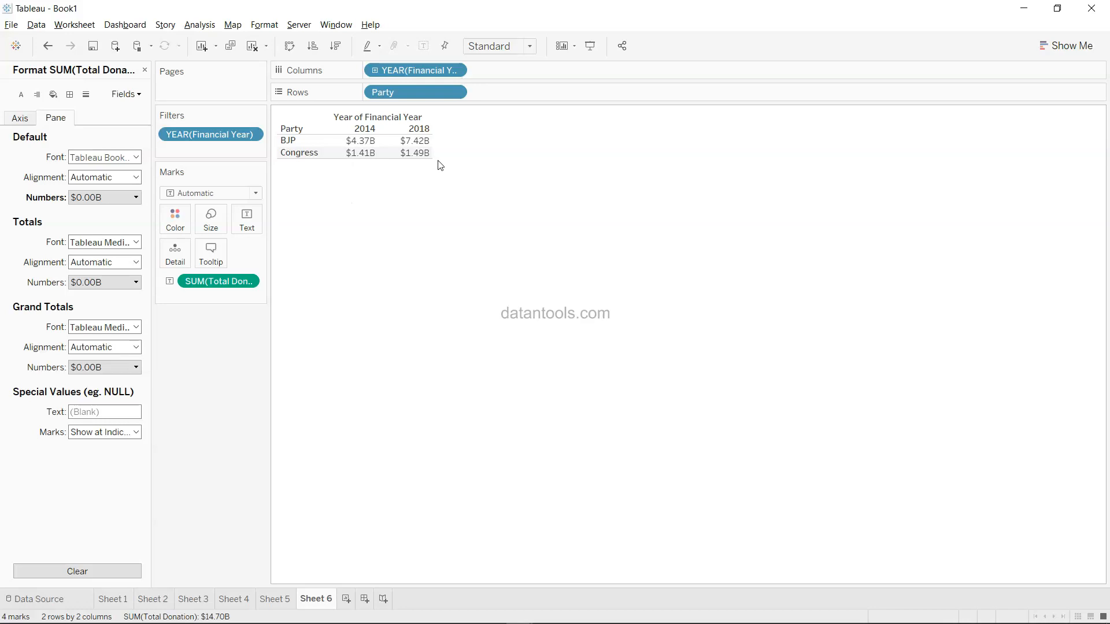
- Hide the field labels for columns in the donation table and enlarge its row heights and column widths
right_click(392, 120)
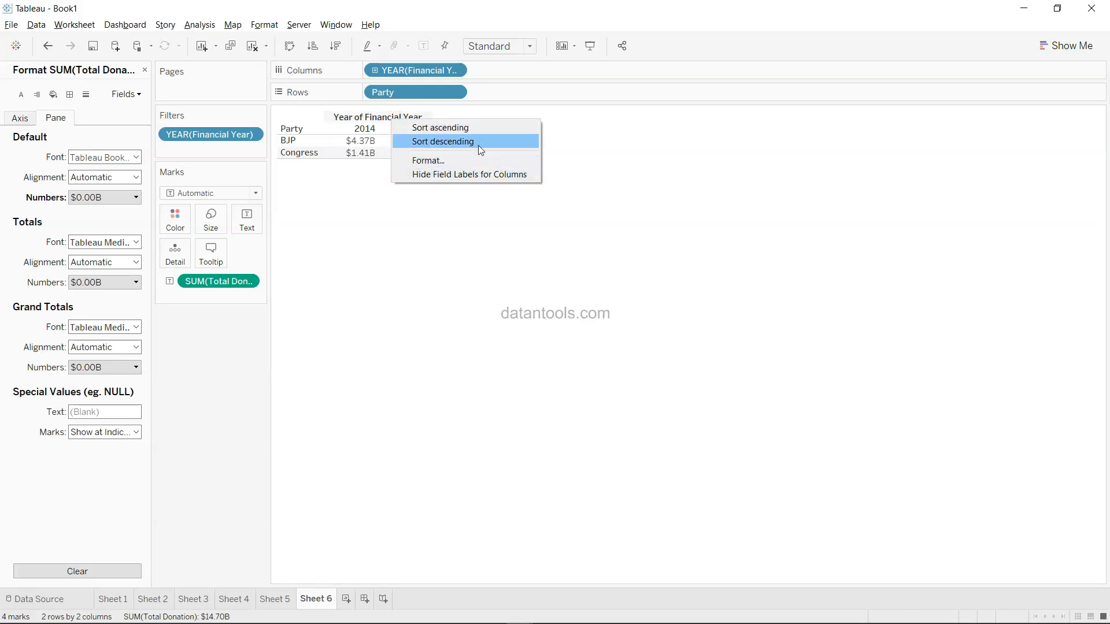
left_click(474, 174)
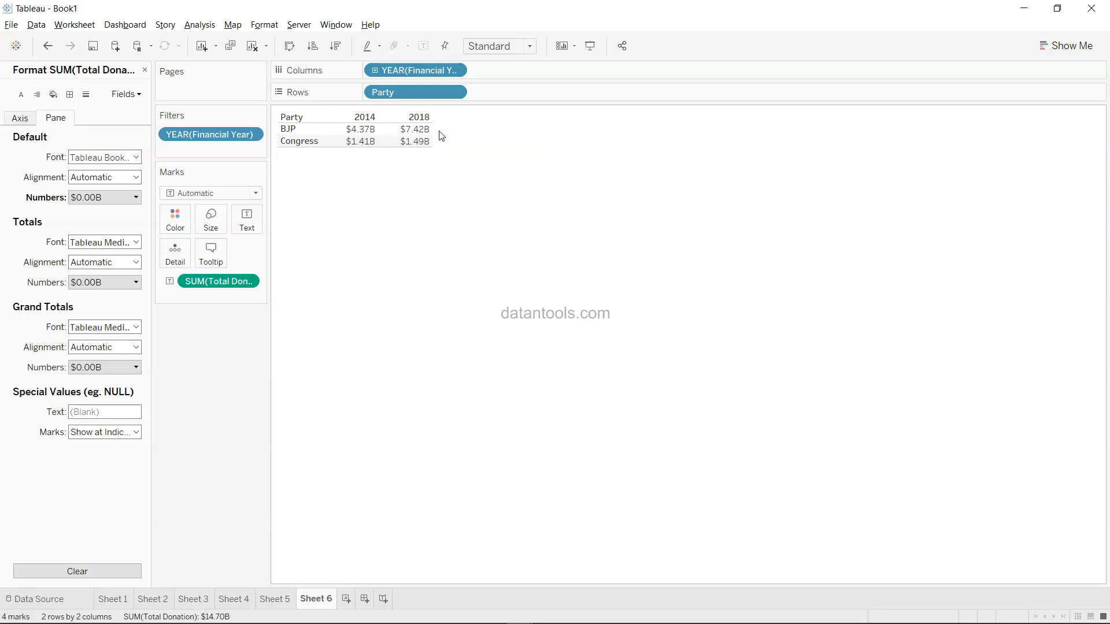
left_click_drag(433, 135, 437, 166)
left_click(459, 225)
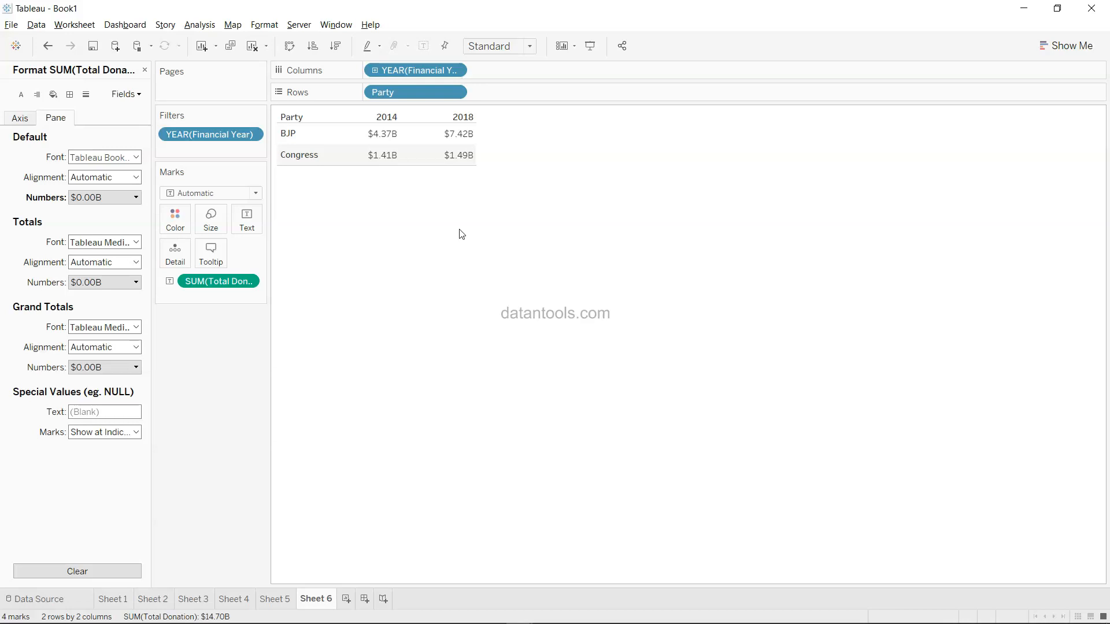
- Create a new worksheet with Financial Year on Rows and Total Donation on Columns
left_click(346, 599)
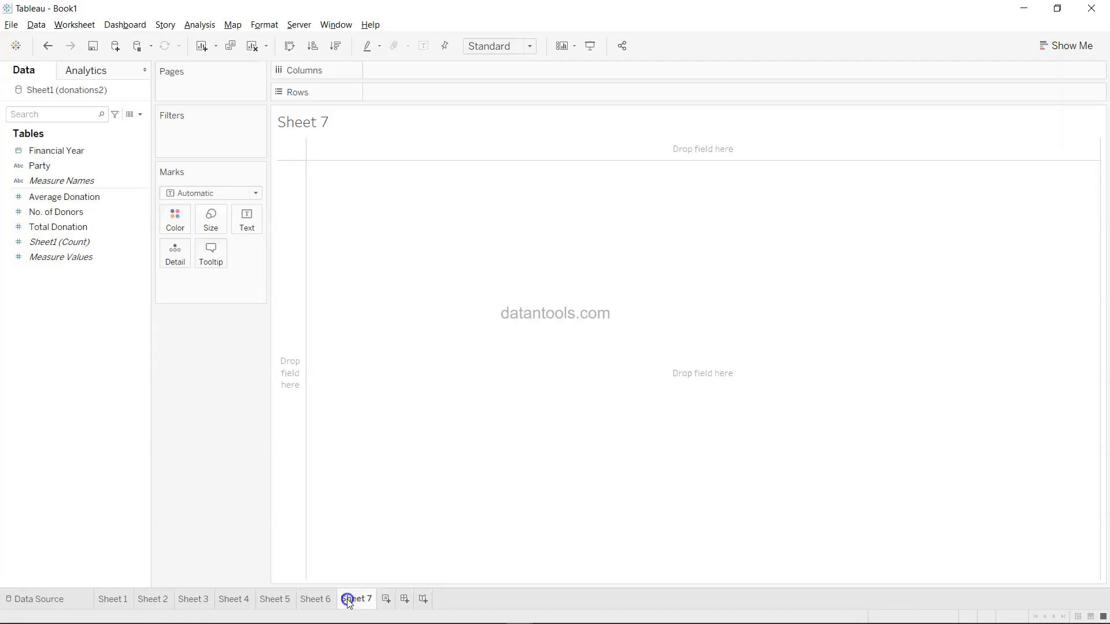
mouse_move(69, 151)
left_mouse_down()
mouse_move(174, 154)
mouse_move(413, 92)
left_mouse_up()
left_click(118, 213)
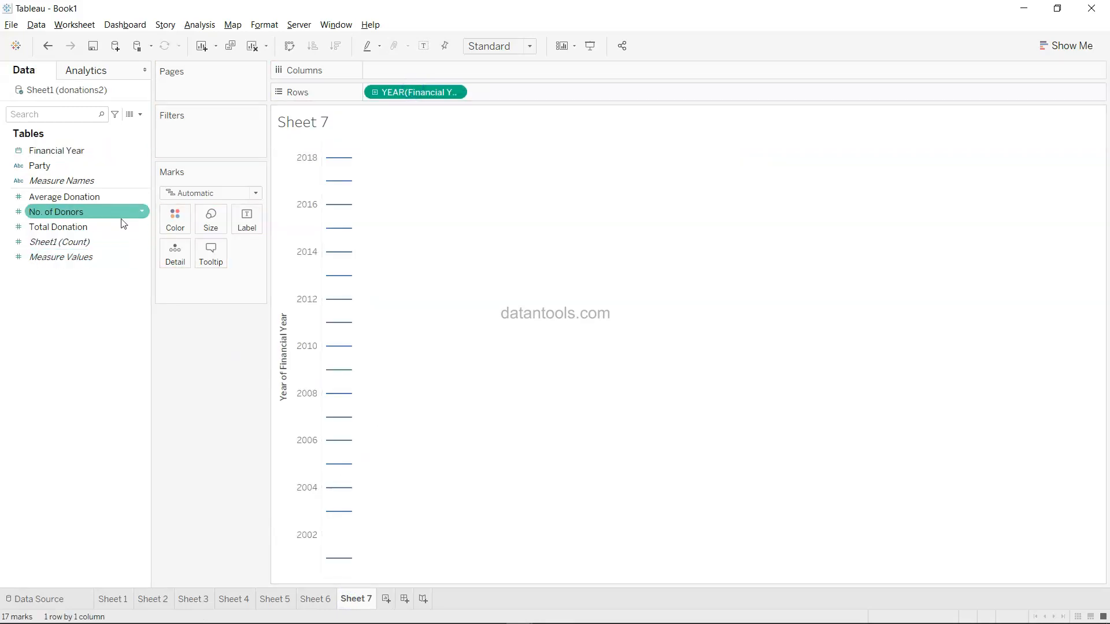
left_click(113, 226)
left_click_drag(113, 224, 500, 69)
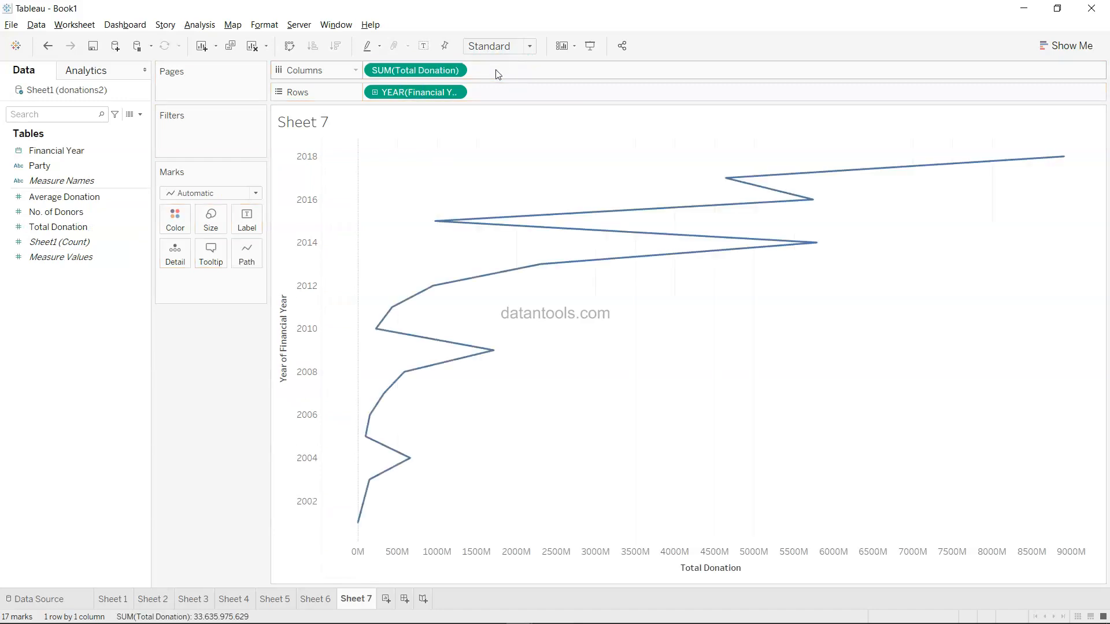
- Change the mark type of the yearly Total Donation chart to Bar
left_click(214, 210)
left_click(214, 209)
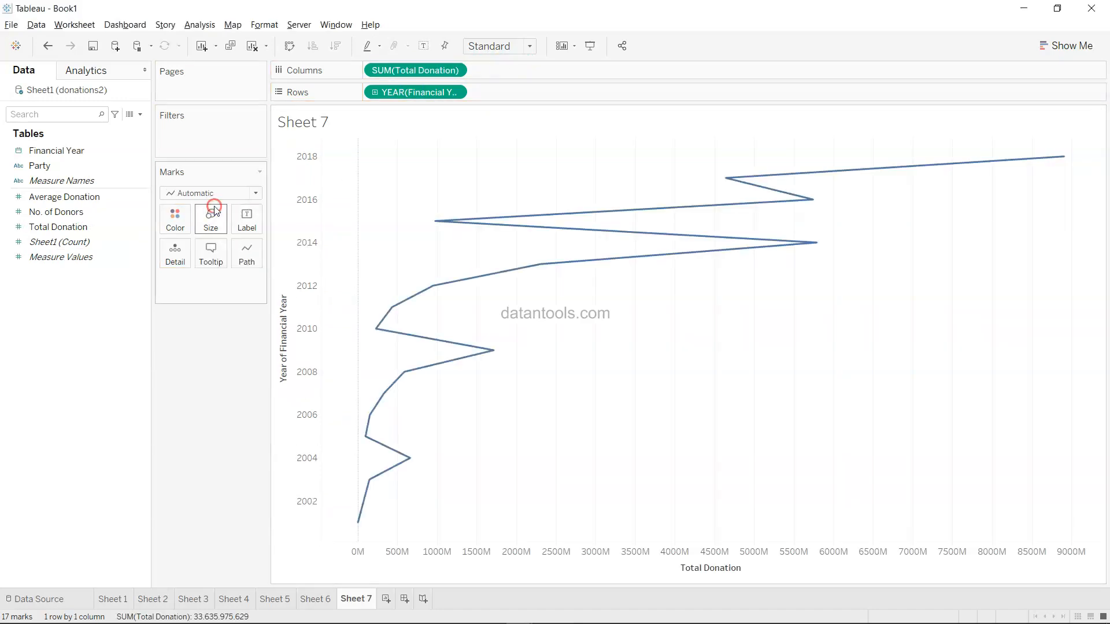
left_click(215, 193)
left_click(214, 223)
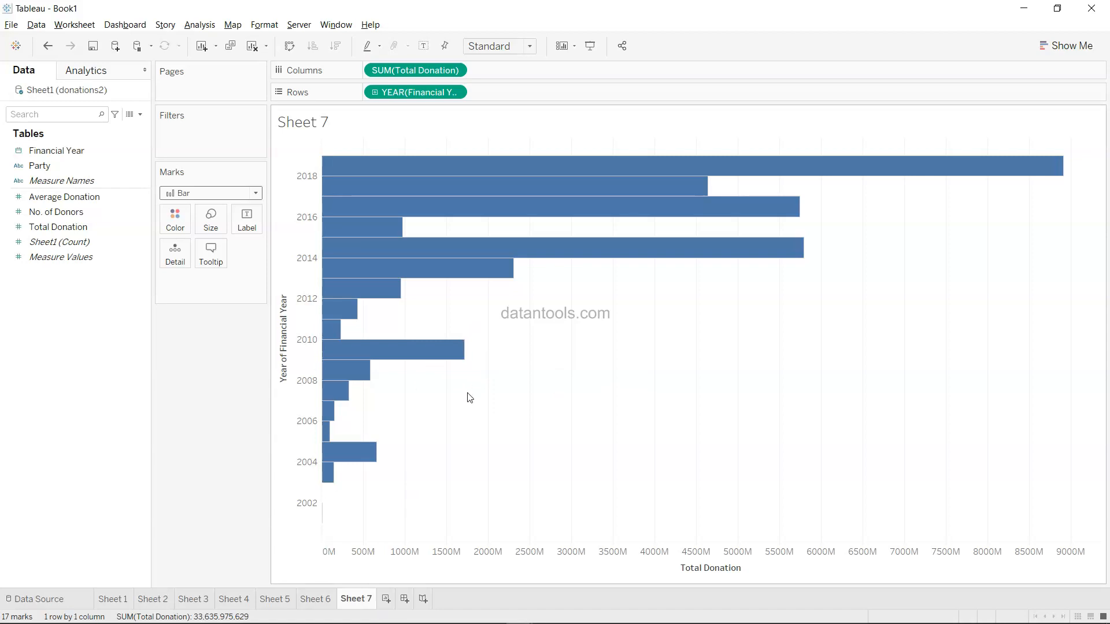
- Create a new dashboard, add a horizontal container and place the Sheet 5 area chart in it
left_click(319, 599)
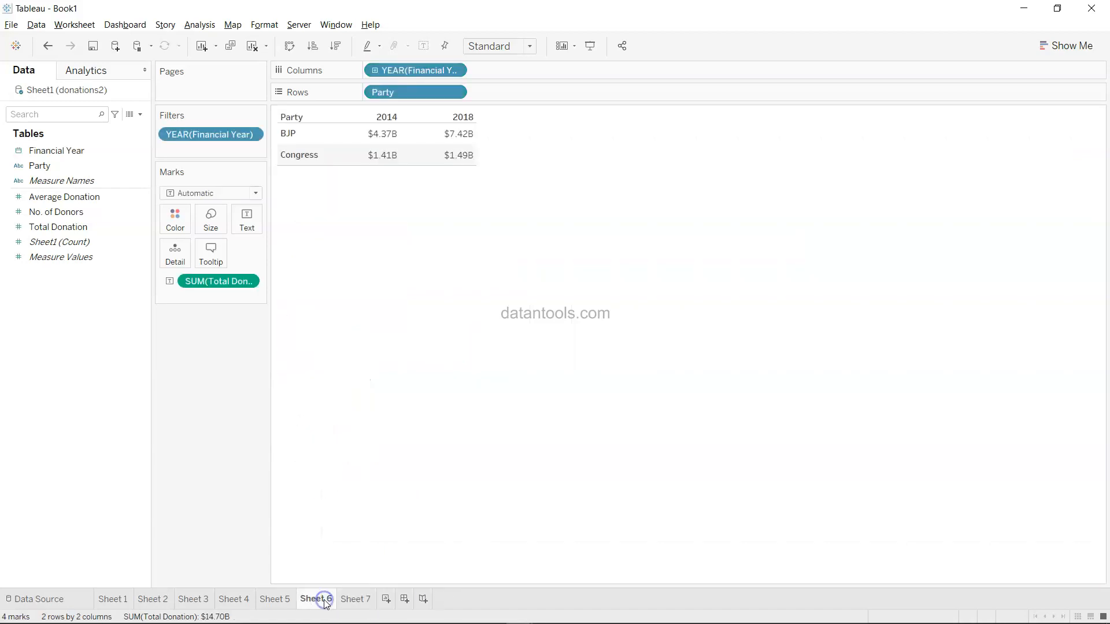
left_click(355, 601)
left_click(273, 599)
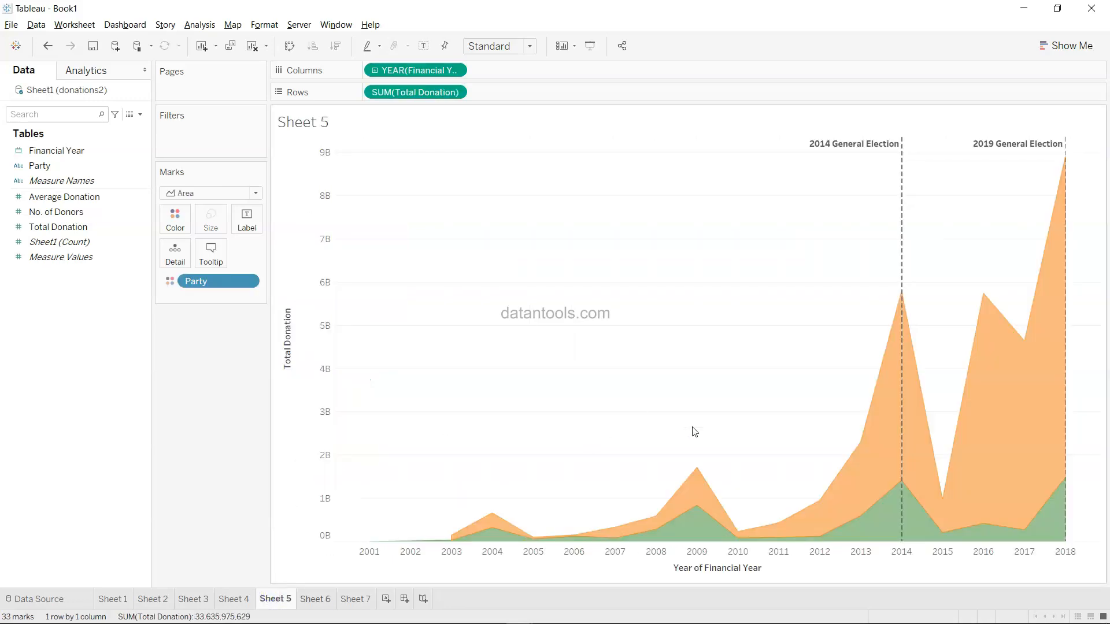
left_click(404, 601)
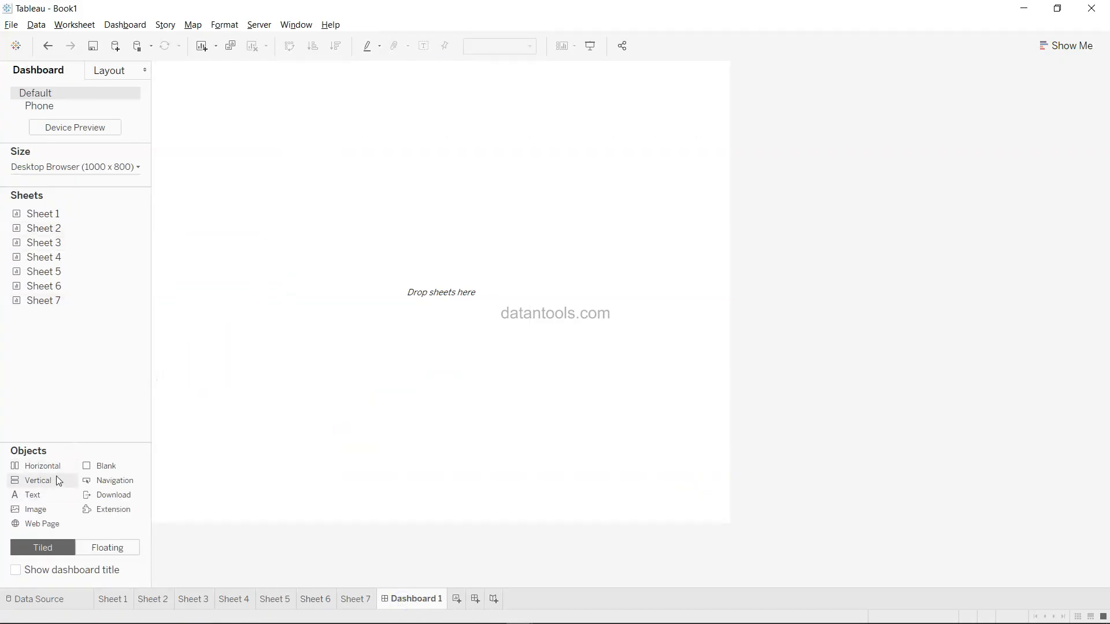
left_click_drag(55, 467, 451, 244)
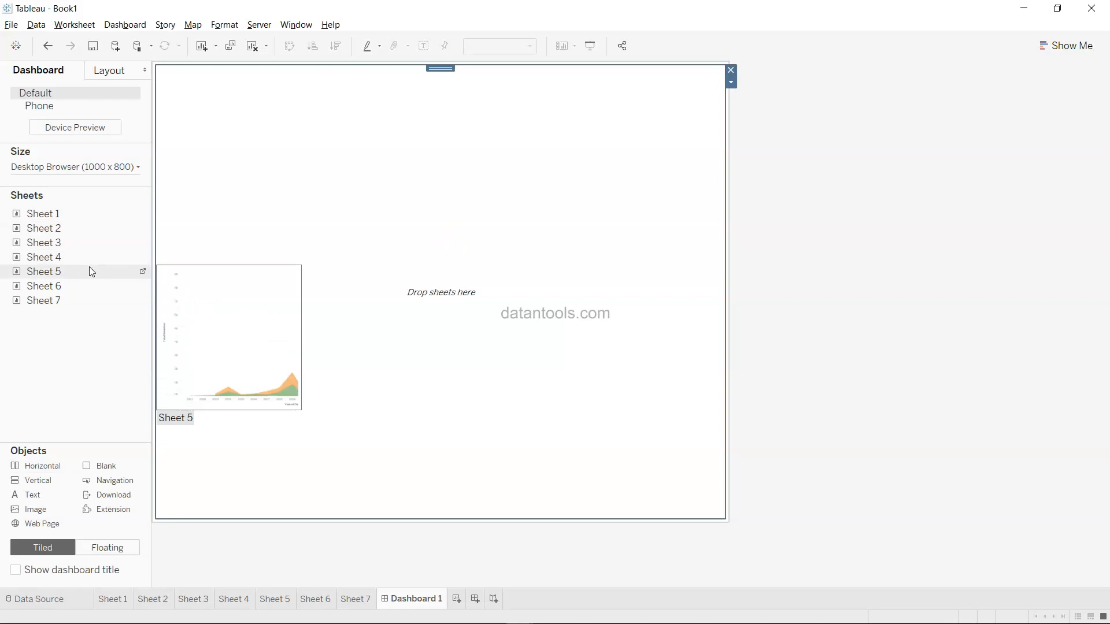
left_click_drag(91, 272, 360, 228)
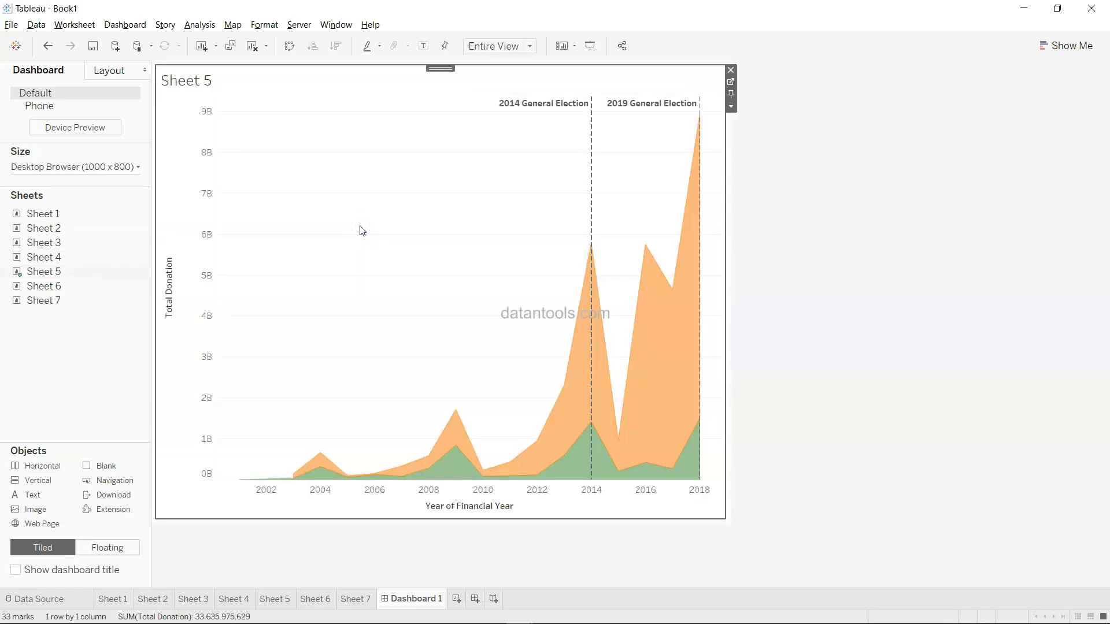
- Float the Sheet 6 table over the empty area of the chart, widen it slightly and position it midway up
left_click(75, 289)
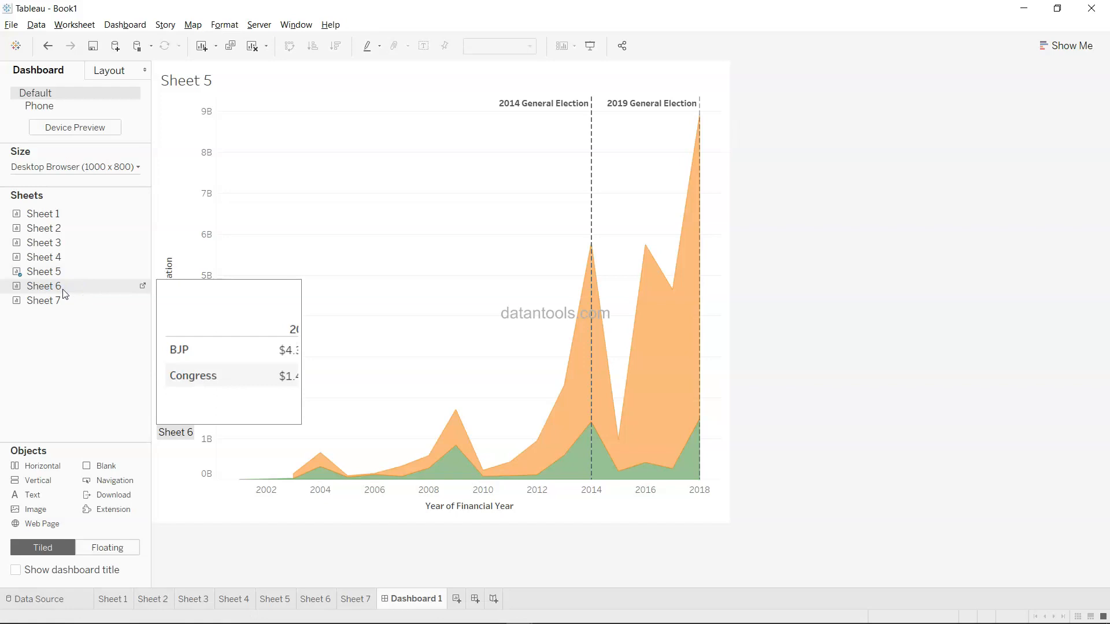
left_click_drag(65, 294, 253, 148)
mouse_move(445, 237)
left_mouse_down()
mouse_move(540, 235)
mouse_move(460, 241)
left_mouse_up()
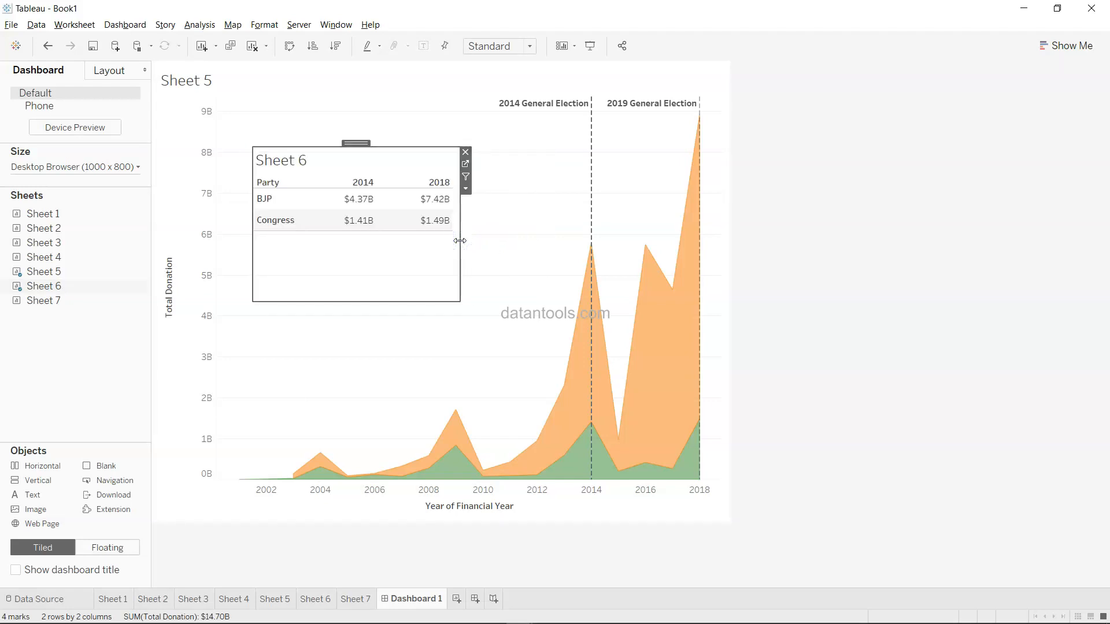
left_click(488, 240)
left_click(344, 153)
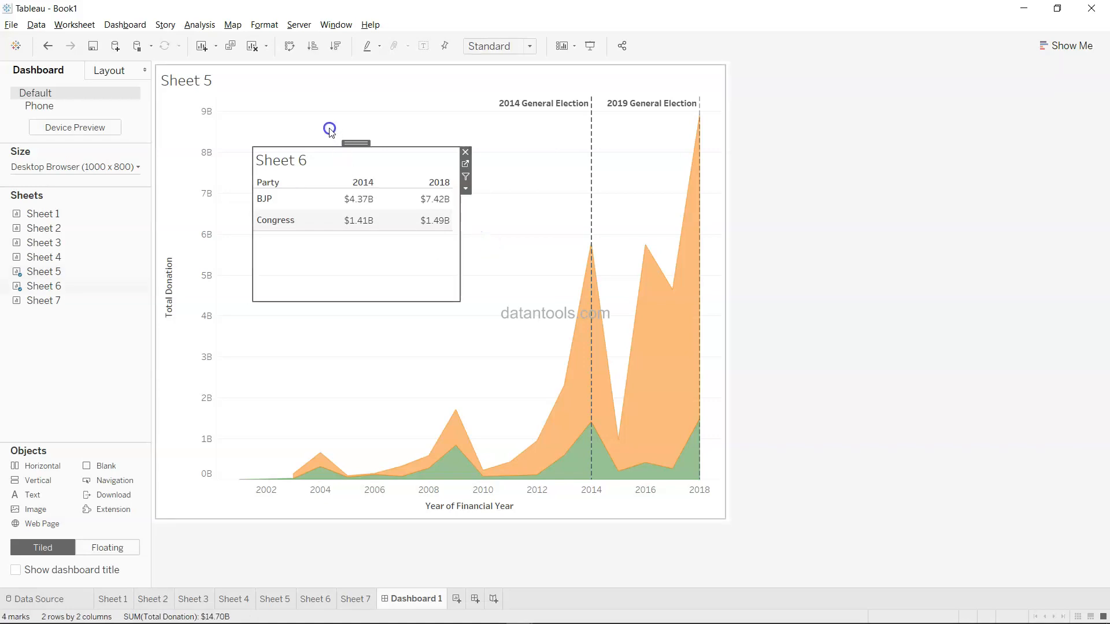
left_click_drag(354, 141, 335, 227)
- Hide the Sheet 5 and Sheet 6 titles on the dashboard
right_click(198, 88)
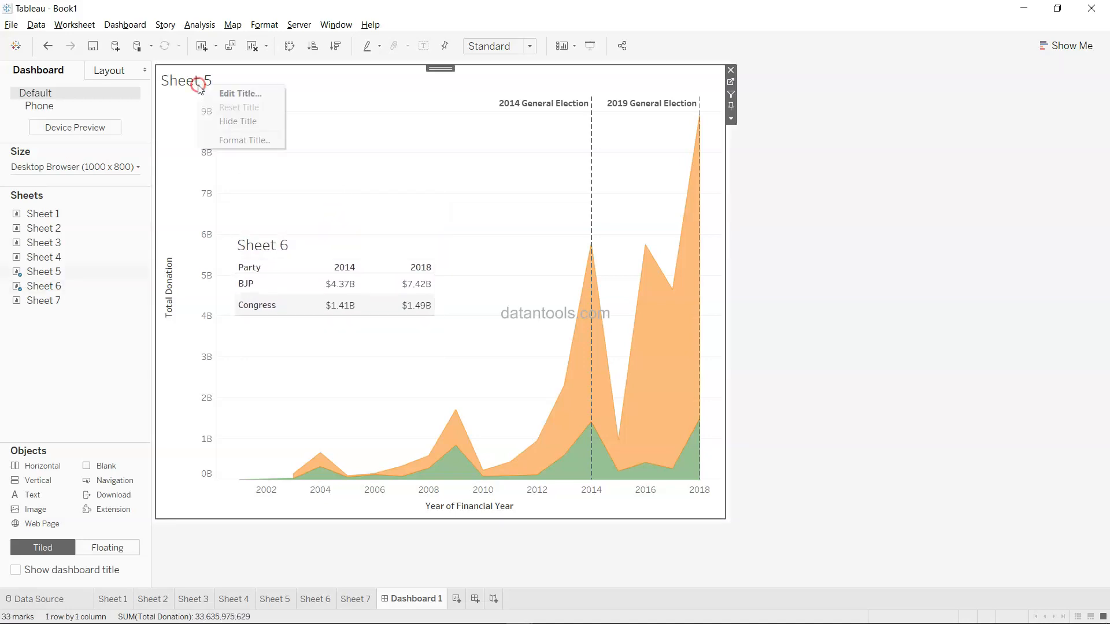
left_click(238, 123)
left_click(274, 245)
right_click(272, 244)
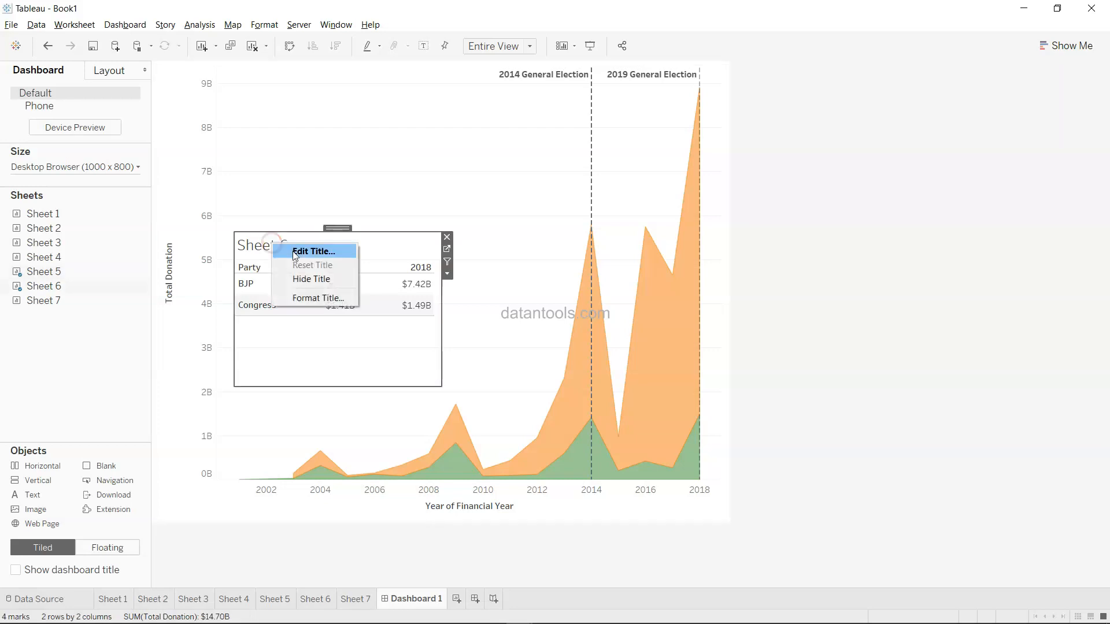
left_click(324, 280)
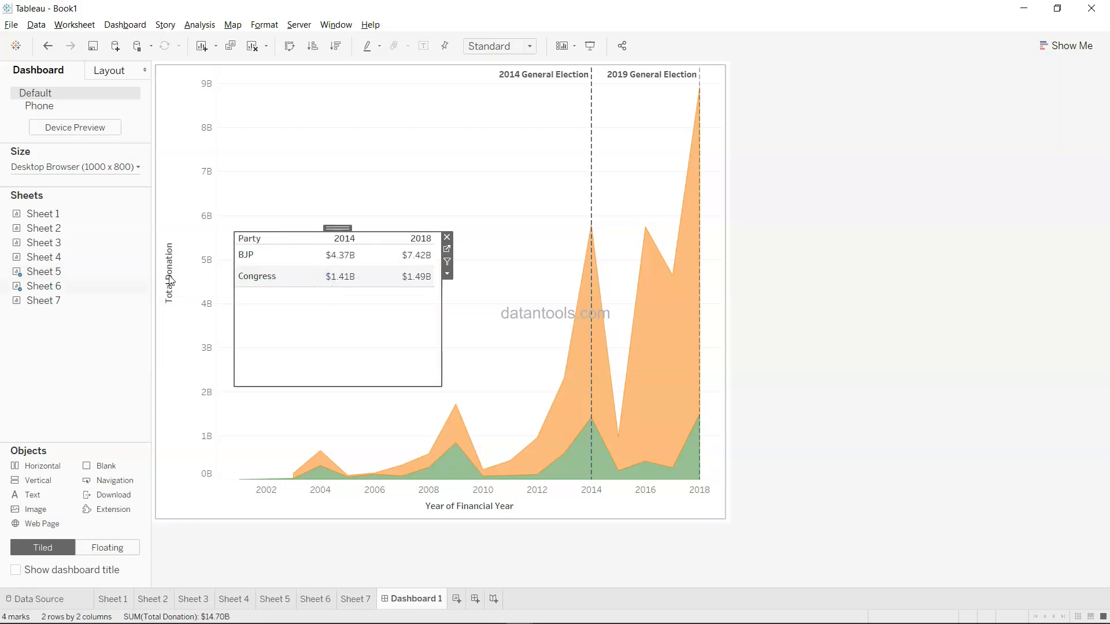
- Remove the title of the Total Donation axis on the area chart
left_click(167, 274)
right_click(168, 275)
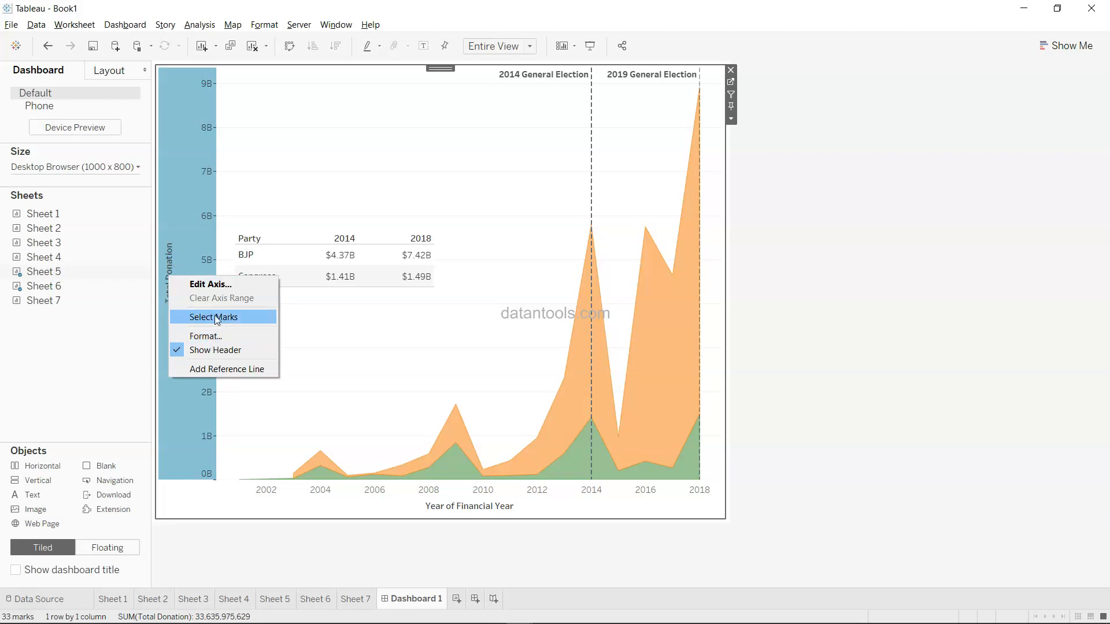
left_click(214, 284)
left_click_drag(488, 409, 293, 411)
key("BackSpace")
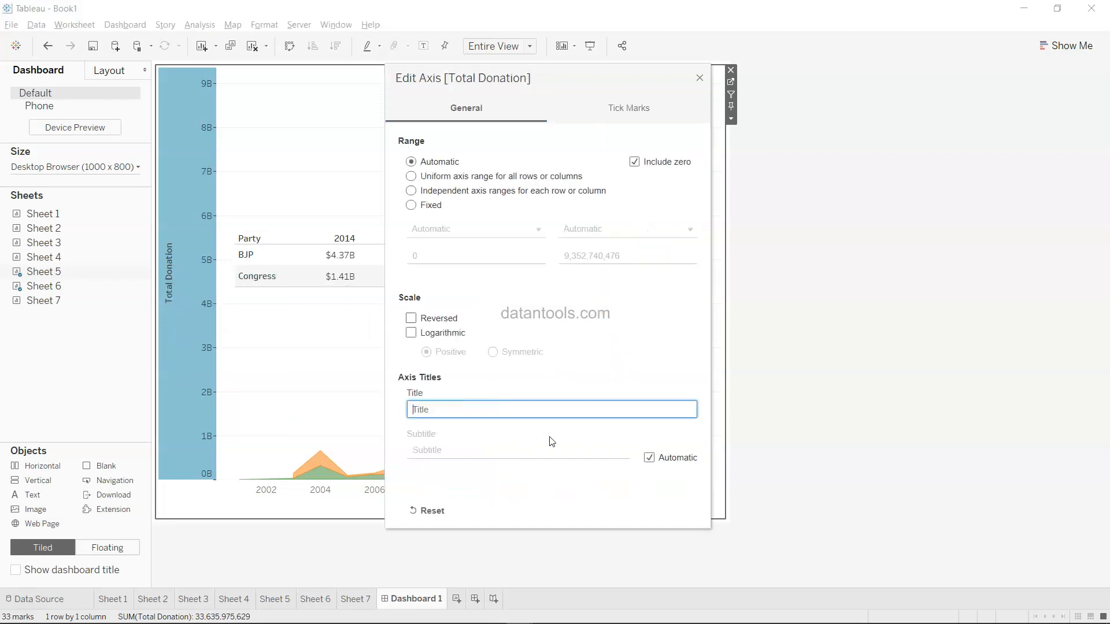
left_click(699, 78)
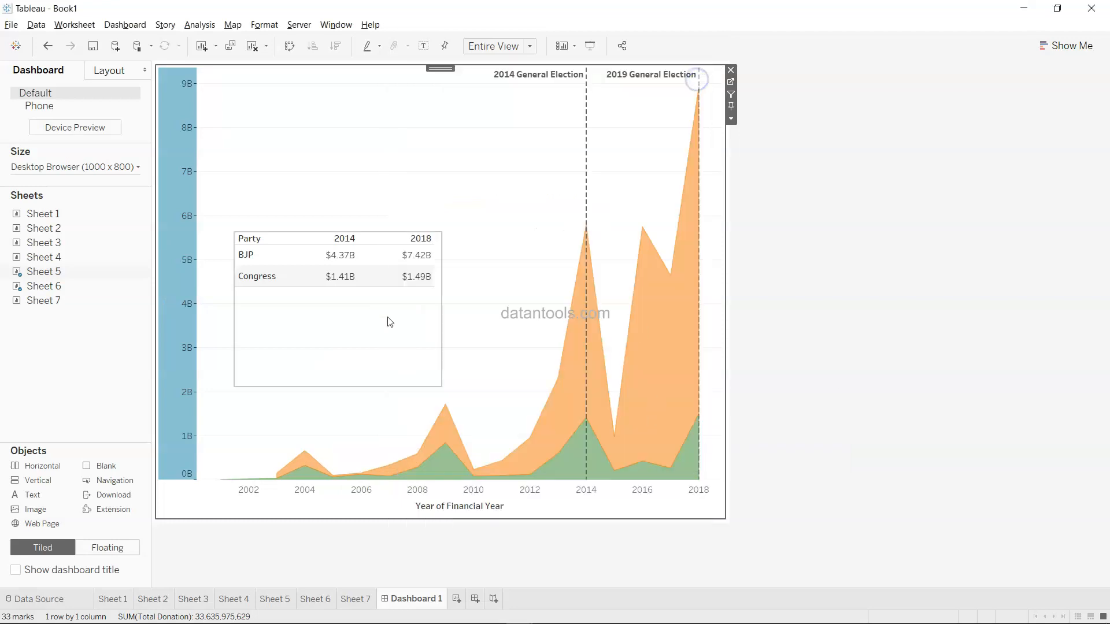
left_click(846, 366)
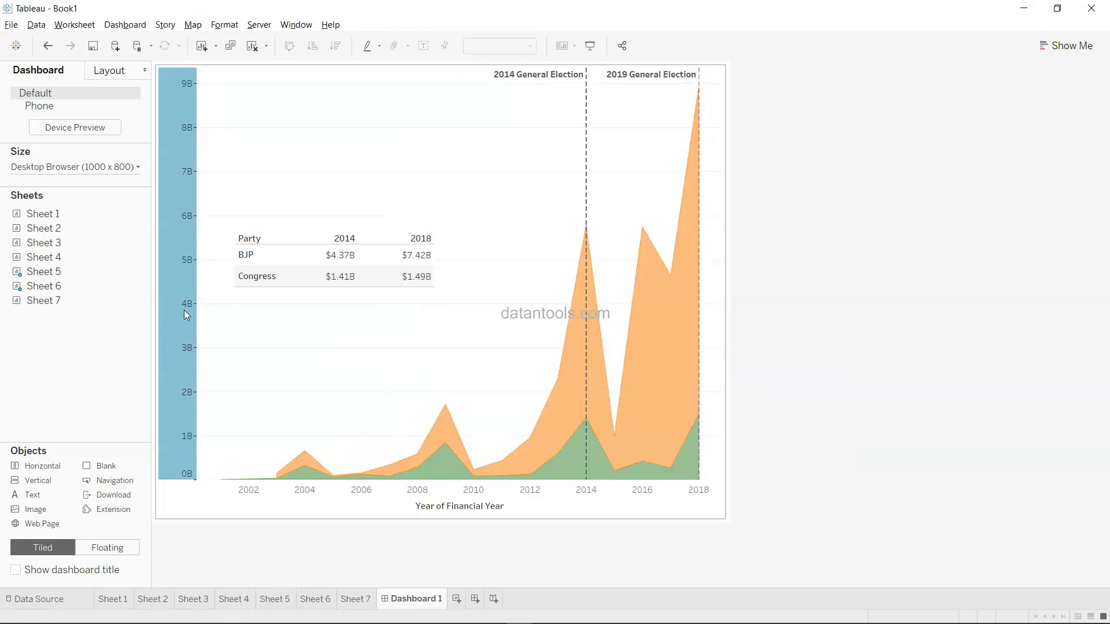
- Remove the Year of Financial Year title text from the chart's horizontal axis
left_click(293, 334)
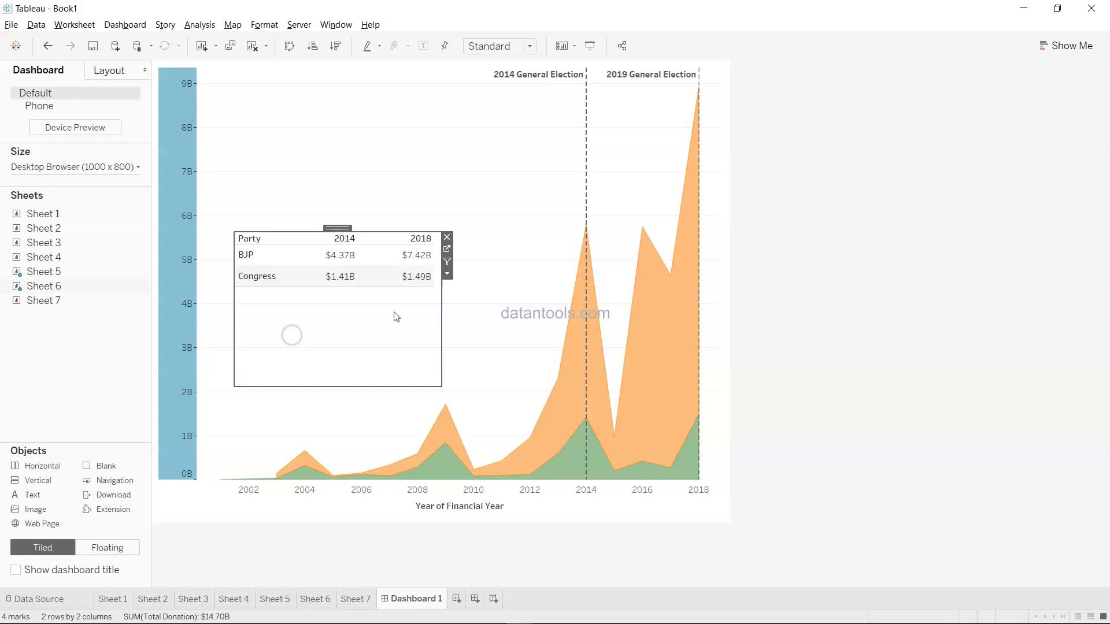
left_click(497, 383)
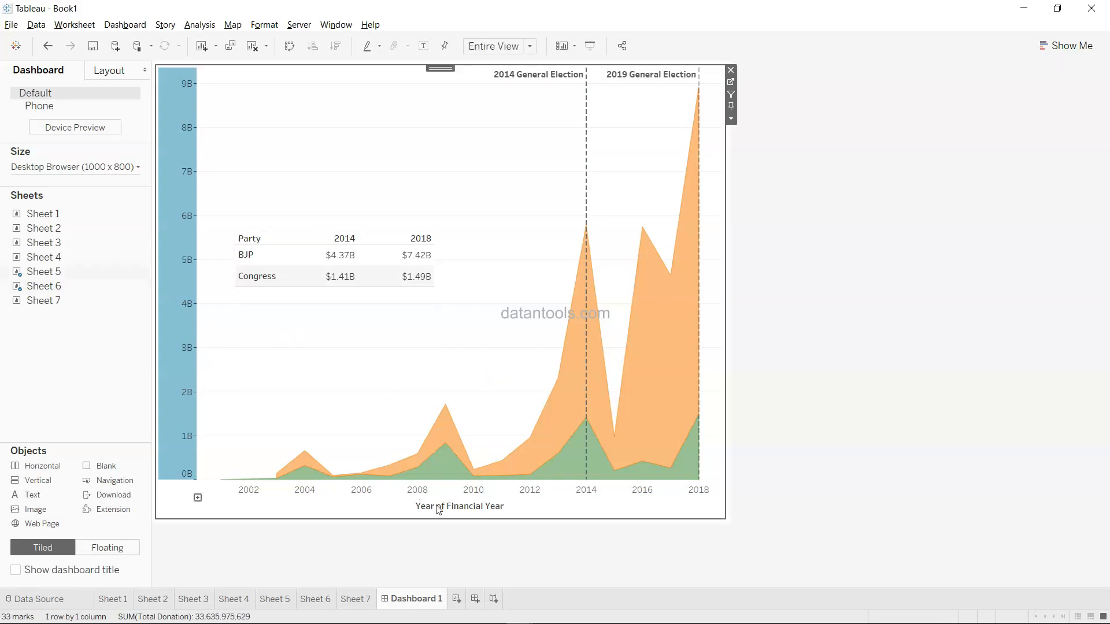
right_click(439, 509)
left_click(485, 371)
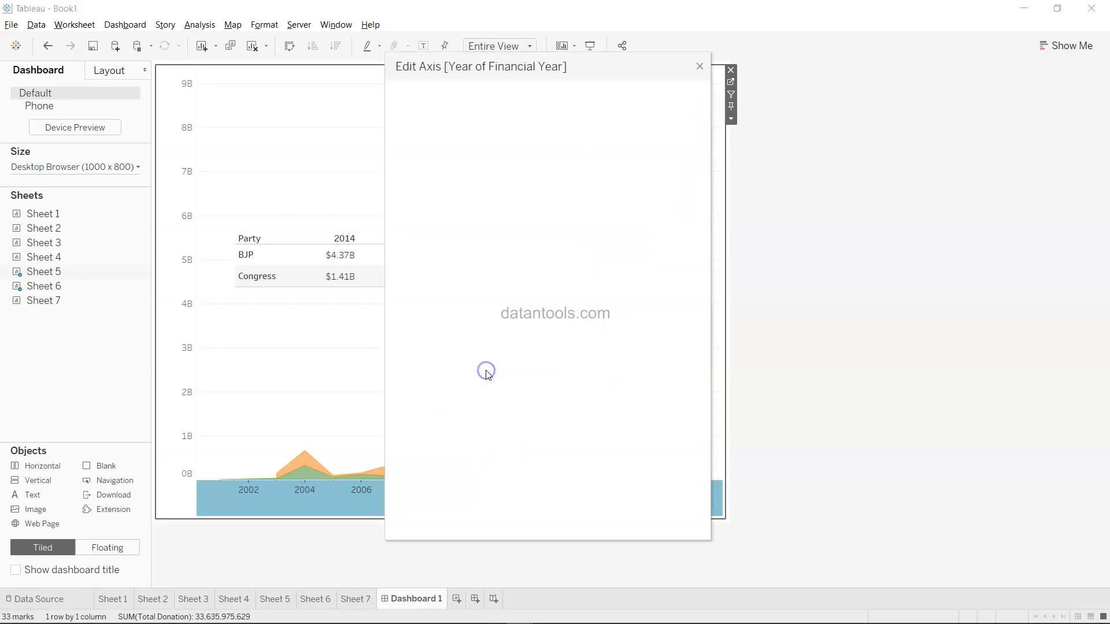
left_click_drag(513, 422, 203, 446)
type("\\")
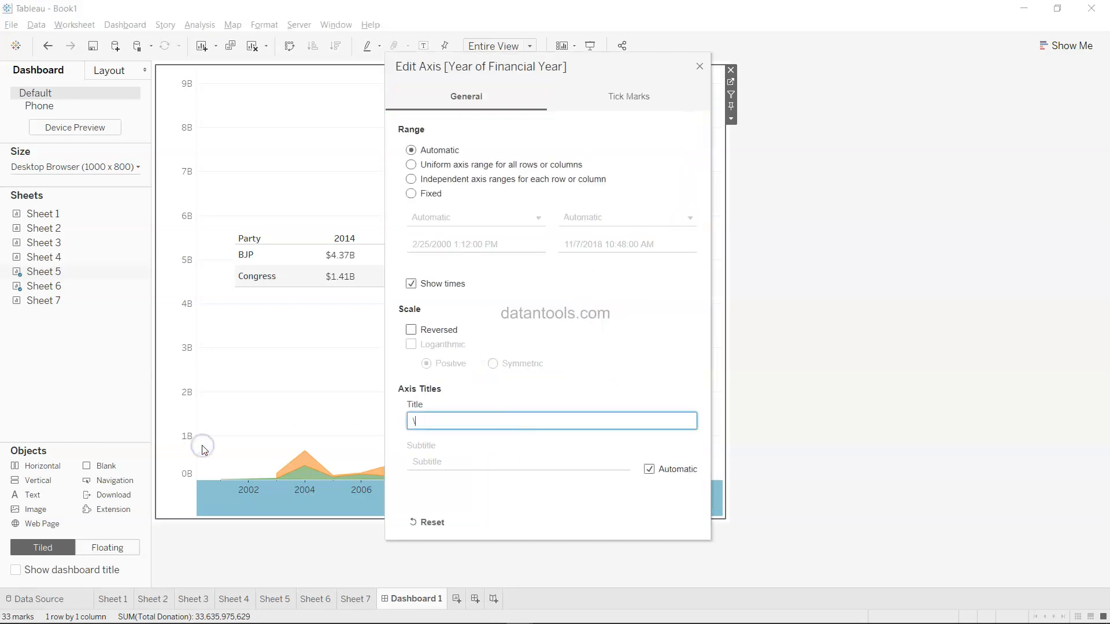
left_click(699, 66)
- Format the Financial Year field's default pane font as black and bold
right_click(472, 520)
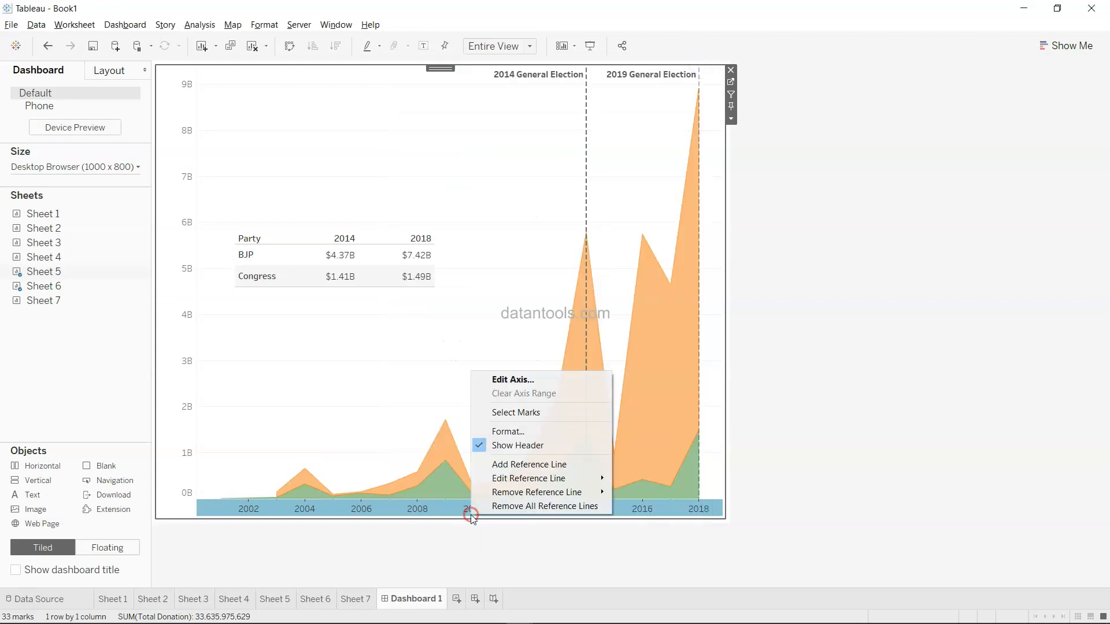
left_click(526, 437)
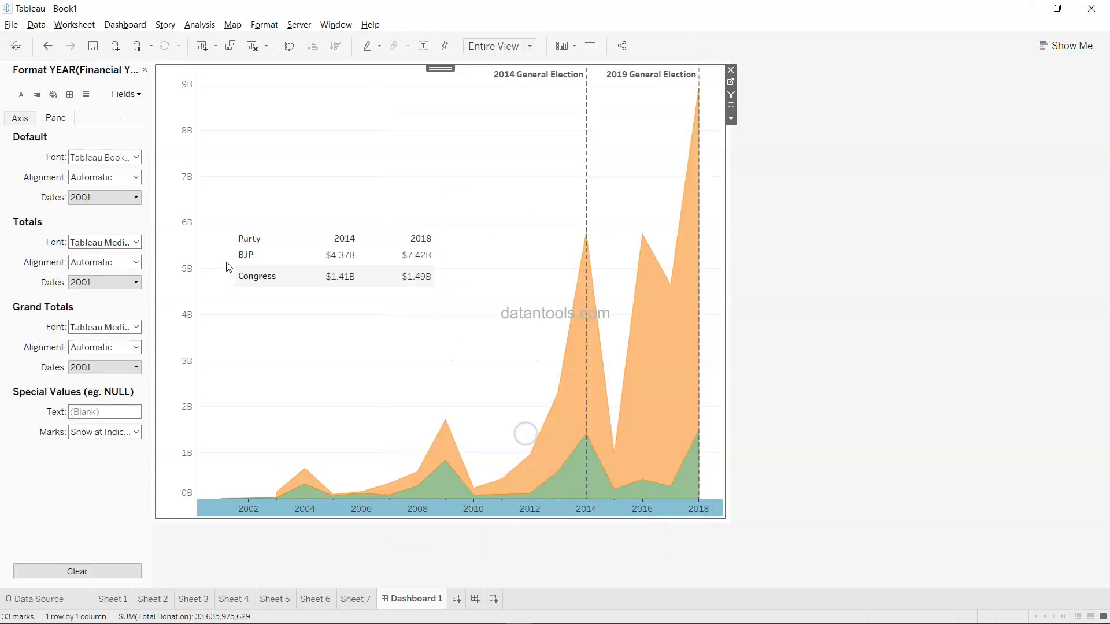
left_click(112, 160)
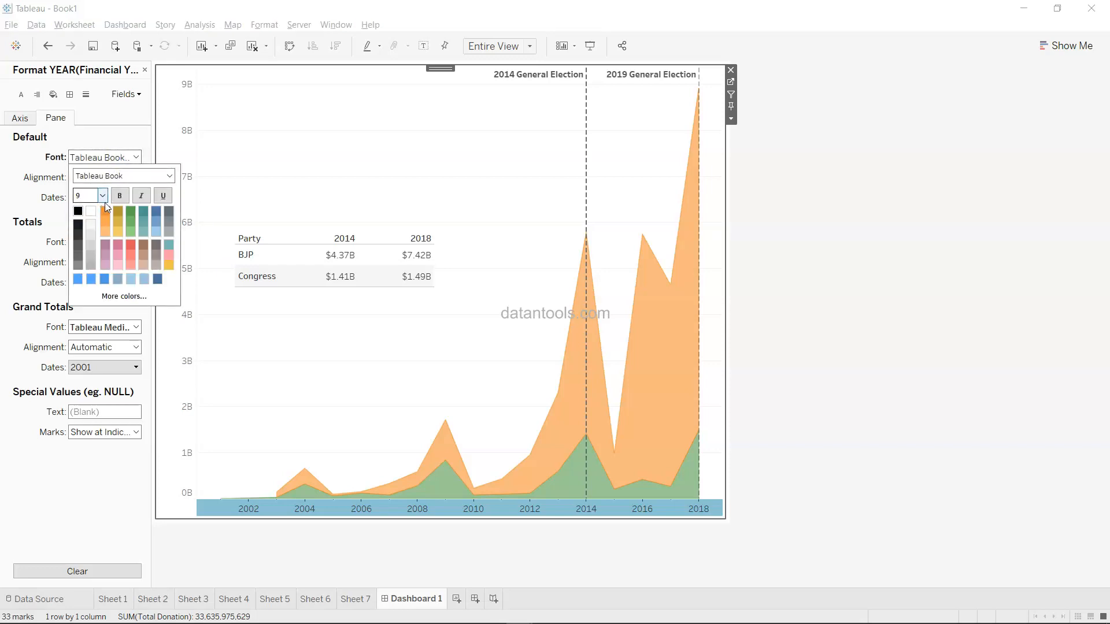
left_click(120, 196)
left_click(247, 364)
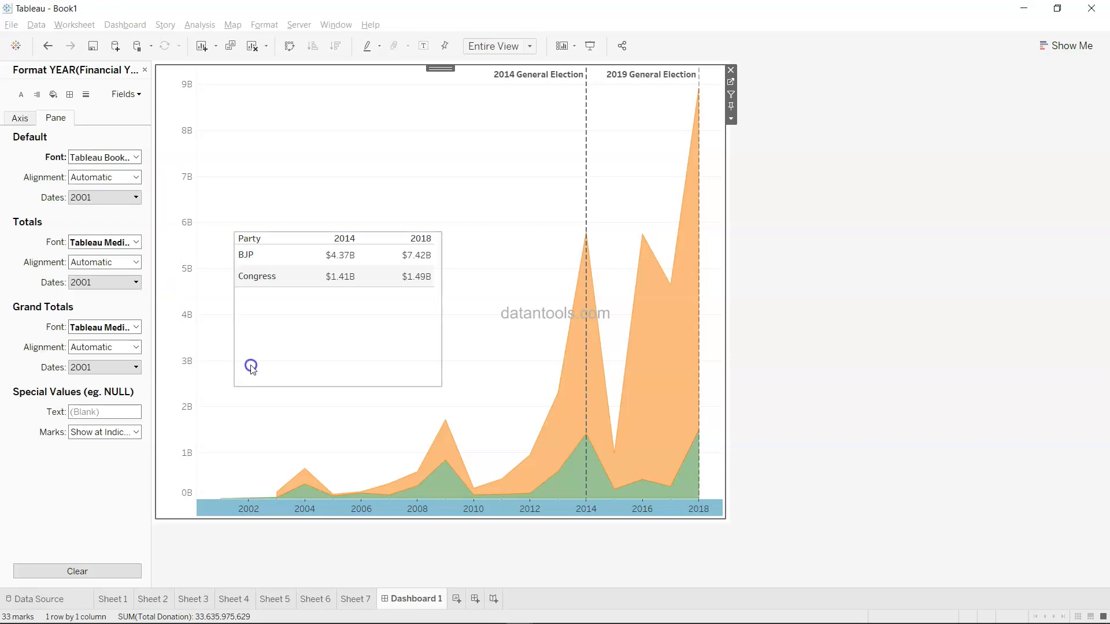
left_click(252, 429)
left_click(454, 557)
left_click(563, 506)
left_click(562, 504)
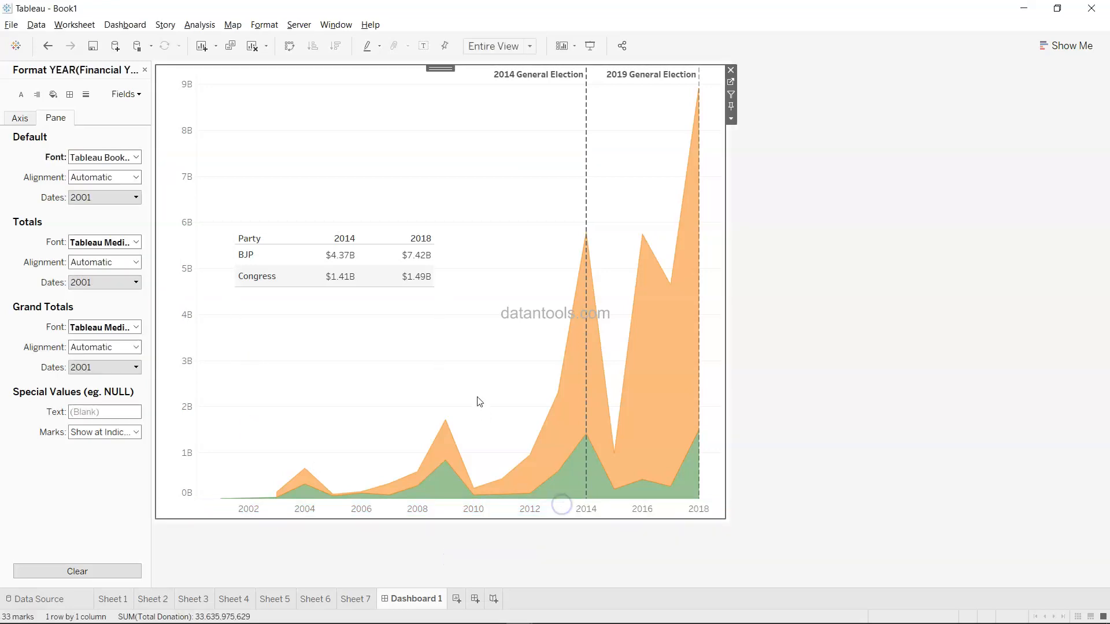
- Set the font colour of the Financial Year axis labels to black
left_click(353, 512)
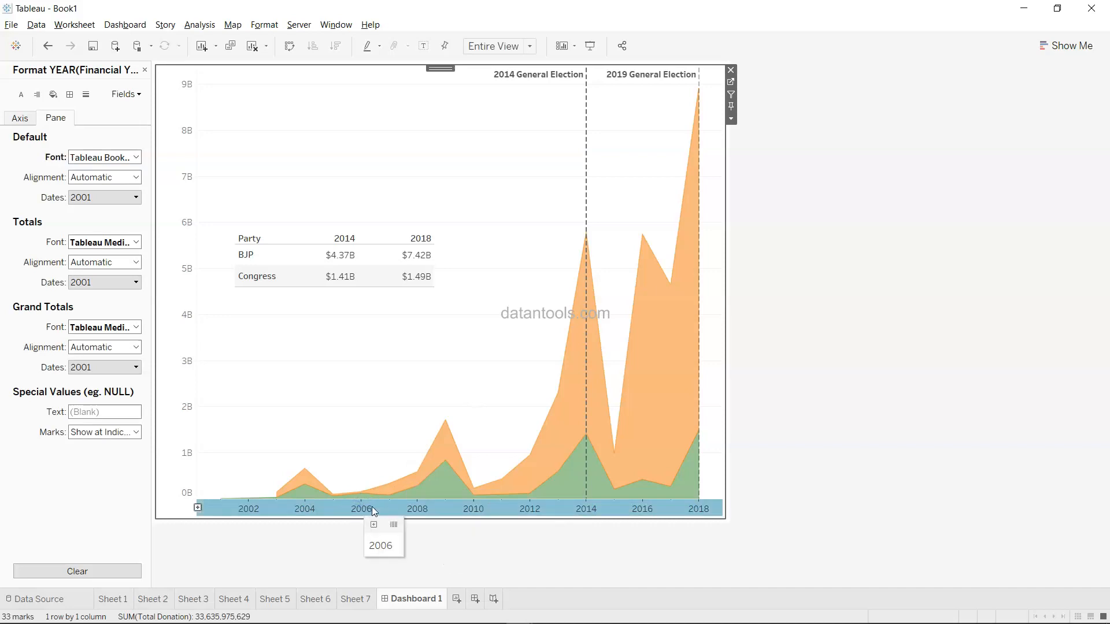
left_click(20, 118)
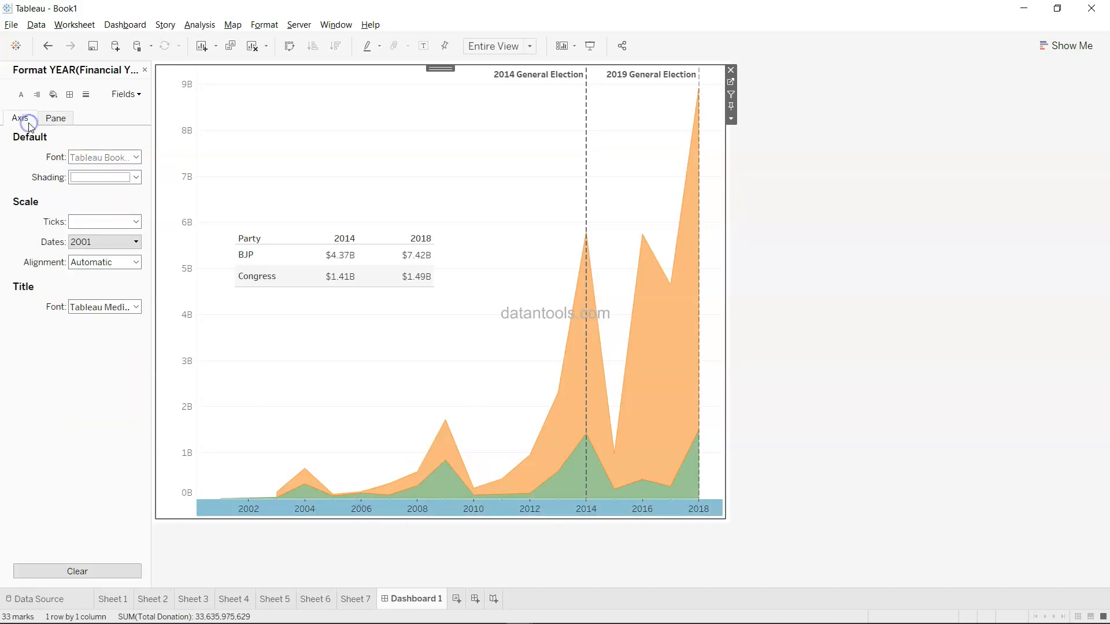
left_click(110, 157)
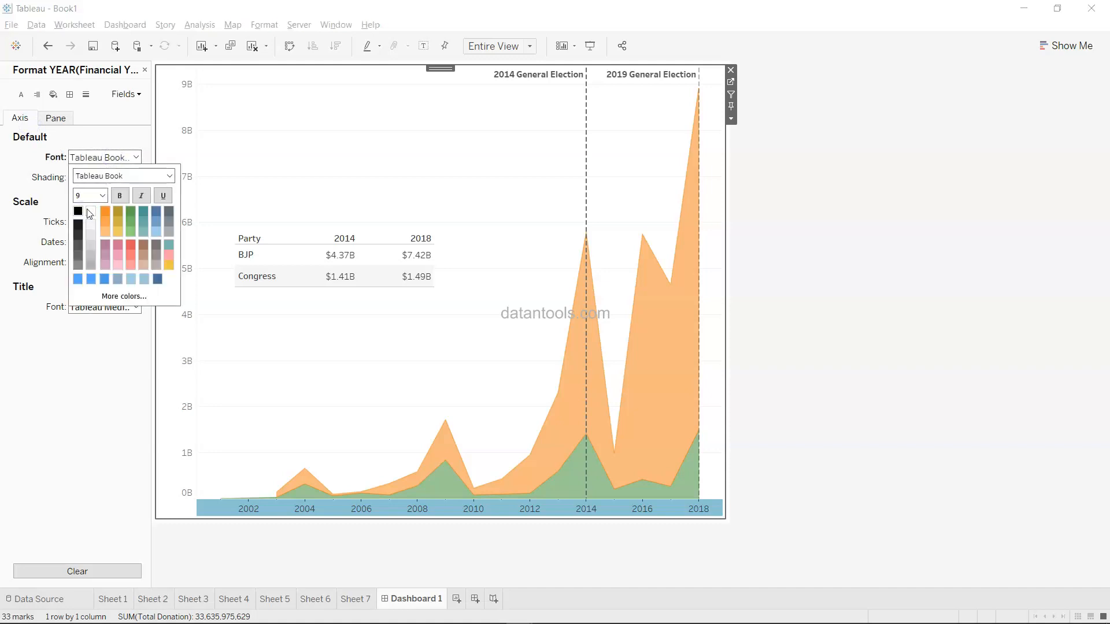
left_click(289, 395)
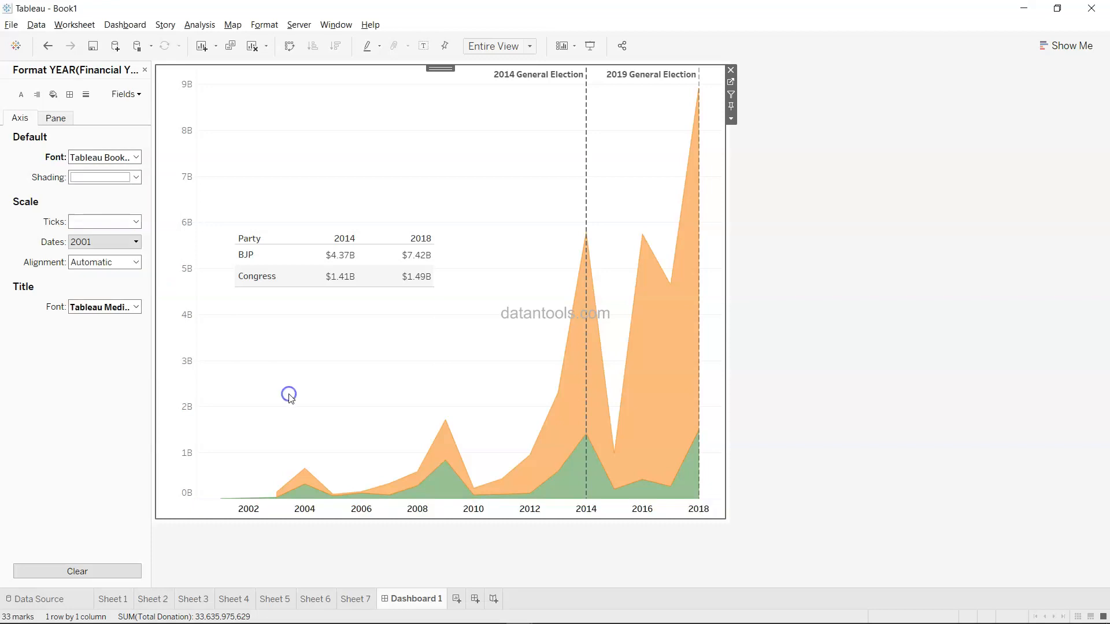
- Format the Total Donation axis labels with a black, bold font
left_click(193, 380)
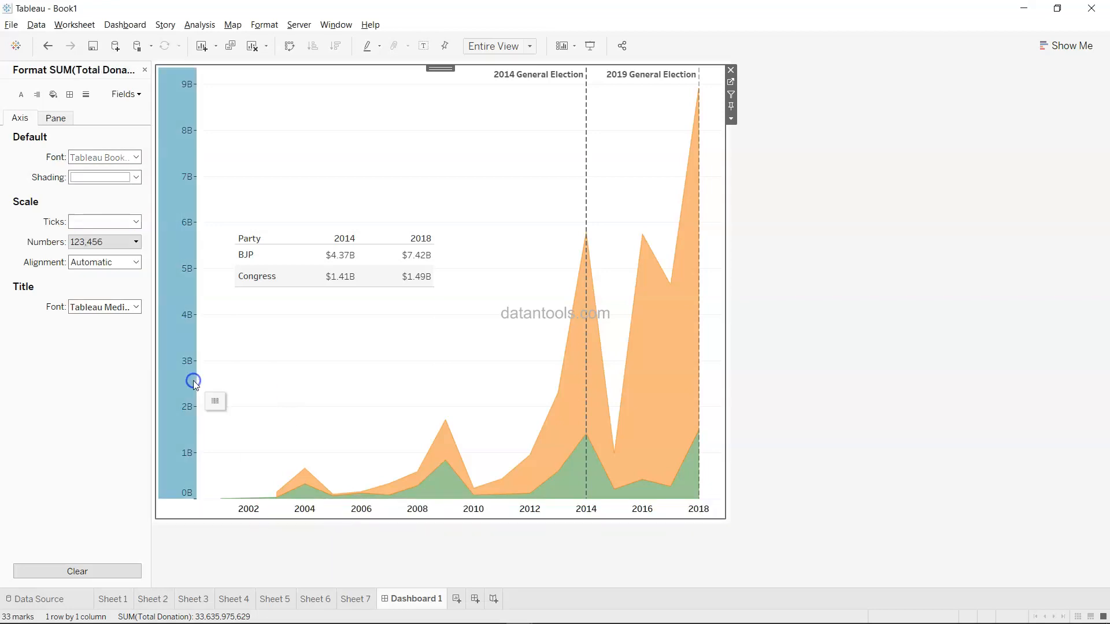
left_click(134, 157)
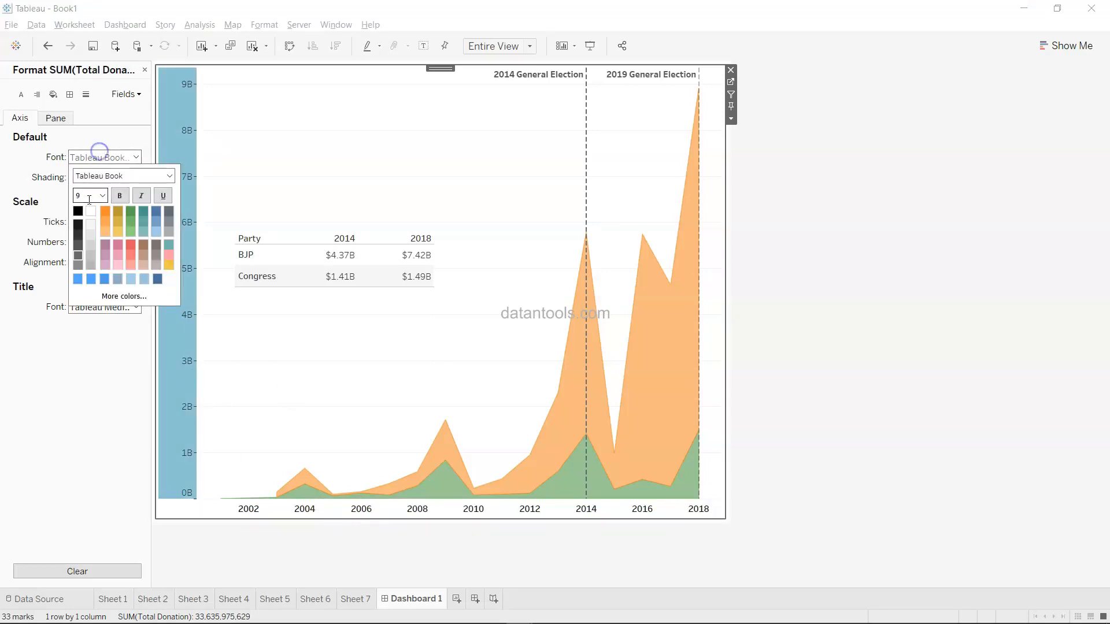
left_click(78, 212)
left_click(120, 196)
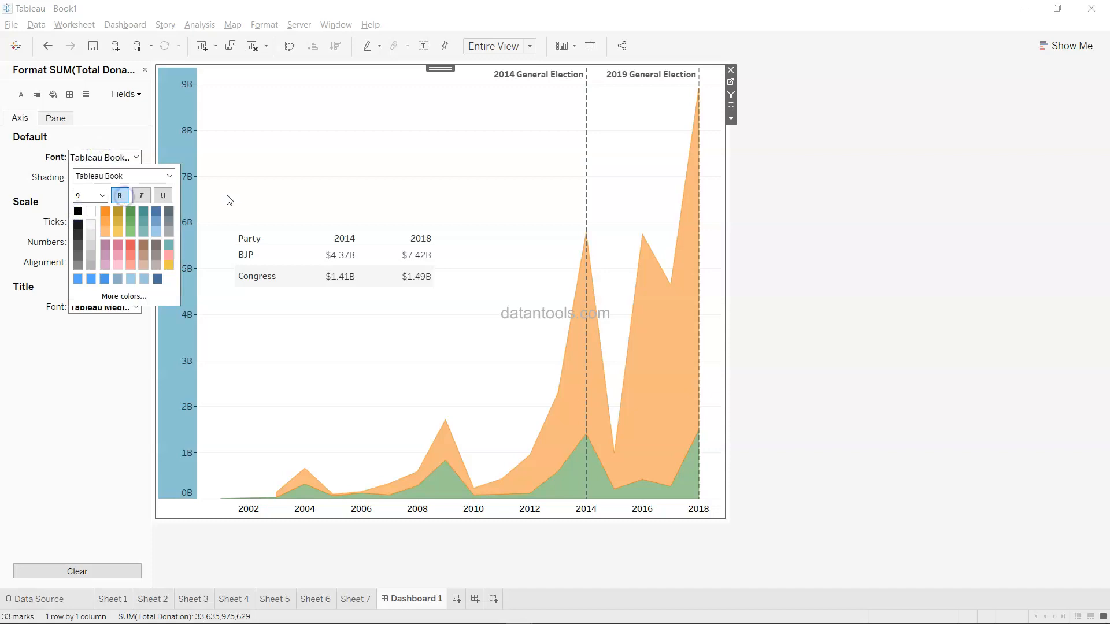
left_click(294, 196)
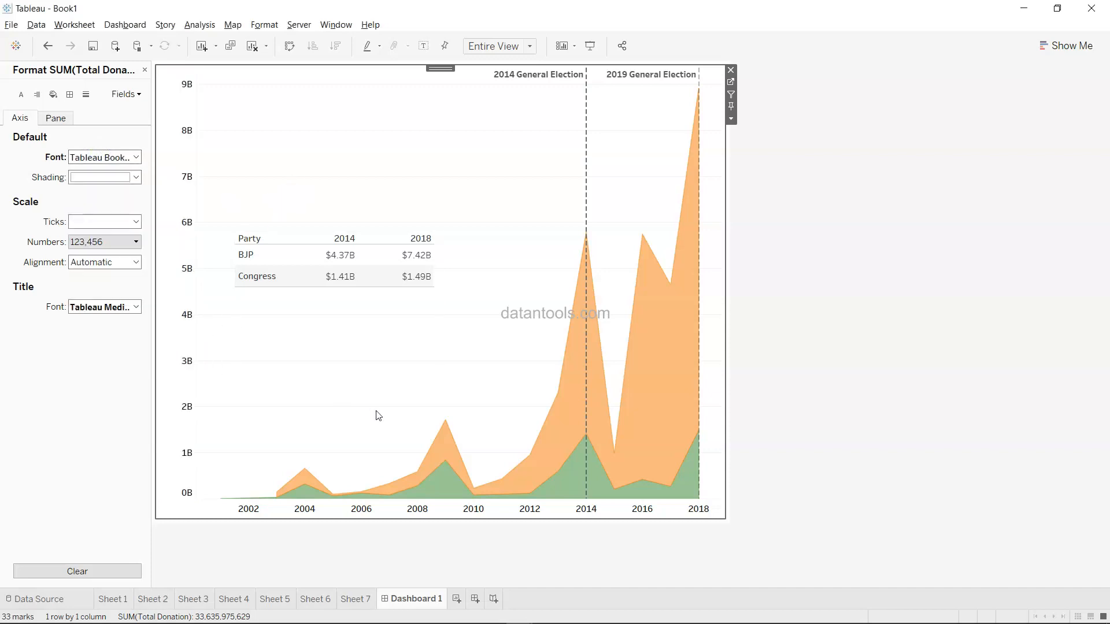
- Set the area chart's row grid lines to None and close the formatting pane
right_click(322, 172)
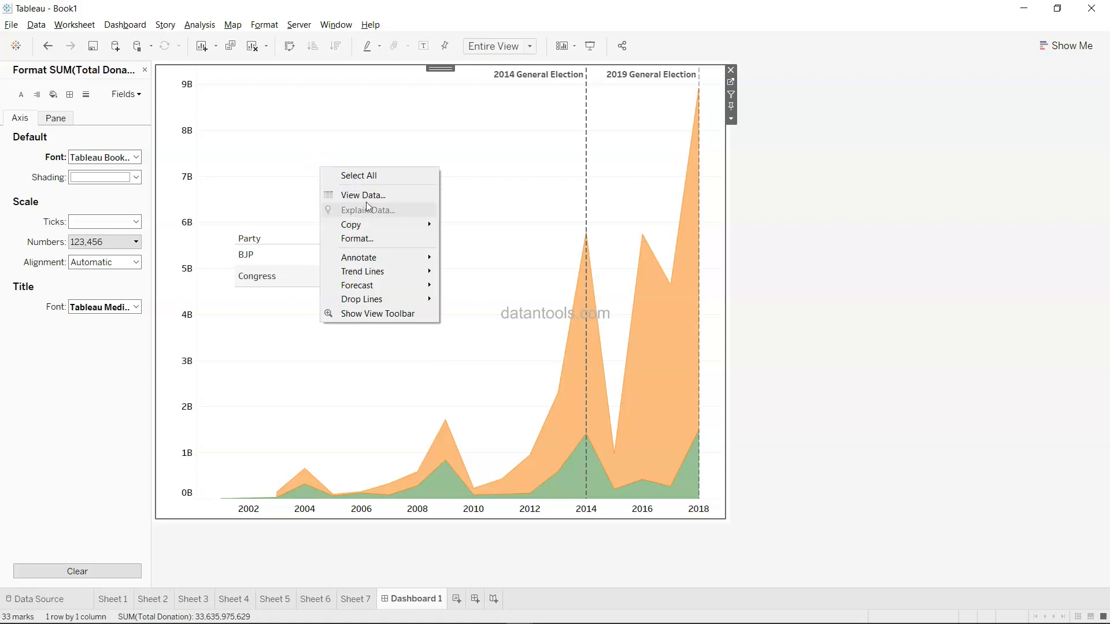
left_click(391, 243)
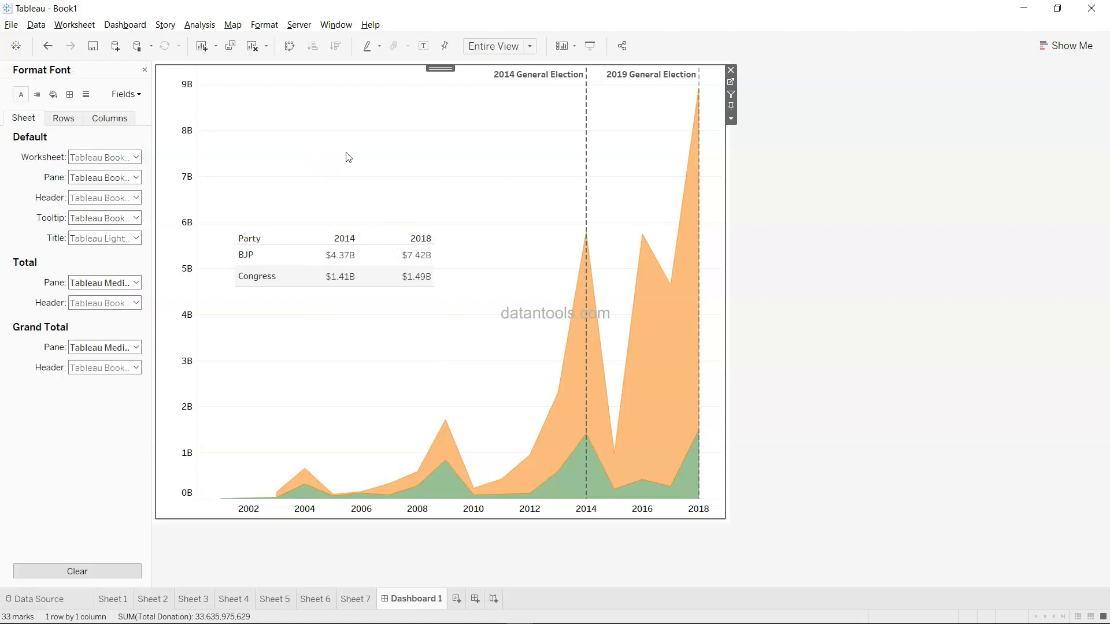
left_click(85, 96)
left_click(71, 117)
left_click(99, 161)
left_click(104, 173)
left_click(884, 275)
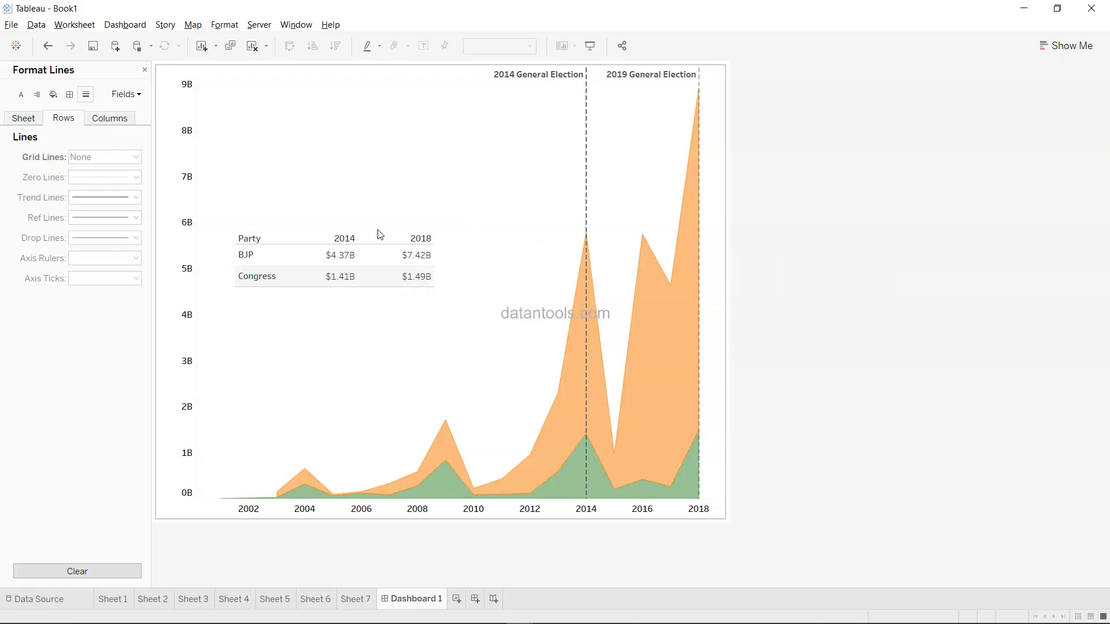
left_click(145, 70)
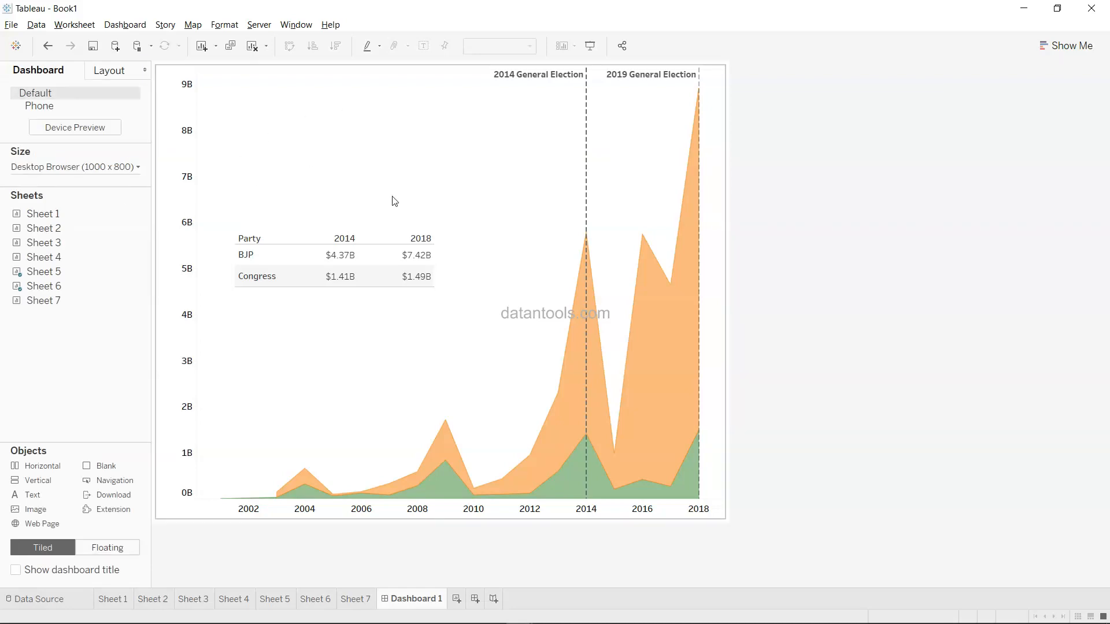
- Set the dashboard to a custom fixed width of 1300 px
key("alt")
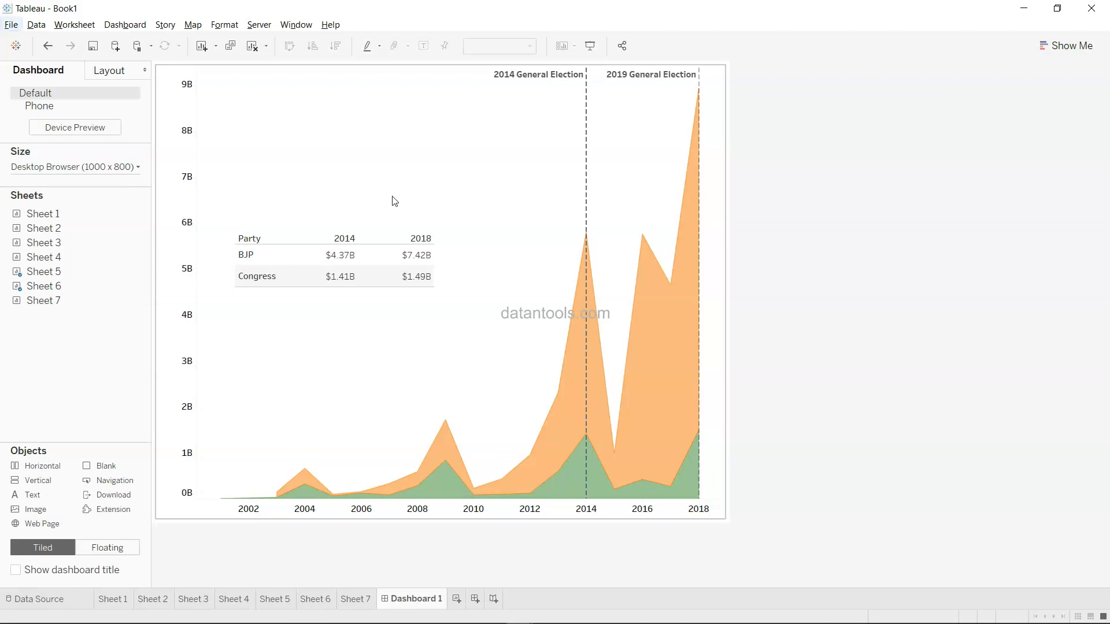
left_click(138, 167)
left_click(72, 243)
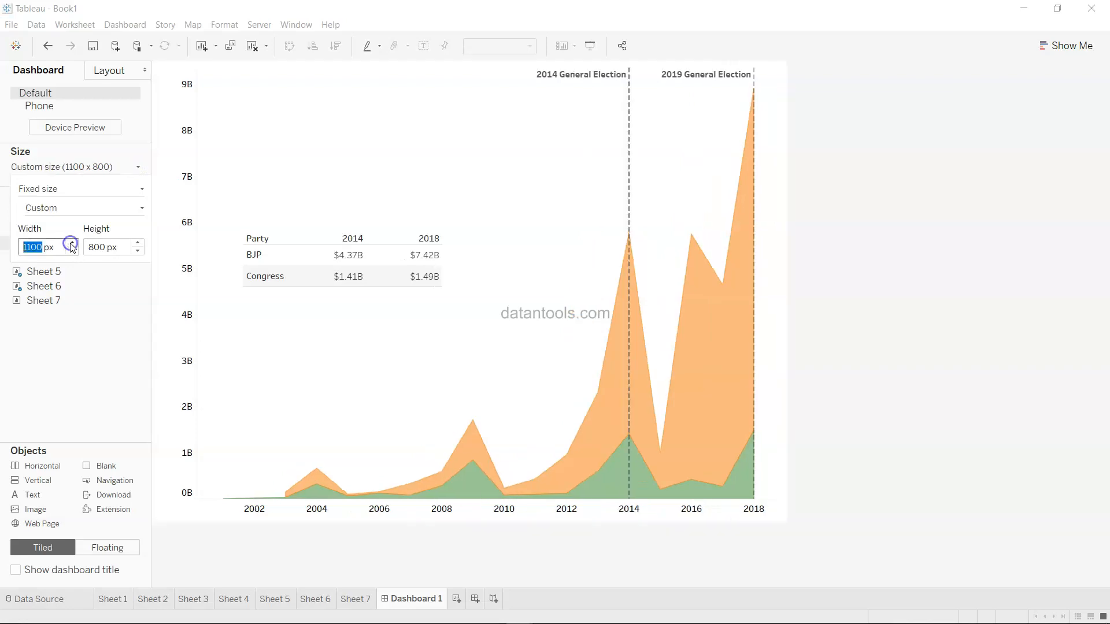
left_click(72, 244)
left_click(72, 244)
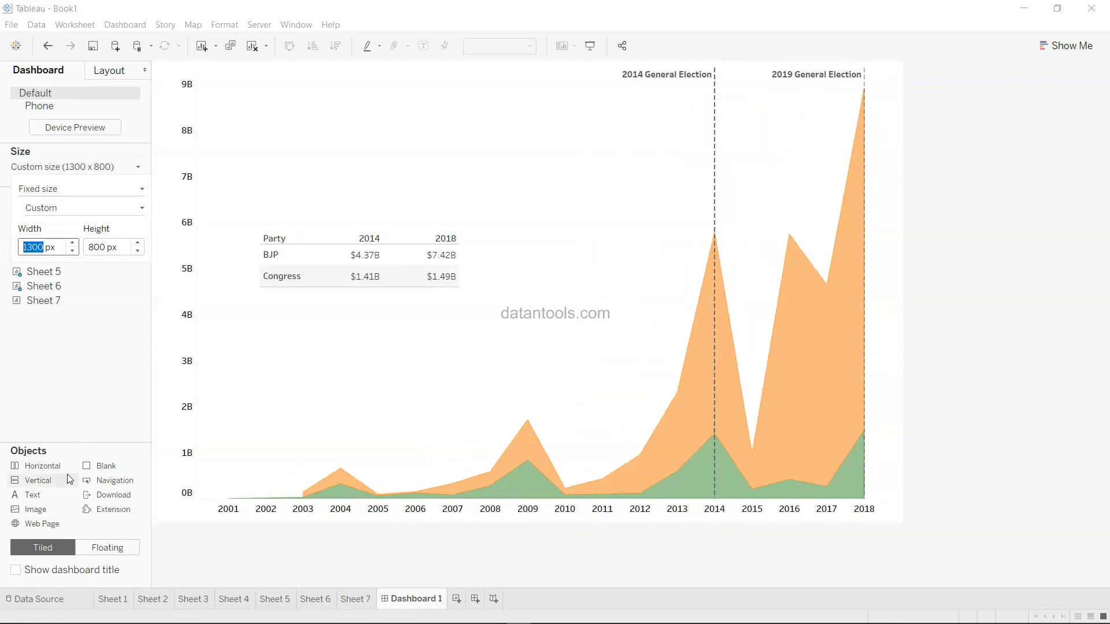
- Add a floating text object reading "DONATIONS RECIEVED BY TWO MAJOR POLITICAL PARTIES IN INDIA" and "BJP & CONGRESS", with BJP orange and CONGRESS green
left_click_drag(59, 494, 228, 79)
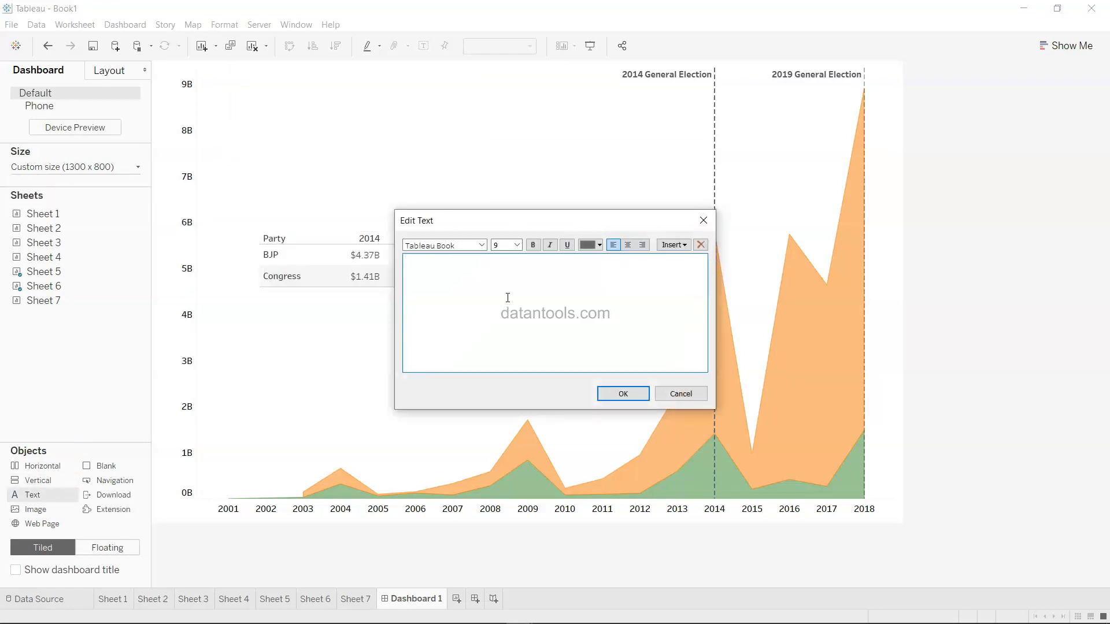
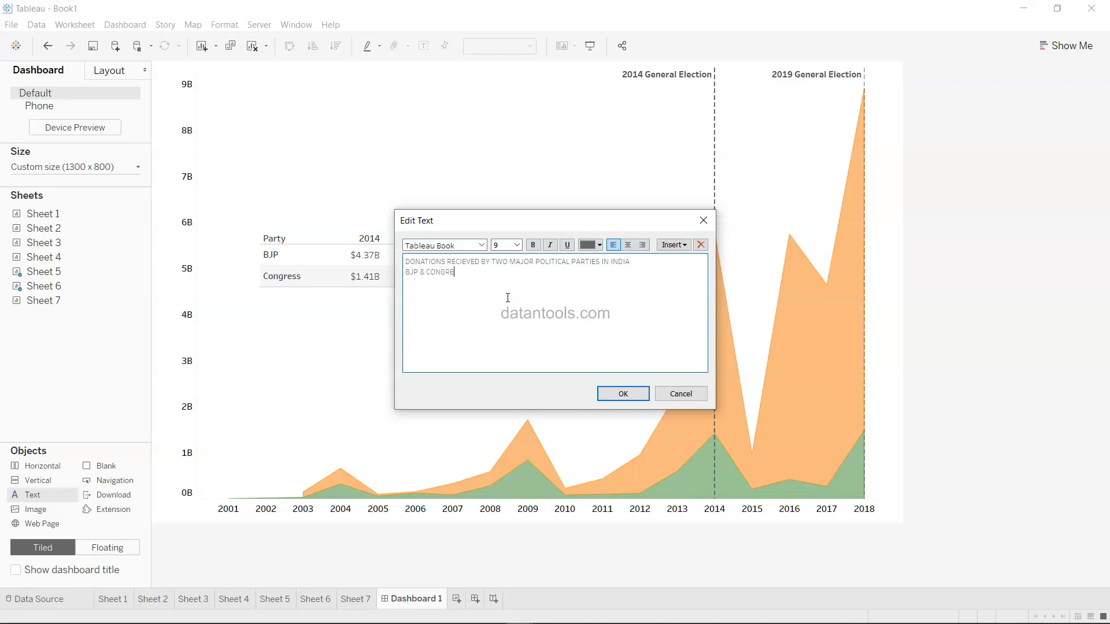
key("shift+Left")
key("shift+Left")
left_click(599, 245)
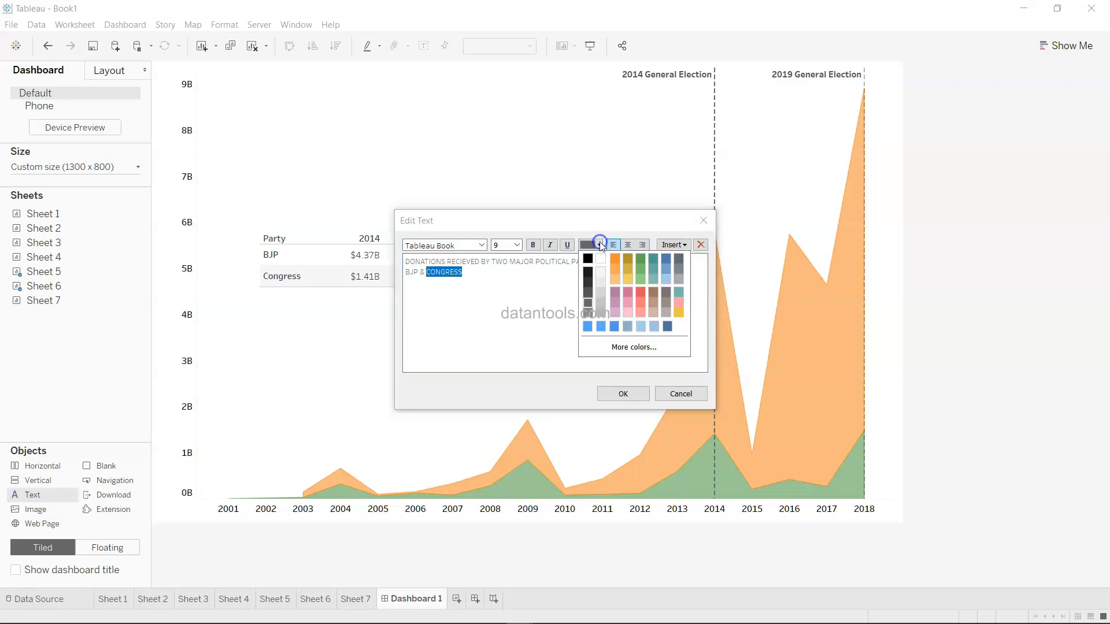
left_click(642, 281)
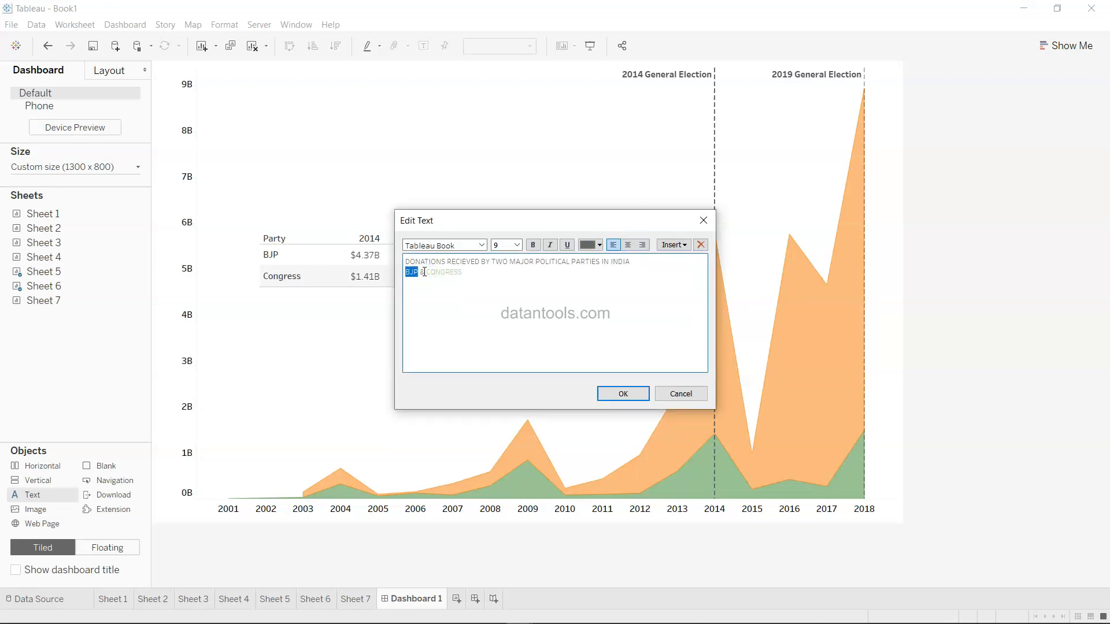
left_click(603, 243)
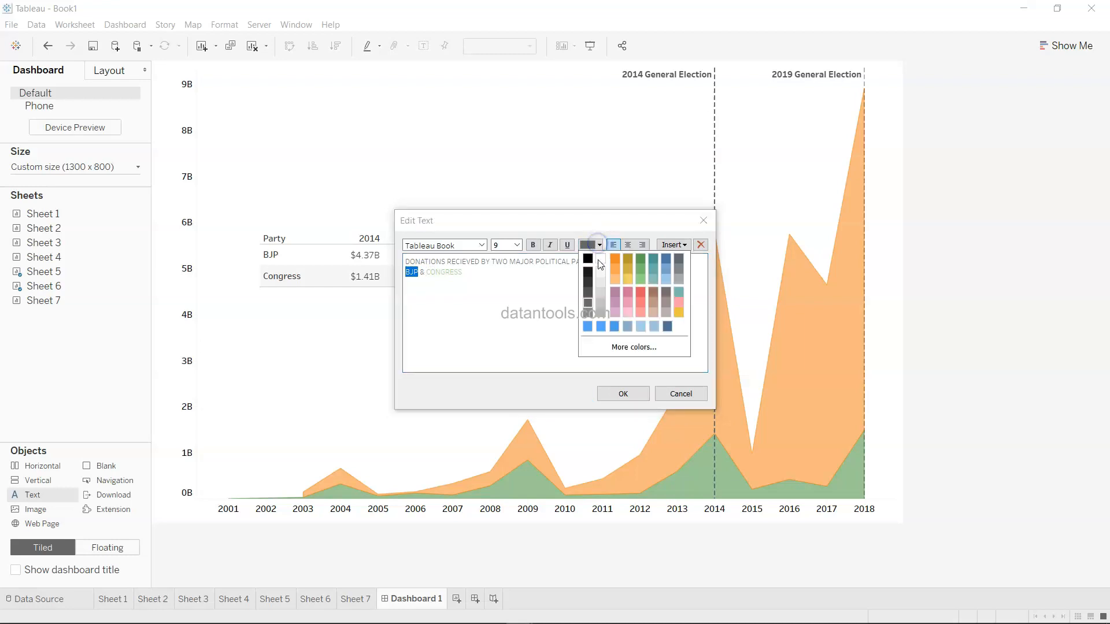
left_click(614, 287)
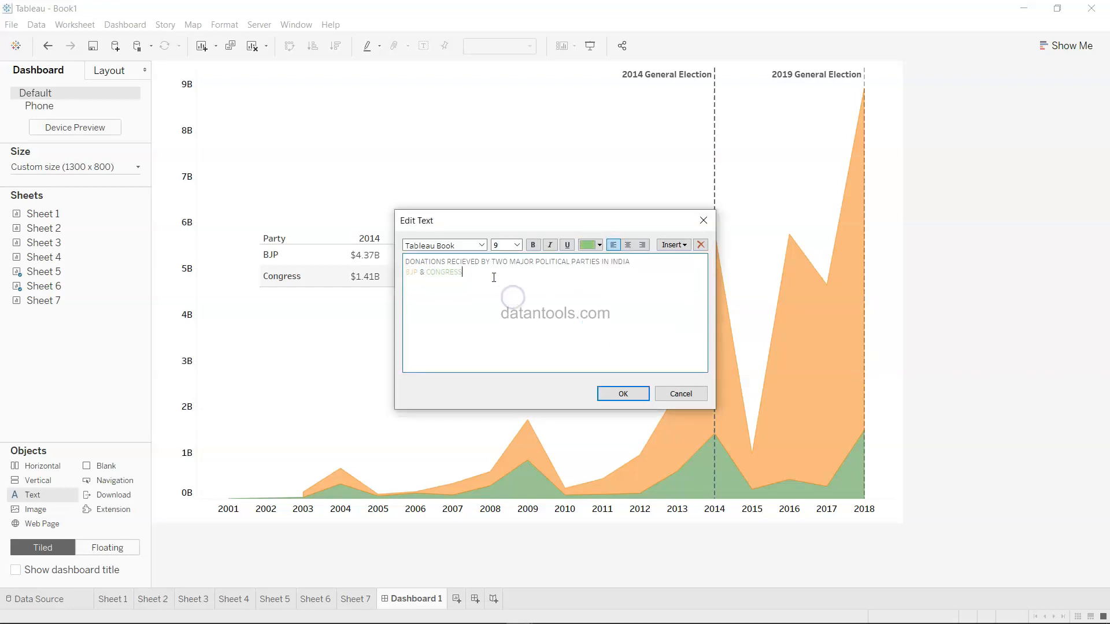
- Format all the title text in Tableau Bold at size 26 and centre the BJP & CONGRESS line
left_click_drag(513, 296, 357, 256)
left_click(481, 245)
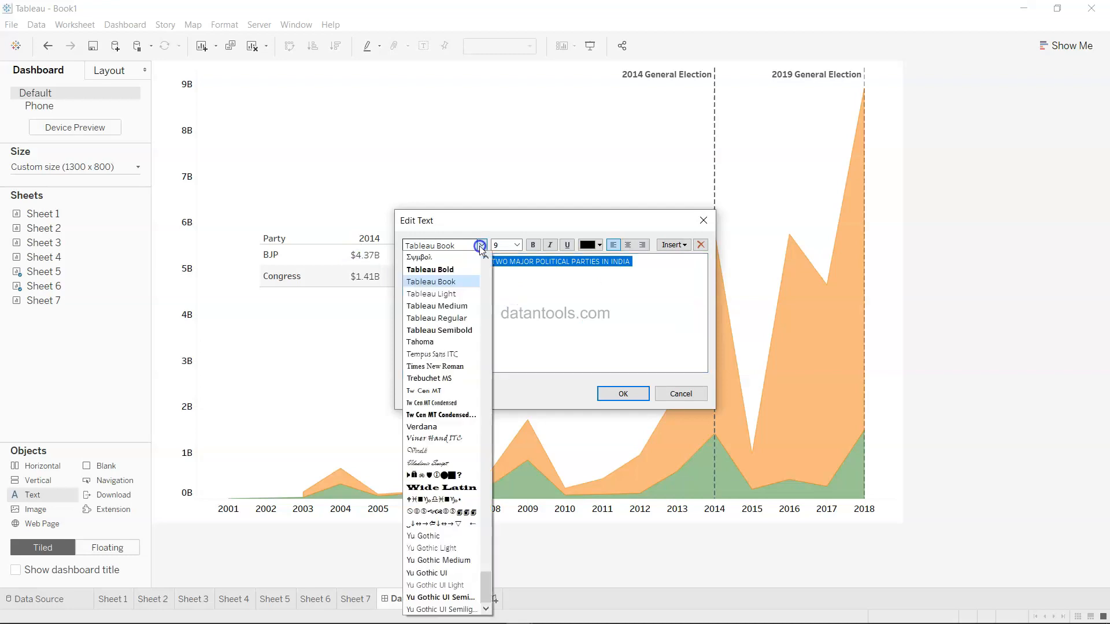
left_click(470, 270)
left_click(517, 245)
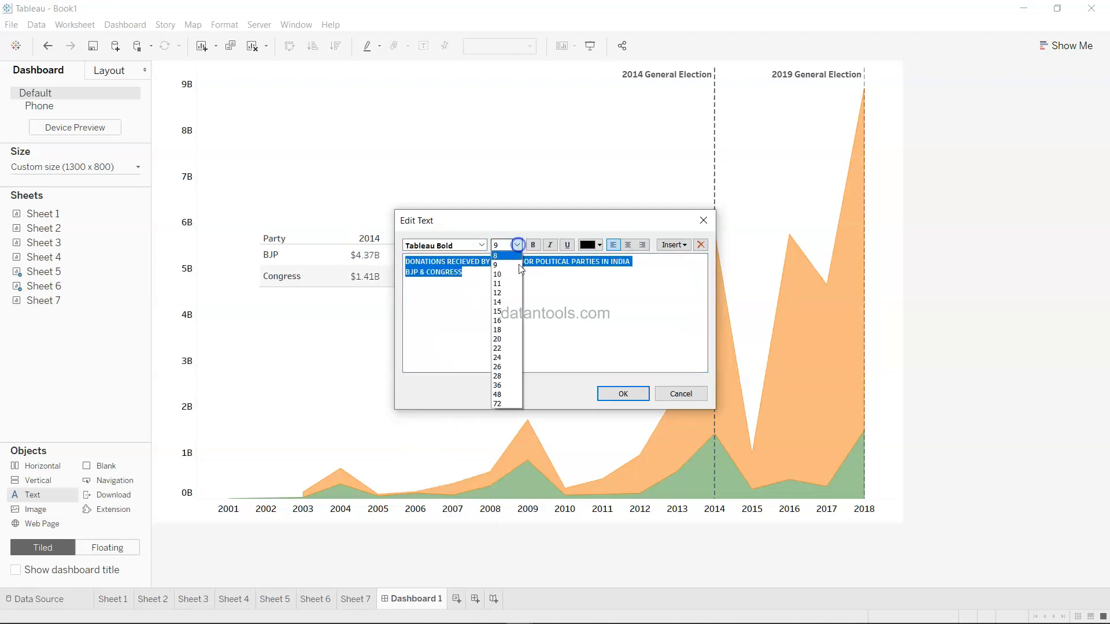
left_click(512, 366)
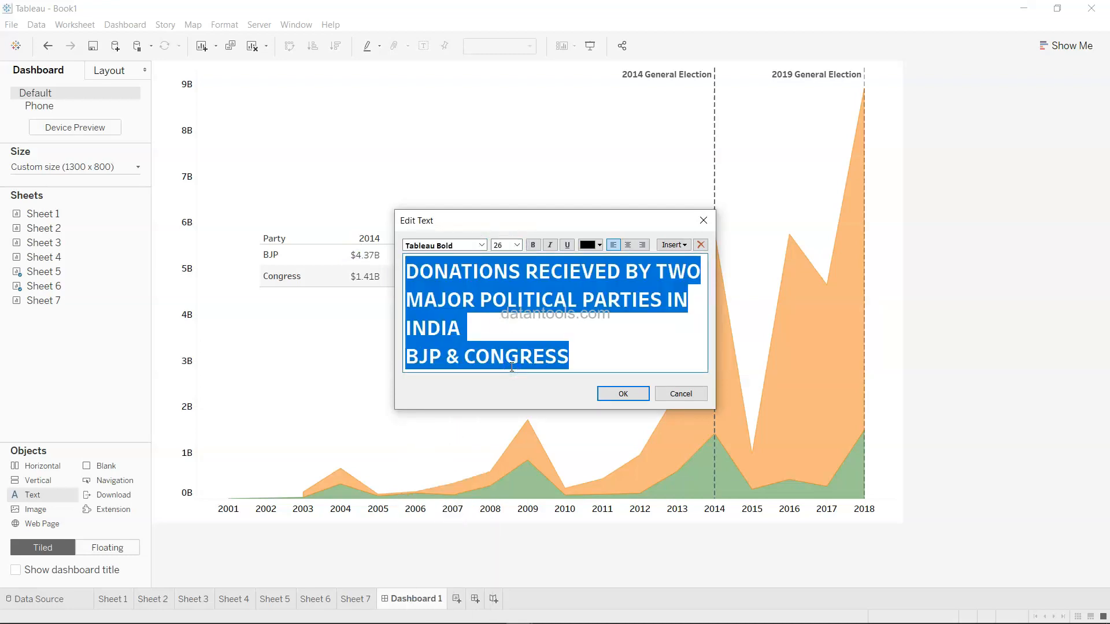
left_click(570, 352)
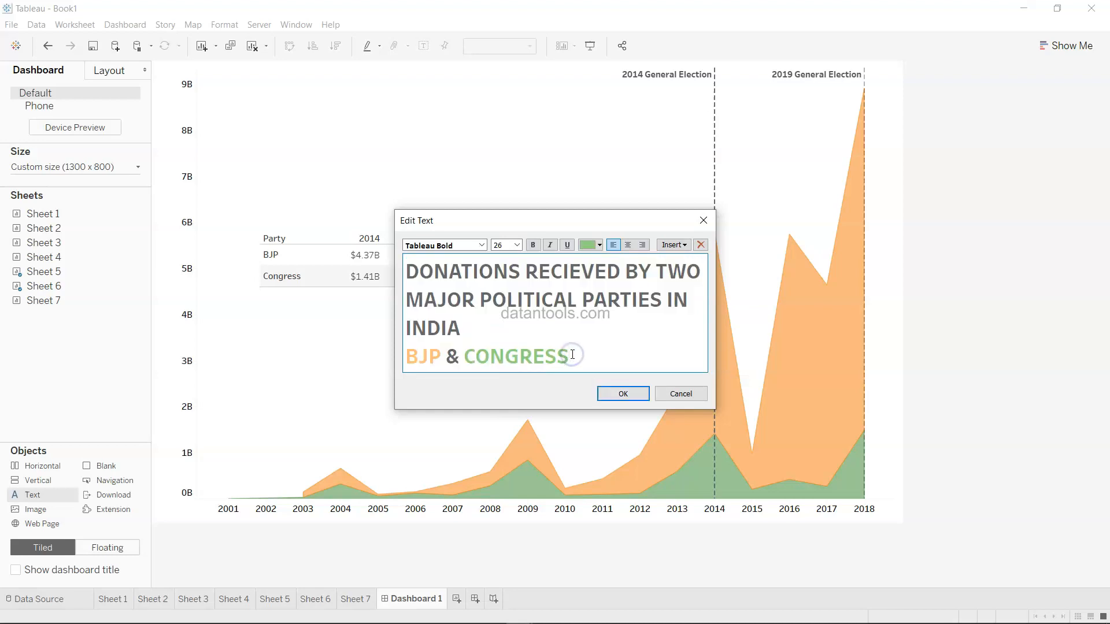
triple_click(572, 354)
left_click(629, 245)
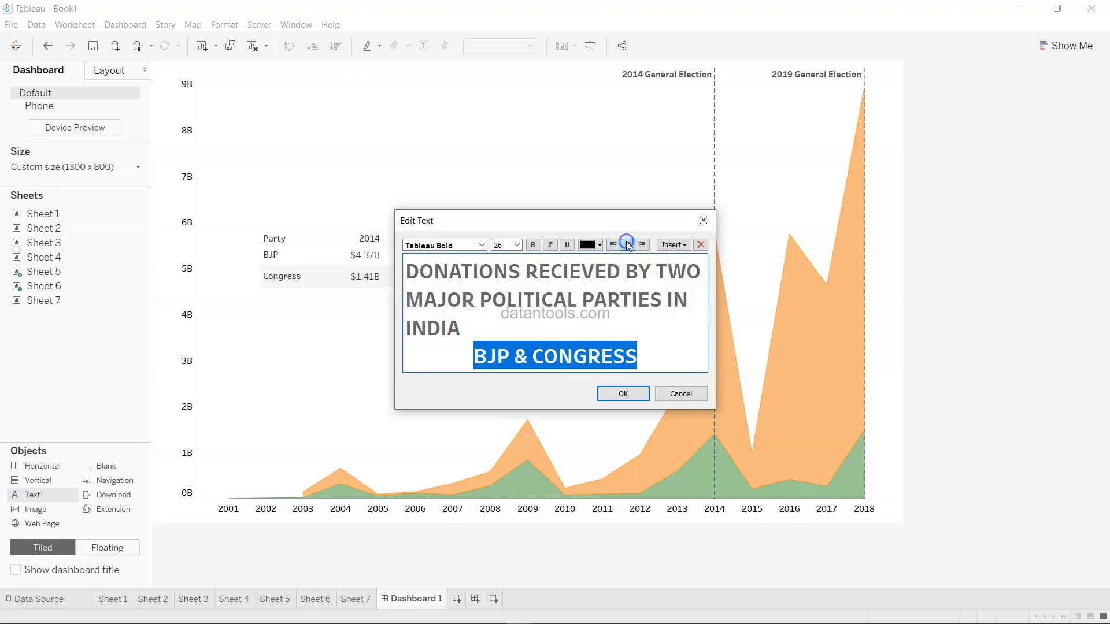
left_click(623, 393)
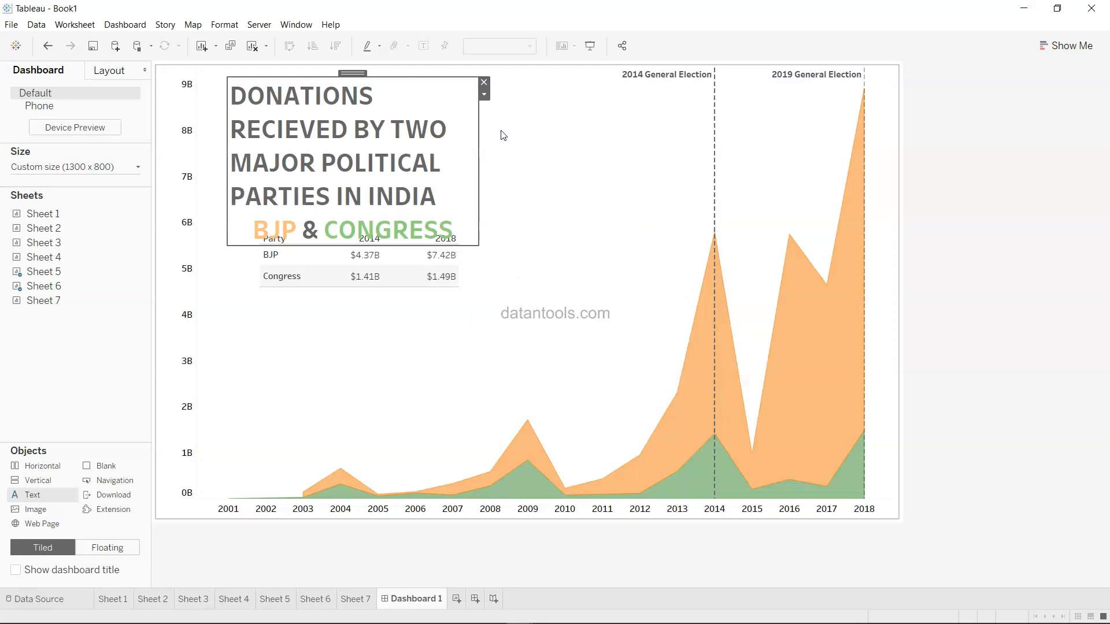
- Widen the title text box on both sides and make its DONATIONS line black at size 20
left_click_drag(478, 148, 648, 148)
left_click_drag(227, 166, 200, 162)
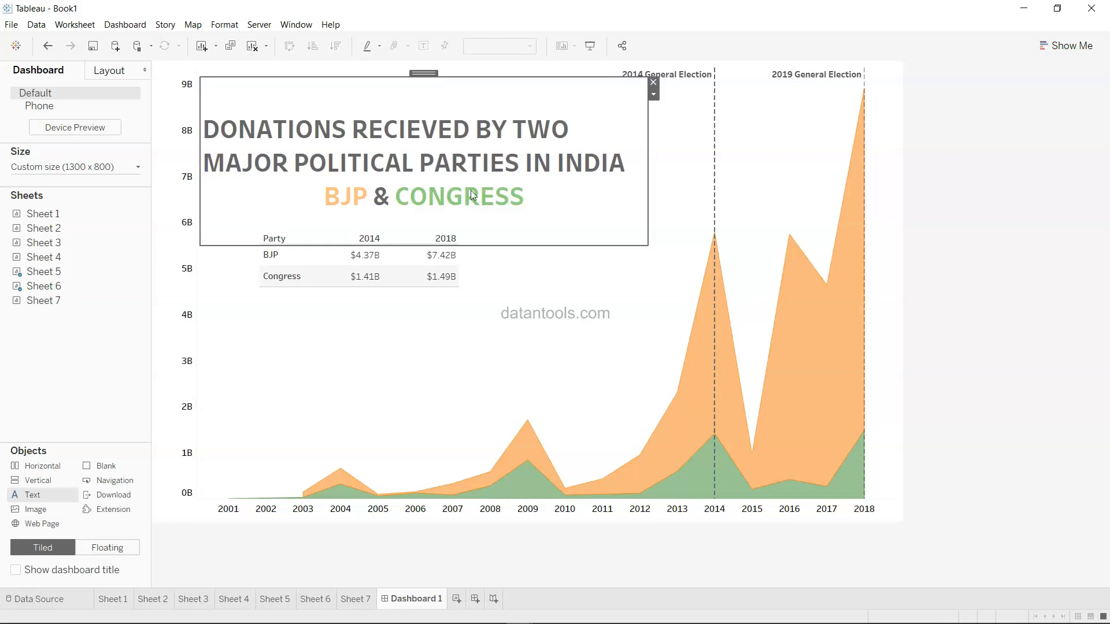
double_click(468, 157)
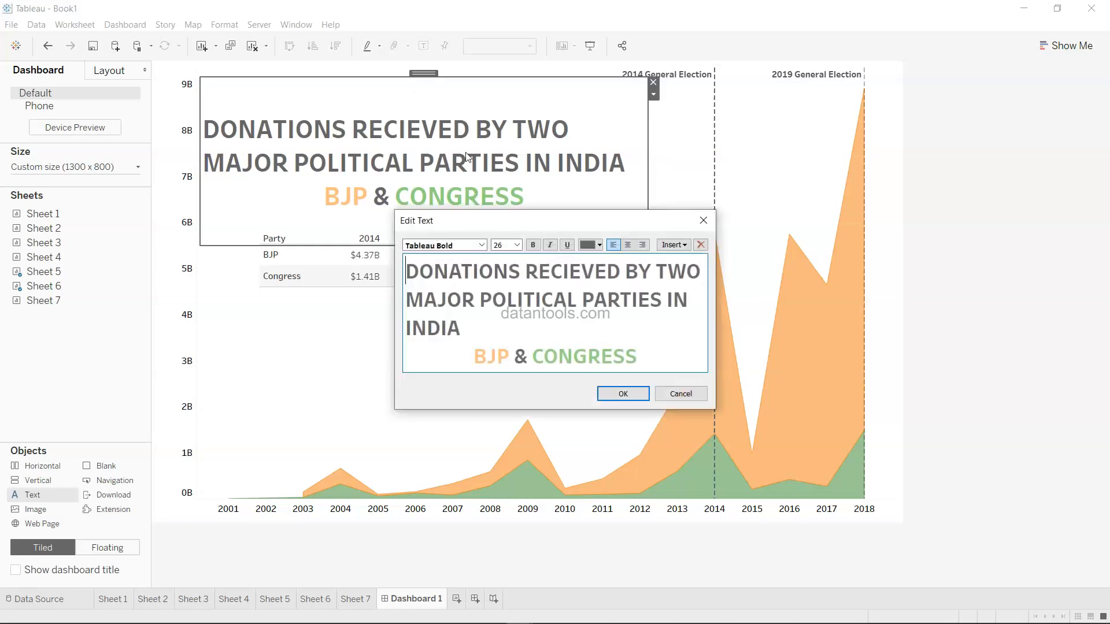
left_click_drag(469, 333, 323, 253)
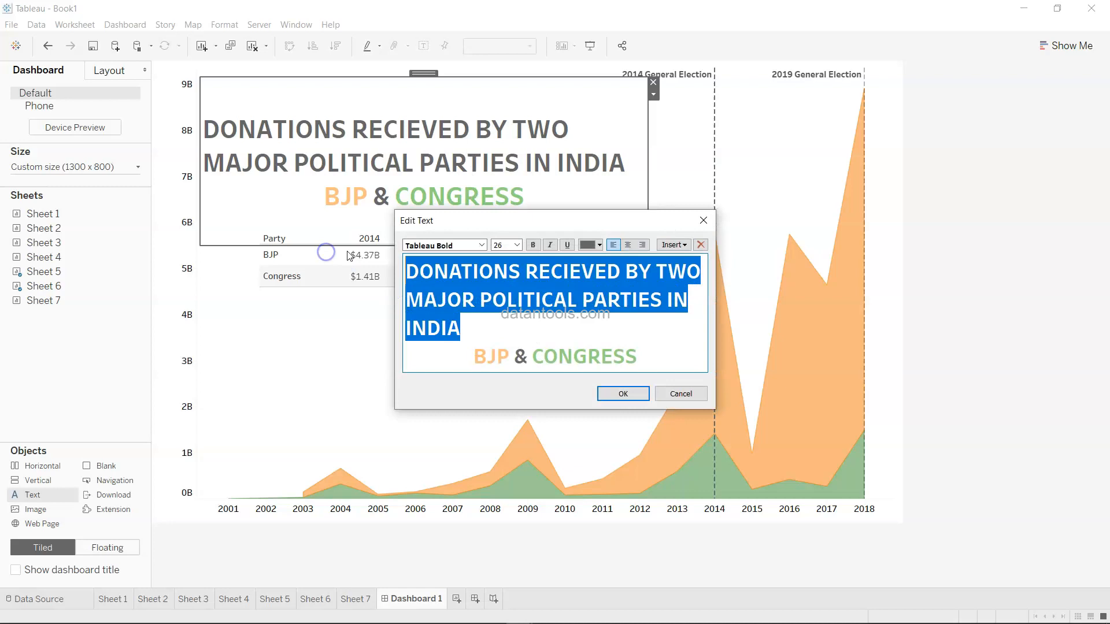
left_click(600, 245)
left_click(588, 270)
left_click(517, 246)
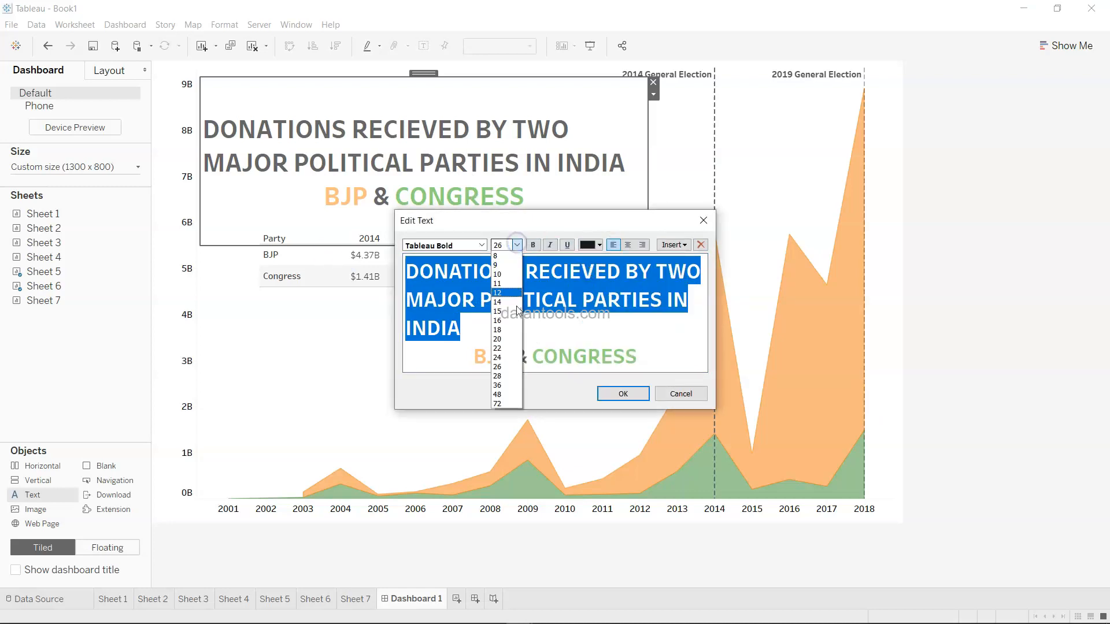
left_click(518, 338)
left_click(609, 390)
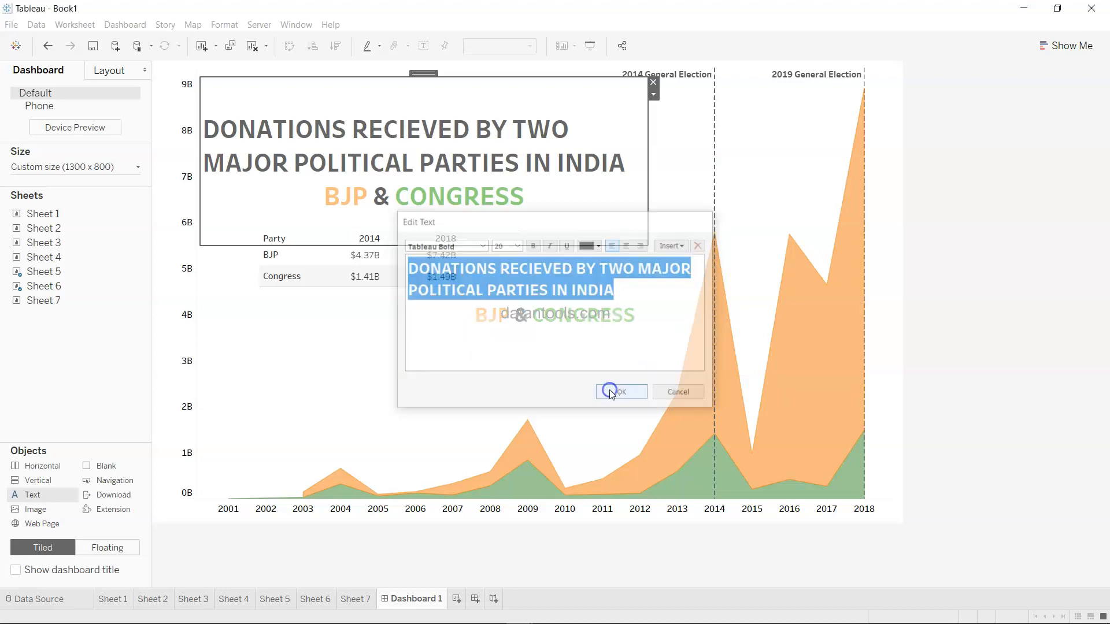
- Reduce the title's DONATIONS line to size 16 and resize the text box to fit closely around the two lines
left_click_drag(645, 148, 847, 139)
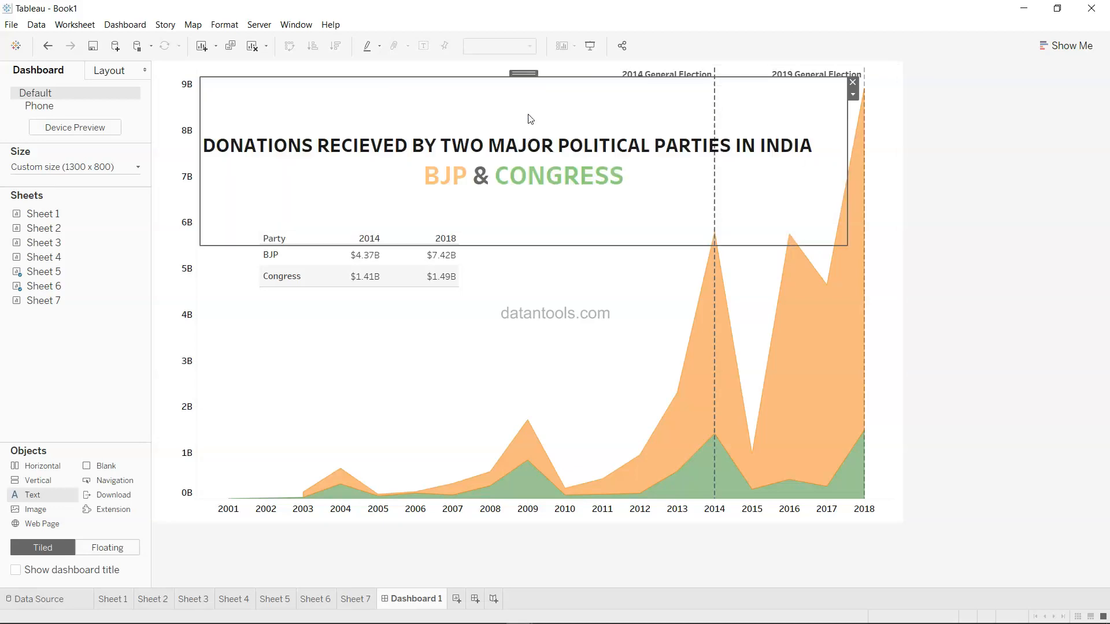
left_click_drag(571, 245, 566, 170)
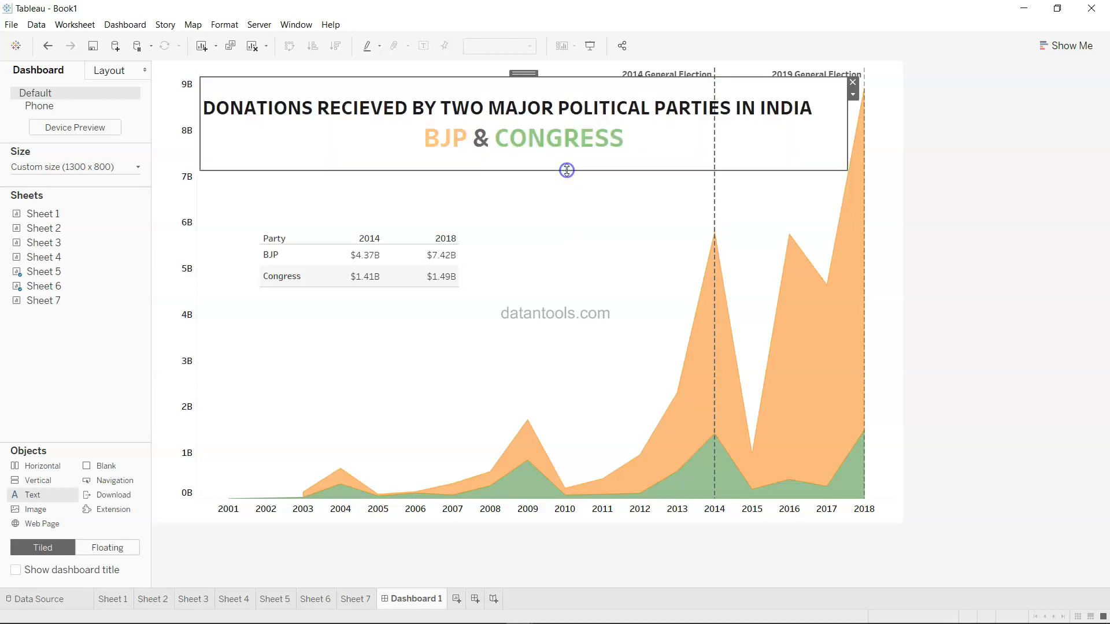
double_click(494, 125)
left_click_drag(615, 290, 377, 255)
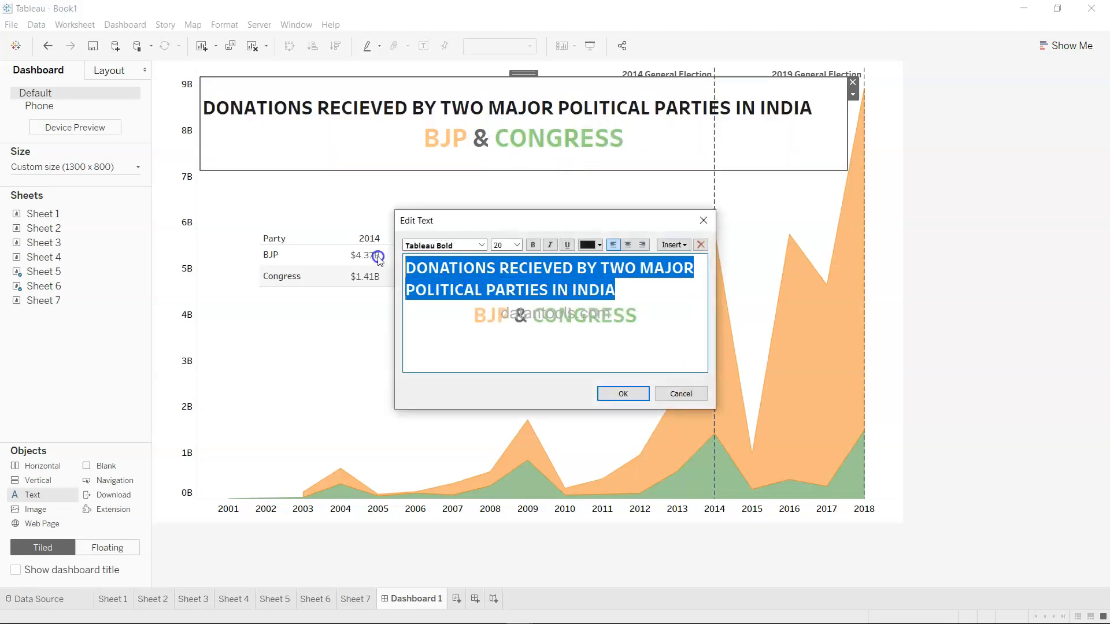
left_click(517, 245)
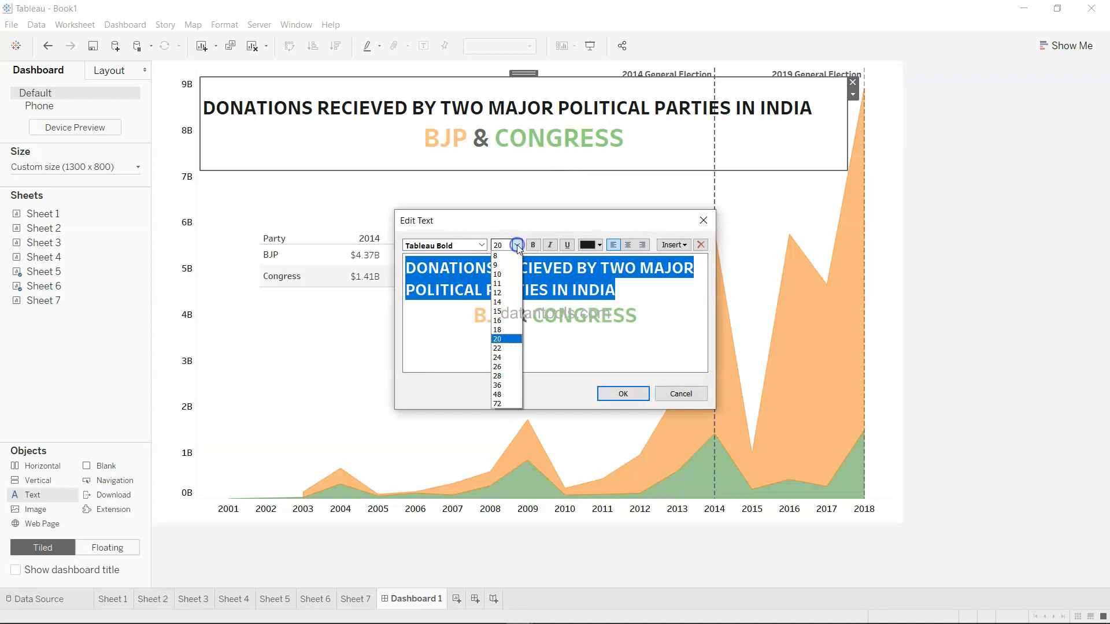
left_click(511, 320)
left_click(622, 393)
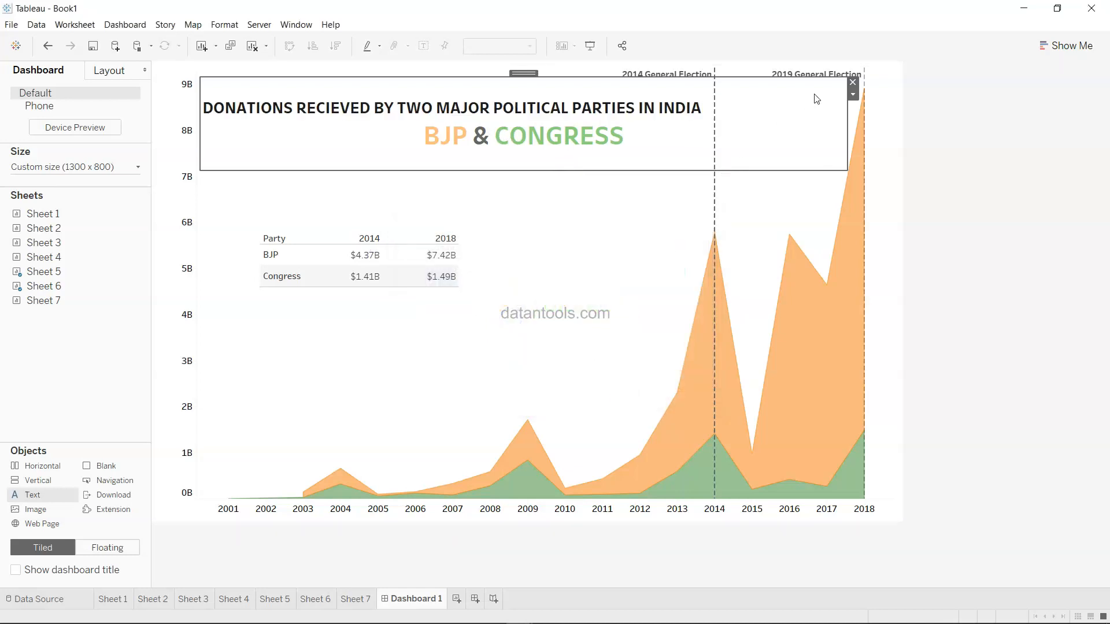
left_click_drag(846, 139, 707, 145)
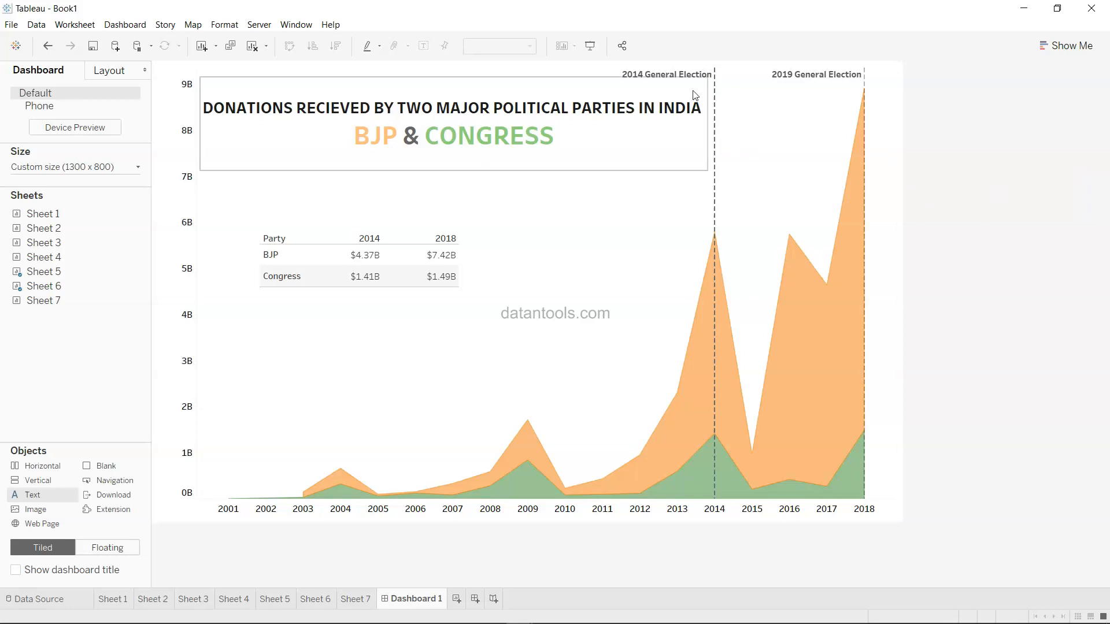
left_click(607, 129)
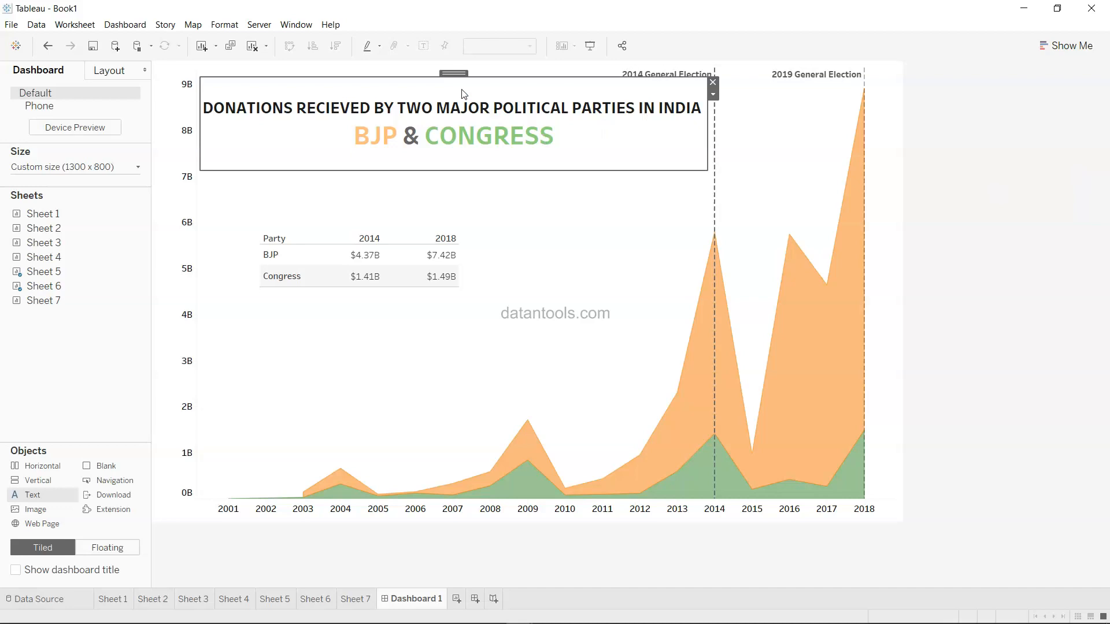
- Add another text object at the upper edge of the dashboard
left_click_drag(58, 483, 349, 65)
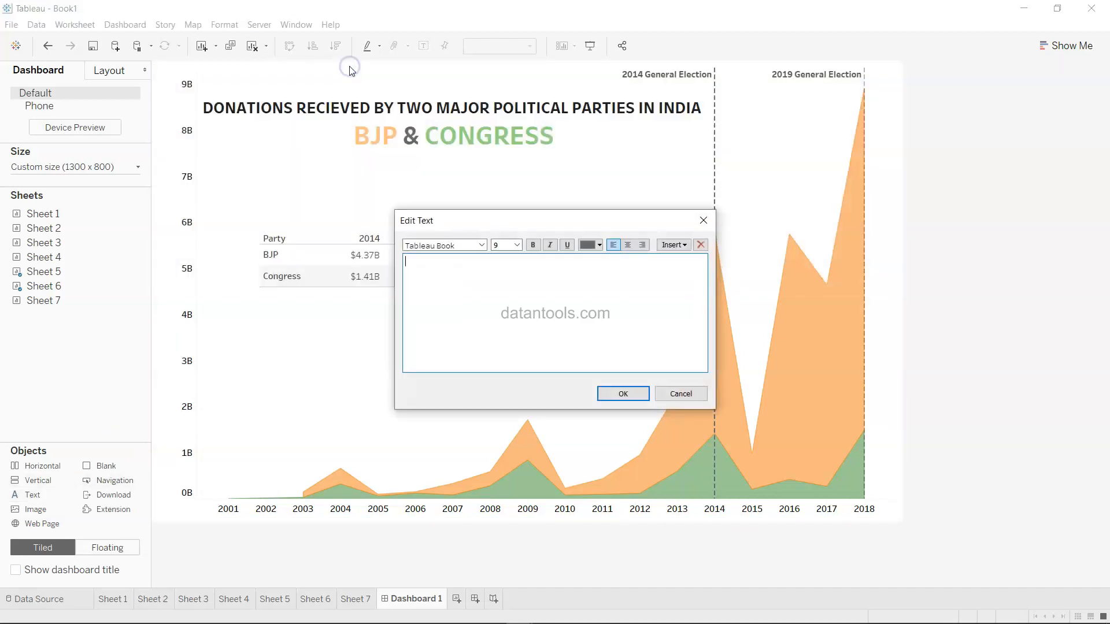